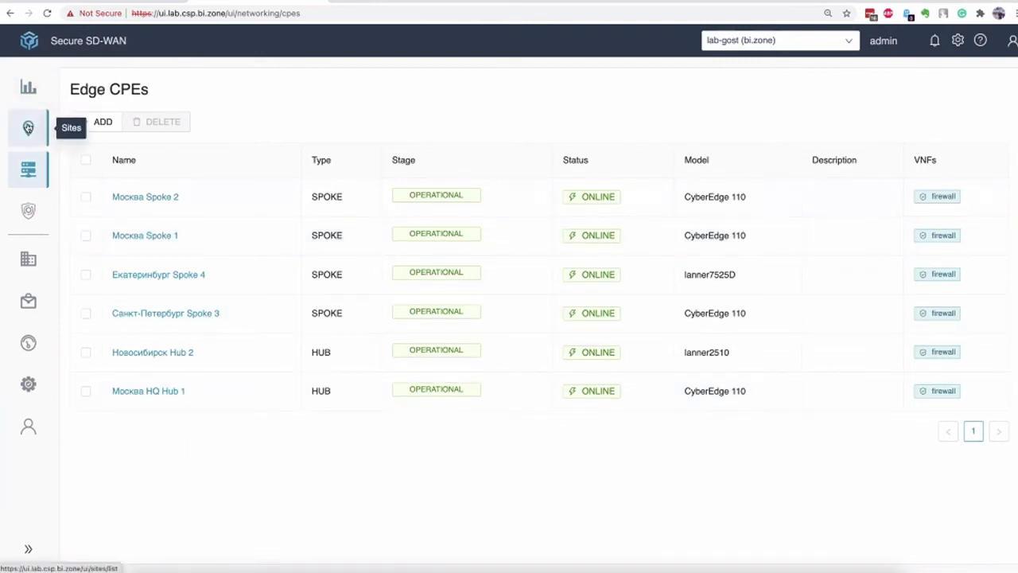
Look over the list of sites and the CPE locations map on the dashboard.
{"action": "left_click", "coordinate": [28, 128]}
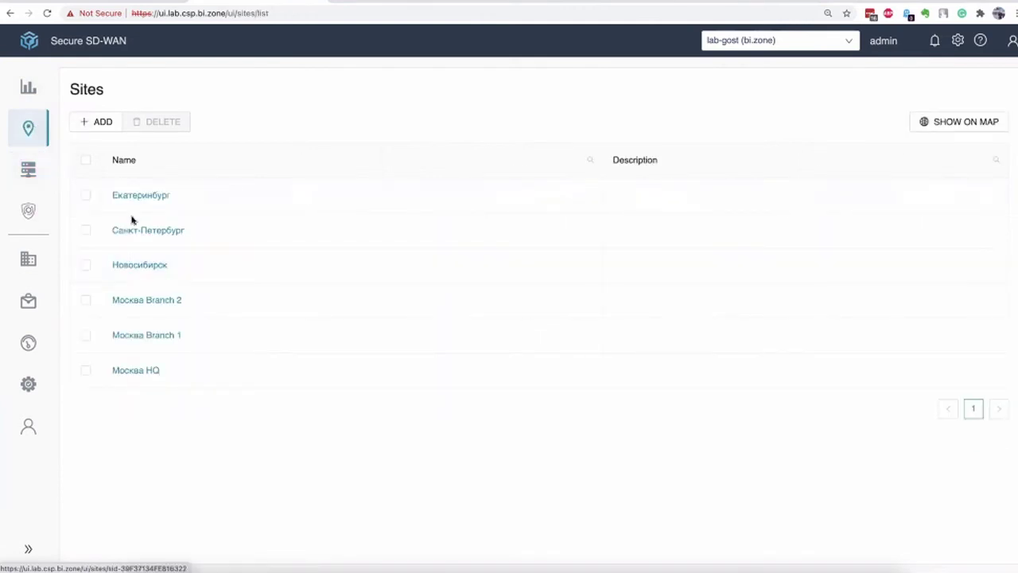
{"action": "left_click", "coordinate": [29, 89]}
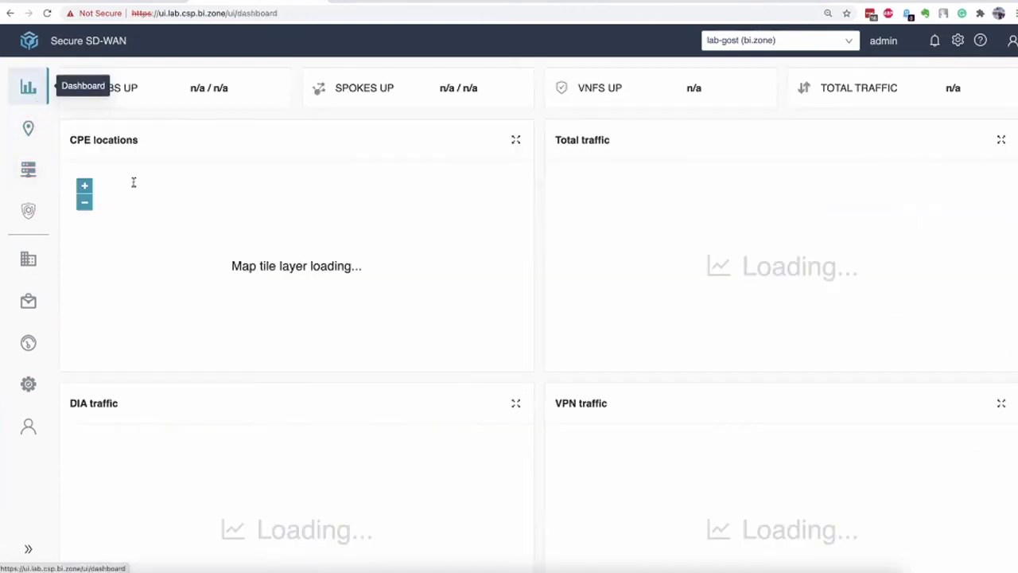
{"action": "left_click", "coordinate": [84, 186]}
{"action": "left_click_drag", "start_coordinate": [182, 266], "coordinate": [261, 230]}
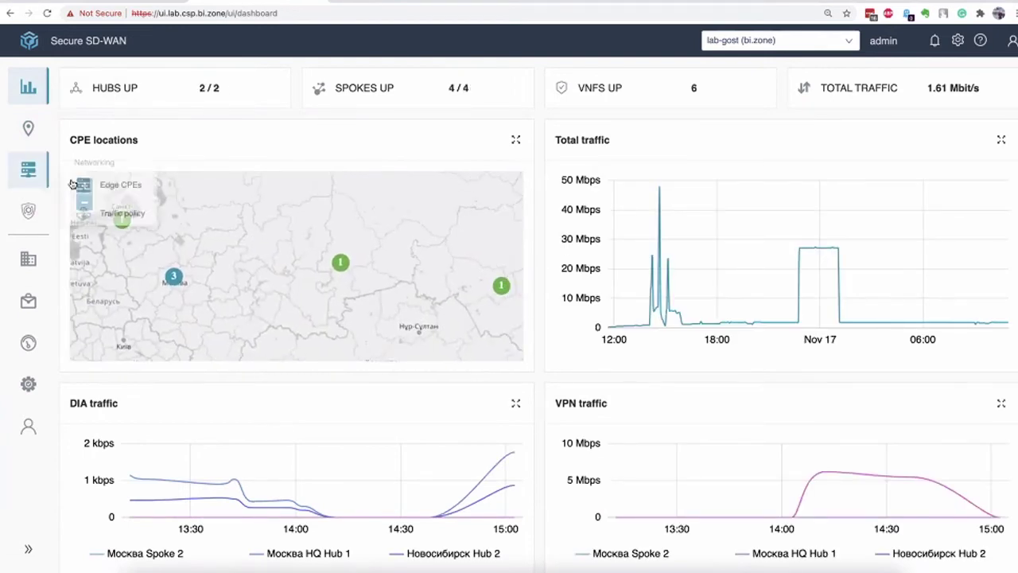
Open the Москва Spoke 1 edge CPE and show the presentation slide with the hub-failure topology.
{"action": "left_click", "coordinate": [27, 174]}
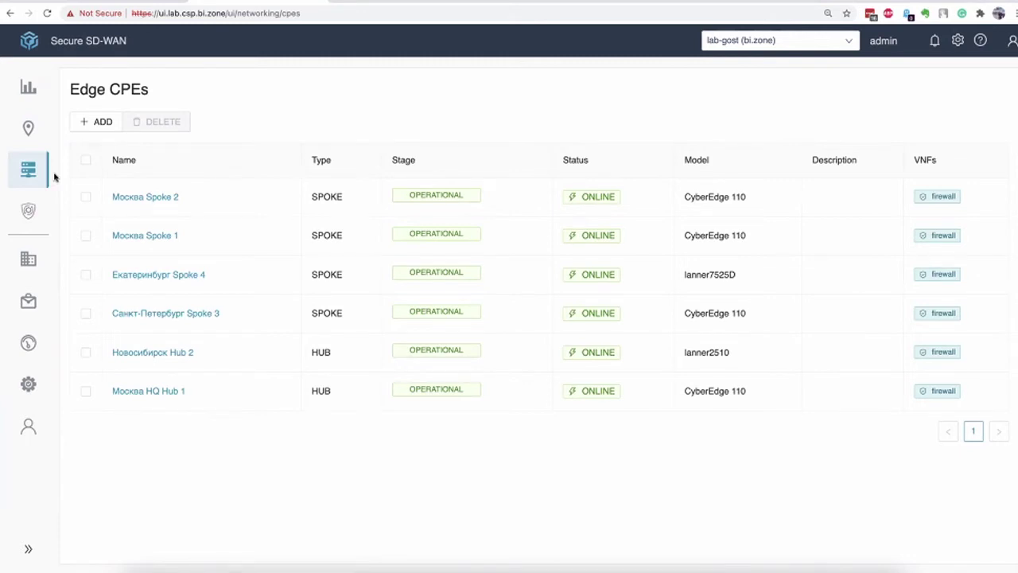
{"action": "left_click", "coordinate": [148, 237]}
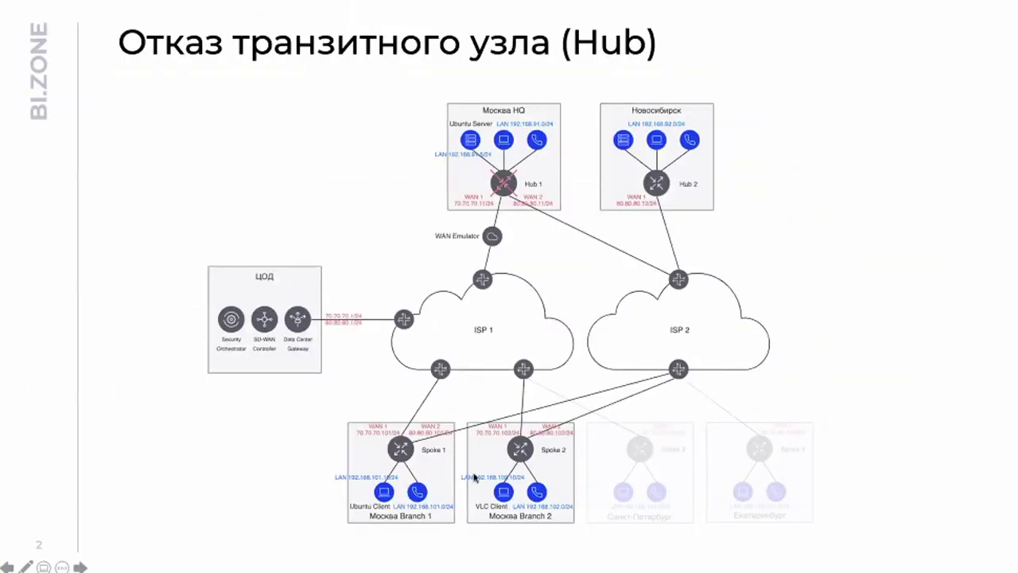
{"action": "left_click", "coordinate": [487, 482]}
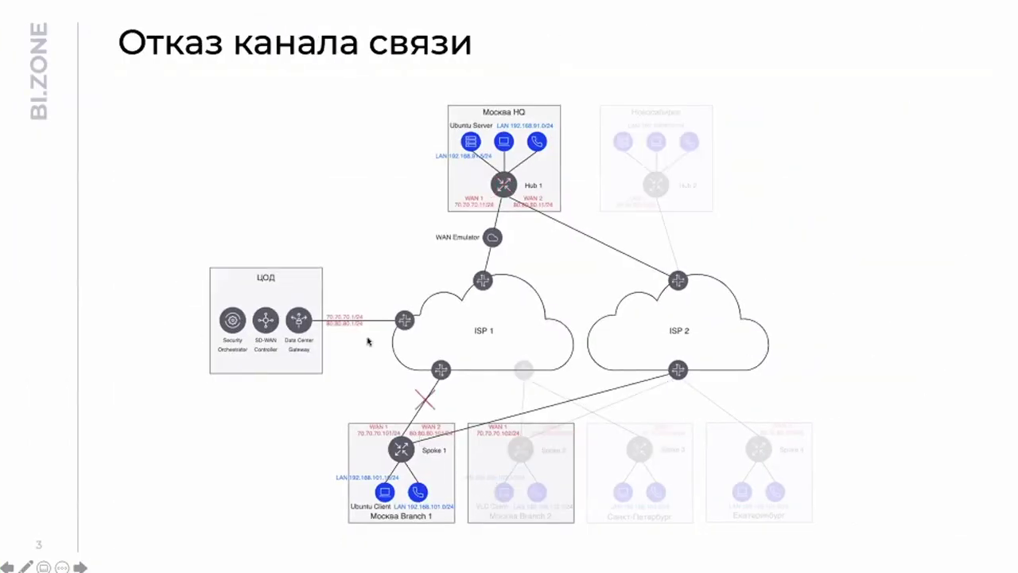
{"action": "key", "text": "Left"}
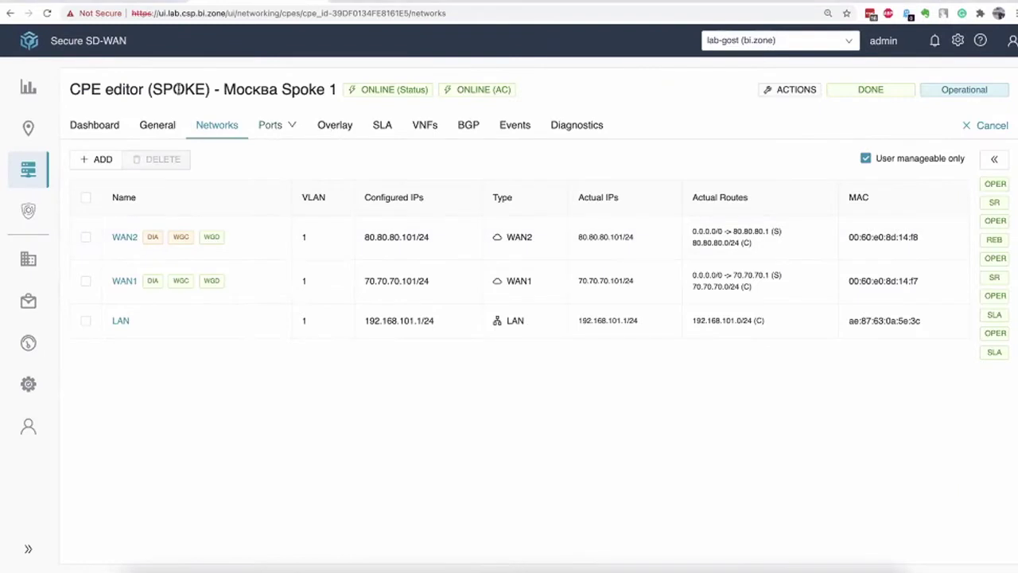
Show the Transport & Service routes in Москва Spoke 1's overlay and highlight the 192.168.102.0/24 common route and its destination CPE.
{"action": "left_click", "coordinate": [360, 128]}
{"action": "left_click", "coordinate": [804, 162]}
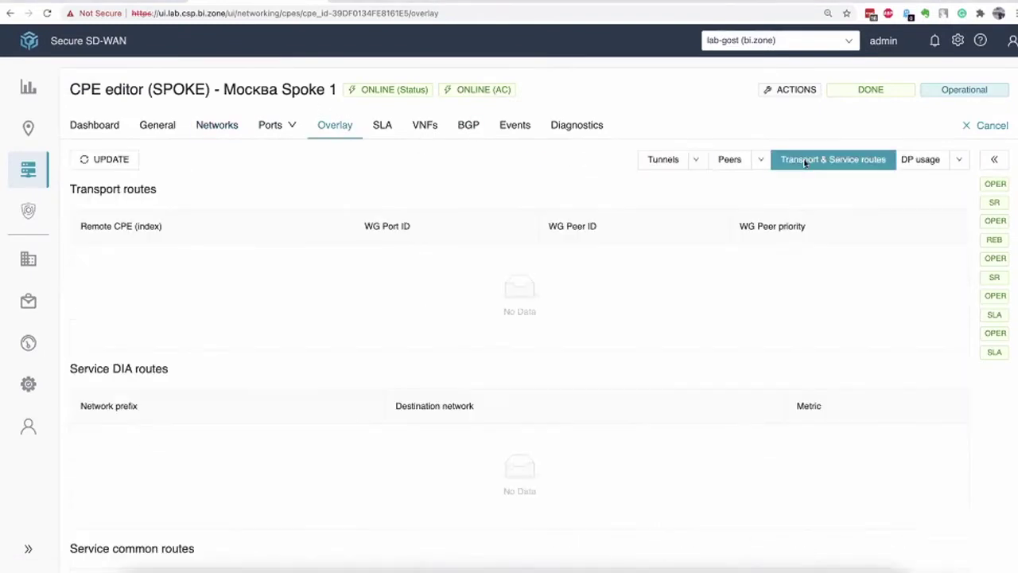
{"action": "scroll", "coordinate": [398, 325], "scroll_direction": "down", "scroll_amount": 5}
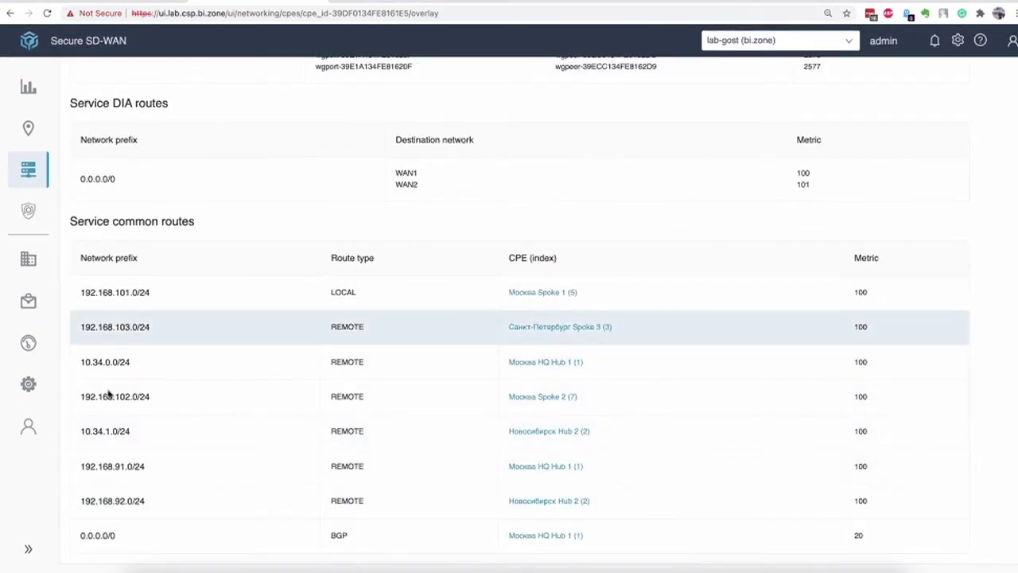
{"action": "left_click_drag", "start_coordinate": [80, 396], "coordinate": [157, 408]}
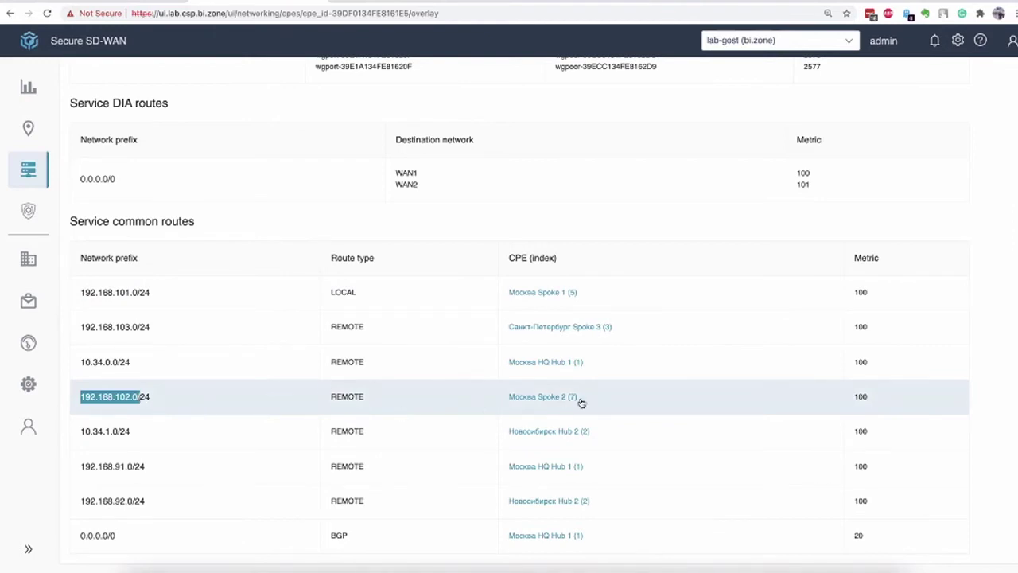
{"action": "left_click_drag", "start_coordinate": [592, 399], "coordinate": [511, 402]}
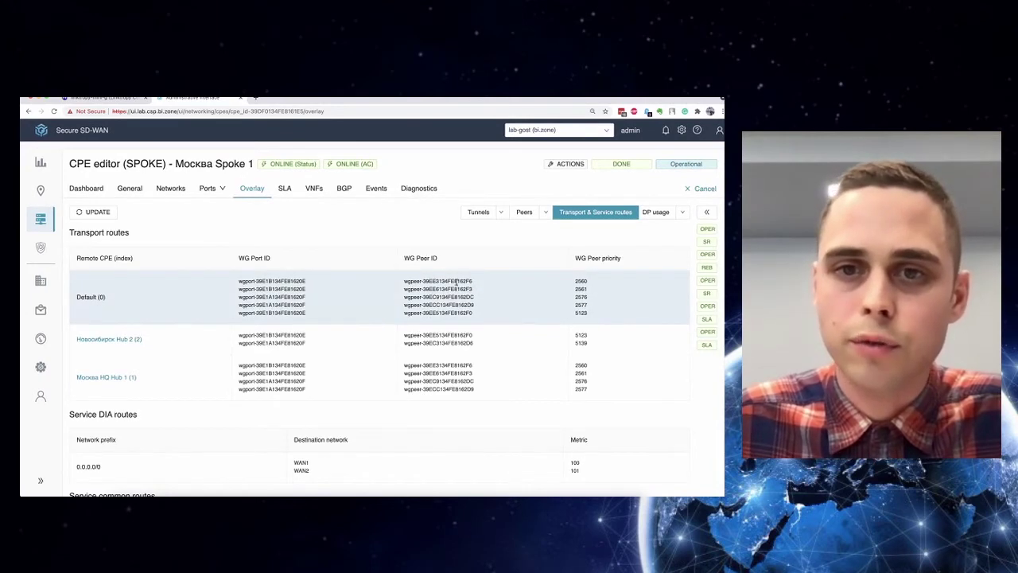
Highlight the first WG peer of the Default transport route with its priority, and search the page for peer ID 39EE3134FE8162F6.
{"action": "double_click", "coordinate": [456, 281]}
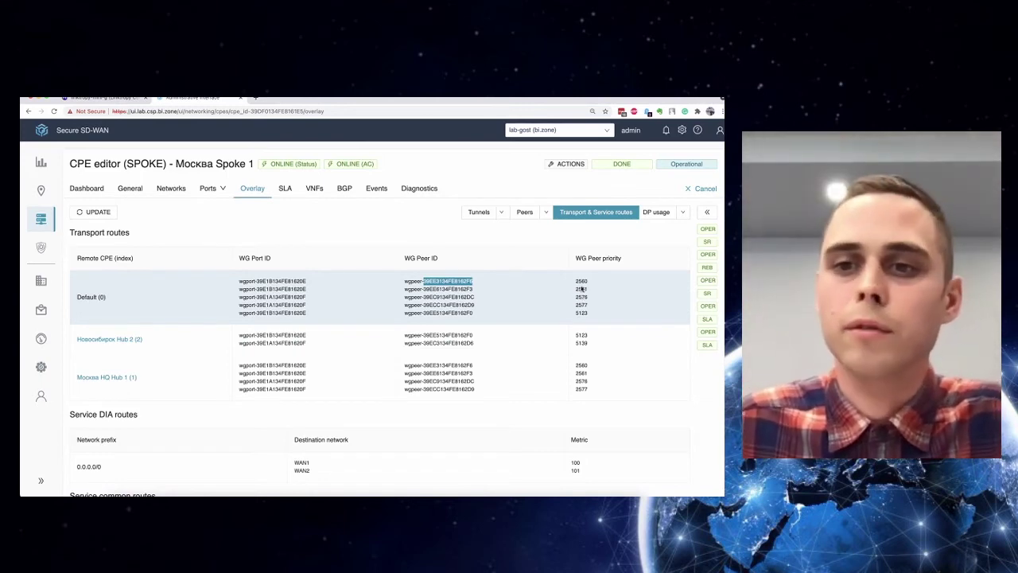
{"action": "double_click", "coordinate": [582, 281]}
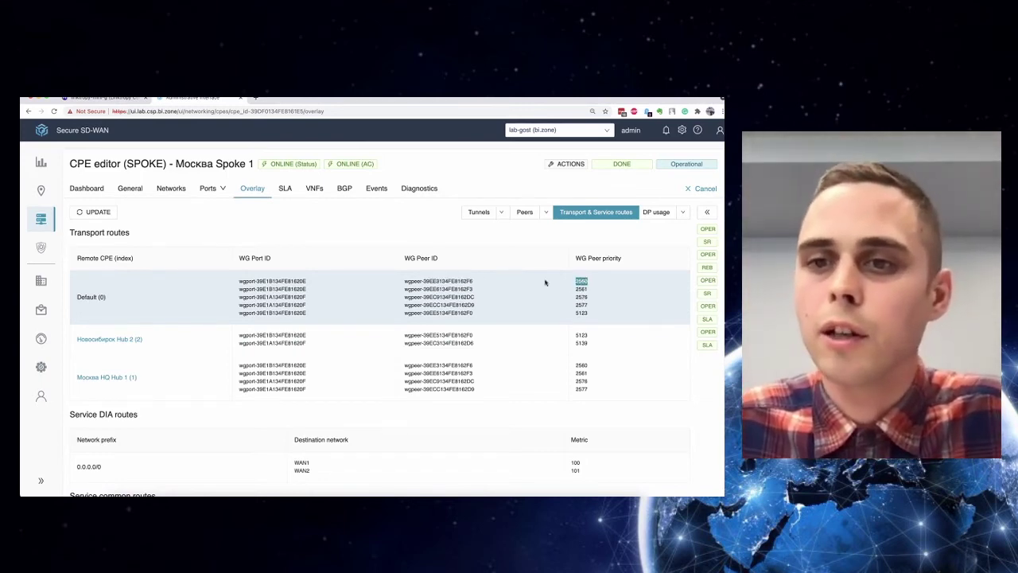
{"action": "double_click", "coordinate": [450, 281]}
{"action": "key", "text": "ctrl+f"}
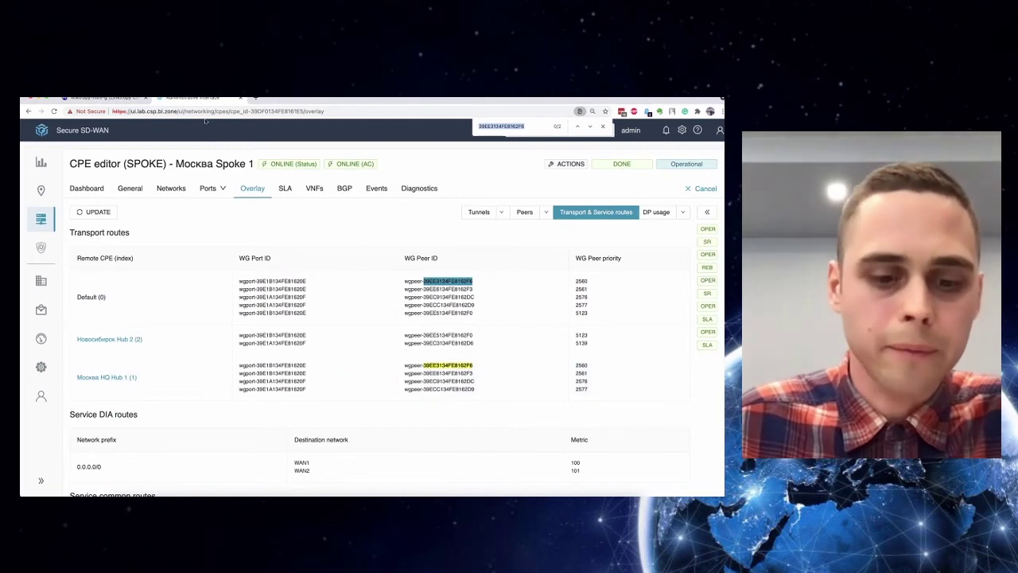
Switch to the Ubuntu client terminal and run ./ping.sh 1000000 192.168.102.1, checking the target against the topology slide.
{"action": "key", "text": "ctrl+alt+Right"}
{"action": "key", "text": "Return"}
{"action": "key", "text": "Return"}
{"action": "key", "text": "Return"}
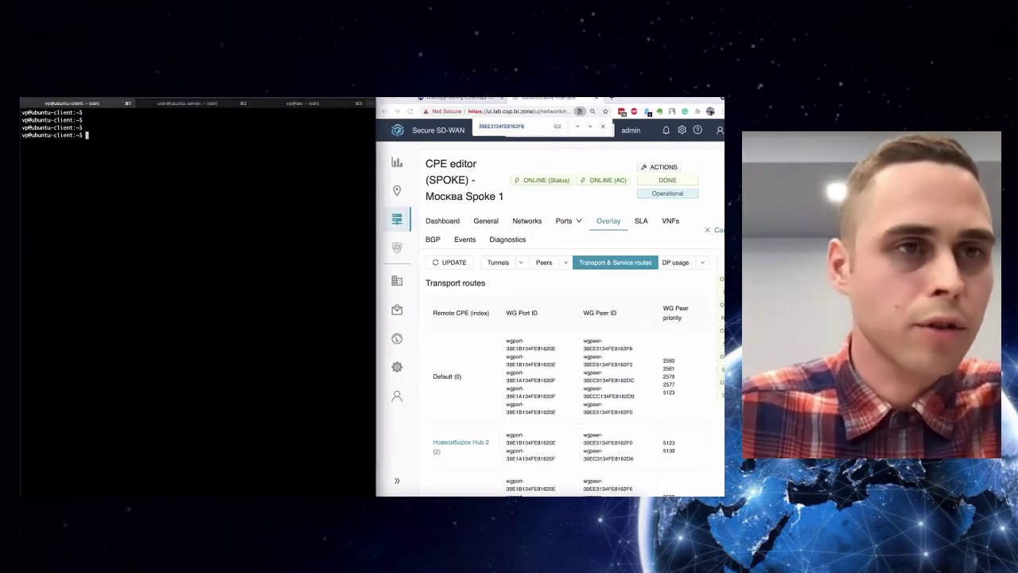
{"action": "key", "text": "Up"}
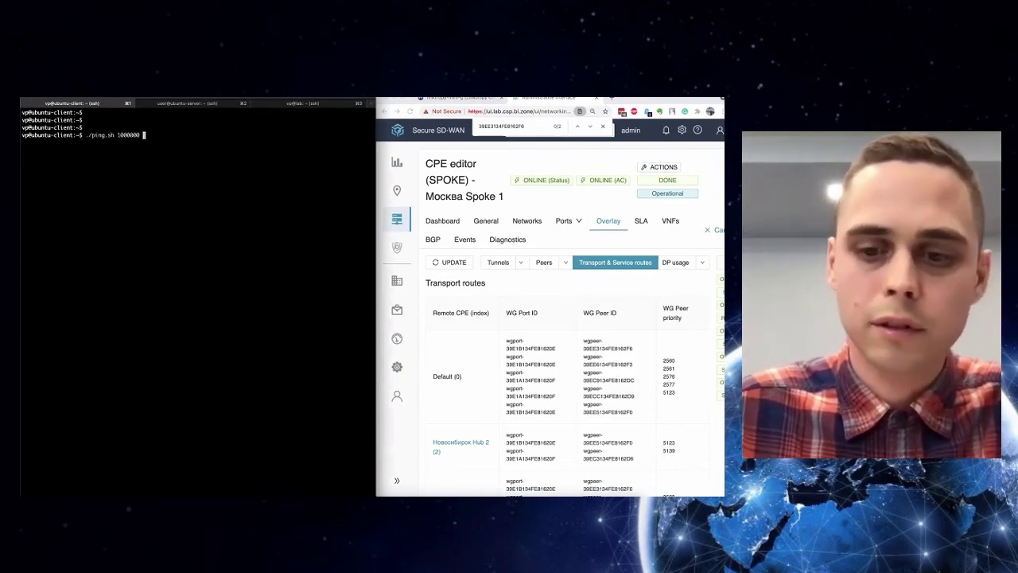
{"action": "type", "text": "192.1"}
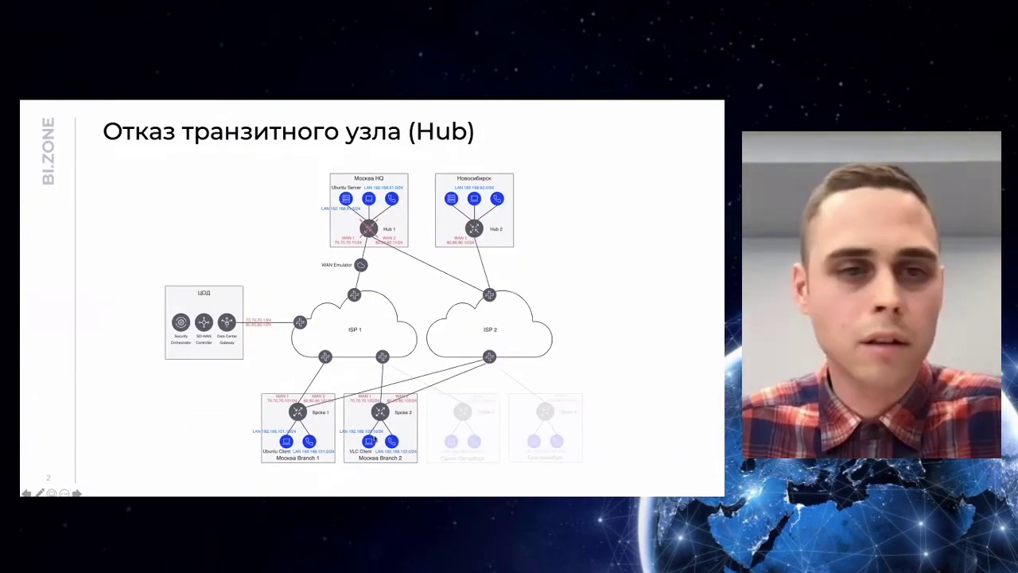
{"action": "key", "text": "ctrl+Left"}
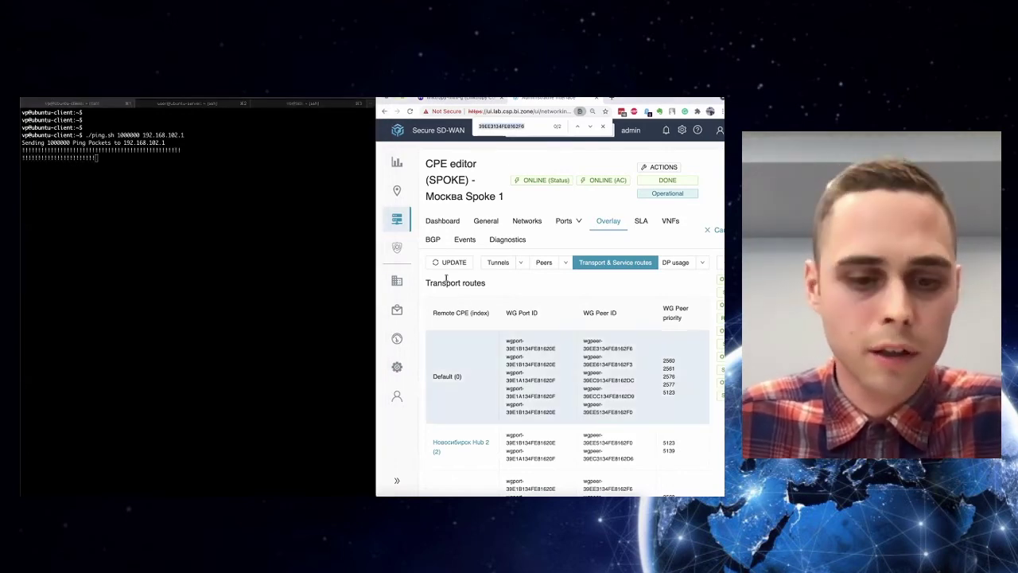
Narrow the terminal window and widen the browser window so both fit side by side.
{"action": "left_click", "coordinate": [211, 295]}
{"action": "left_click_drag", "start_coordinate": [376, 295], "coordinate": [234, 295]}
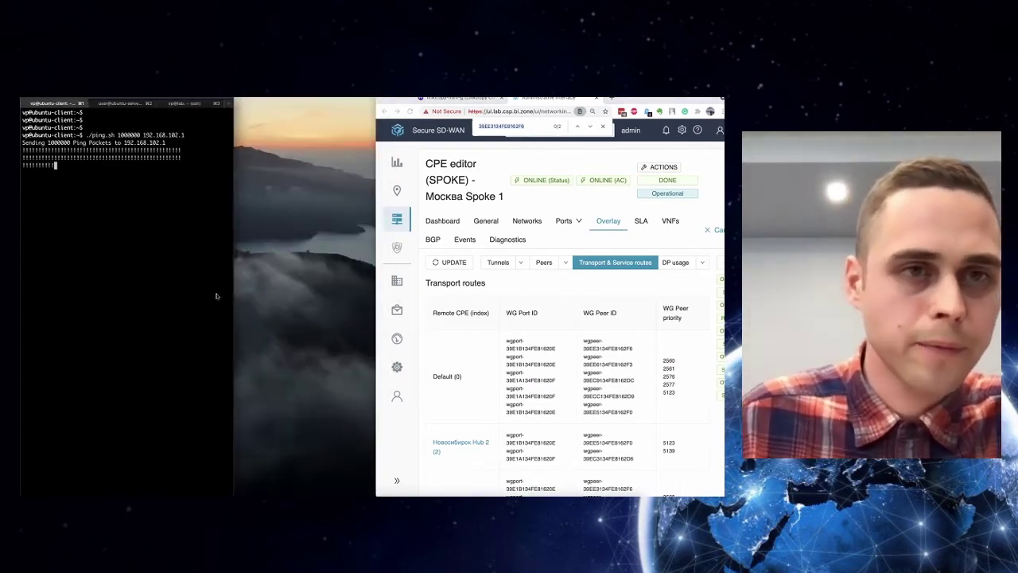
{"action": "left_click", "coordinate": [459, 362]}
{"action": "left_click_drag", "start_coordinate": [376, 361], "coordinate": [233, 362]}
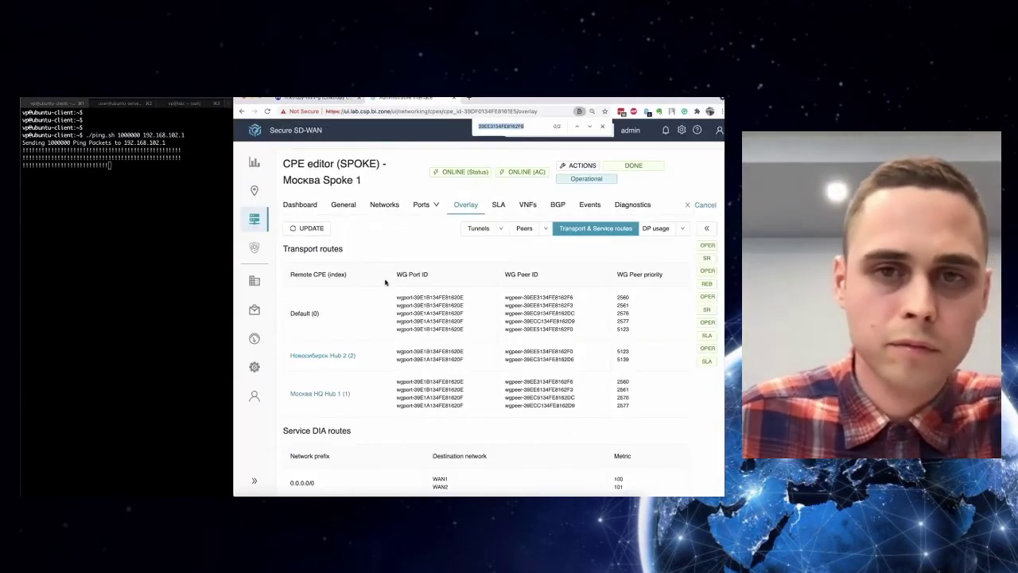
Open the networks of Москва Spoke 2 and highlight the configured IP of its LAN.
{"action": "mouse_move", "coordinate": [255, 223]}
{"action": "left_click", "coordinate": [319, 232]}
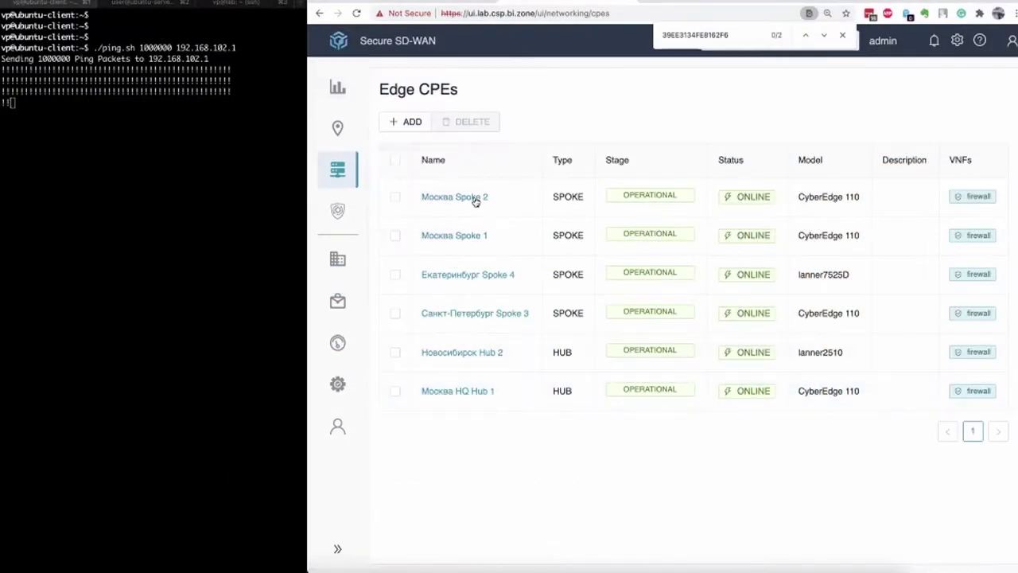
{"action": "left_click", "coordinate": [475, 200]}
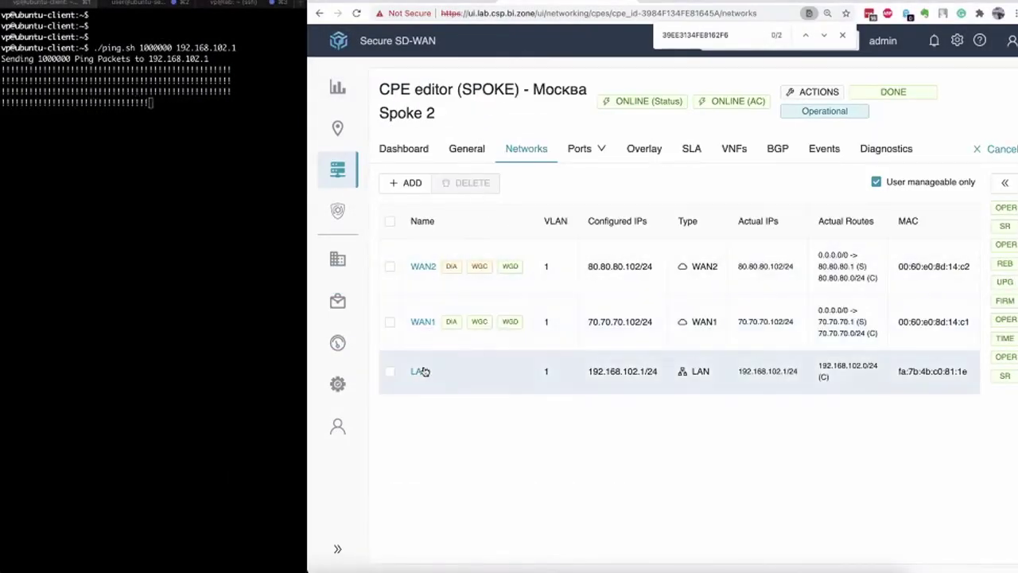
{"action": "left_click_drag", "start_coordinate": [589, 371], "coordinate": [650, 372]}
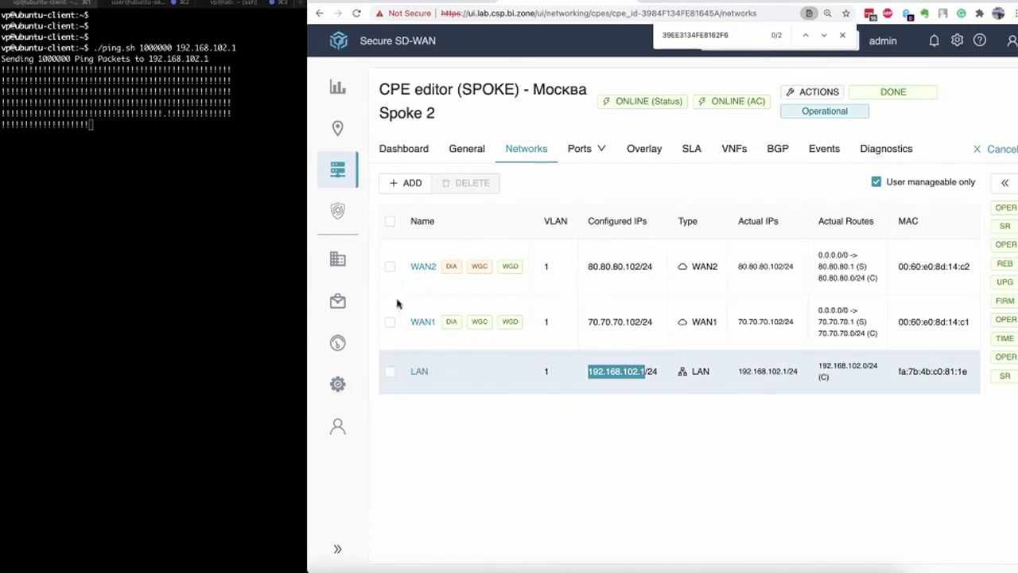
Stop the running ping and try ./ping.sh 1000000 against 192.168.102.15 in the terminal.
{"action": "left_click", "coordinate": [187, 140]}
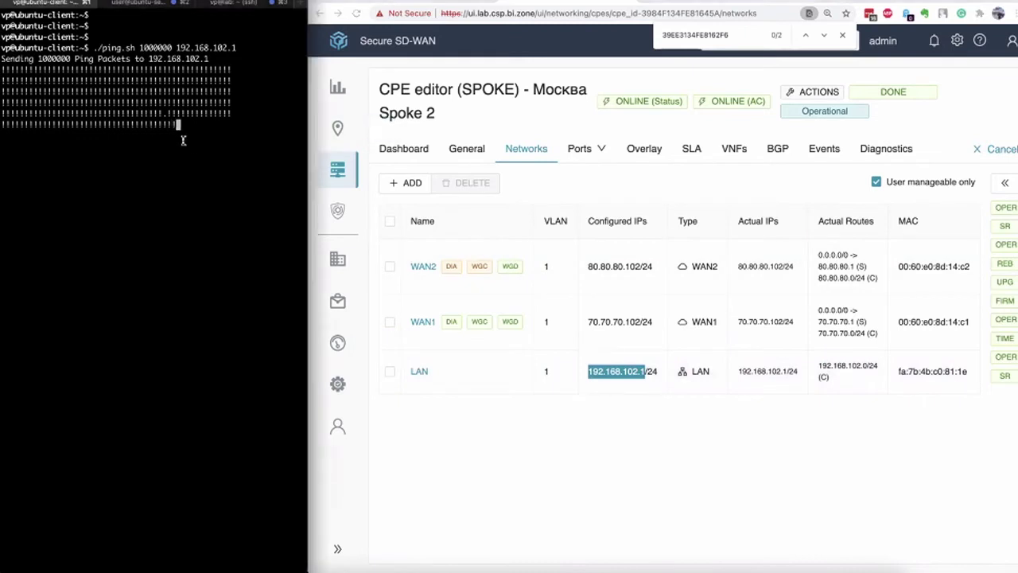
{"action": "key", "text": "ctrl+c"}
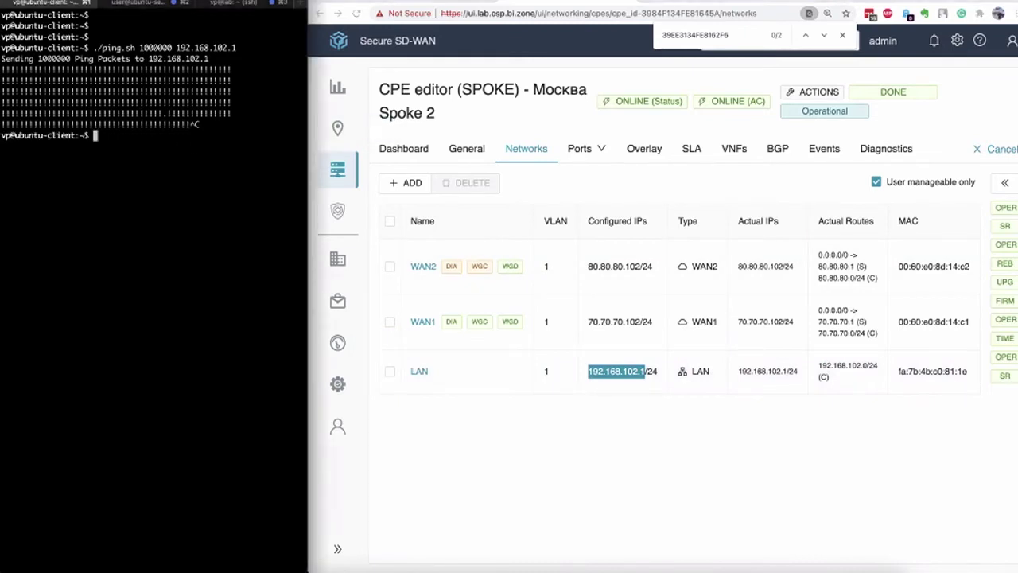
{"action": "key", "text": "Up"}
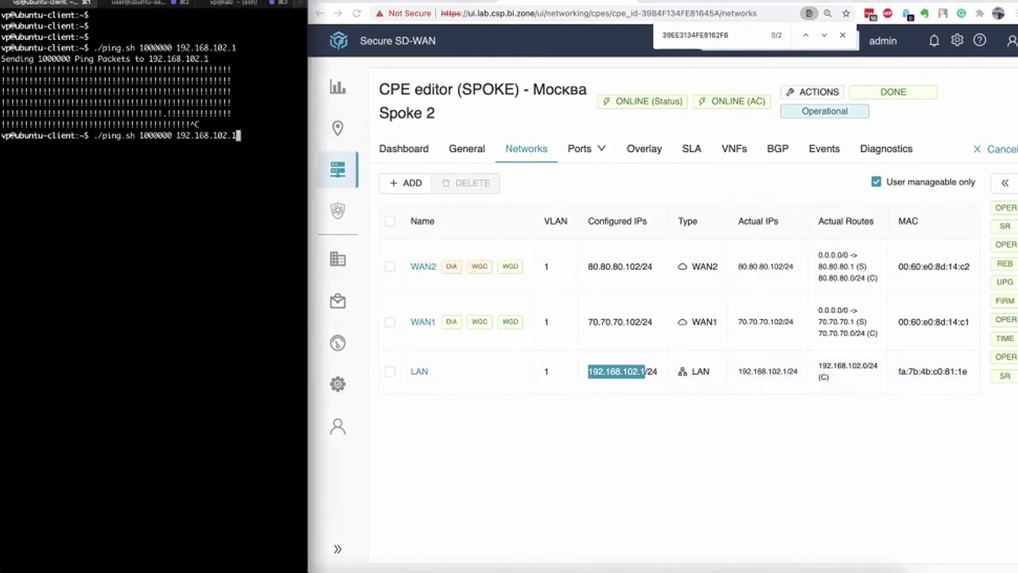
{"action": "type", "text": "5"}
{"action": "key", "text": "Return"}
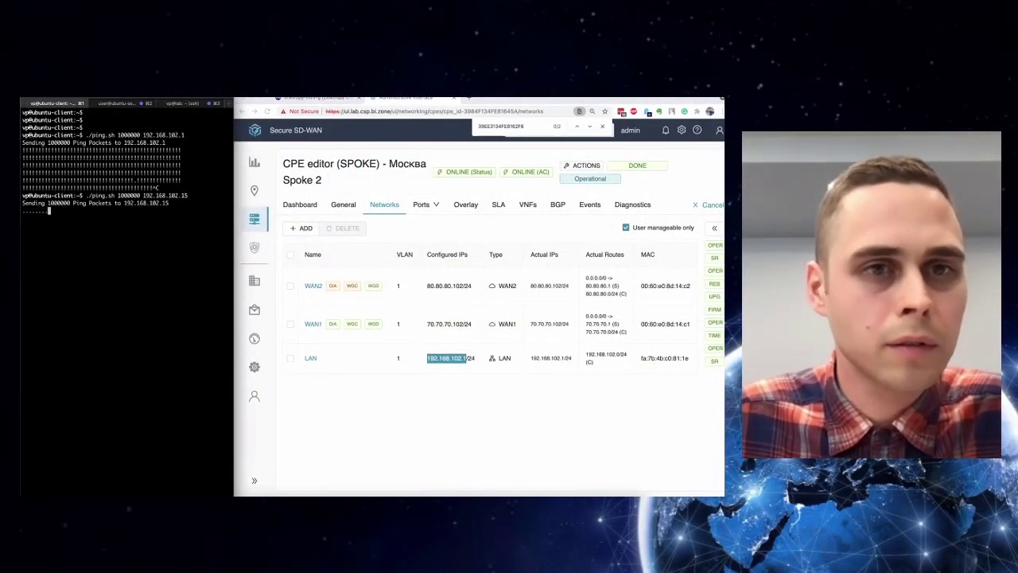
Interrupt the ping and try ./ping.sh 1000000 against 192.168.102.5 instead.
{"action": "key", "text": "ctrl+c"}
{"action": "key", "text": "Up"}
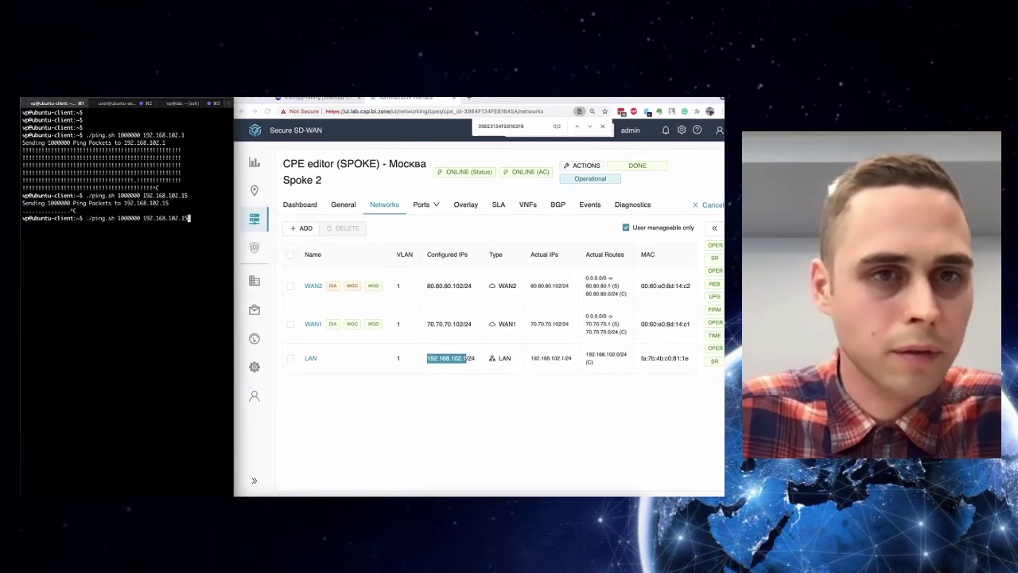
{"action": "type", "text": "5"}
{"action": "key", "text": "Return"}
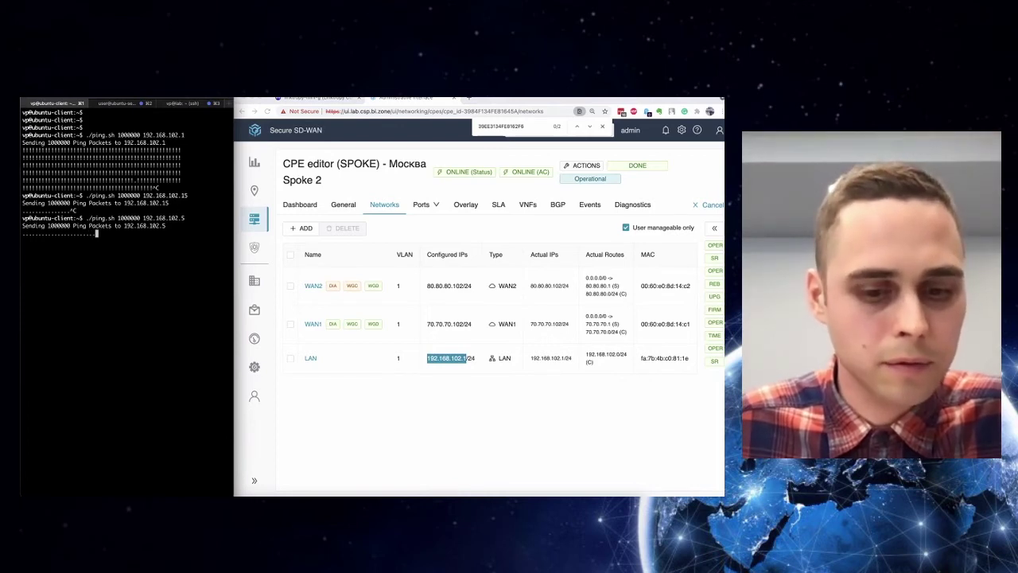
Stop the ping and clear the terminal, leaving a few empty prompt lines.
{"action": "key", "text": "ctrl+c"}
{"action": "type", "text": "clear"}
{"action": "key", "text": "Return"}
{"action": "key", "text": "Return"}
{"action": "key", "text": "Return"}
{"action": "key", "text": "Return"}
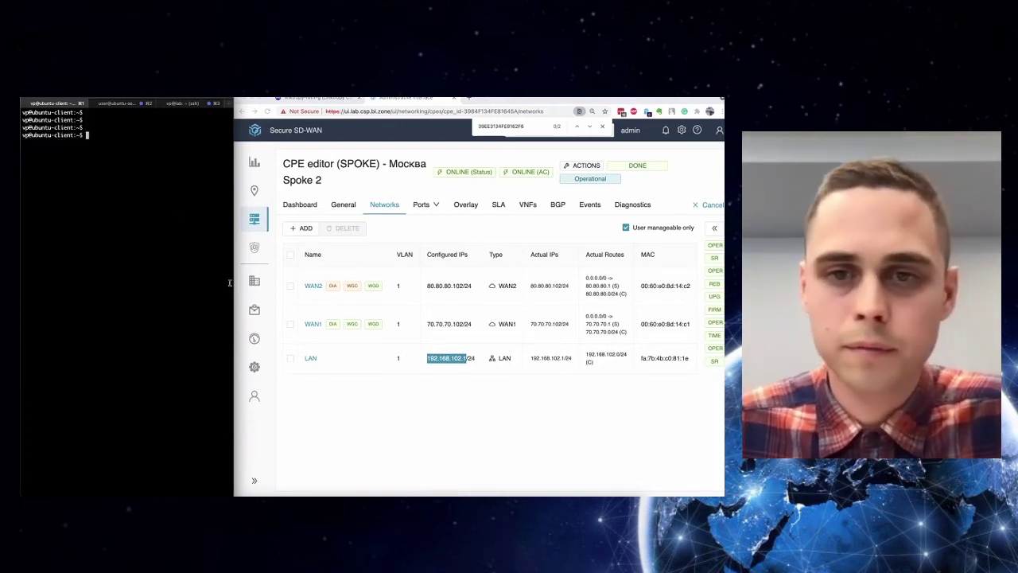
Reopen Москва Spoke 1 from the edge CPE list, check its general settings and networks, and return to the terminal.
{"action": "left_click", "coordinate": [424, 404]}
{"action": "left_click", "coordinate": [419, 390]}
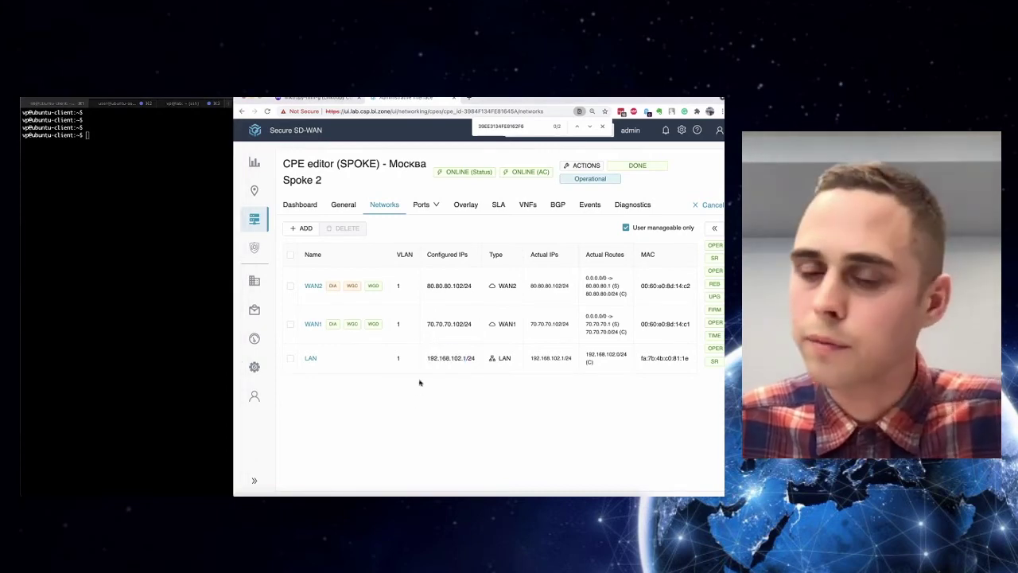
{"action": "left_click", "coordinate": [255, 225]}
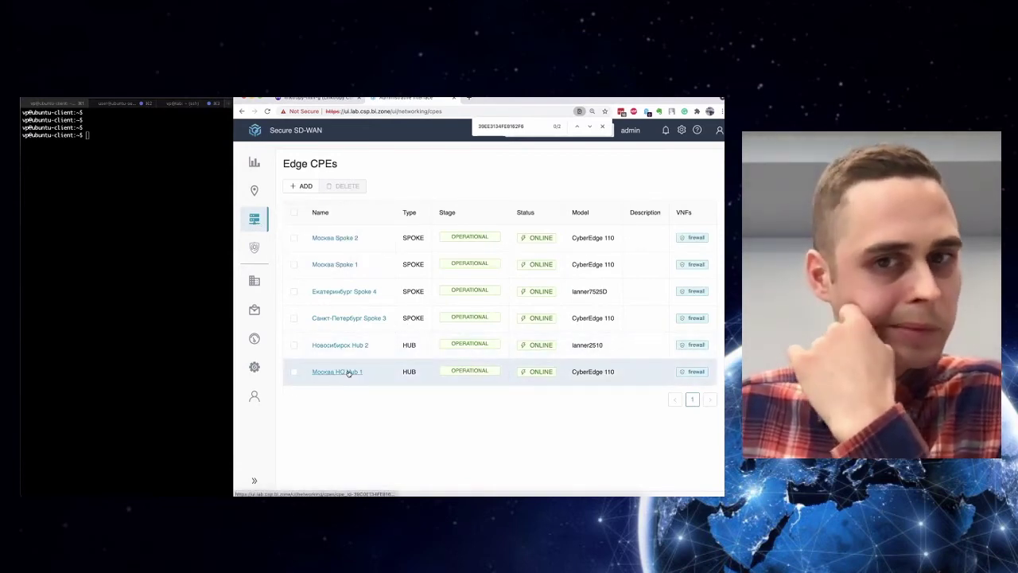
{"action": "left_click", "coordinate": [337, 265]}
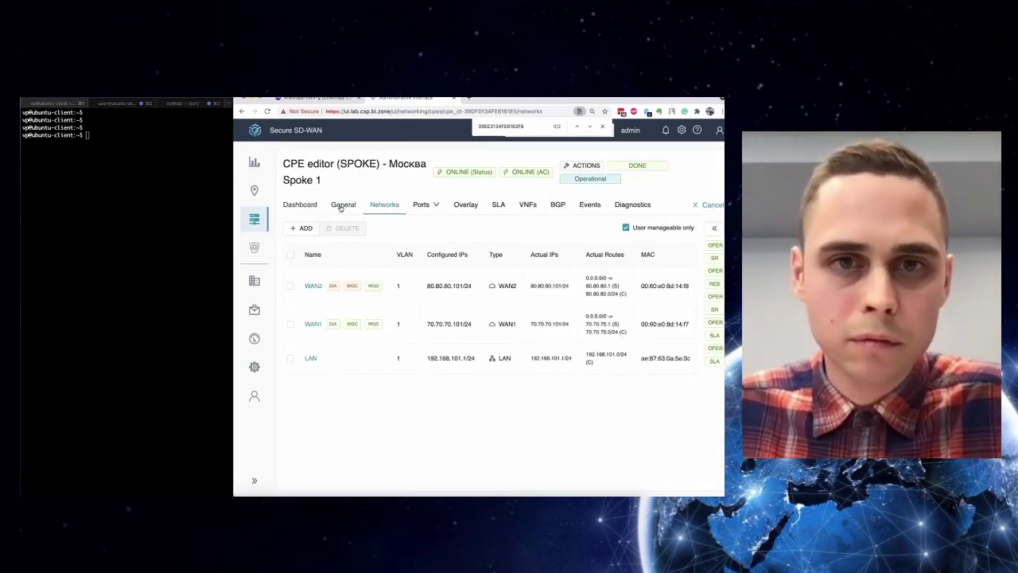
{"action": "left_click", "coordinate": [338, 207]}
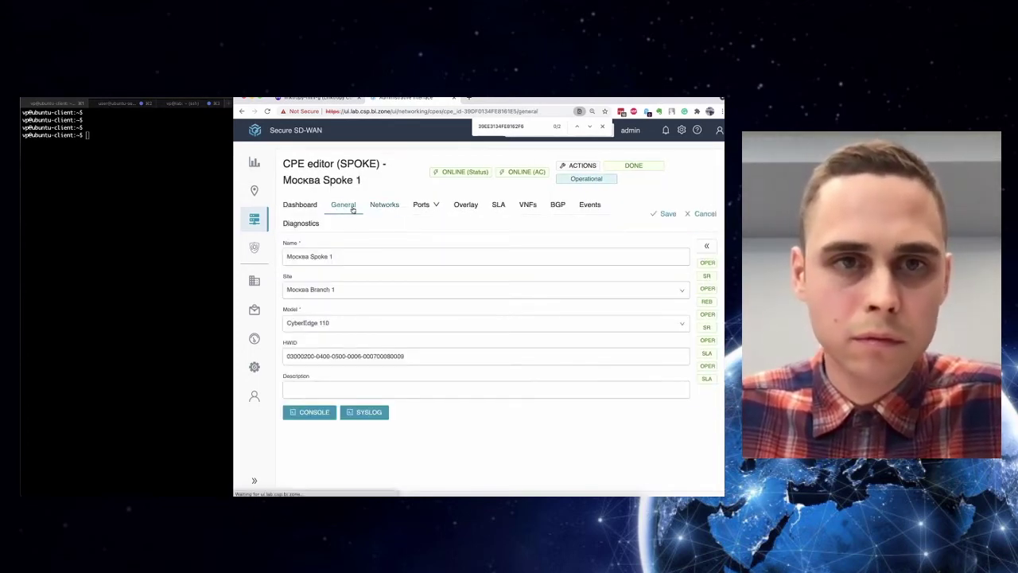
{"action": "left_click", "coordinate": [382, 206]}
{"action": "left_click", "coordinate": [81, 190]}
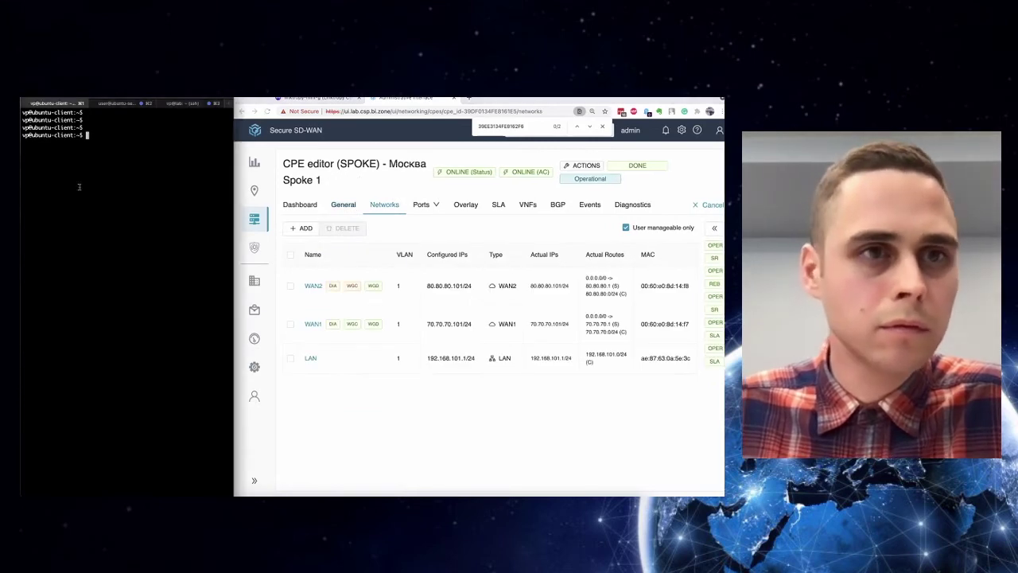
Run ./ping.sh 1000000 192.168.102.5 on the Ubuntu client and open Москва HQ Hub 1 from the edge CPE list.
{"action": "type", "text": "./ping.sh 1000000 192.168.102.5"}
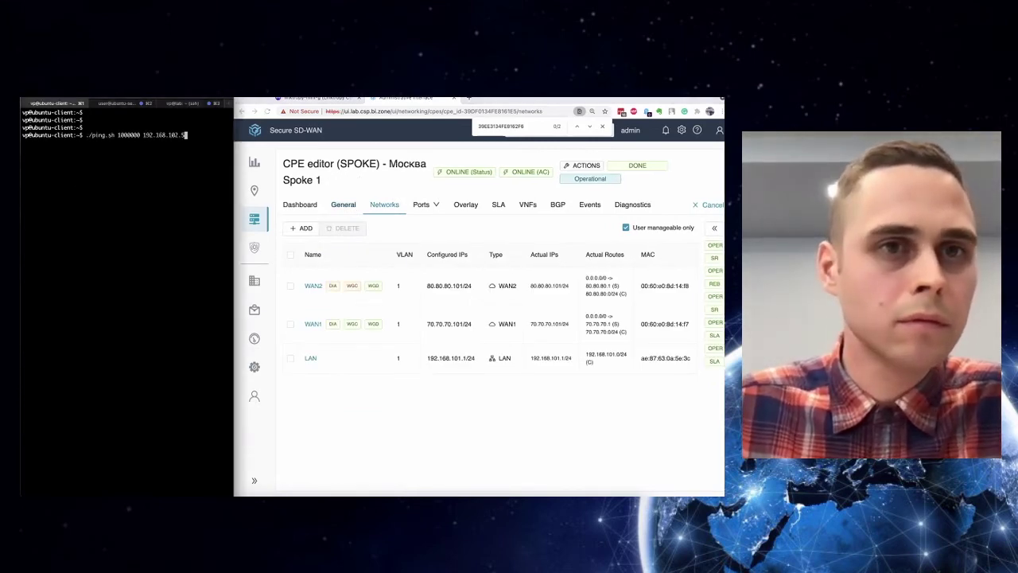
{"action": "key", "text": "Return"}
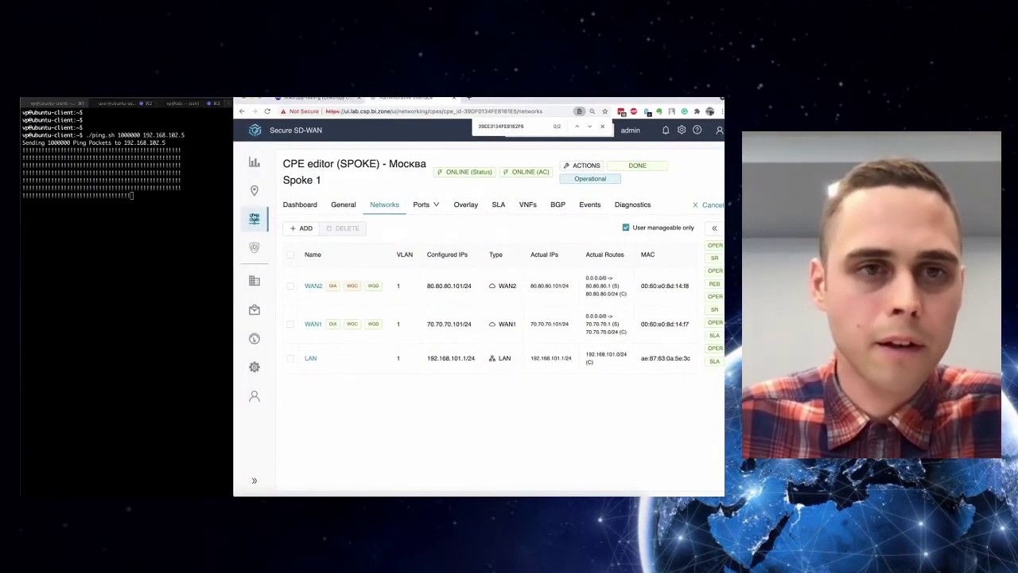
{"action": "mouse_move", "coordinate": [254, 218]}
{"action": "left_click", "coordinate": [315, 232]}
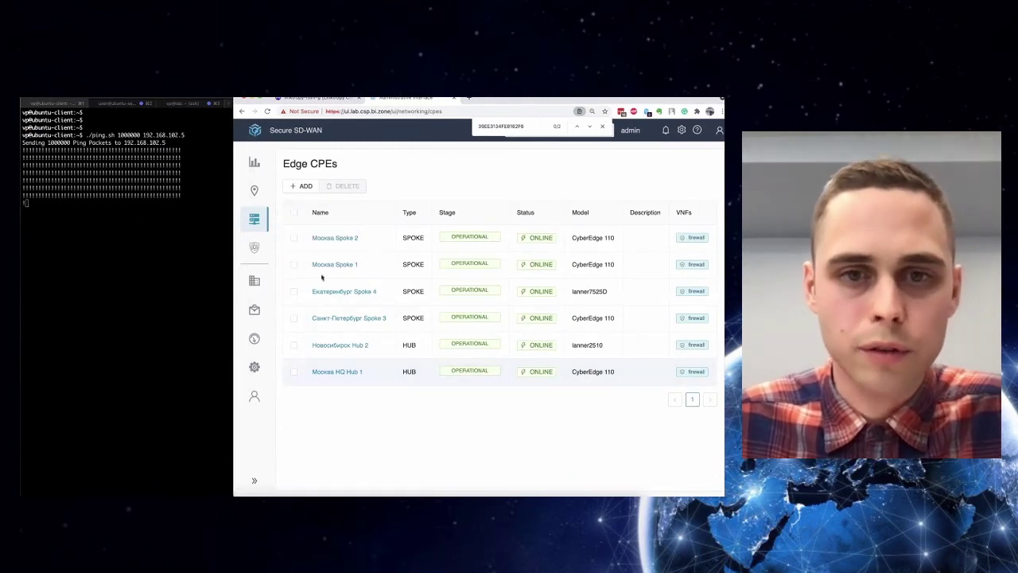
{"action": "left_click", "coordinate": [350, 372]}
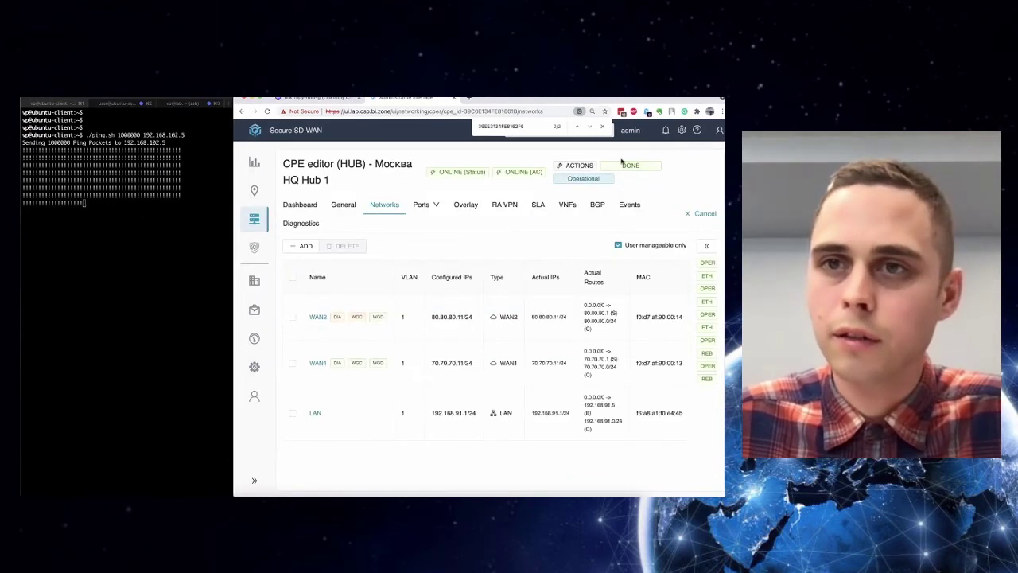
Close the page search, reboot Москва HQ Hub 1, and return to the edge CPE list.
{"action": "left_click", "coordinate": [602, 126]}
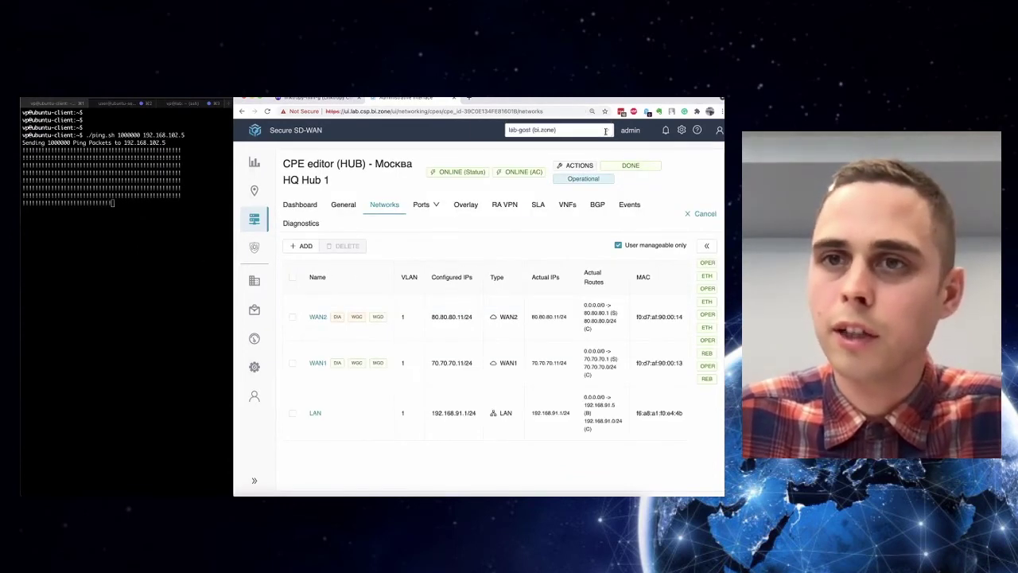
{"action": "left_click", "coordinate": [581, 165]}
{"action": "left_click", "coordinate": [590, 199]}
{"action": "left_click", "coordinate": [395, 248]}
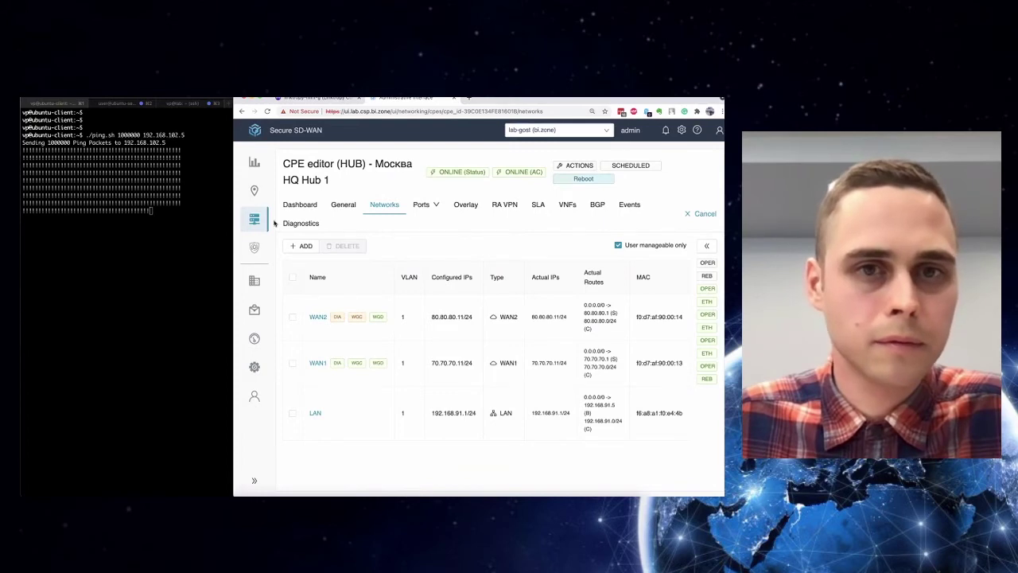
{"action": "mouse_move", "coordinate": [255, 218]}
{"action": "left_click", "coordinate": [319, 230]}
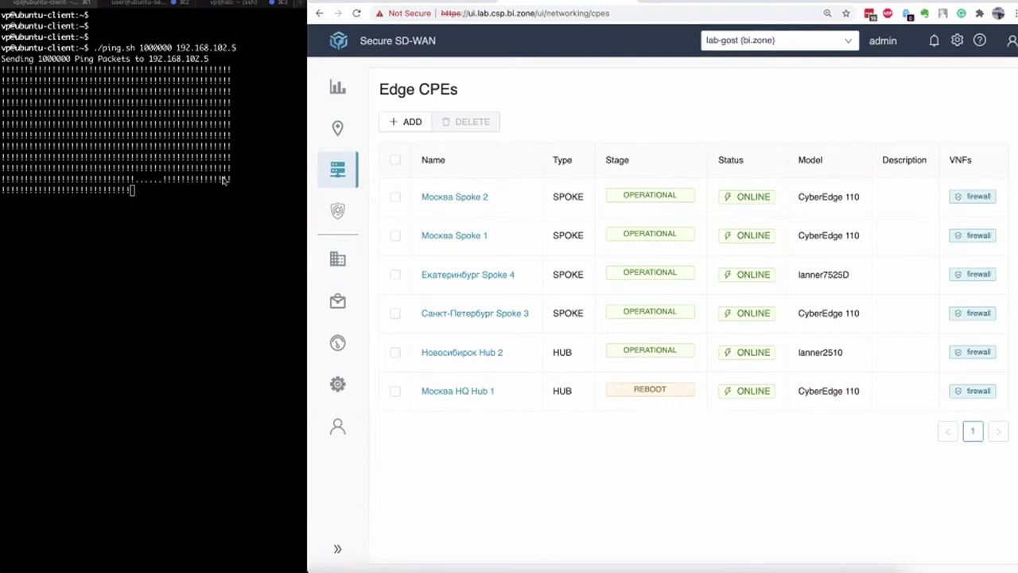
Interrupt the running ping and highlight the lost-packet dots in its output to examine the failover gap.
{"action": "left_click", "coordinate": [208, 229]}
{"action": "key", "text": "ctrl+c"}
{"action": "mouse_move", "coordinate": [149, 181]}
{"action": "left_mouse_down"}
{"action": "mouse_move", "coordinate": [137, 180]}
{"action": "mouse_move", "coordinate": [163, 188]}
{"action": "left_mouse_up"}
{"action": "left_click", "coordinate": [164, 188]}
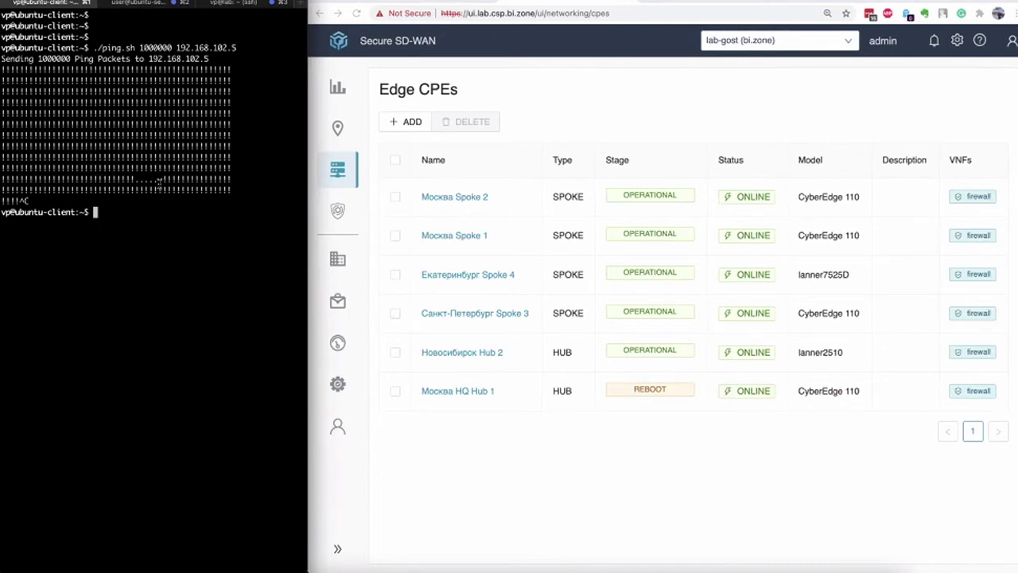
{"action": "left_click_drag", "start_coordinate": [7, 134], "coordinate": [221, 143]}
{"action": "left_click", "coordinate": [219, 143]}
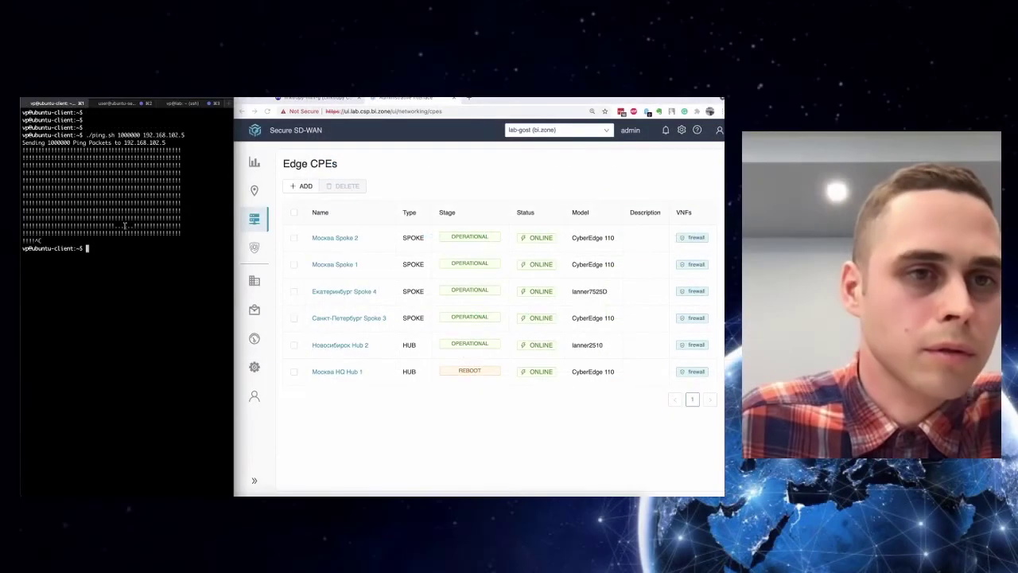
{"action": "double_click", "coordinate": [125, 226]}
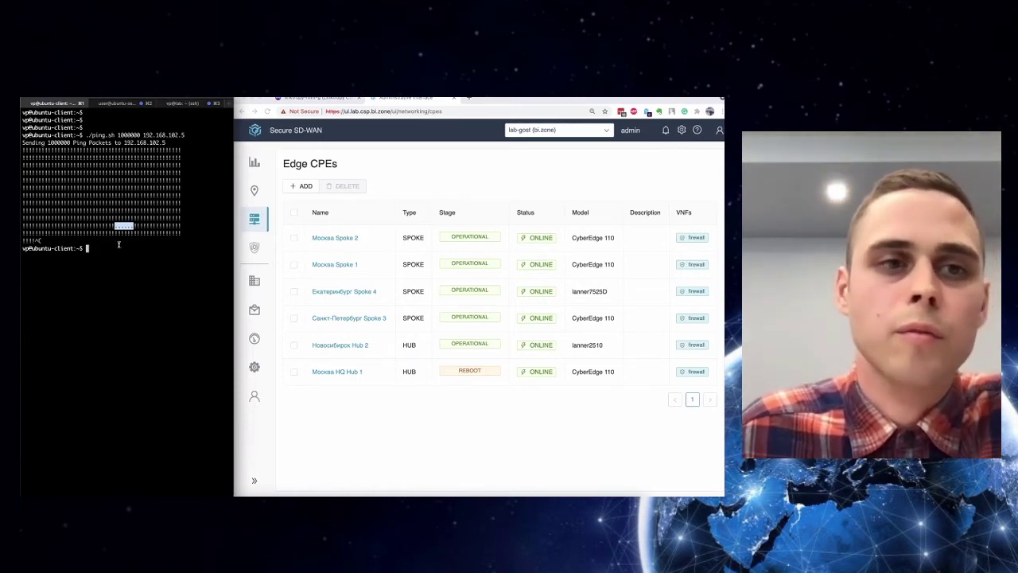
{"action": "left_click", "coordinate": [132, 238]}
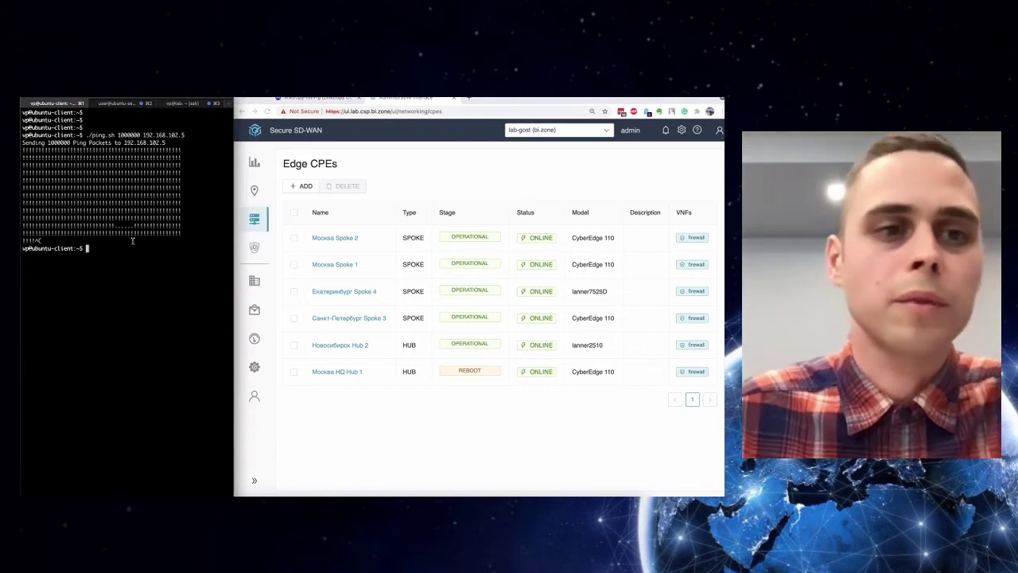
{"action": "left_click", "coordinate": [481, 445]}
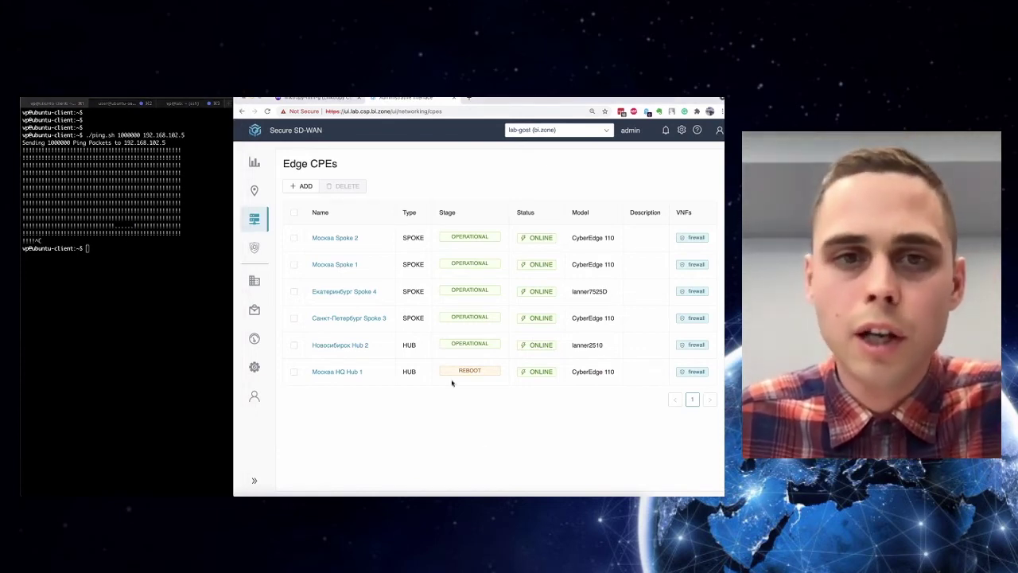
Open Москва Spoke 1 and examine its overlay transport and service routes.
{"action": "mouse_move", "coordinate": [254, 219]}
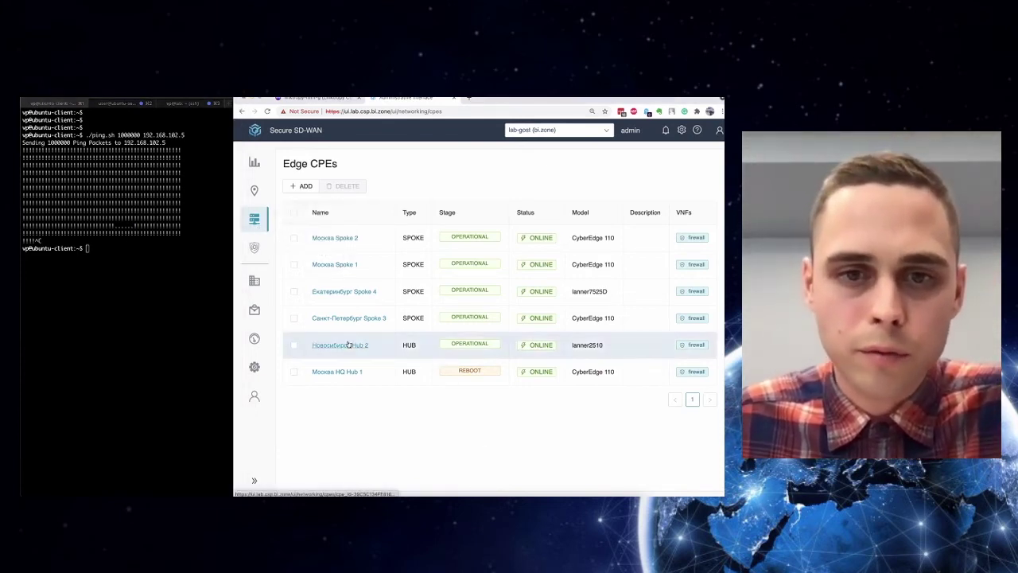
{"action": "left_click", "coordinate": [334, 265]}
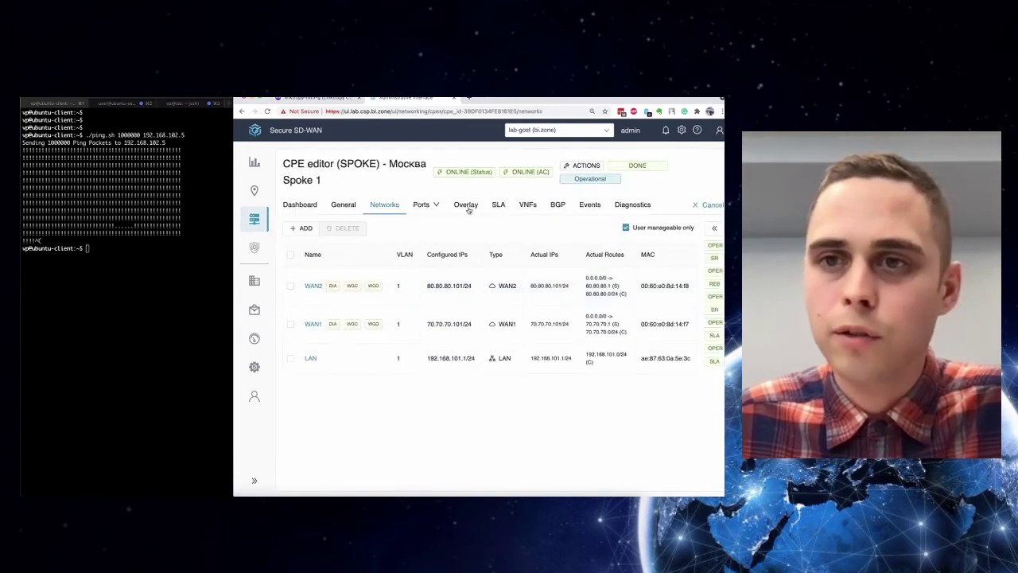
{"action": "left_click", "coordinate": [463, 205]}
{"action": "left_click", "coordinate": [588, 230]}
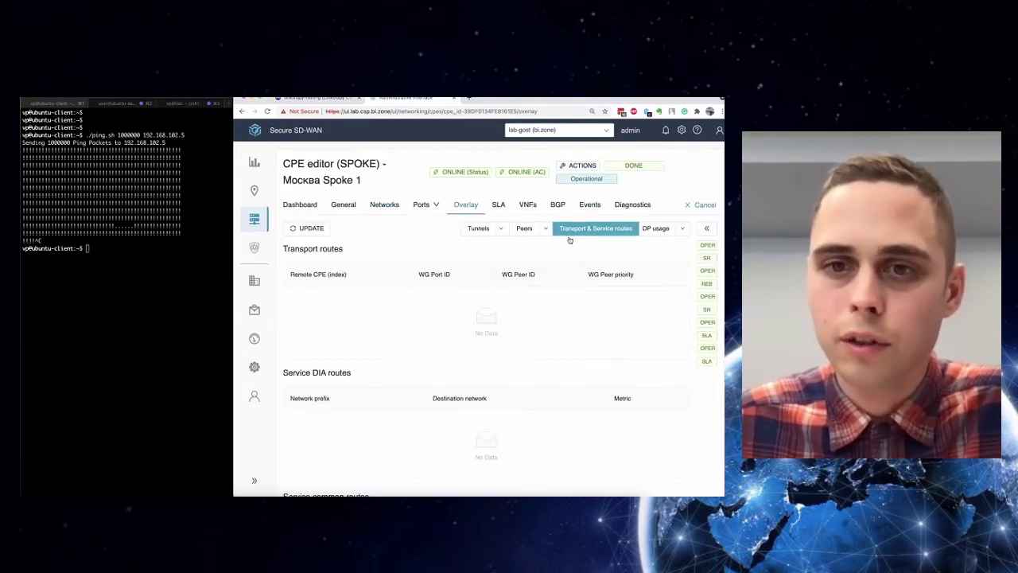
{"action": "scroll", "coordinate": [372, 363], "scroll_direction": "down", "scroll_amount": 1}
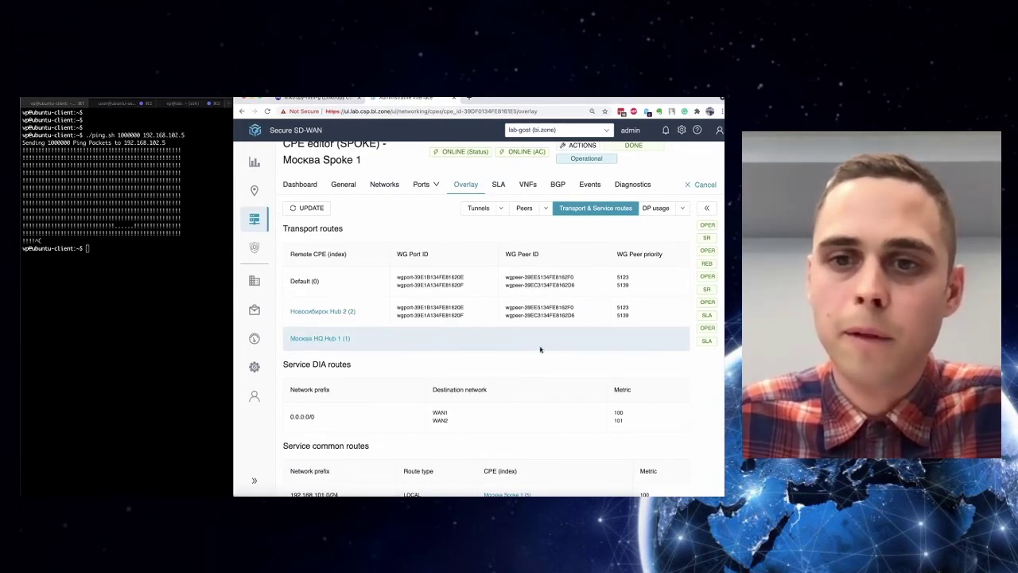
Search the transport routes for the Default route's peer ID 39EE5134FE8162F0, compare the matching entries, and check the topology slide.
{"action": "double_click", "coordinate": [565, 277]}
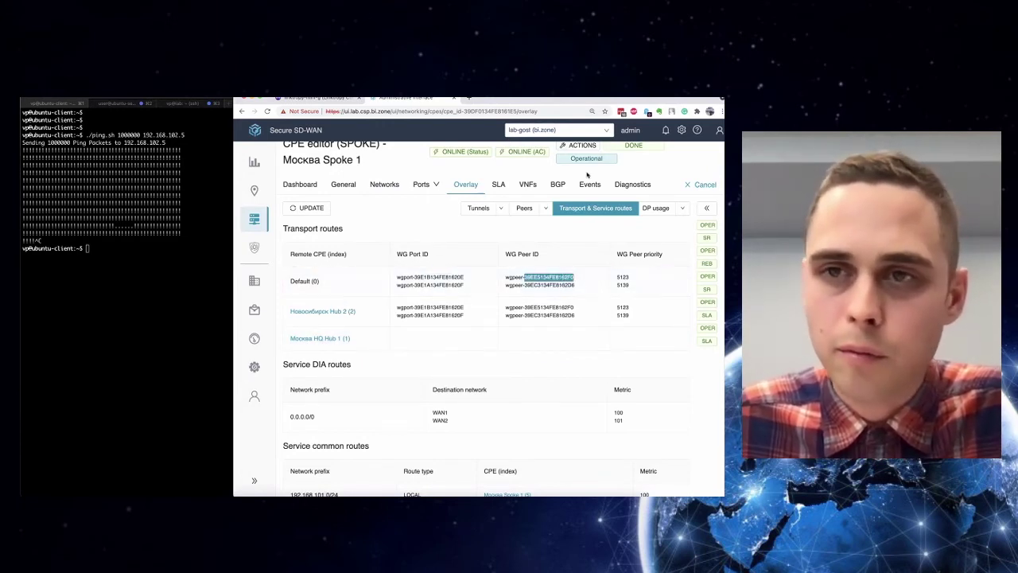
{"action": "key", "text": "super+f"}
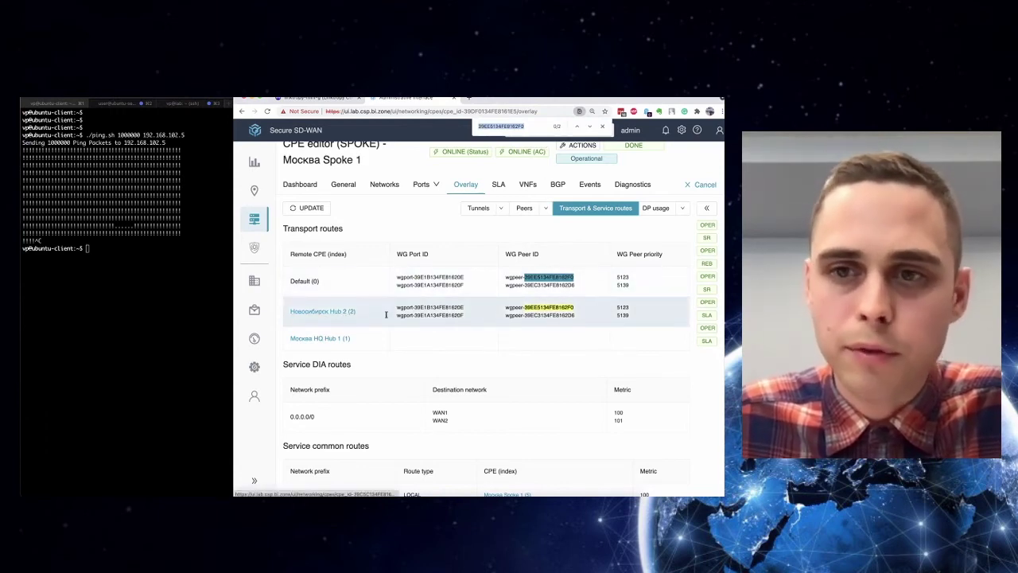
{"action": "left_click_drag", "start_coordinate": [574, 307], "coordinate": [523, 307]}
{"action": "left_click_drag", "start_coordinate": [575, 277], "coordinate": [525, 277]}
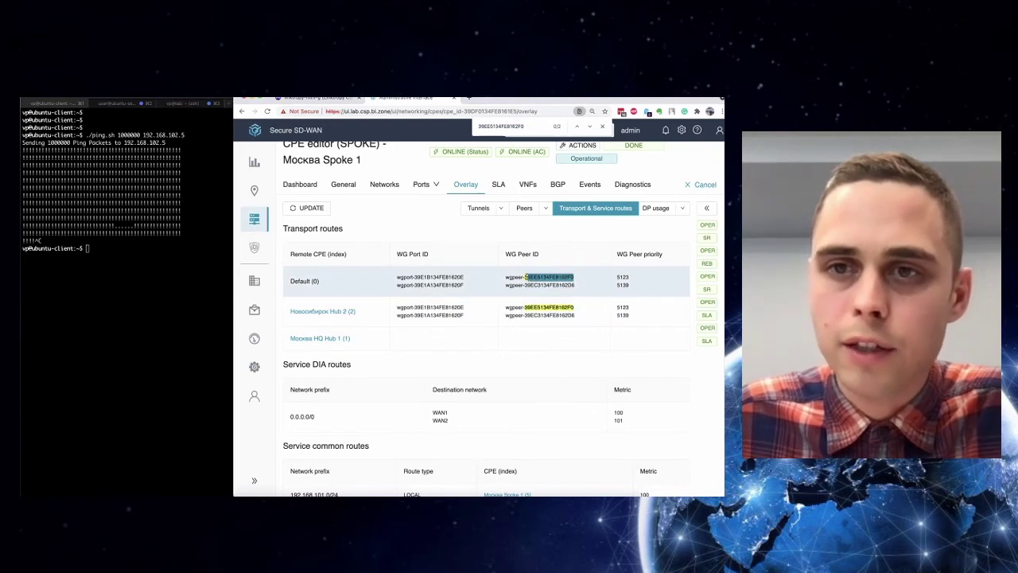
{"action": "left_click", "coordinate": [603, 128]}
{"action": "key", "text": "ctrl+Right"}
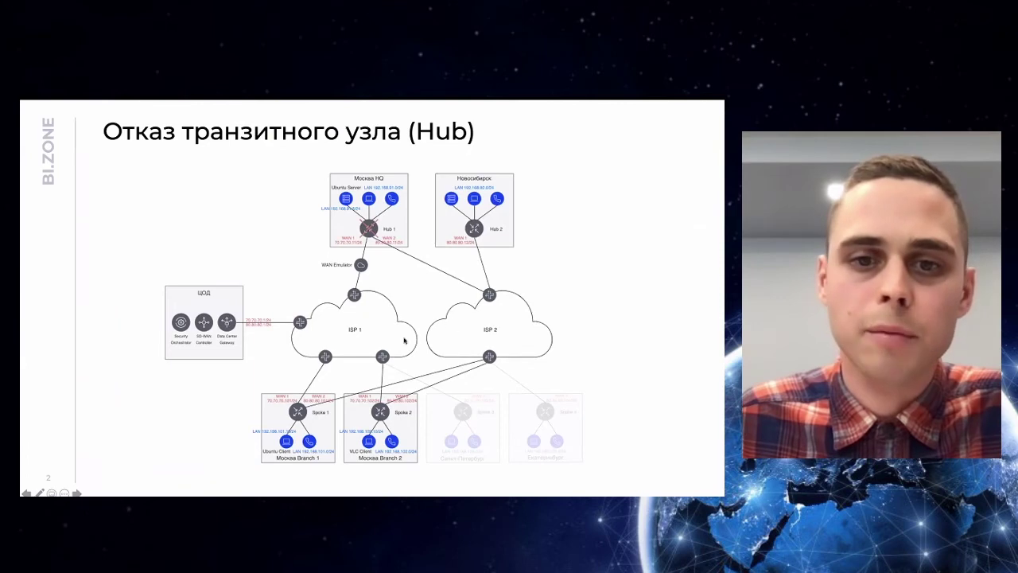
{"action": "key", "text": "ctrl+Left"}
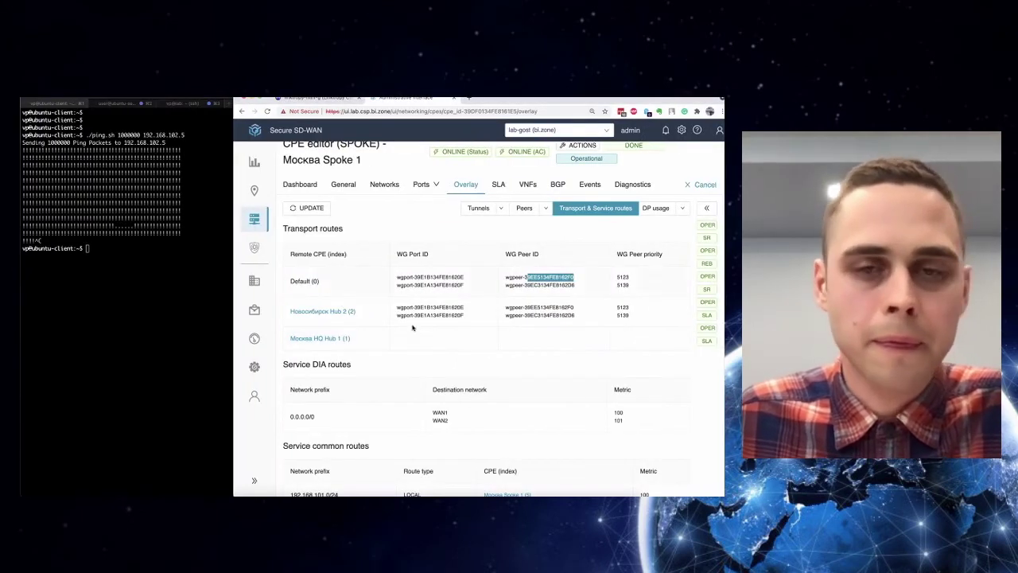
Return to the edge CPE list and open Москва HQ Hub 1 to check its state.
{"action": "mouse_move", "coordinate": [258, 221]}
{"action": "left_click", "coordinate": [294, 230]}
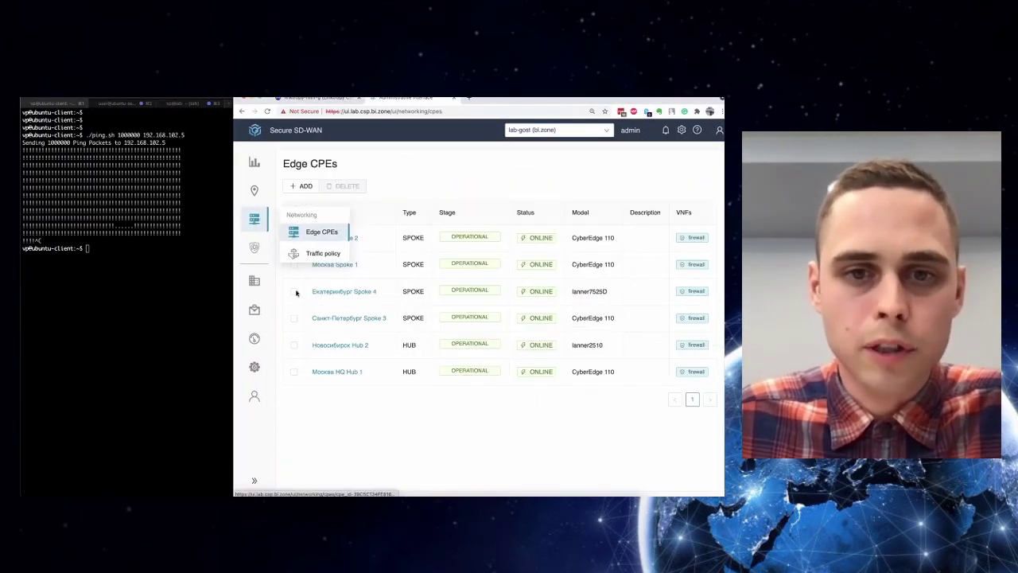
{"action": "left_click", "coordinate": [348, 371]}
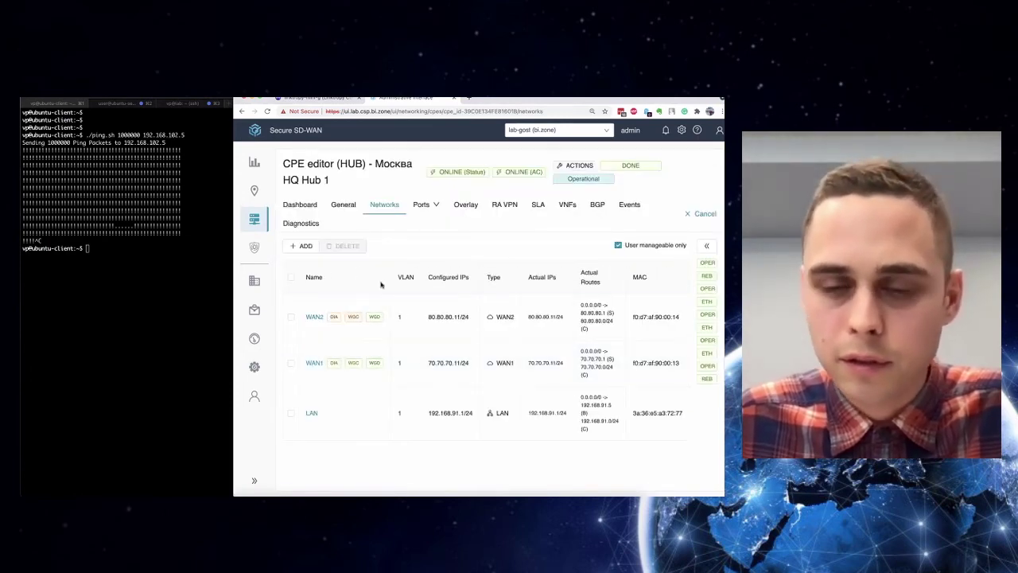
Reopen Москва Spoke 1, enlarge the browser to full width, and display its overlay transport and service routes.
{"action": "mouse_move", "coordinate": [257, 222]}
{"action": "left_click", "coordinate": [322, 232]}
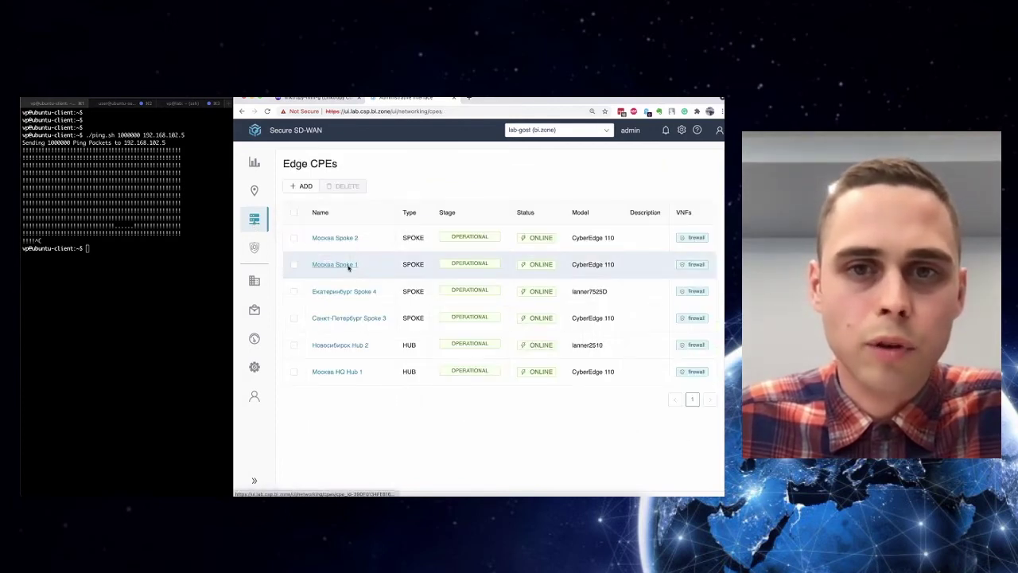
{"action": "left_click", "coordinate": [338, 265]}
{"action": "key", "text": "ctrl+alt+Return"}
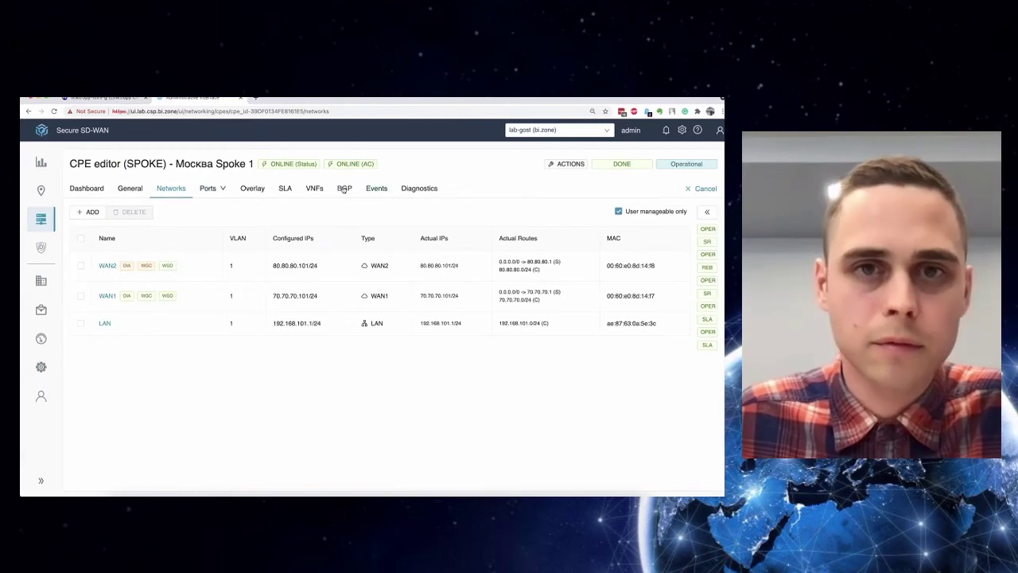
{"action": "left_click", "coordinate": [252, 189]}
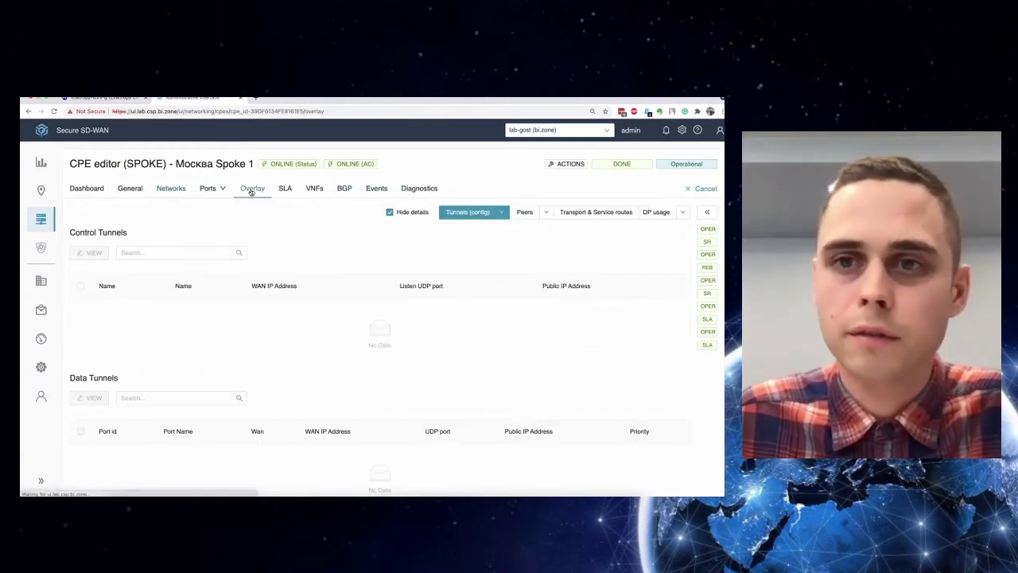
{"action": "left_click", "coordinate": [588, 212]}
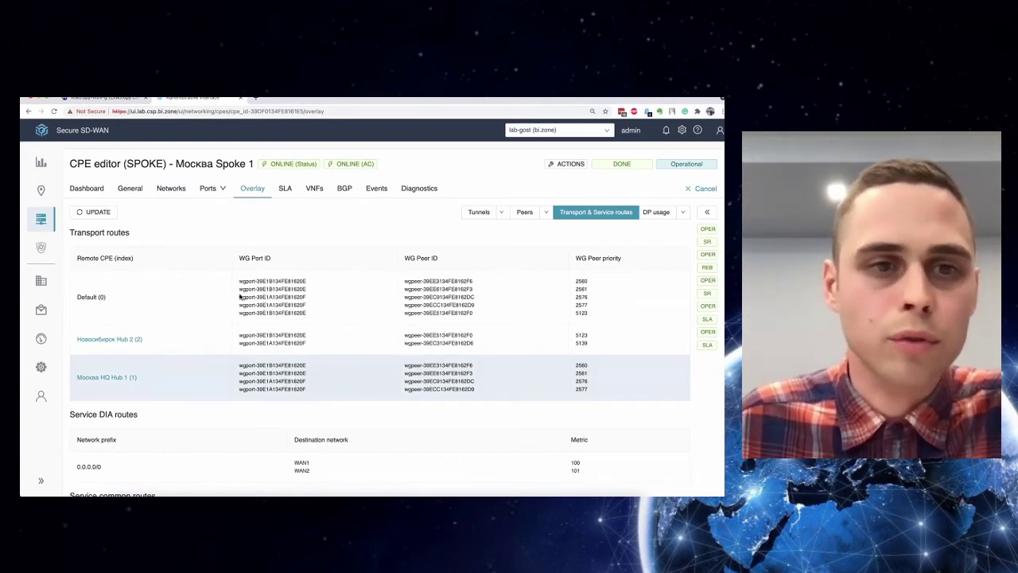
Search the transport routes for the Default route's peer ID 39EE3134FE8162F6, and advance the presentation to the "Отказ канала связи" slide.
{"action": "double_click", "coordinate": [464, 281]}
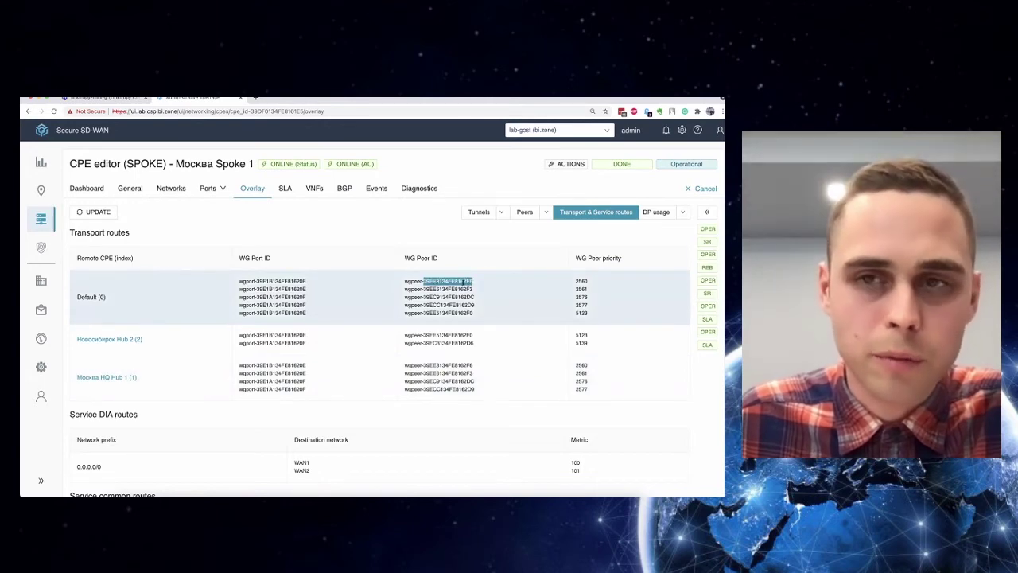
{"action": "key", "text": "super+f"}
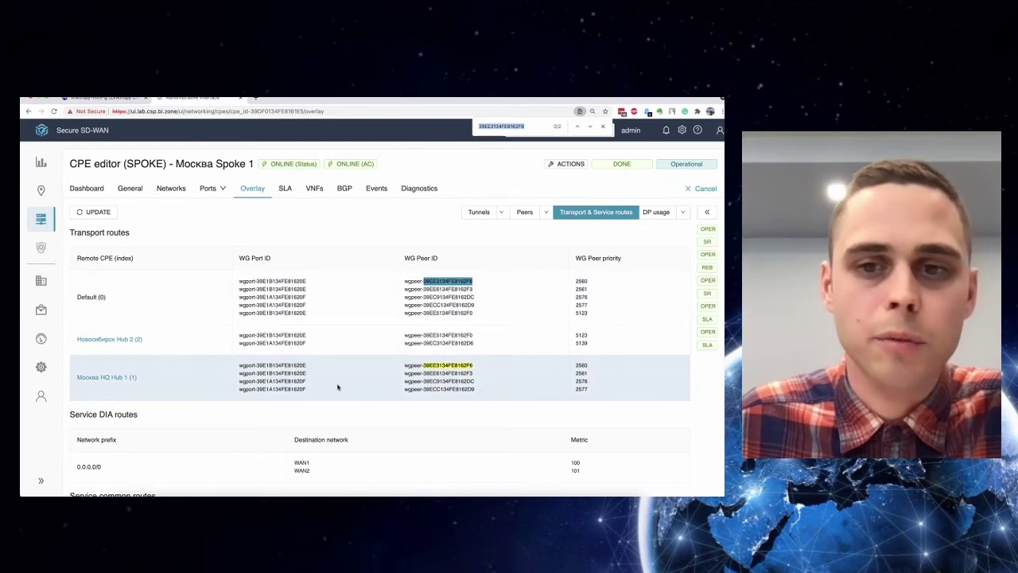
{"action": "left_click", "coordinate": [603, 126]}
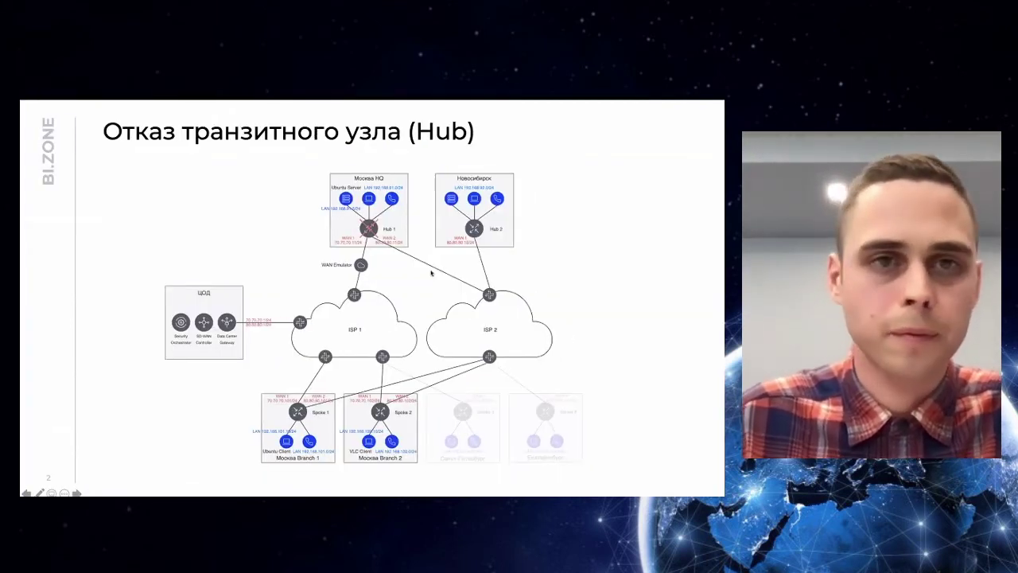
{"action": "key", "text": "Right"}
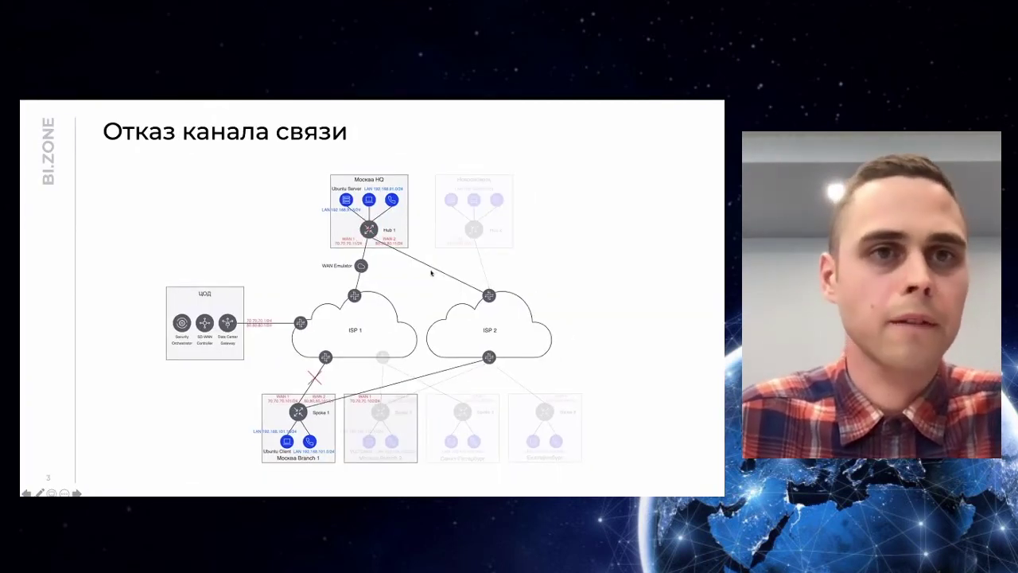
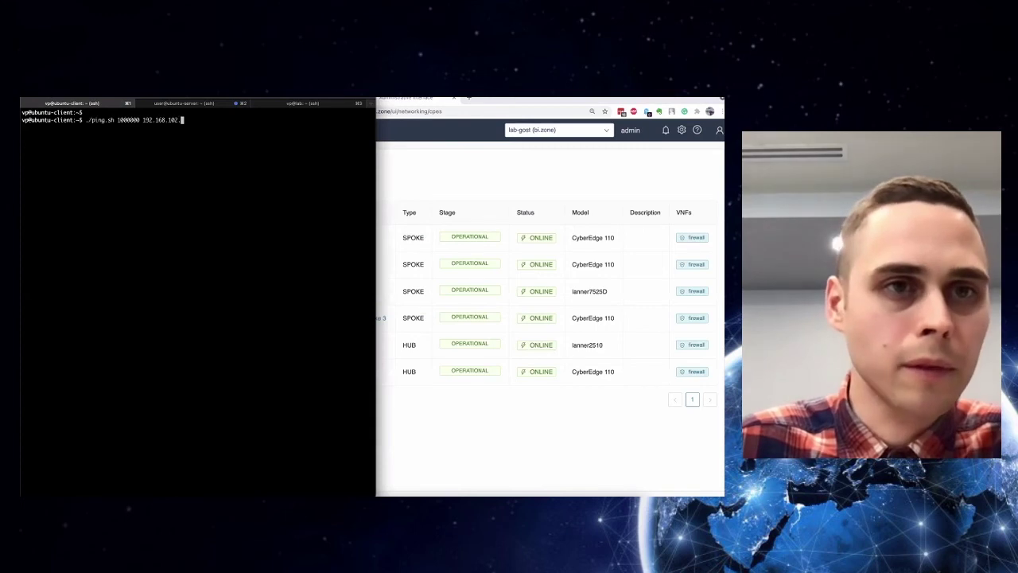
Change the ping target to 8.8.8.8 and run ./ping.sh 1000000 8.8.8.8 on the Ubuntu client.
{"action": "key", "text": "BackSpace"}
{"action": "key", "text": "BackSpace"}
{"action": "key", "text": "BackSpace"}
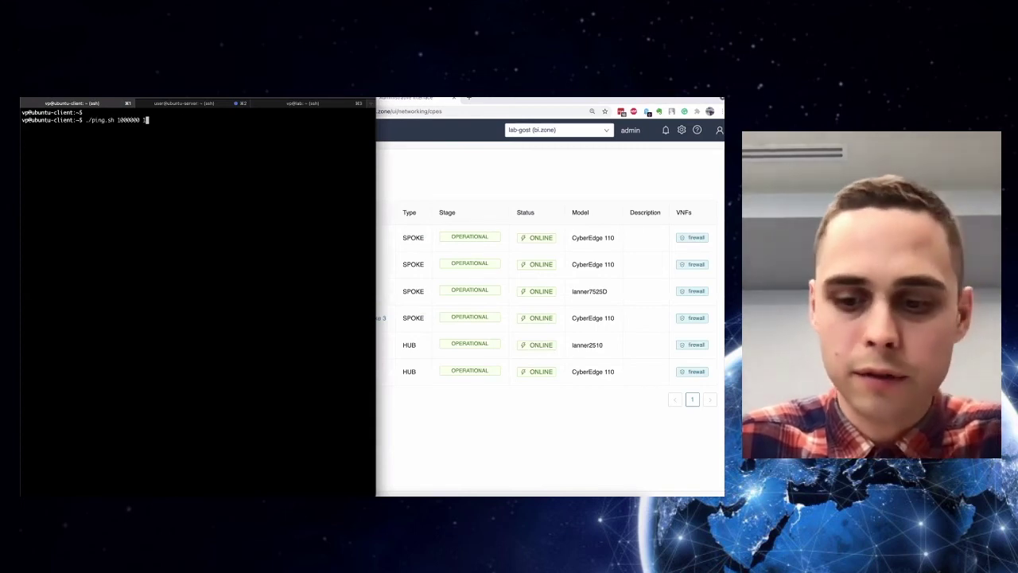
{"action": "type", "text": "8.8.8"}
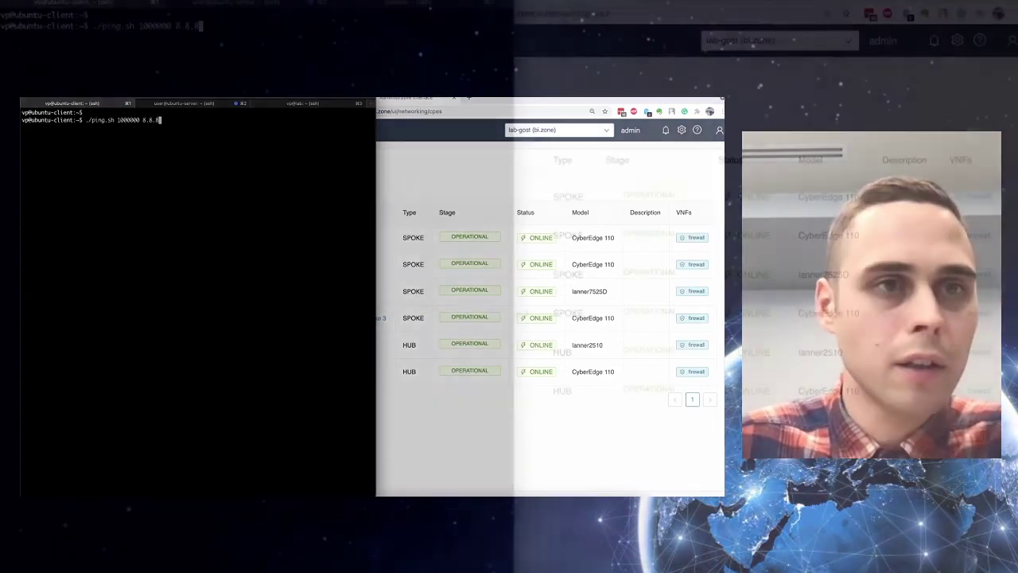
{"action": "type", "text": ".8"}
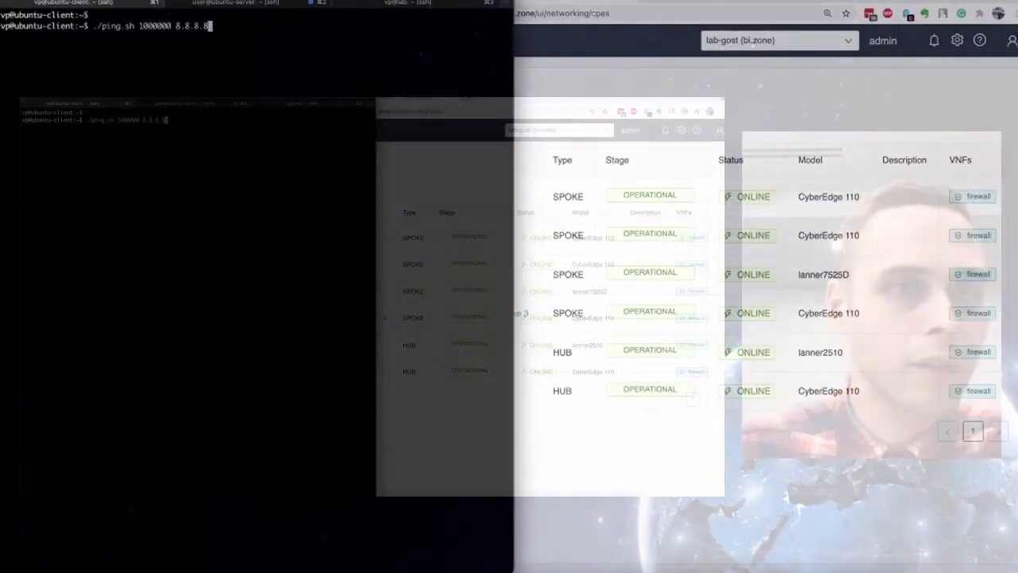
{"action": "key", "text": "Return"}
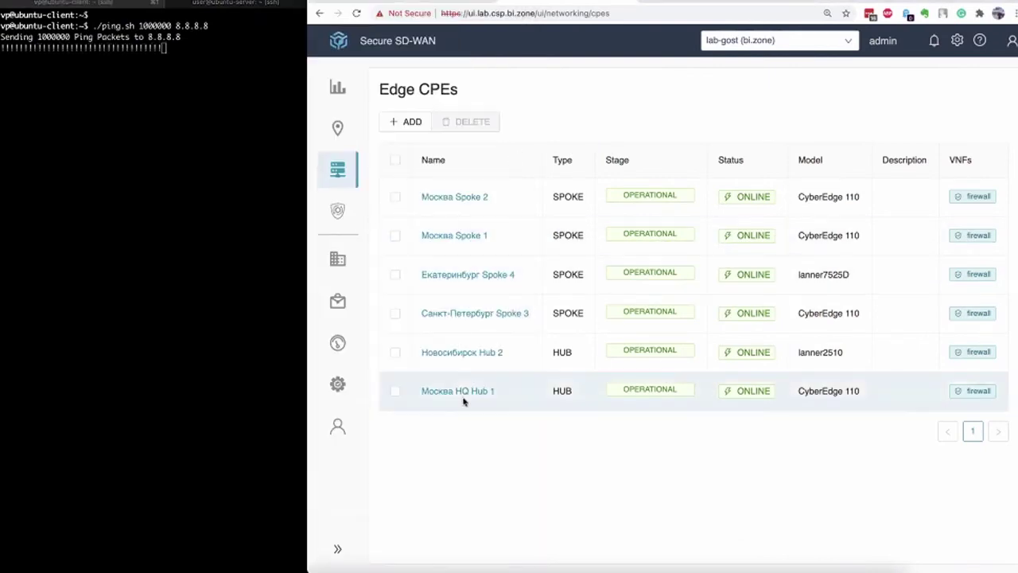
Disable Ethernet Port 3, which carries the LAN network, on Москва HQ Hub 1 and save the port.
{"action": "left_click", "coordinate": [467, 390]}
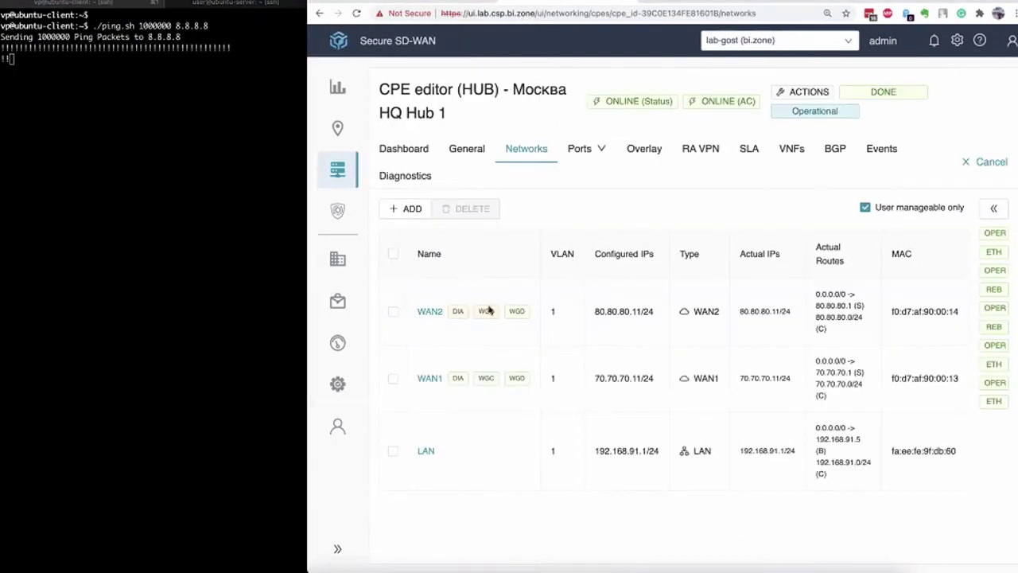
{"action": "left_click_drag", "start_coordinate": [665, 452], "coordinate": [586, 453]}
{"action": "left_click", "coordinate": [578, 149]}
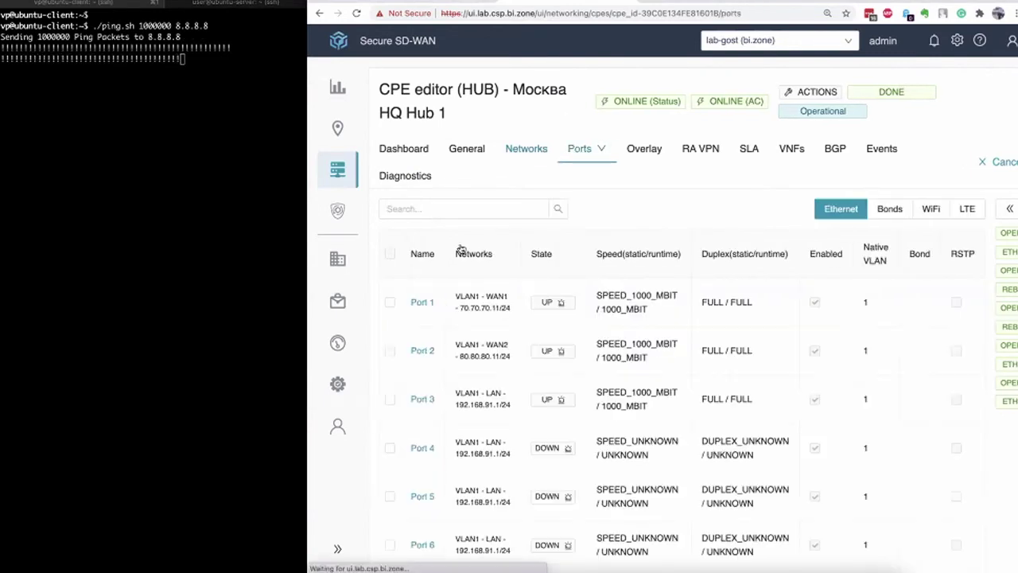
{"action": "left_click_drag", "start_coordinate": [504, 404], "coordinate": [438, 405]}
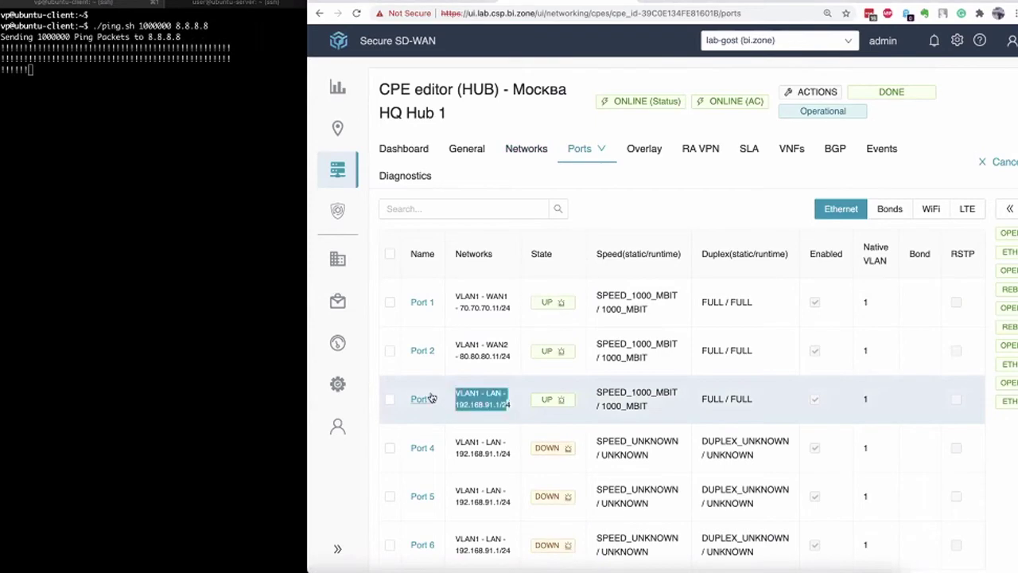
{"action": "left_click", "coordinate": [427, 405]}
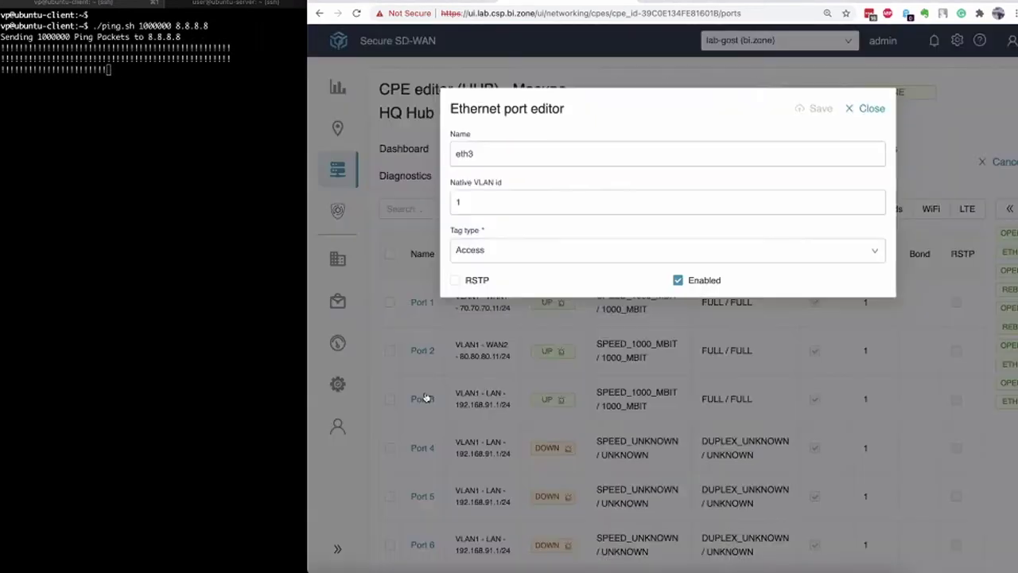
{"action": "left_click", "coordinate": [678, 282]}
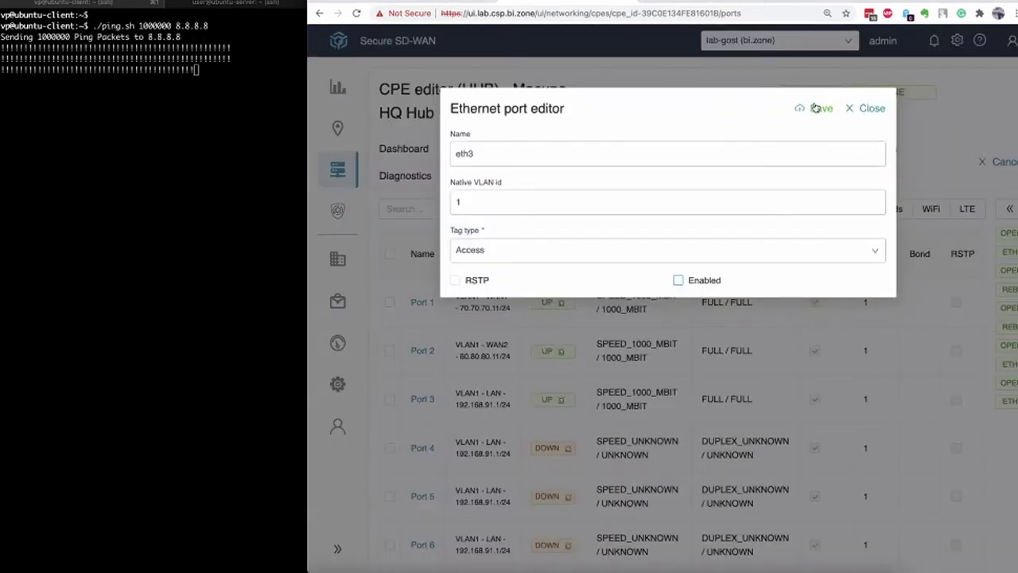
{"action": "left_click", "coordinate": [815, 108]}
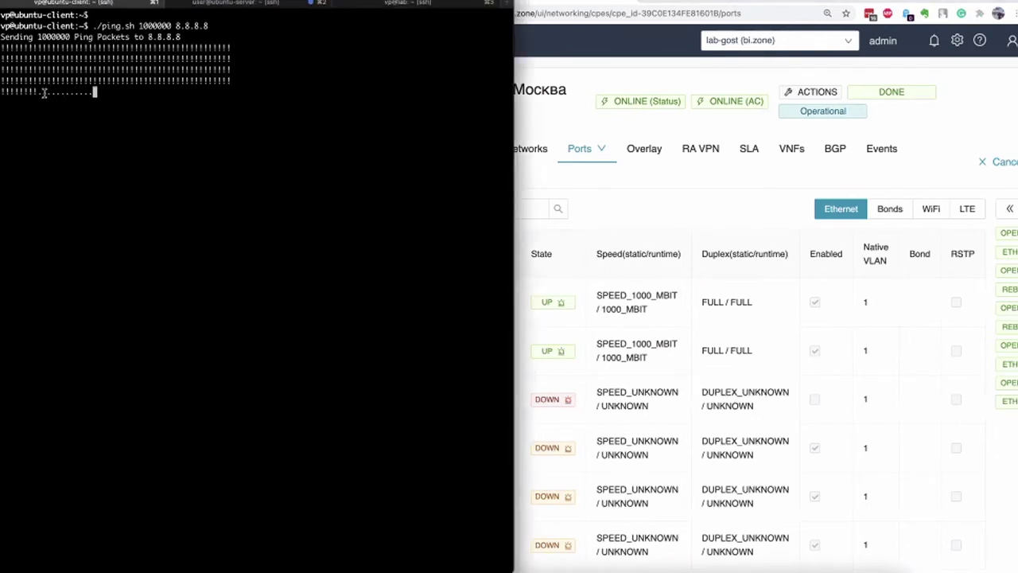
Examine the lost and resumed packets in the terminal's ping output during the LAN failure.
{"action": "left_click", "coordinate": [629, 208]}
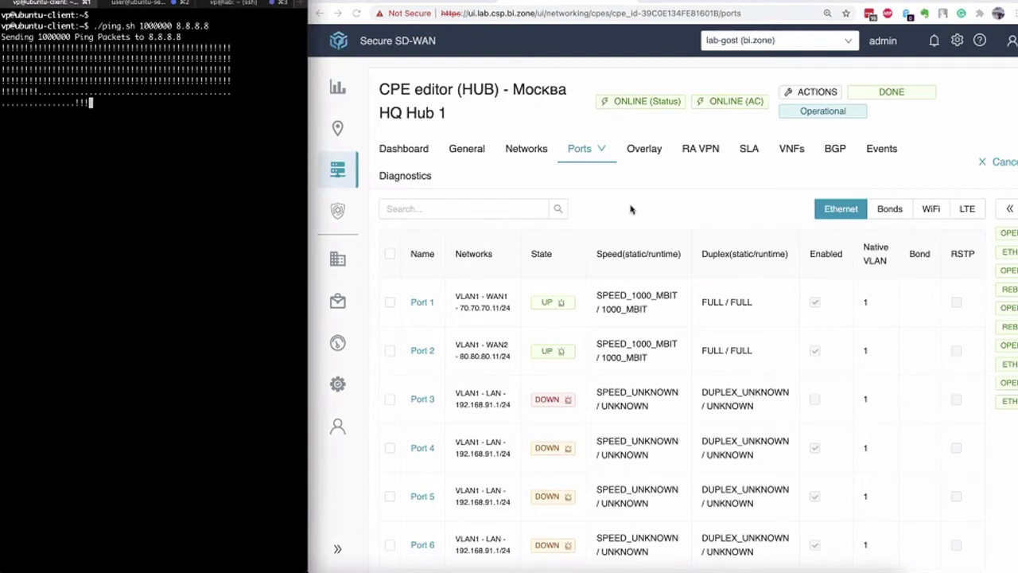
{"action": "triple_click", "coordinate": [72, 95]}
{"action": "left_click", "coordinate": [83, 100]}
{"action": "left_click", "coordinate": [634, 202]}
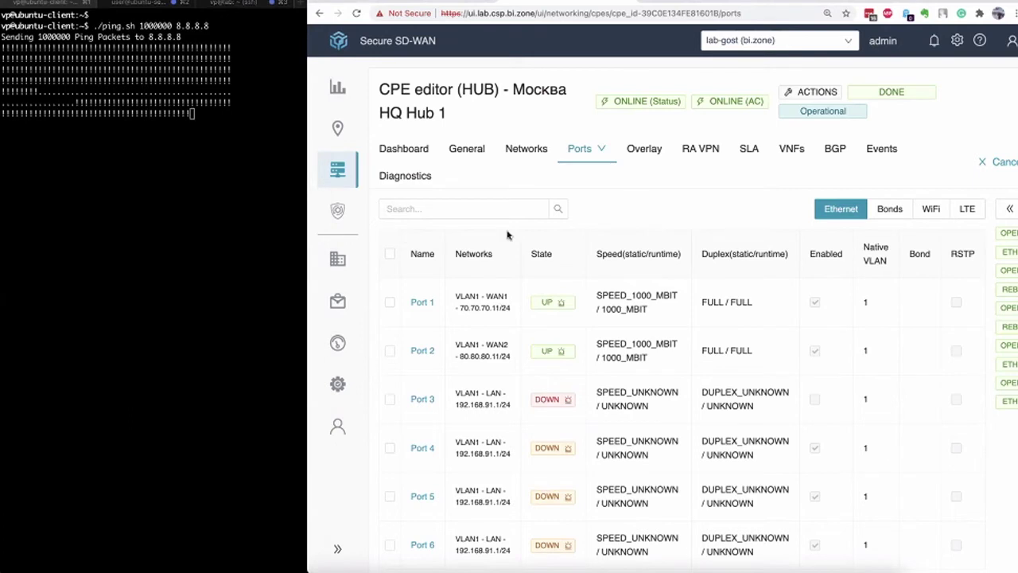
Reopen Москва HQ Hub 1 from the edge CPE list, re-enable Ethernet Port 3, and save it.
{"action": "left_click", "coordinate": [339, 176]}
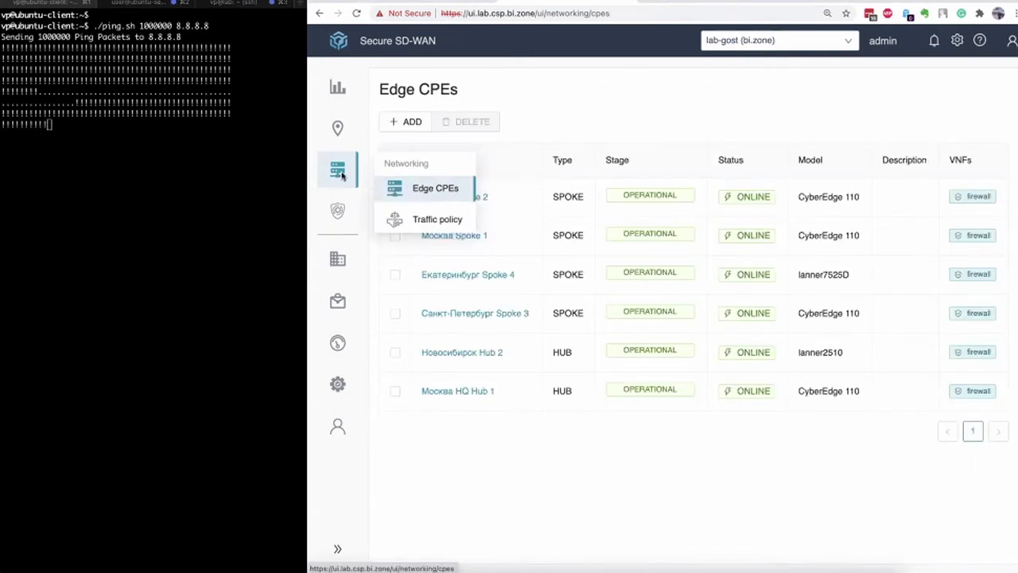
{"action": "left_click", "coordinate": [471, 391]}
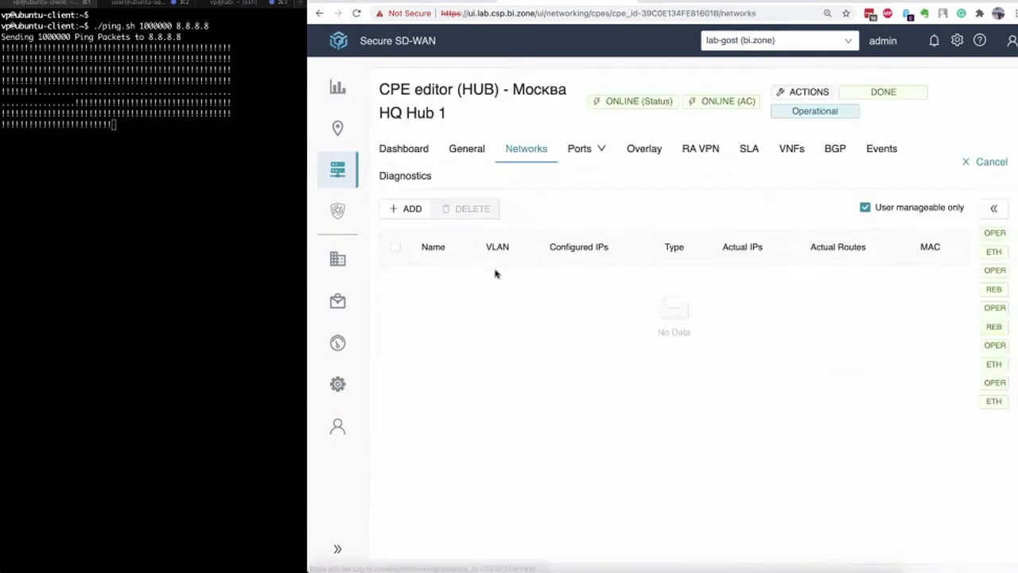
{"action": "left_click", "coordinate": [580, 149]}
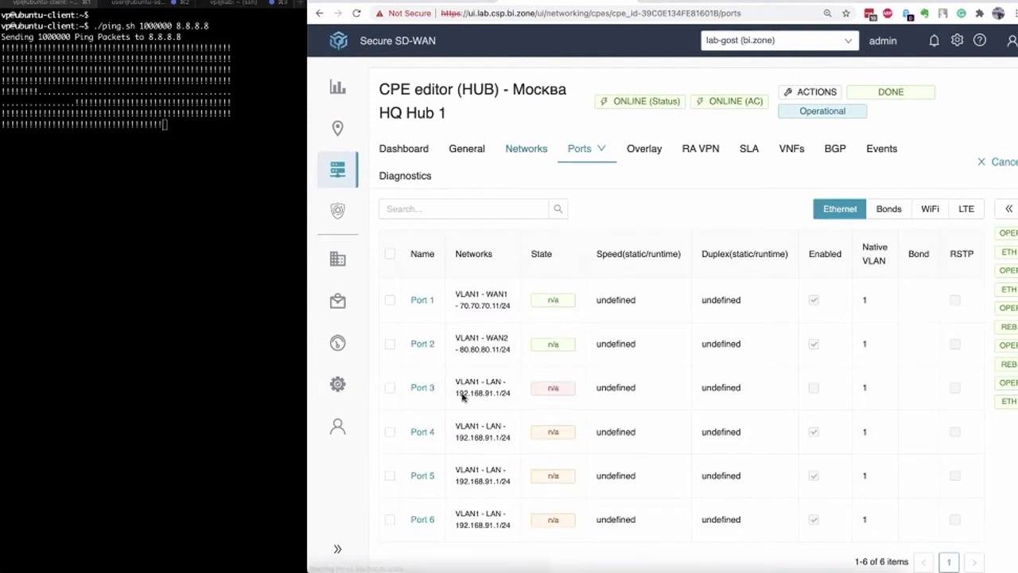
{"action": "left_click", "coordinate": [422, 399]}
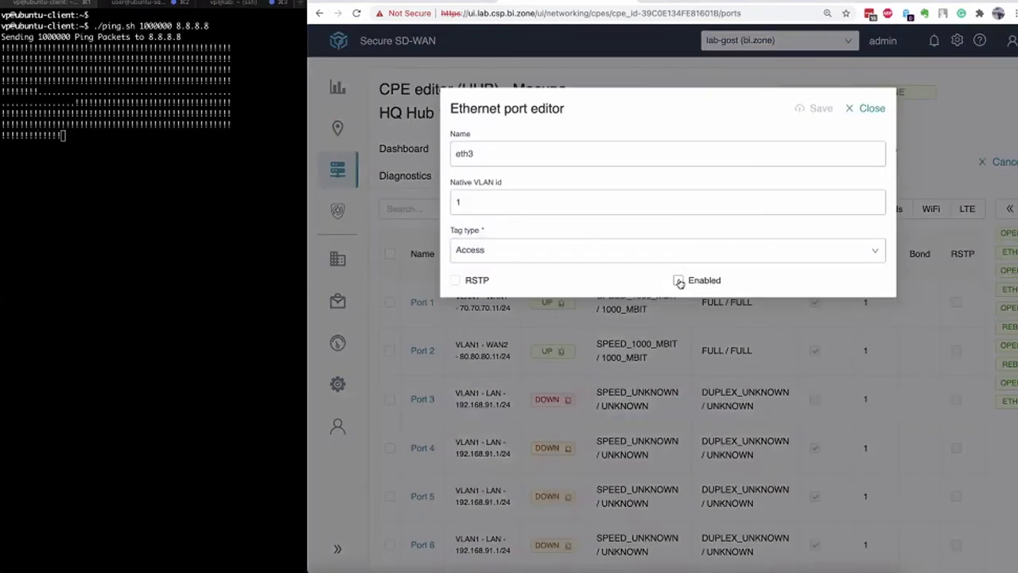
{"action": "left_click", "coordinate": [678, 280]}
{"action": "left_click", "coordinate": [823, 112]}
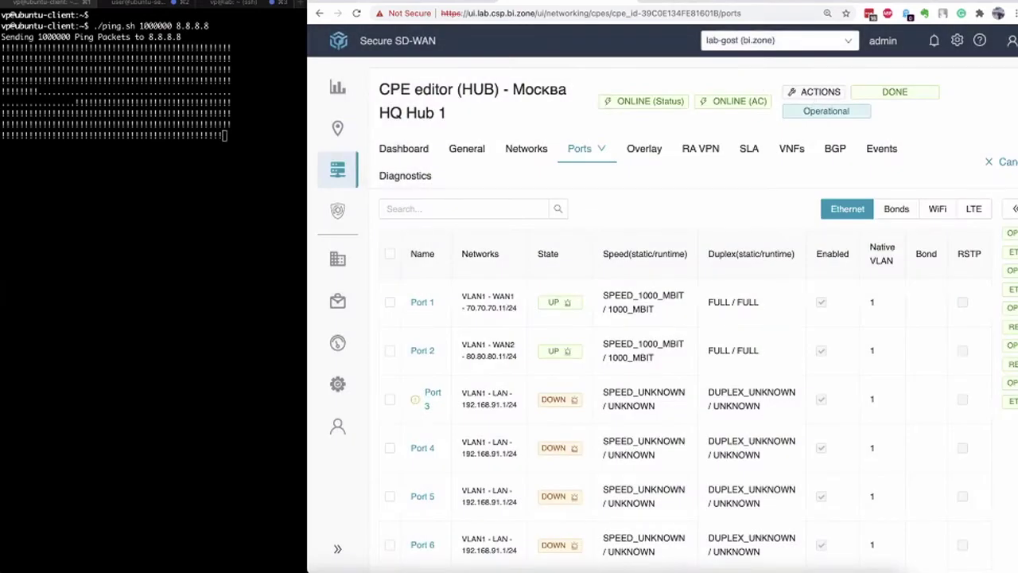
Enlarge the browser to full width, switch to the presentation, and advance past the "Две CPE на одной площадке — отказ LAN" slide.
{"action": "key", "text": "super+ctrl+f"}
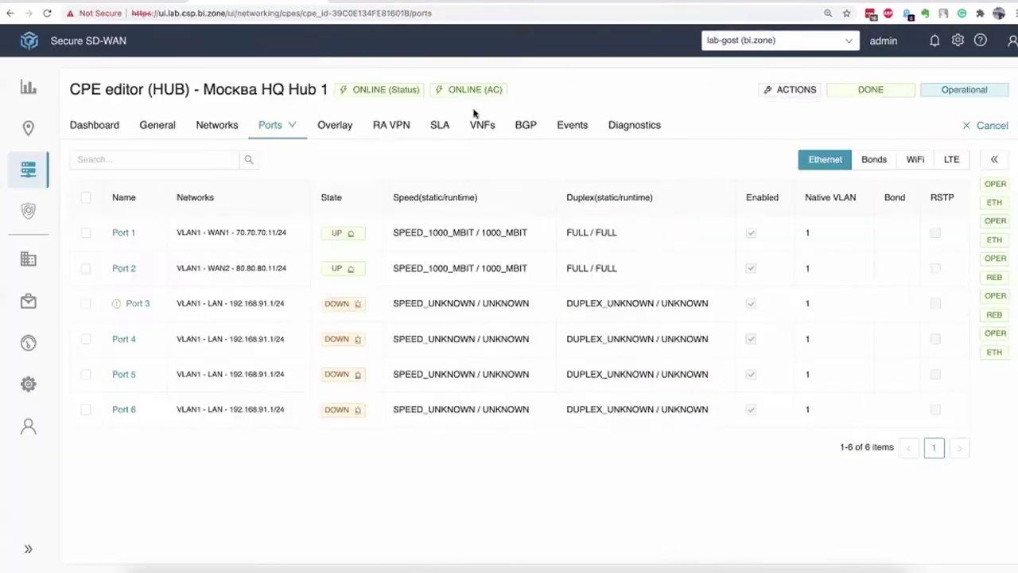
{"action": "key", "text": "ctrl+Right"}
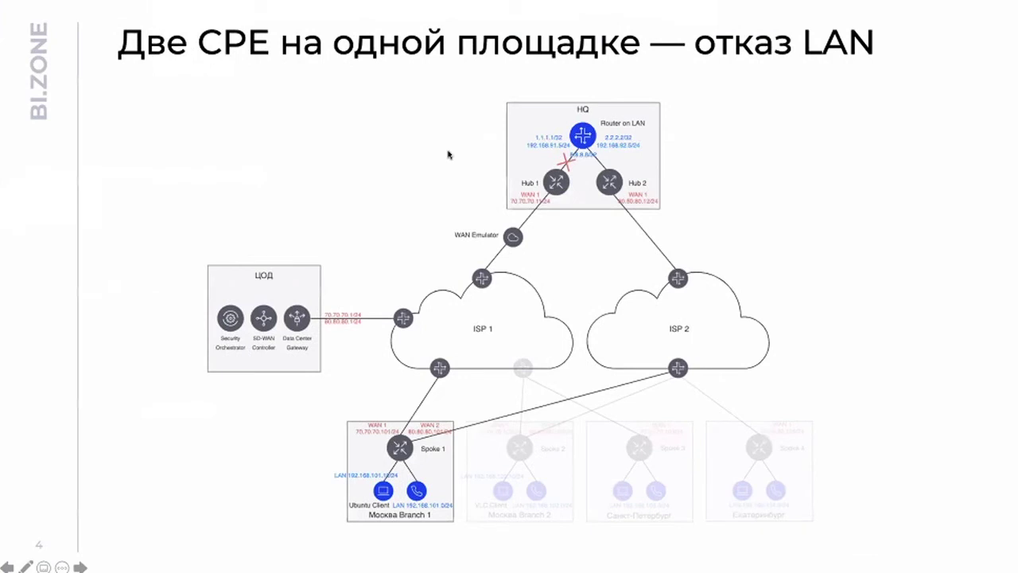
{"action": "key", "text": "Right"}
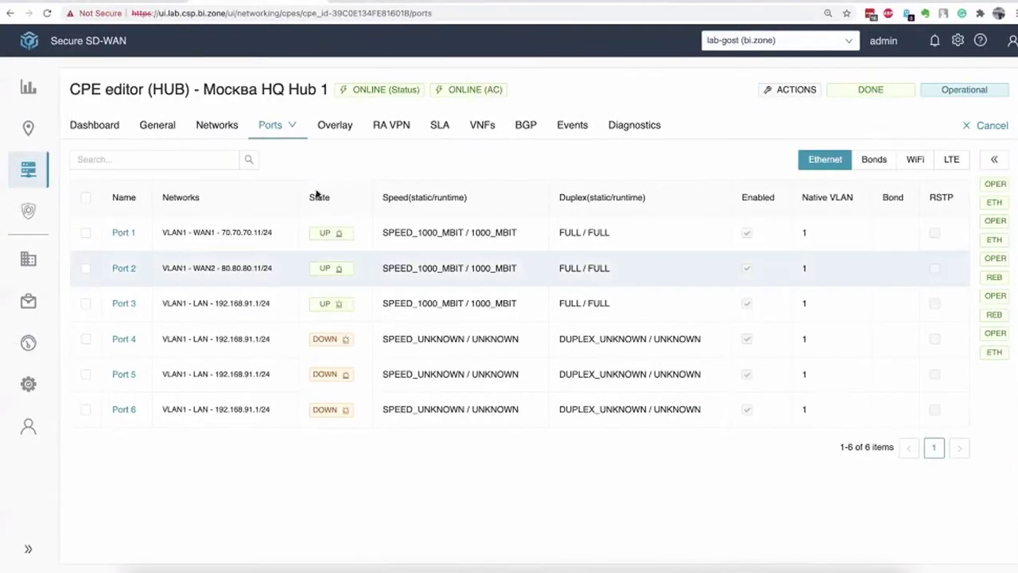
Reopen Москва HQ Hub 1, disable its WAN2 Ethernet Port 2 and save it, and display the hub's networks.
{"action": "mouse_move", "coordinate": [30, 179]}
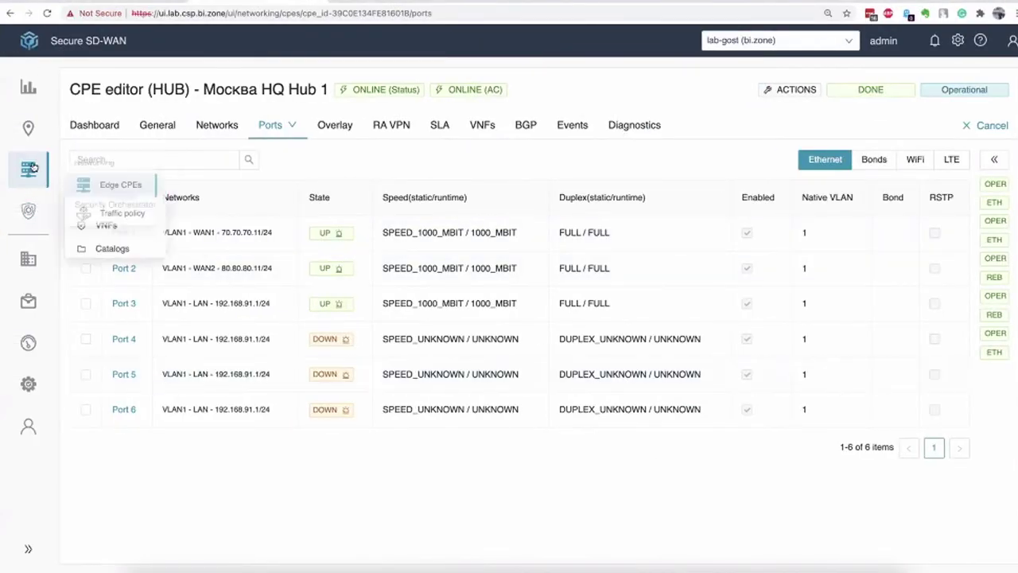
{"action": "left_click", "coordinate": [120, 188]}
{"action": "left_click", "coordinate": [154, 394]}
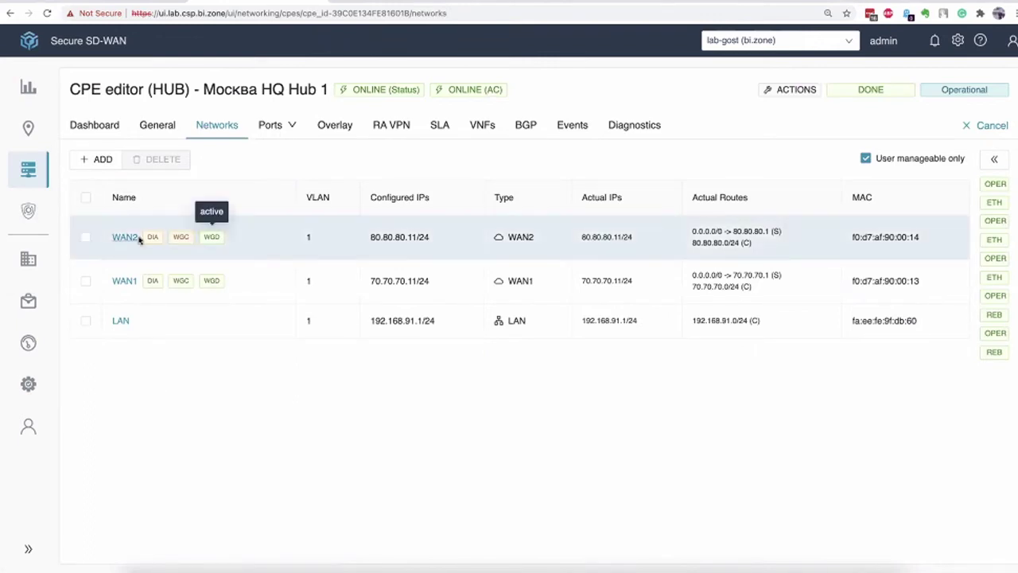
{"action": "left_click", "coordinate": [271, 127]}
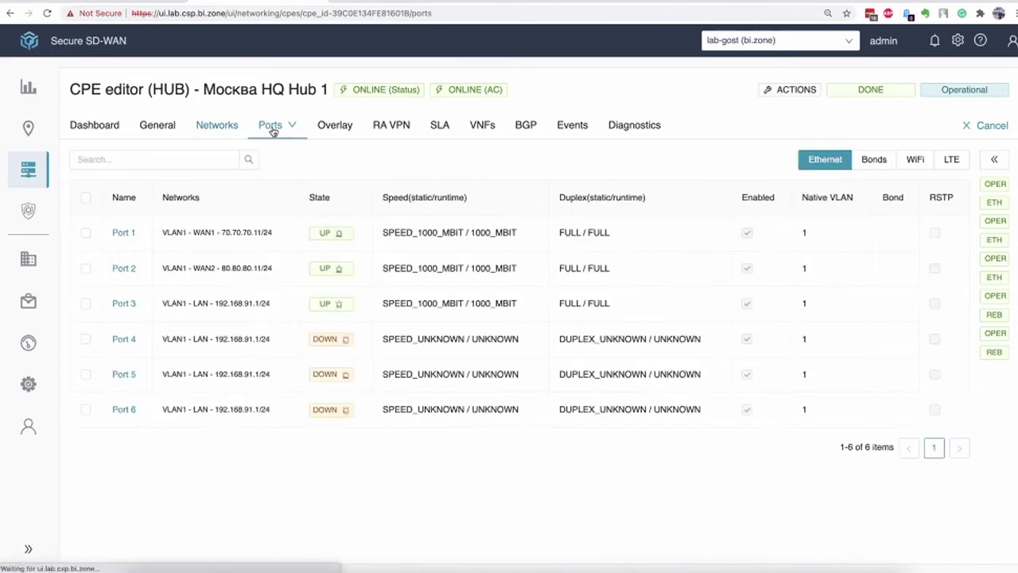
{"action": "left_click", "coordinate": [125, 269]}
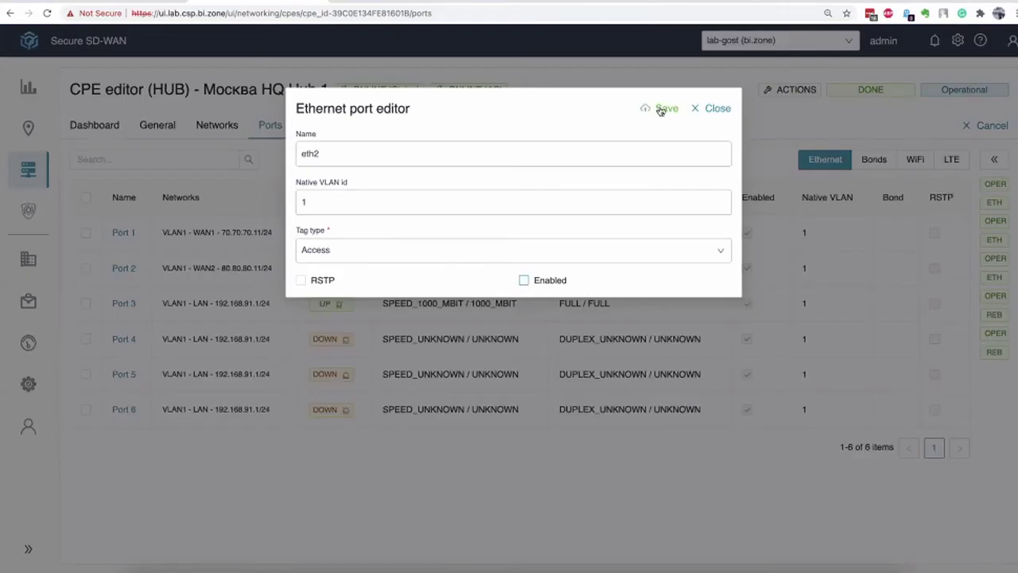
{"action": "left_click", "coordinate": [660, 111]}
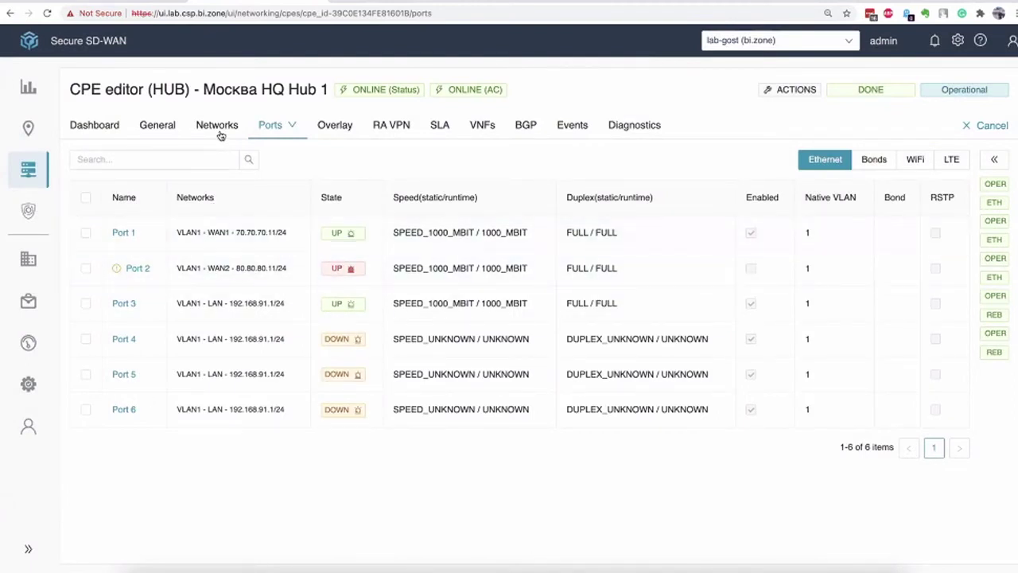
{"action": "left_click", "coordinate": [219, 131]}
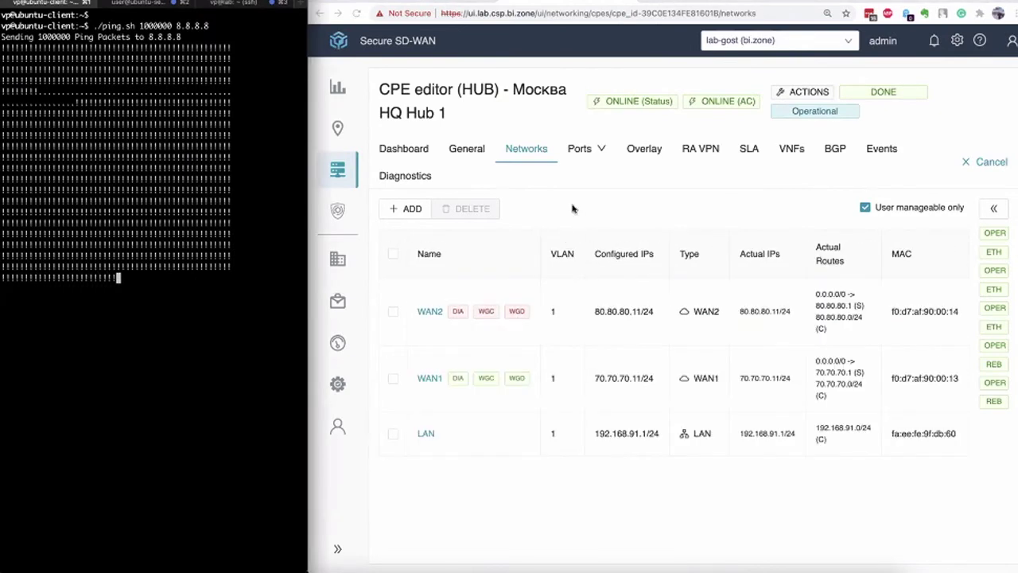
Inspect the LAN A → LAN B packet loss setting in the Linktropy Mini-G emulator and return to the hub editor.
{"action": "left_click", "coordinate": [457, 2]}
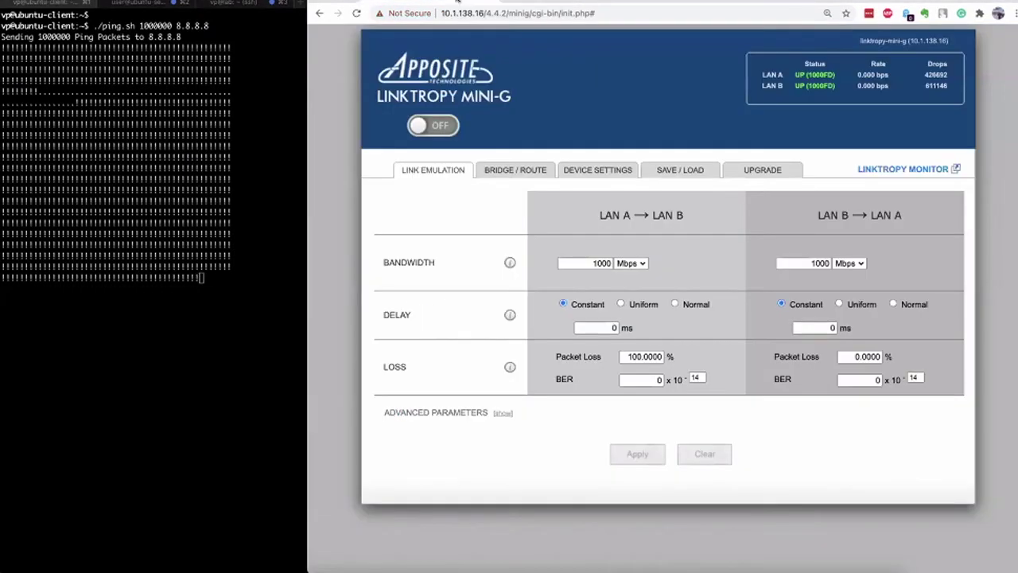
{"action": "left_click", "coordinate": [634, 358]}
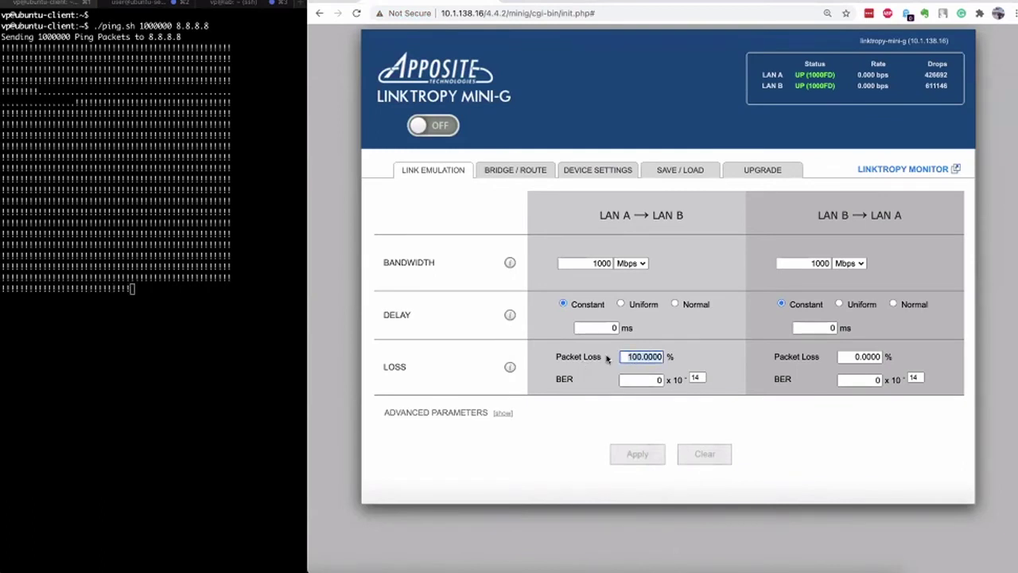
{"action": "left_click", "coordinate": [554, 361]}
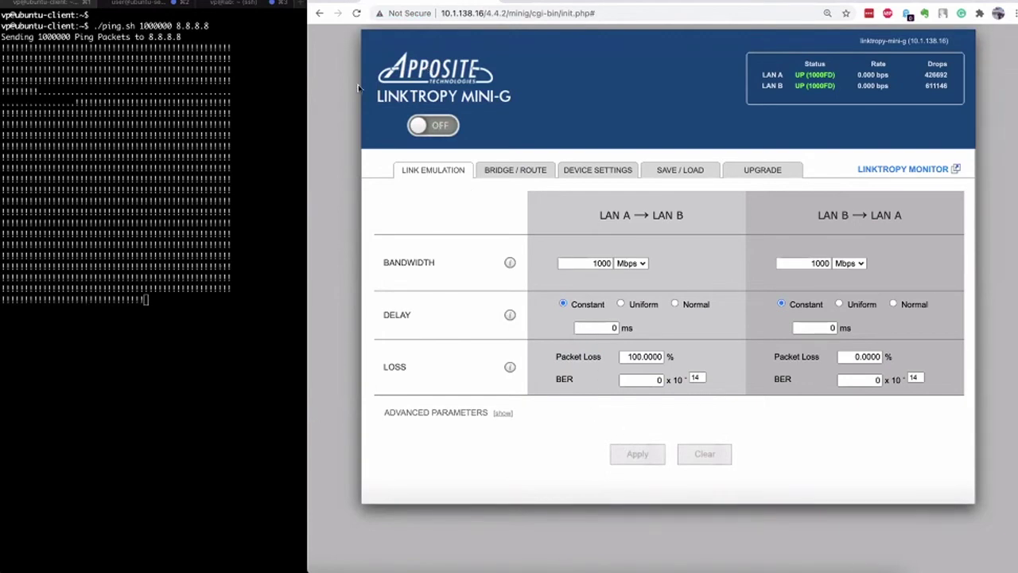
{"action": "left_click", "coordinate": [290, 183]}
{"action": "key", "text": "ctrl+Tab"}
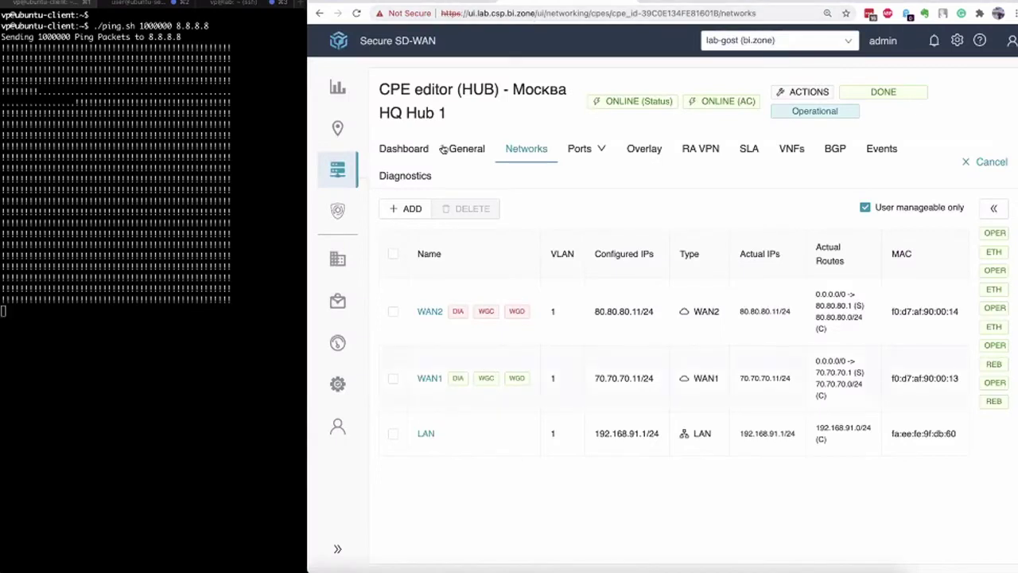
Check the BGP neighbour state of 192.168.91.5 on Москва HQ Hub 1.
{"action": "left_click", "coordinate": [835, 150]}
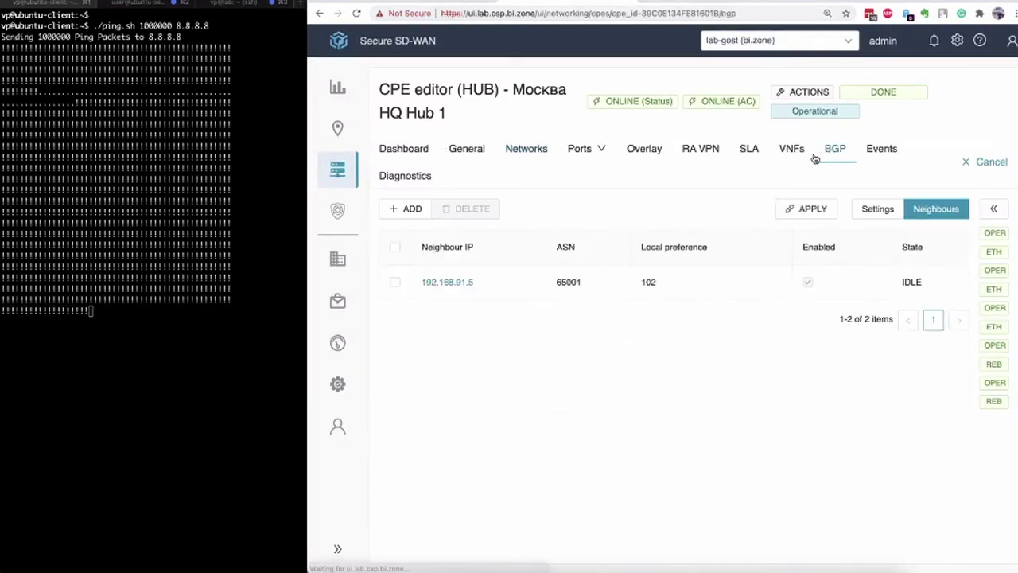
{"action": "double_click", "coordinate": [912, 281]}
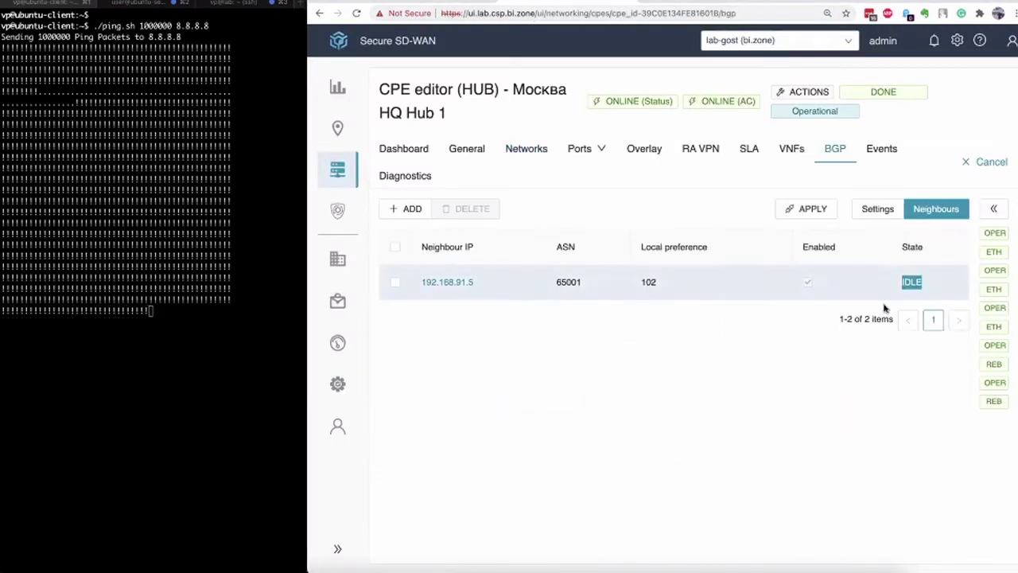
{"action": "left_click", "coordinate": [642, 377]}
Stop the running ping to 8.8.8.8 in the terminal and start ping.sh with 1000000 packets to 2.2.2.2.
{"action": "left_click", "coordinate": [165, 355]}
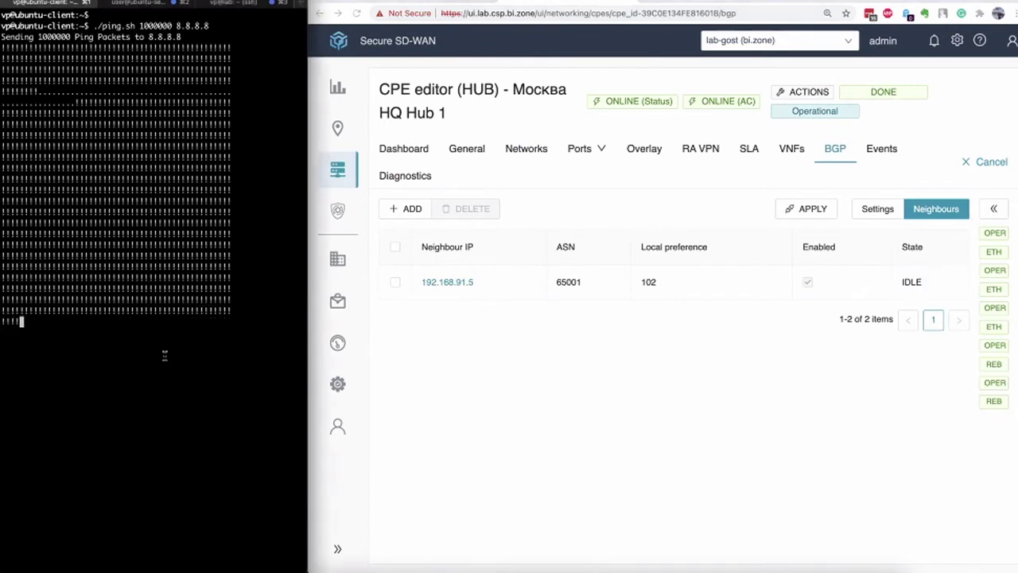
{"action": "key", "text": "ctrl+c"}
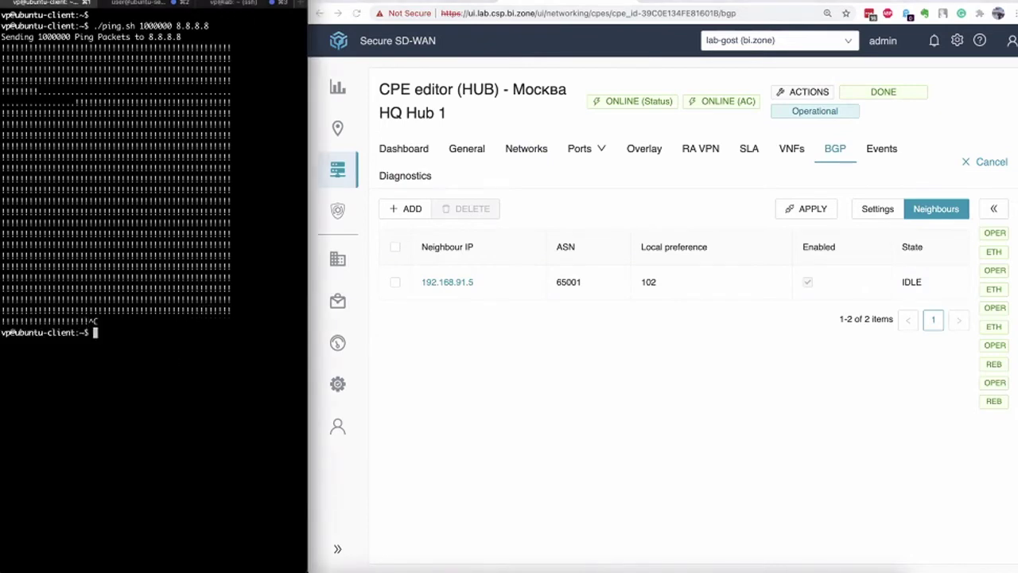
{"action": "key", "text": "Up"}
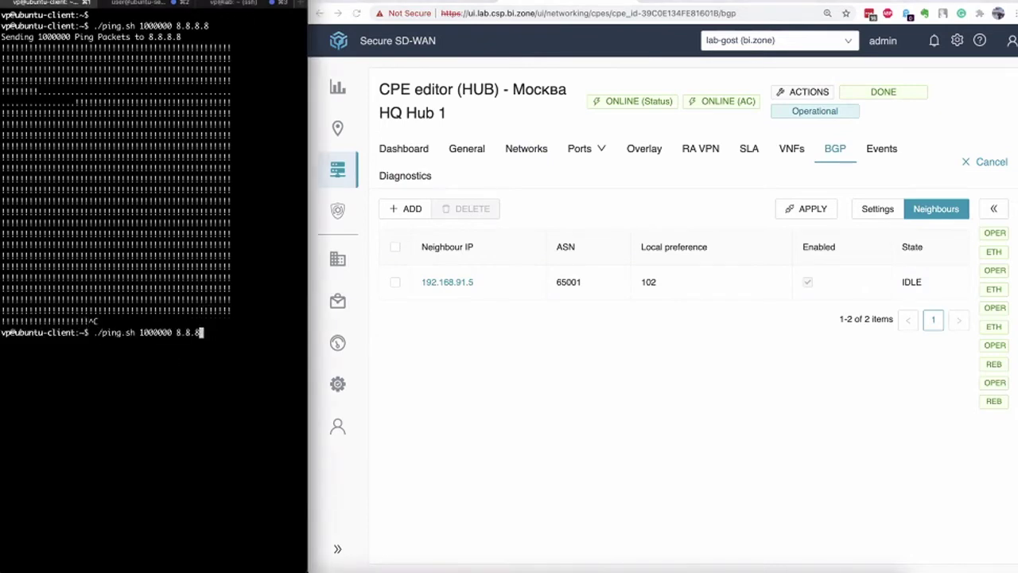
{"action": "key", "text": "BackSpace"}
{"action": "key", "text": "BackSpace"}
{"action": "key", "text": "BackSpace"}
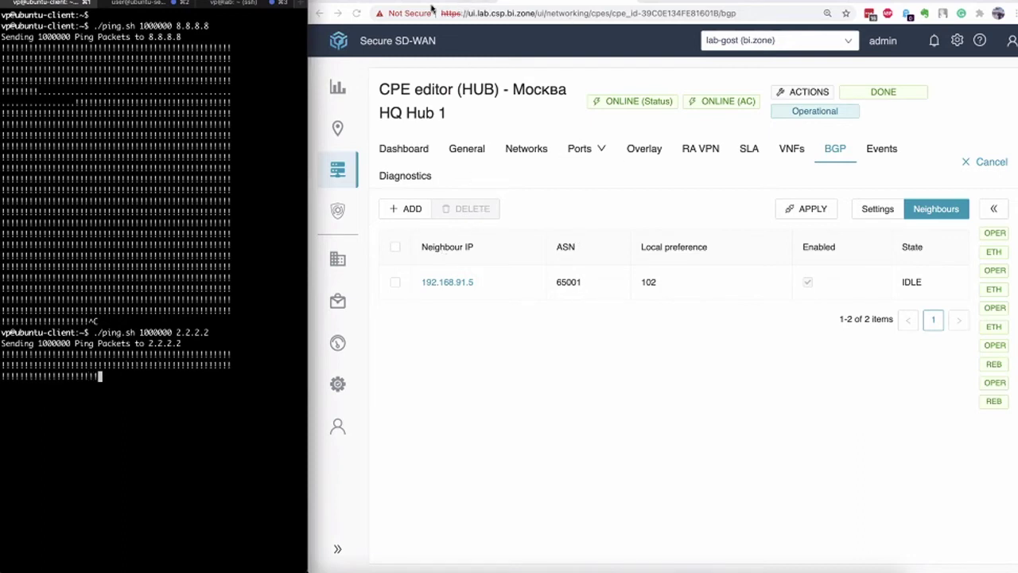
Enlarge the browser to full width and check the GOST encryption setting of the lab-gost project in the projects list.
{"action": "left_click", "coordinate": [442, 406]}
{"action": "key", "text": "ctrl+alt+Return"}
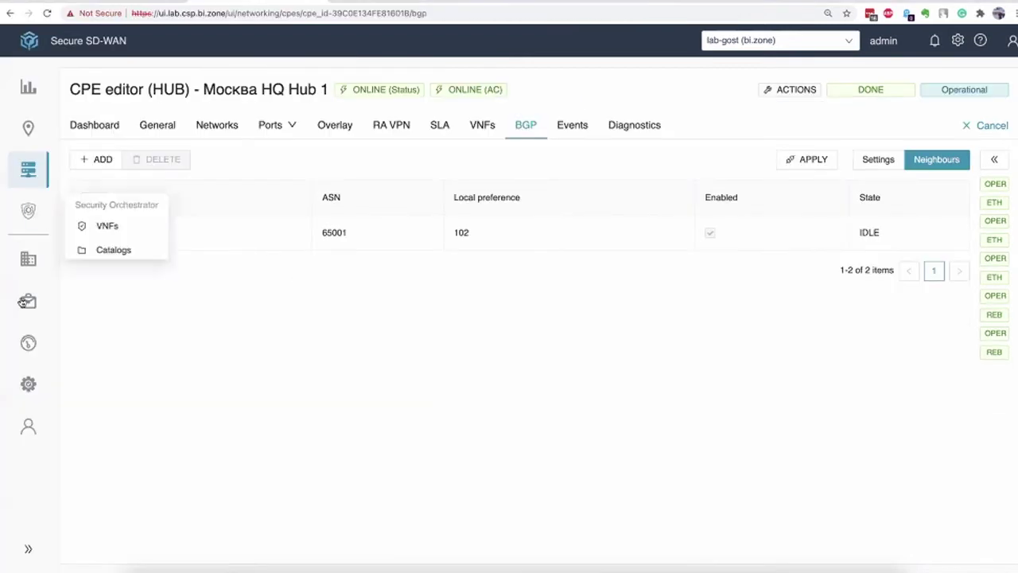
{"action": "mouse_move", "coordinate": [32, 383]}
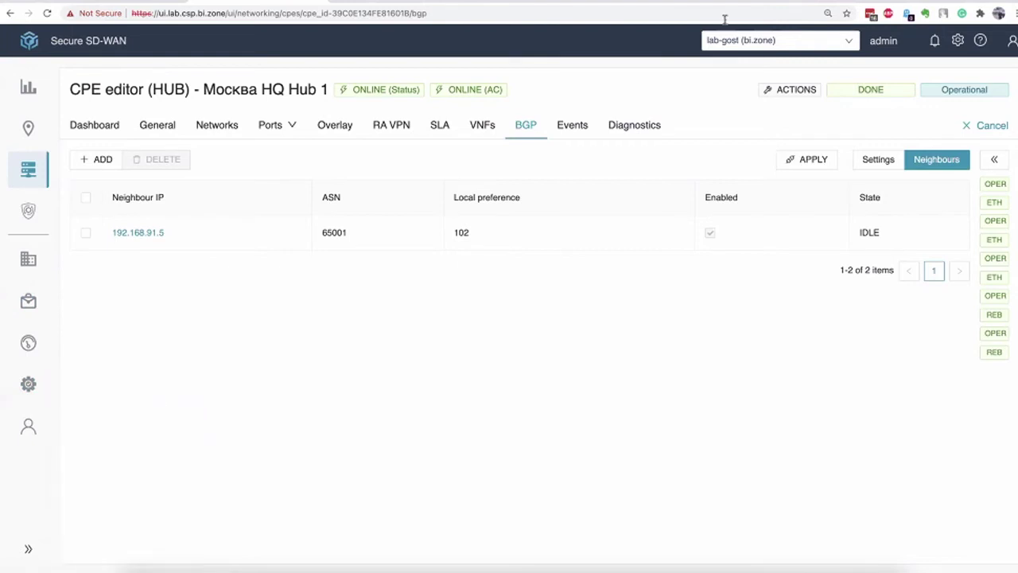
{"action": "left_click", "coordinate": [783, 39]}
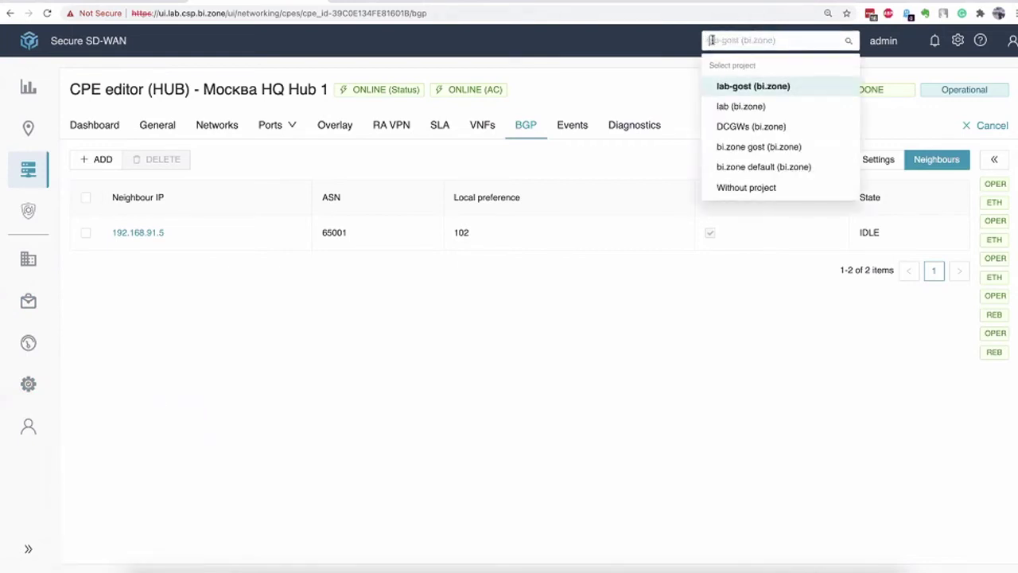
{"action": "left_click", "coordinate": [621, 295]}
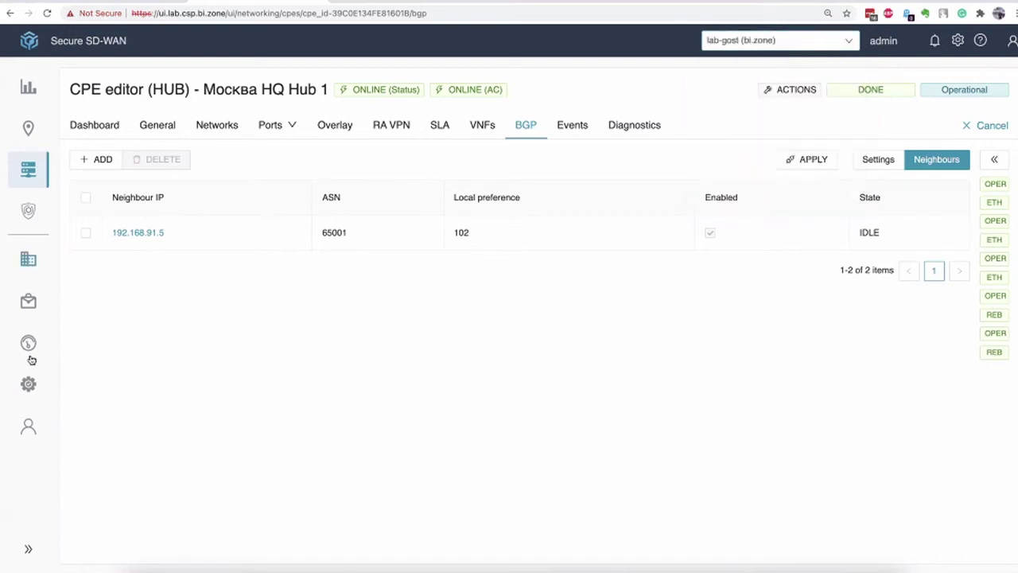
{"action": "left_click", "coordinate": [27, 384]}
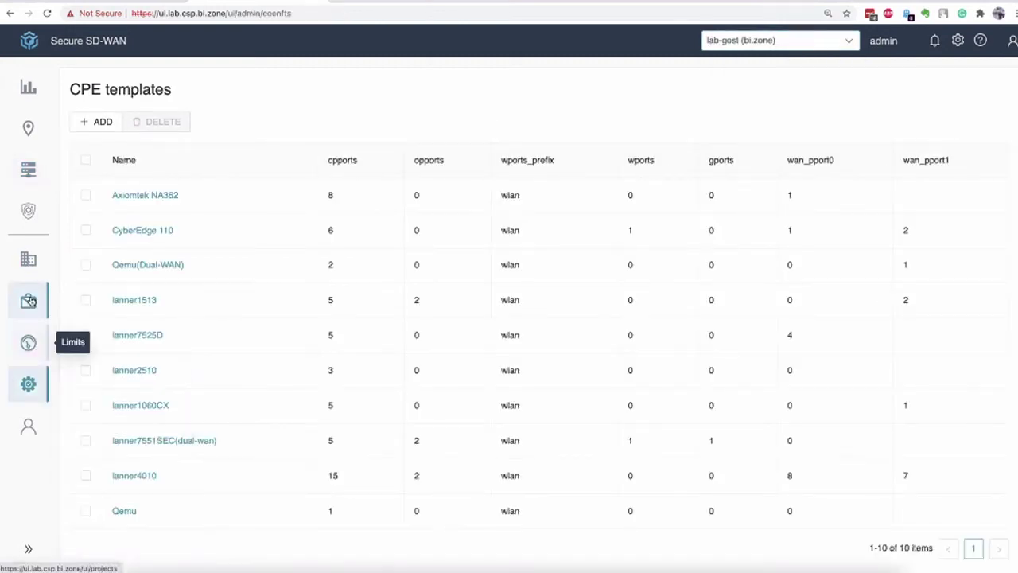
{"action": "left_click", "coordinate": [28, 300]}
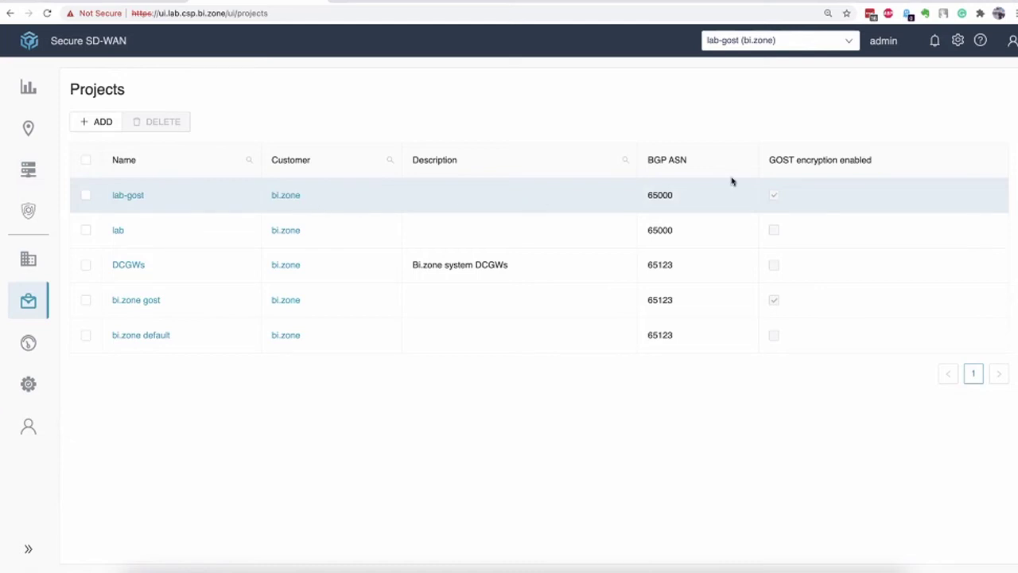
{"action": "left_click_drag", "start_coordinate": [880, 163], "coordinate": [769, 160]}
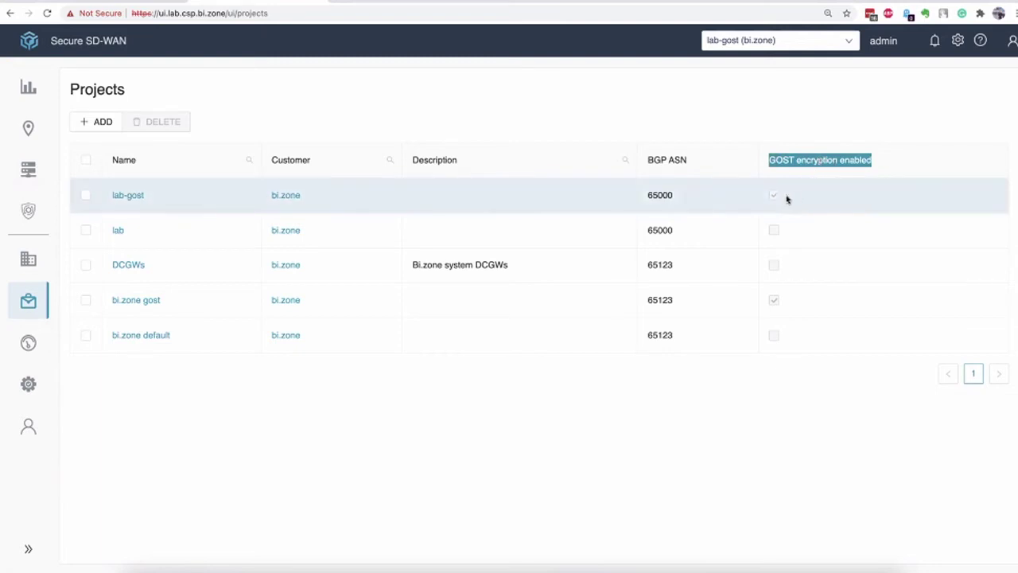
{"action": "left_click", "coordinate": [793, 198]}
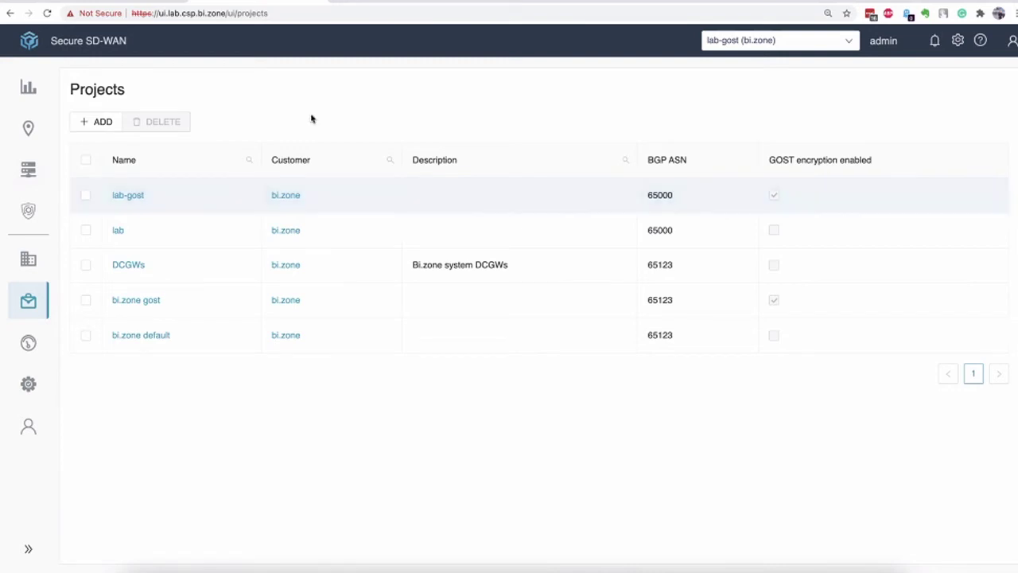
Display the Edge CPEs list, stop the ping to 2.2.2.2 in the terminal, and briefly ping 1.1.1.1 with ping.sh.
{"action": "mouse_move", "coordinate": [30, 170]}
{"action": "left_click", "coordinate": [123, 188]}
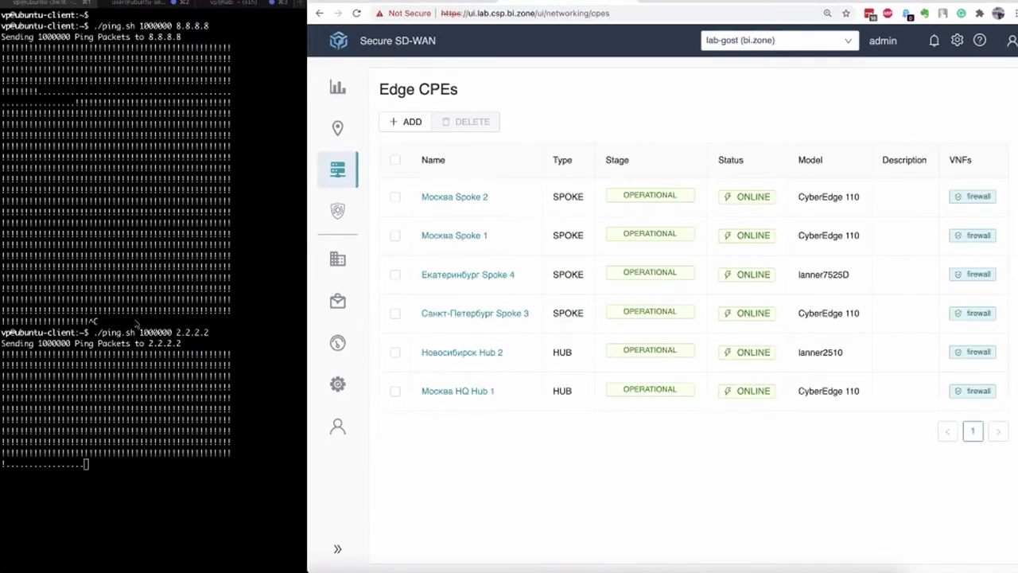
{"action": "left_click", "coordinate": [136, 316]}
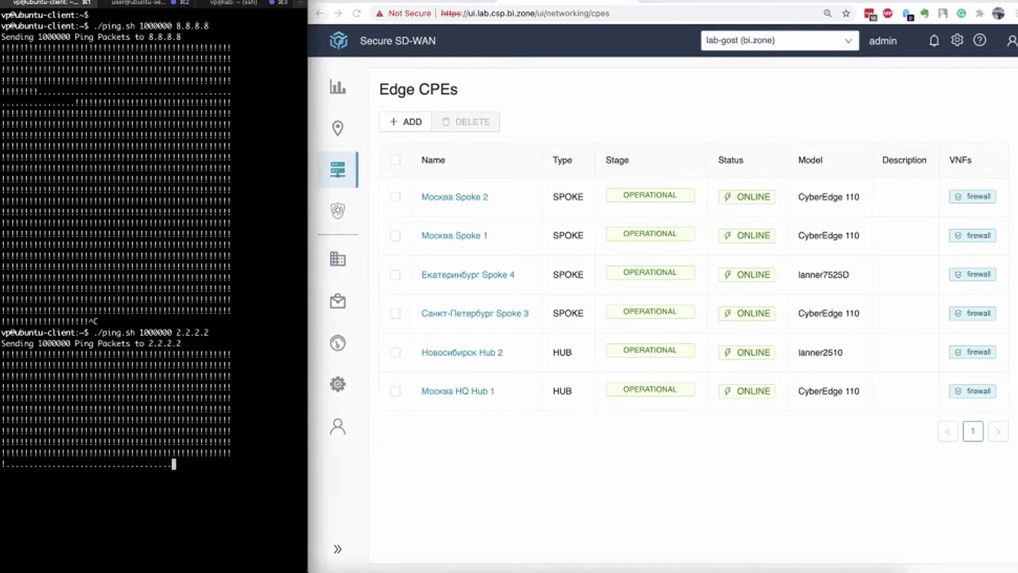
{"action": "key", "text": "ctrl+c"}
{"action": "key", "text": "Up"}
{"action": "key", "text": "BackSpace"}
{"action": "key", "text": "BackSpace"}
{"action": "key", "text": "BackSpace"}
{"action": "key", "text": "BackSpace"}
{"action": "key", "text": "BackSpace"}
{"action": "key", "text": "BackSpace"}
{"action": "key", "text": "BackSpace"}
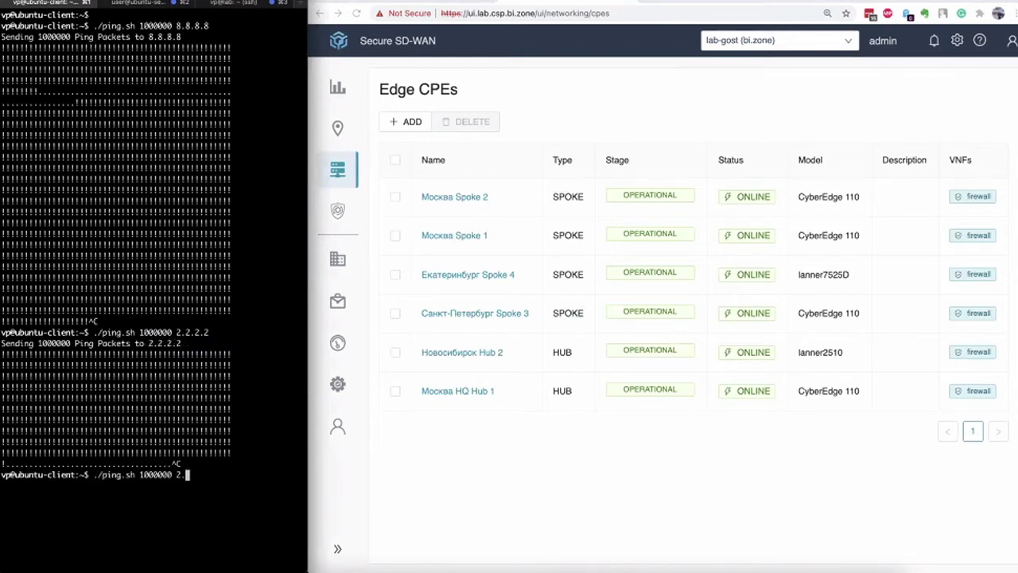
{"action": "type", "text": "1.1.1.1.1"}
{"action": "key", "text": "Return"}
{"action": "key", "text": "ctrl+c"}
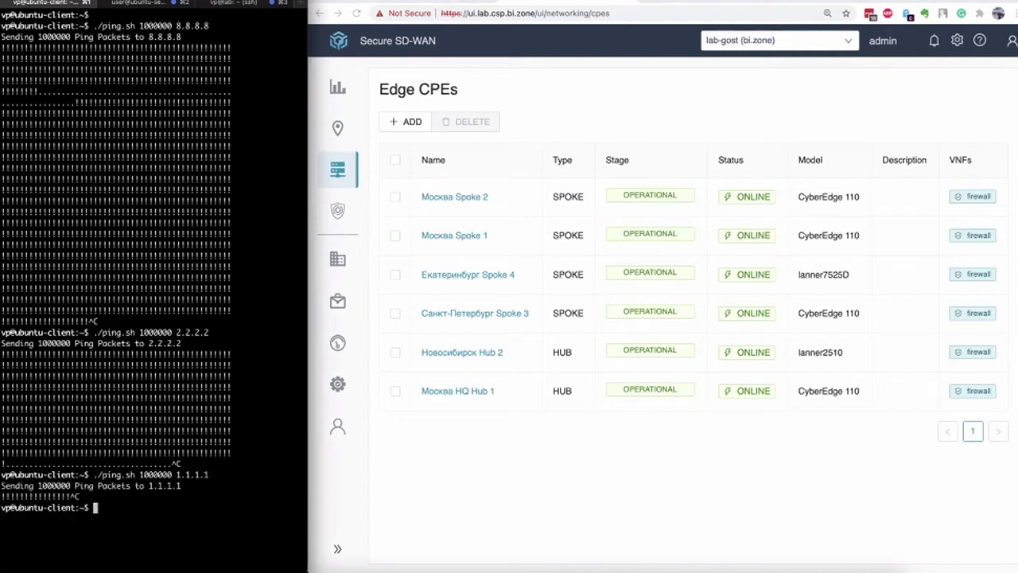
Clear the terminal and start ping.sh with 1000000 packets to 8.8.8.8.
{"action": "type", "text": "clear"}
{"action": "key", "text": "Return"}
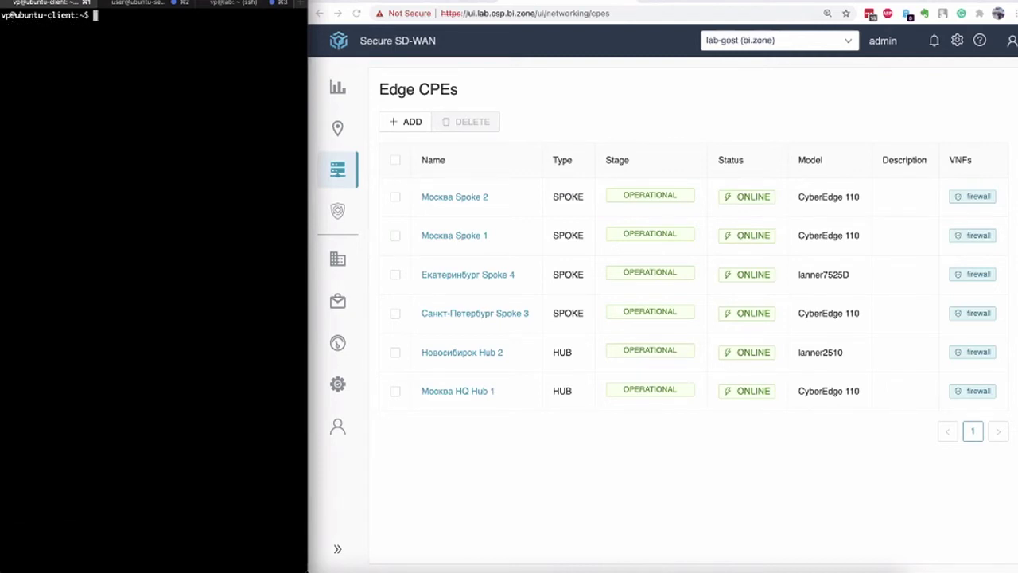
{"action": "key", "text": "Up"}
{"action": "key", "text": "Up"}
{"action": "key", "text": "Up"}
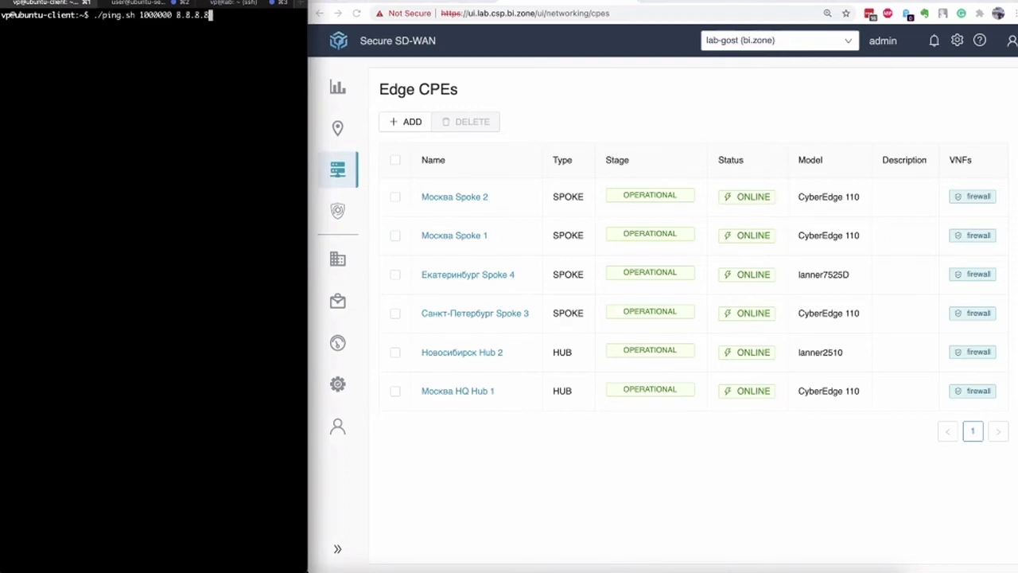
{"action": "key", "text": "Return"}
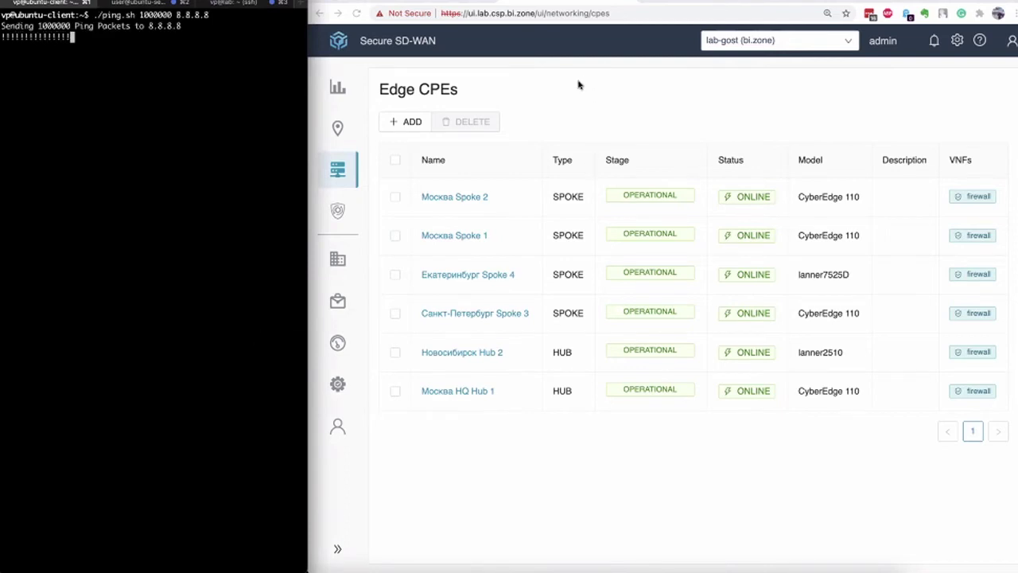
Open Москва HQ Hub 1, switch to the Linktropy Mini-G emulator, and turn on emulation with 100% LAN A → LAN B packet loss.
{"action": "left_click", "coordinate": [477, 392]}
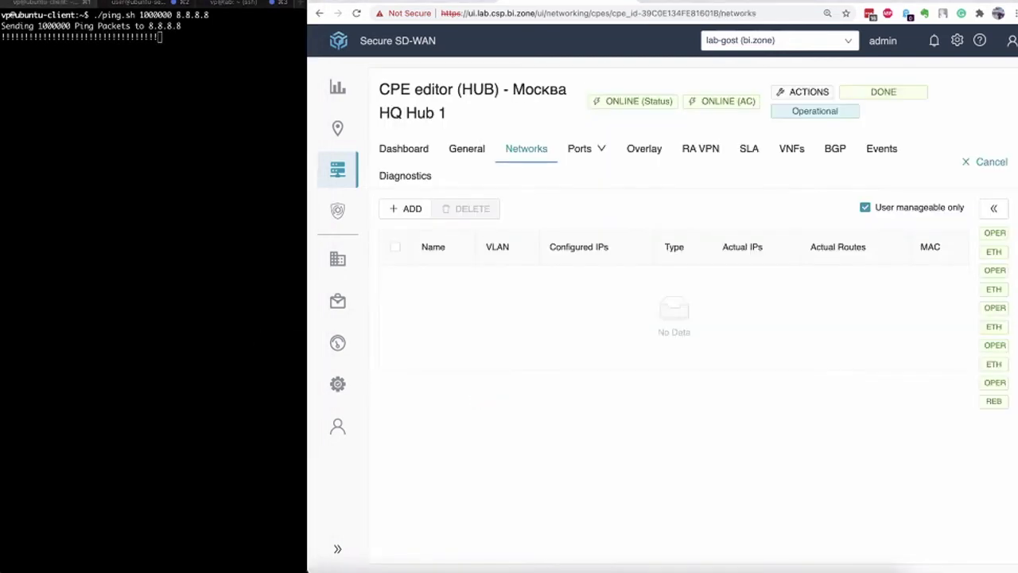
{"action": "left_click", "coordinate": [448, 2]}
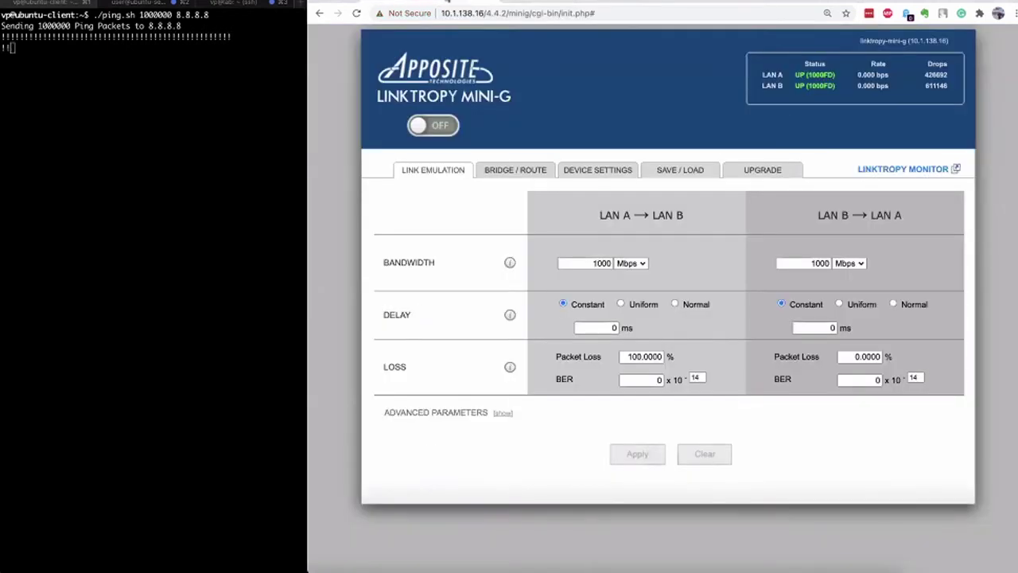
{"action": "double_click", "coordinate": [645, 356]}
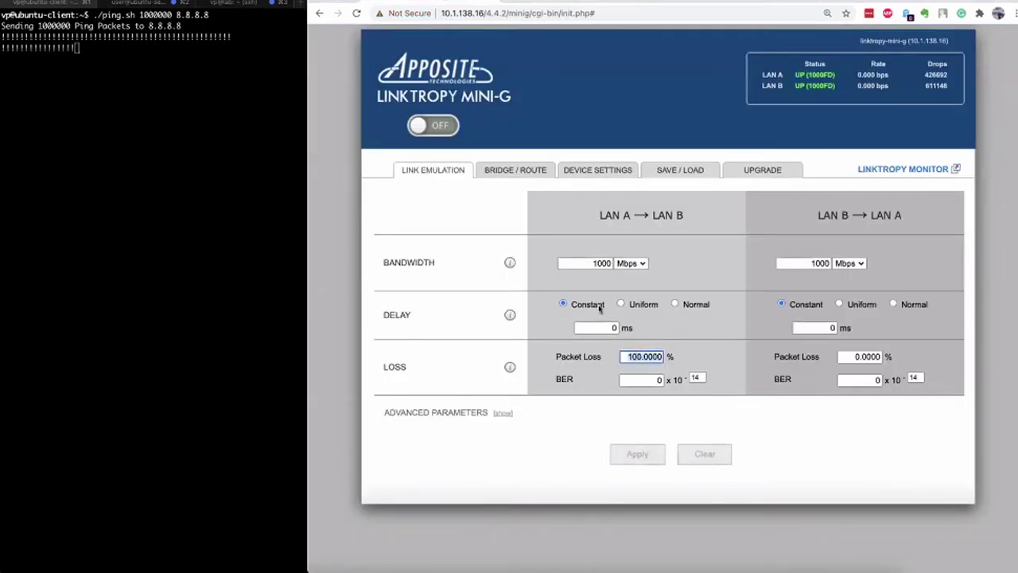
{"action": "left_click", "coordinate": [433, 128]}
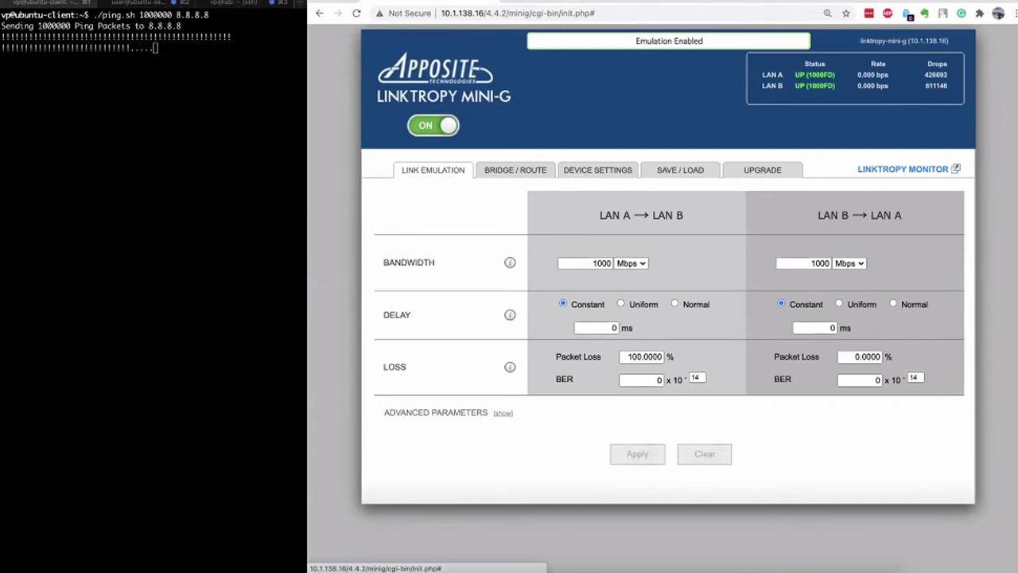
{"action": "left_click", "coordinate": [162, 49]}
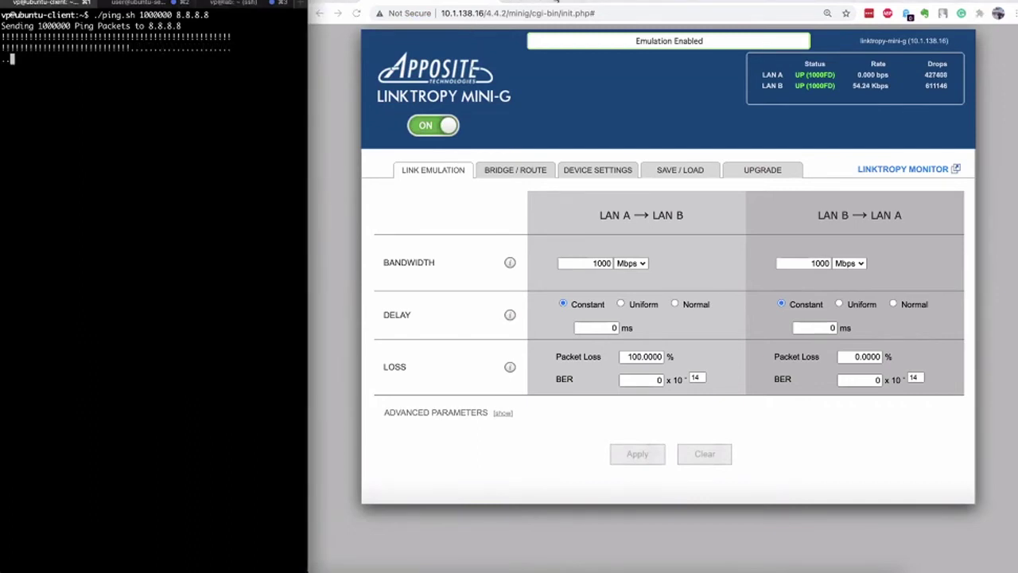
Return to the networks of Москва HQ Hub 1 and examine the lost ping packets in the terminal.
{"action": "left_click", "coordinate": [555, 2]}
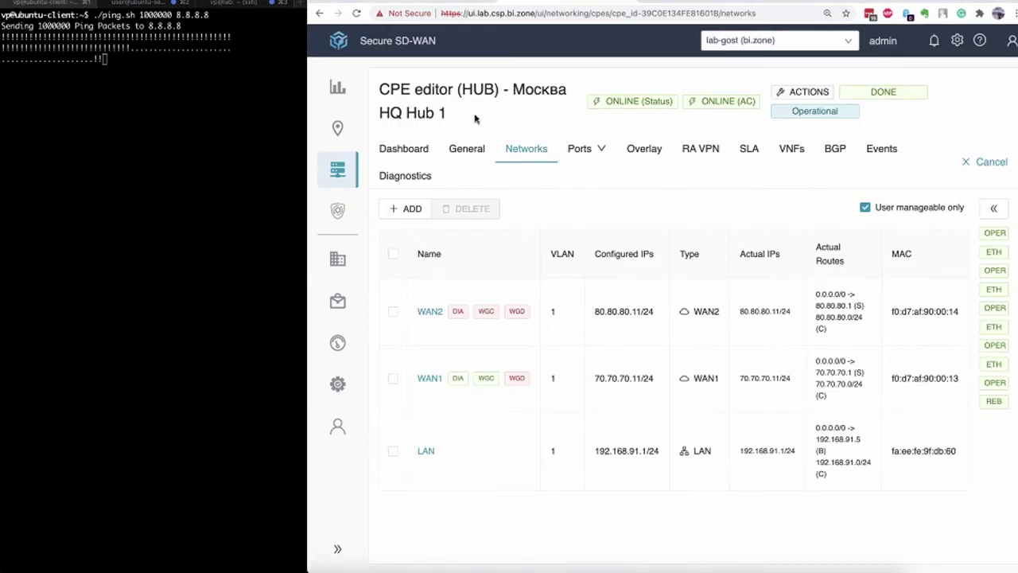
{"action": "left_click", "coordinate": [102, 63]}
{"action": "left_click_drag", "start_coordinate": [132, 48], "coordinate": [79, 60]}
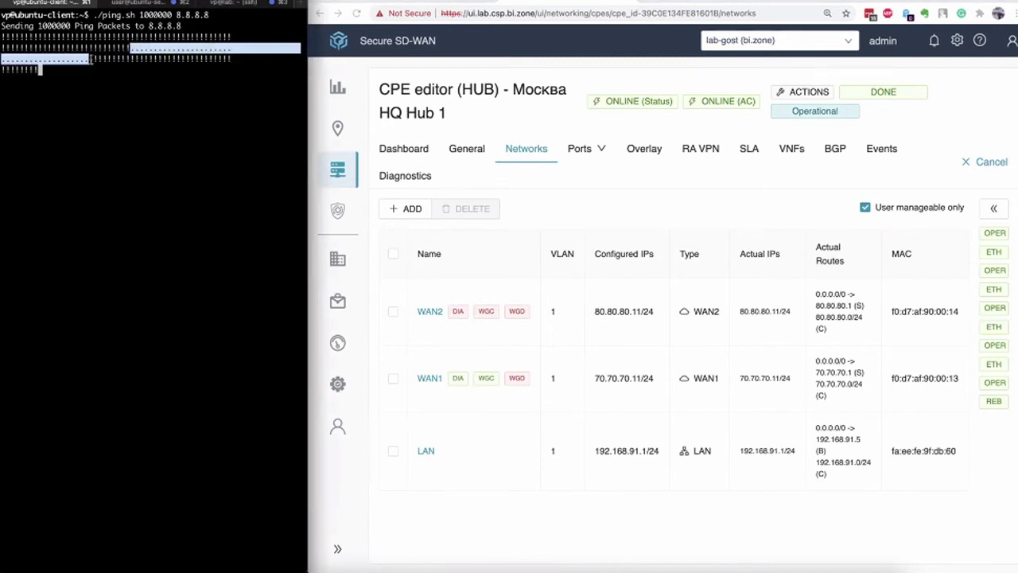
{"action": "left_click", "coordinate": [143, 66]}
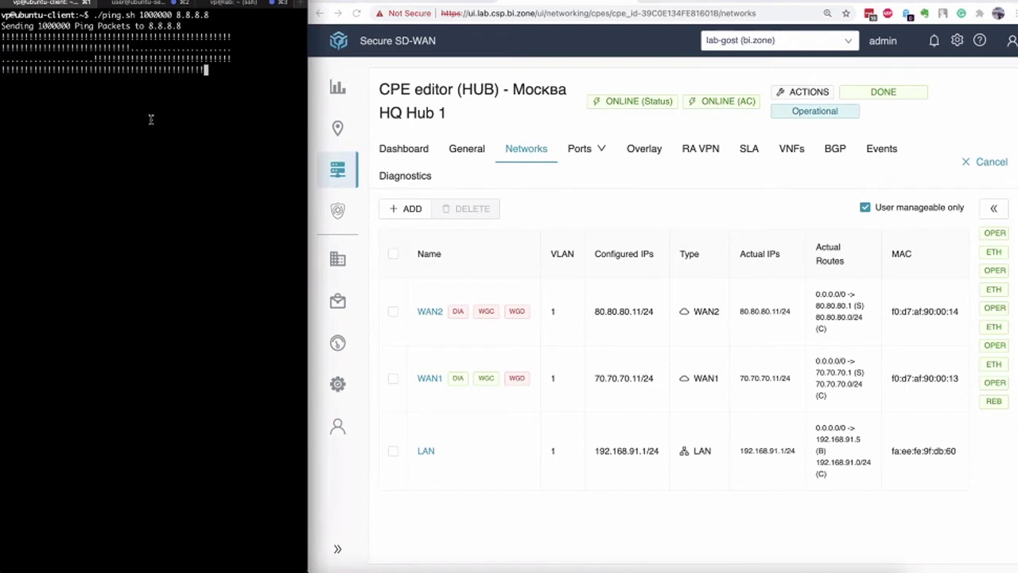
{"action": "left_click", "coordinate": [358, 108]}
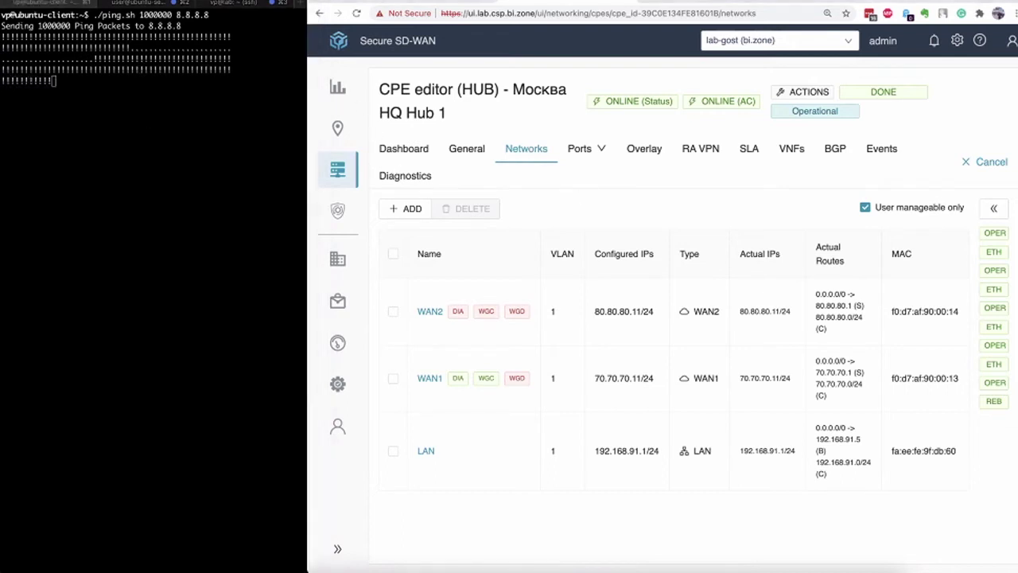
Turn off link emulation in the Linktropy Mini-G emulator and return to the Москва HQ Hub 1 editor.
{"action": "key", "text": "ctrl+Tab"}
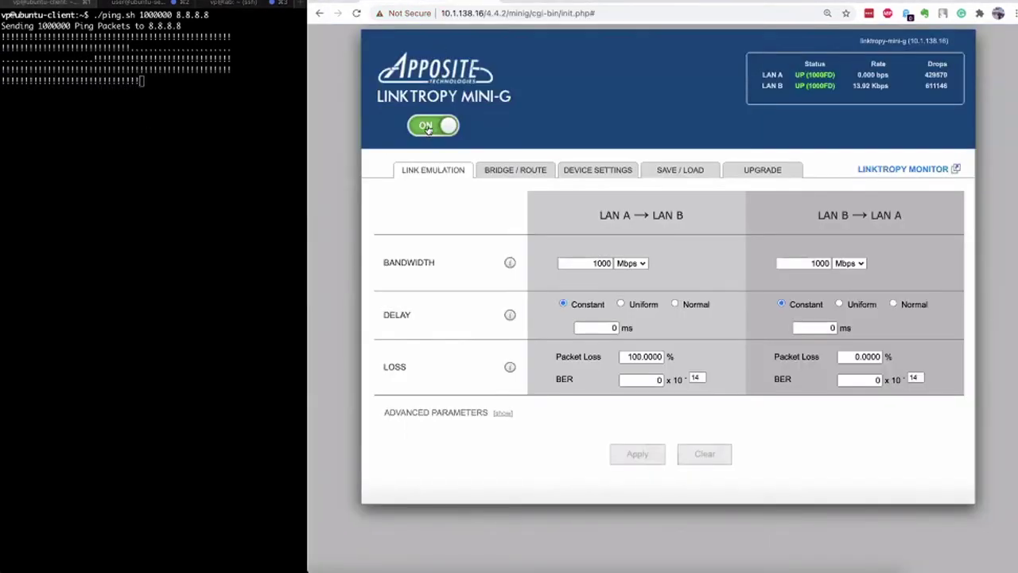
{"action": "left_click", "coordinate": [428, 129]}
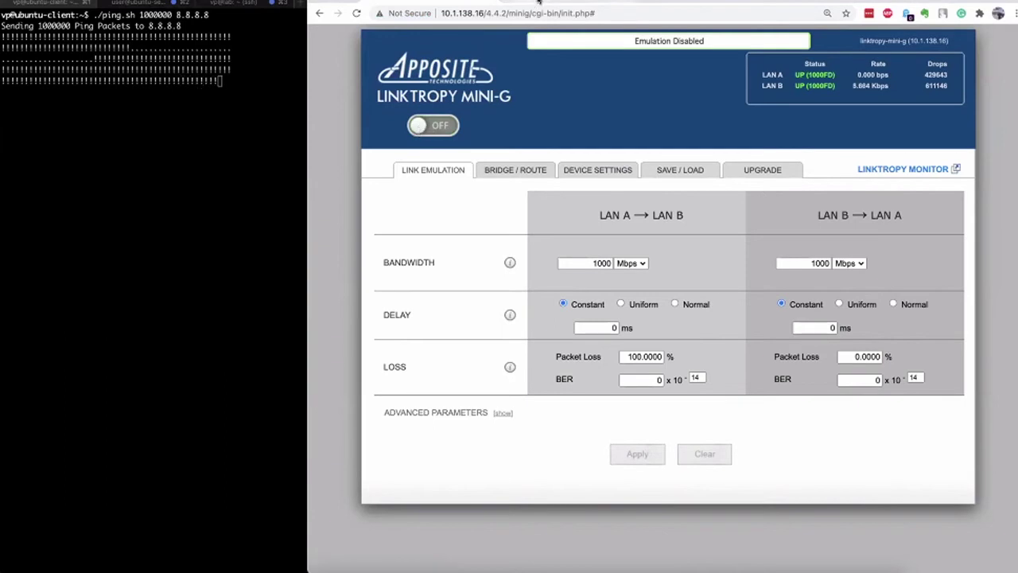
{"action": "key", "text": "ctrl+Tab"}
Enlarge the browser to full width, switch to the presentation, and advance past the "Две CPE на одной площадке — отказ WAN" slide.
{"action": "key", "text": "ctrl+super+f"}
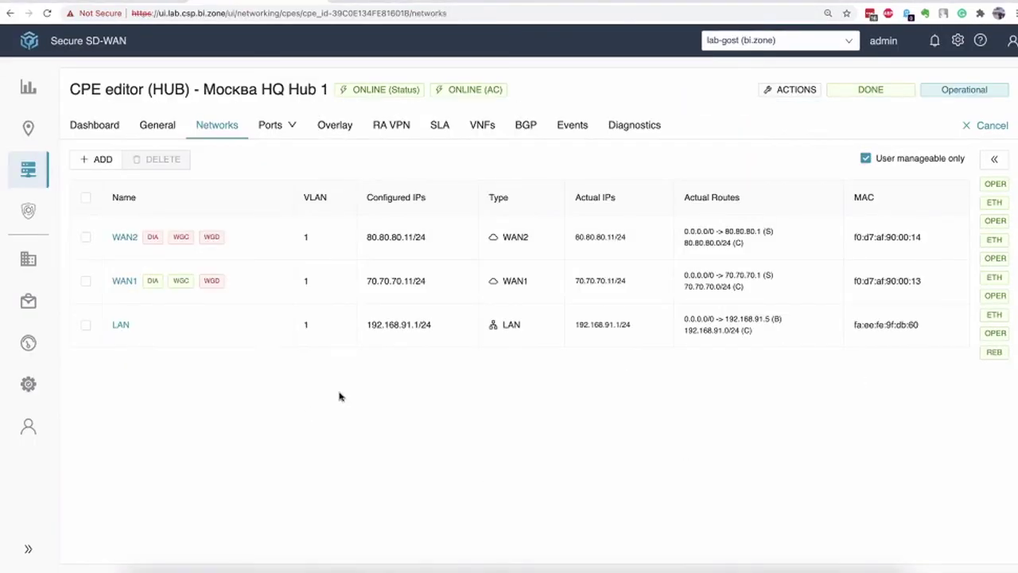
{"action": "key", "text": "super+Tab"}
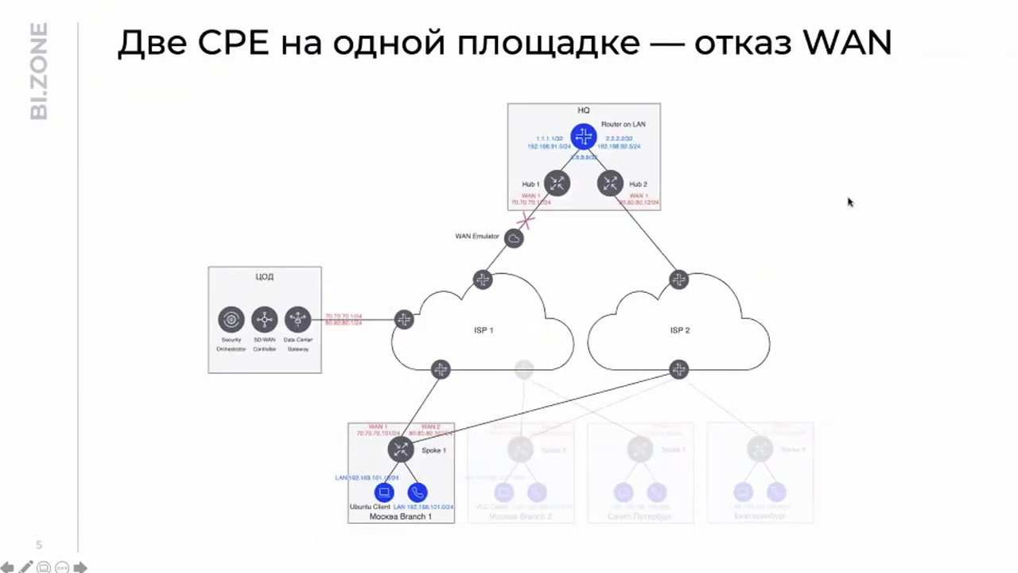
{"action": "key", "text": "Right"}
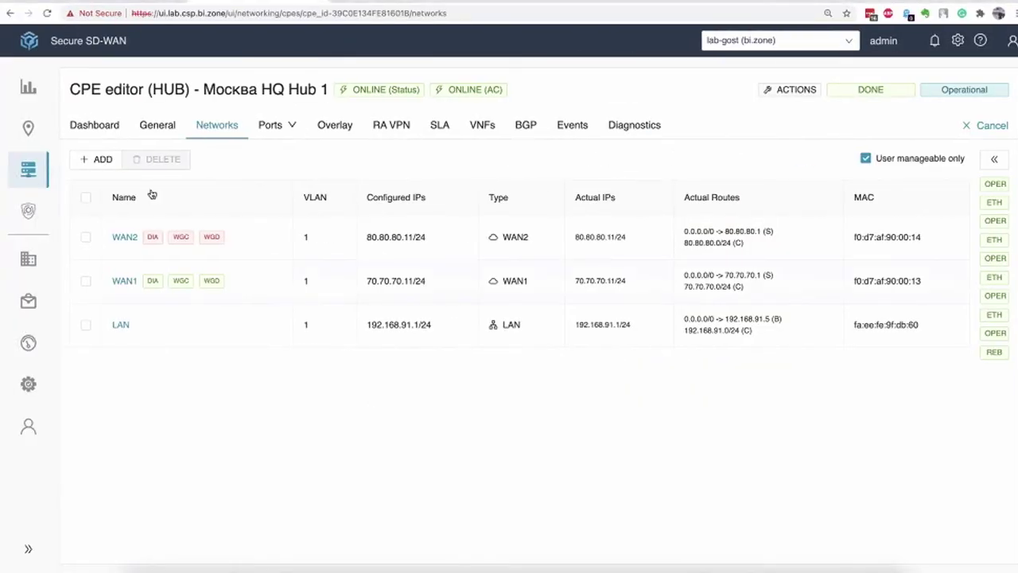
Open Новосибирск Hub 2 from the Edge CPEs list.
{"action": "mouse_move", "coordinate": [29, 170]}
{"action": "left_click", "coordinate": [159, 193]}
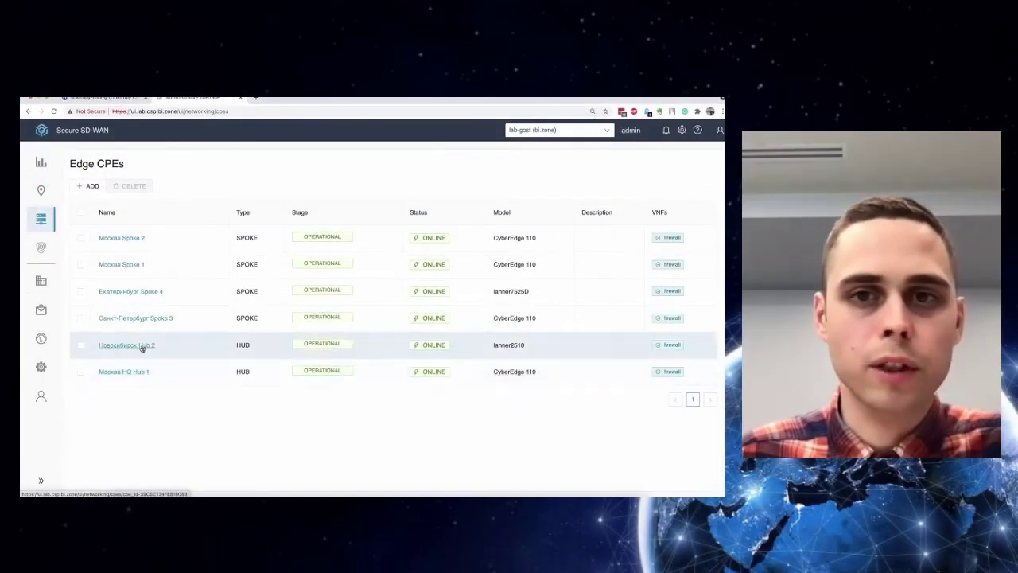
{"action": "left_click", "coordinate": [141, 346]}
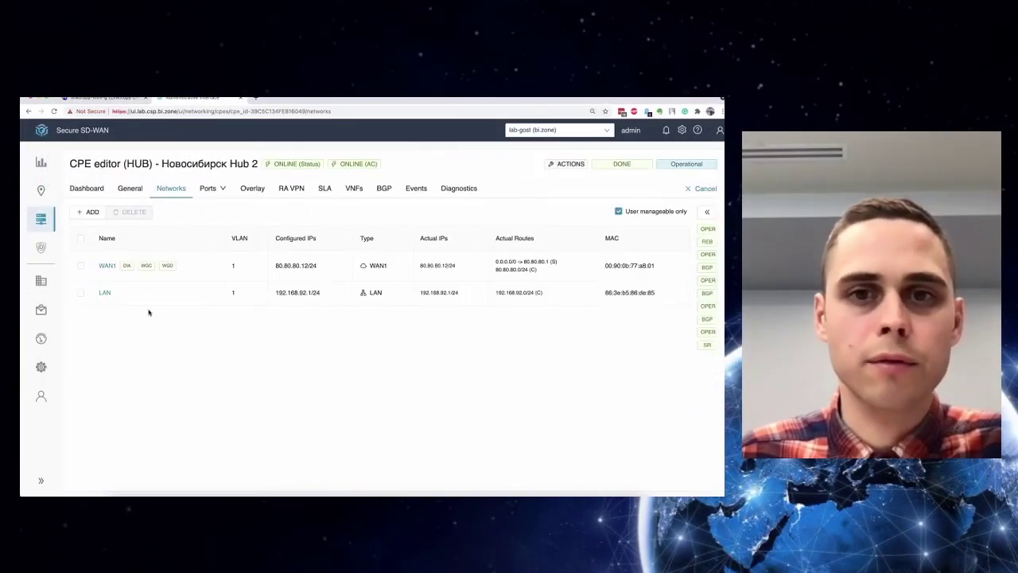
Check the BGP neighbour state of Новосибирск Hub 2 and of Москва HQ Hub 1.
{"action": "left_click", "coordinate": [383, 190]}
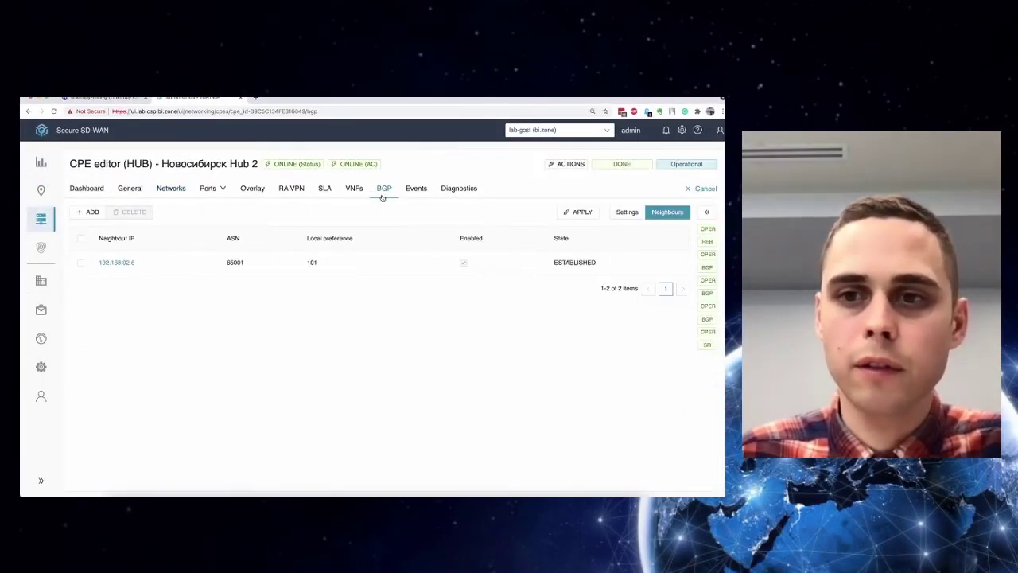
{"action": "double_click", "coordinate": [573, 263]}
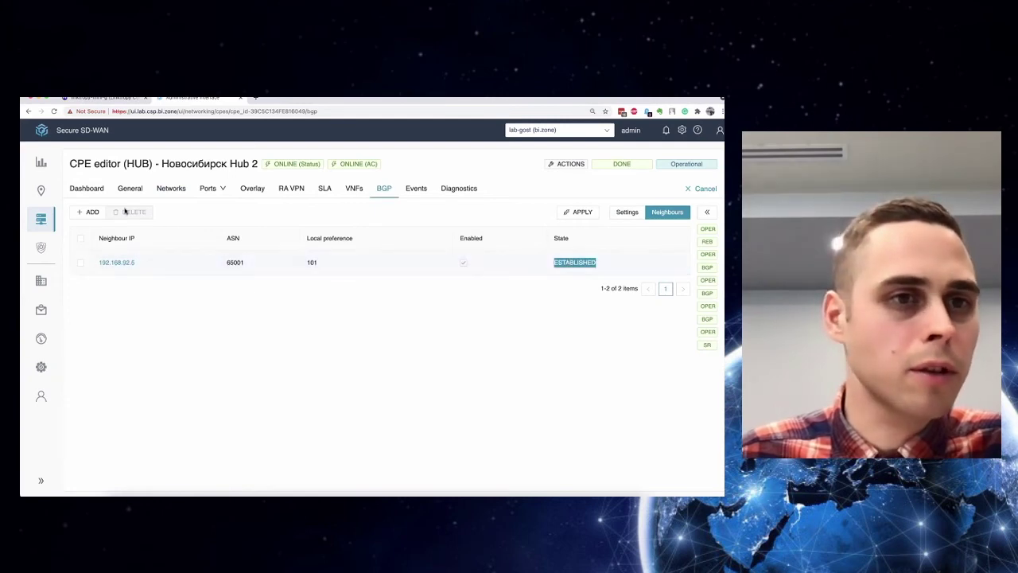
{"action": "mouse_move", "coordinate": [36, 217]}
{"action": "left_click", "coordinate": [99, 230]}
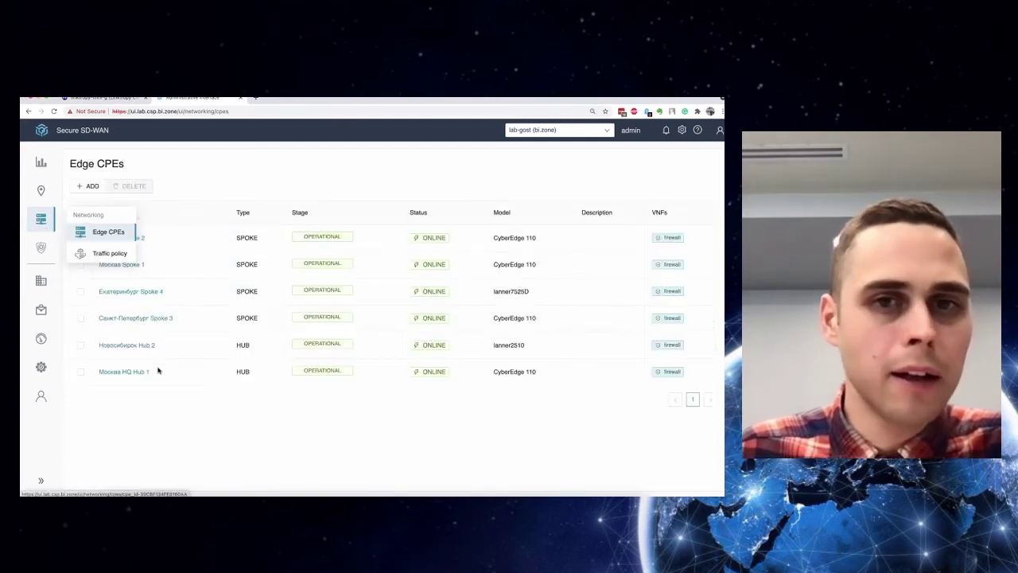
{"action": "left_click", "coordinate": [123, 372]}
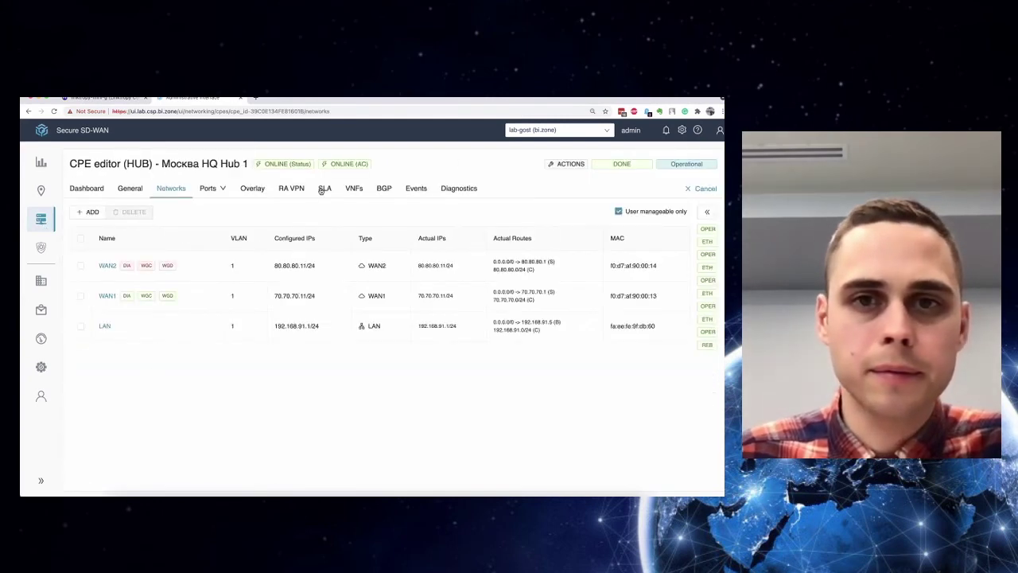
{"action": "left_click", "coordinate": [383, 189]}
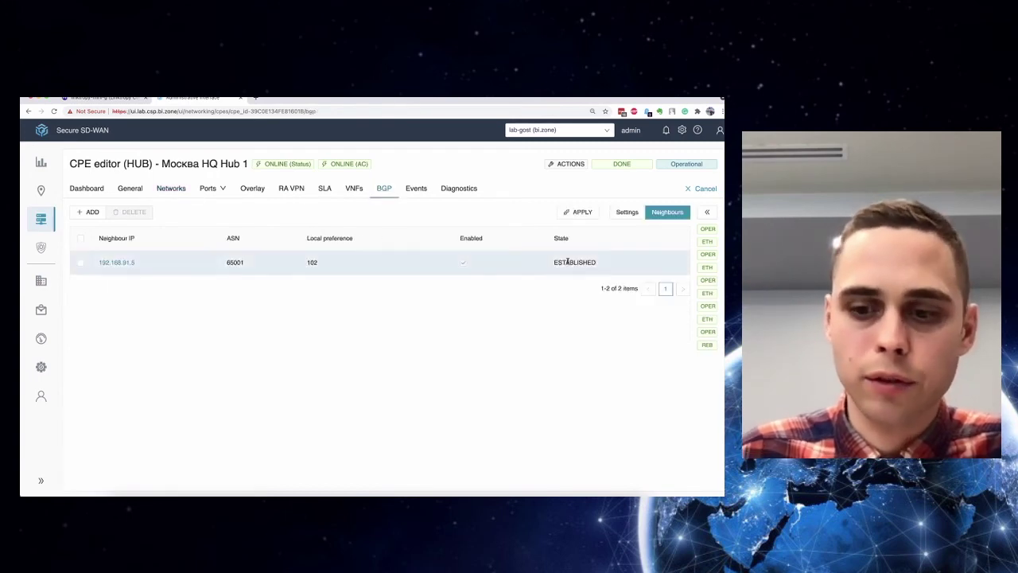
{"action": "double_click", "coordinate": [568, 261]}
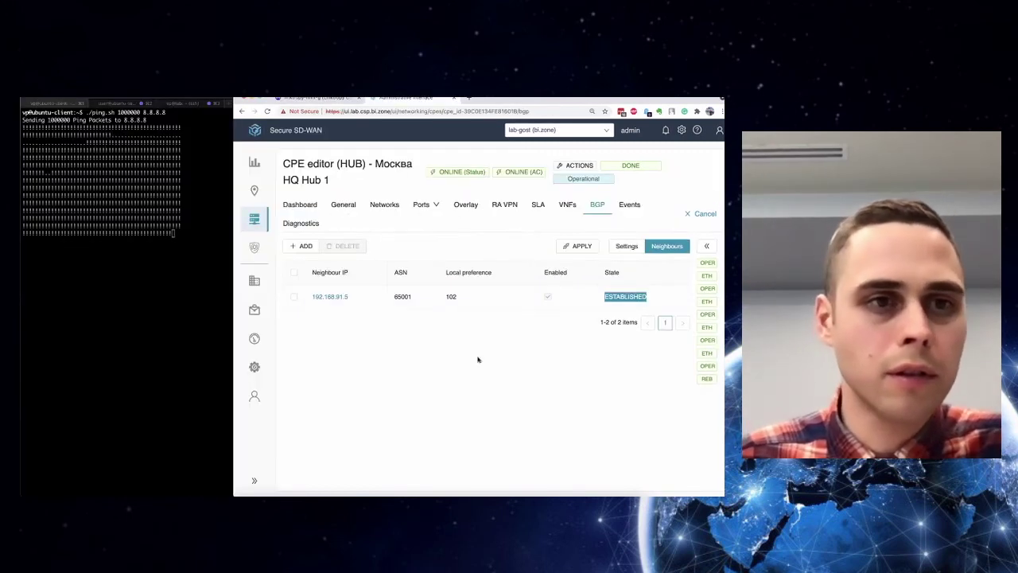
With the ping terminal beside the browser, reboot the Москва HQ Hub 1 CPE, leaving the partition group empty.
{"action": "left_click", "coordinate": [477, 358]}
{"action": "left_click", "coordinate": [101, 273]}
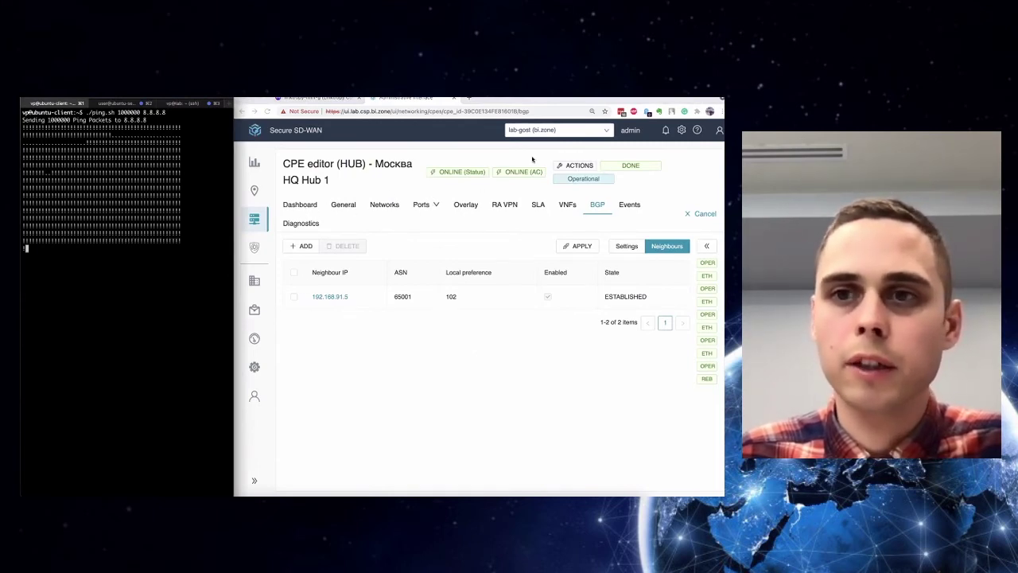
{"action": "left_click", "coordinate": [576, 165]}
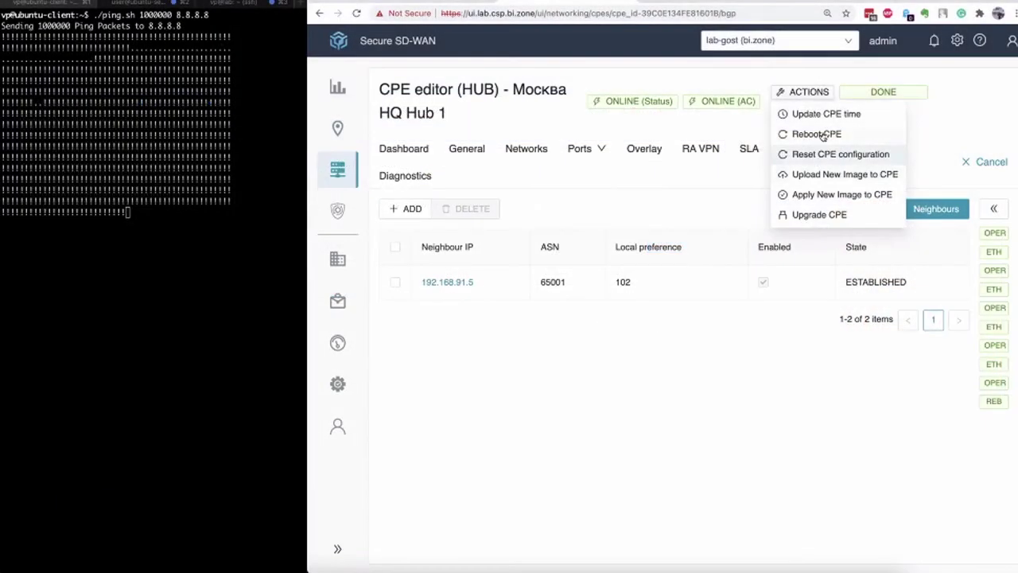
{"action": "left_click", "coordinate": [586, 192]}
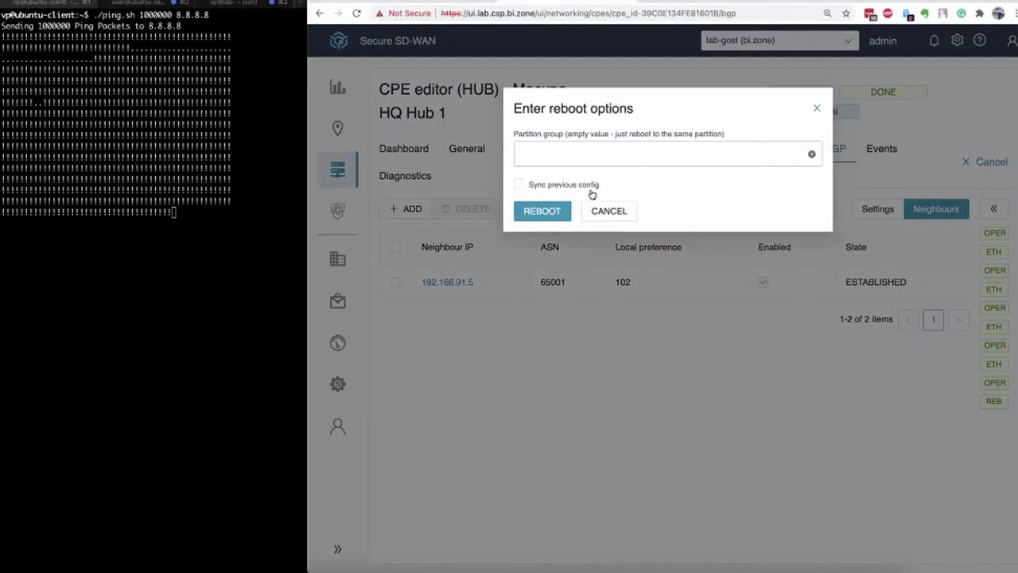
{"action": "left_click", "coordinate": [545, 210]}
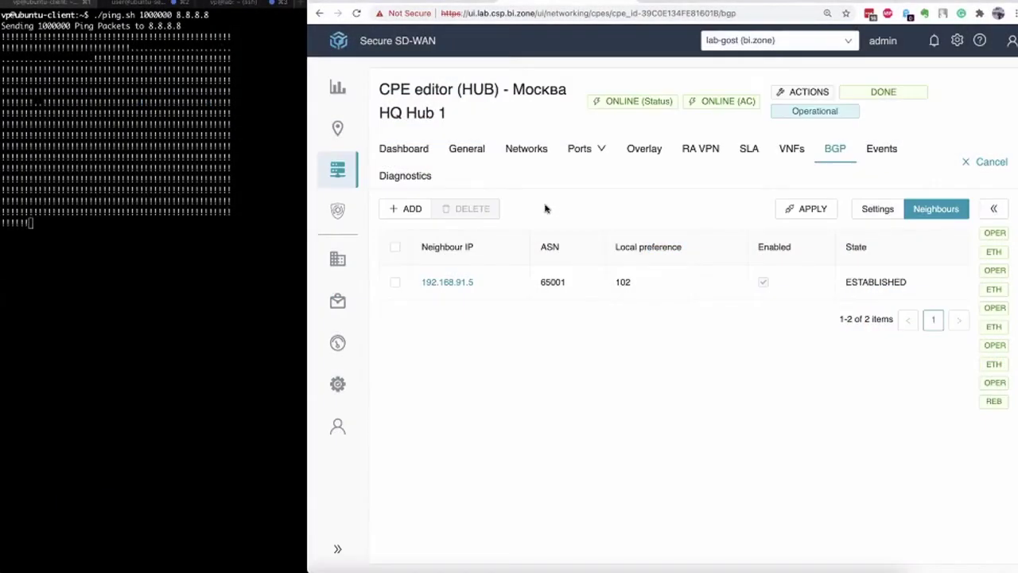
Check the stage of Москва HQ Hub 1 in the Edge CPEs list and its AC status in the CPE editor.
{"action": "left_click", "coordinate": [338, 176]}
{"action": "left_click_drag", "start_coordinate": [673, 391], "coordinate": [636, 389]}
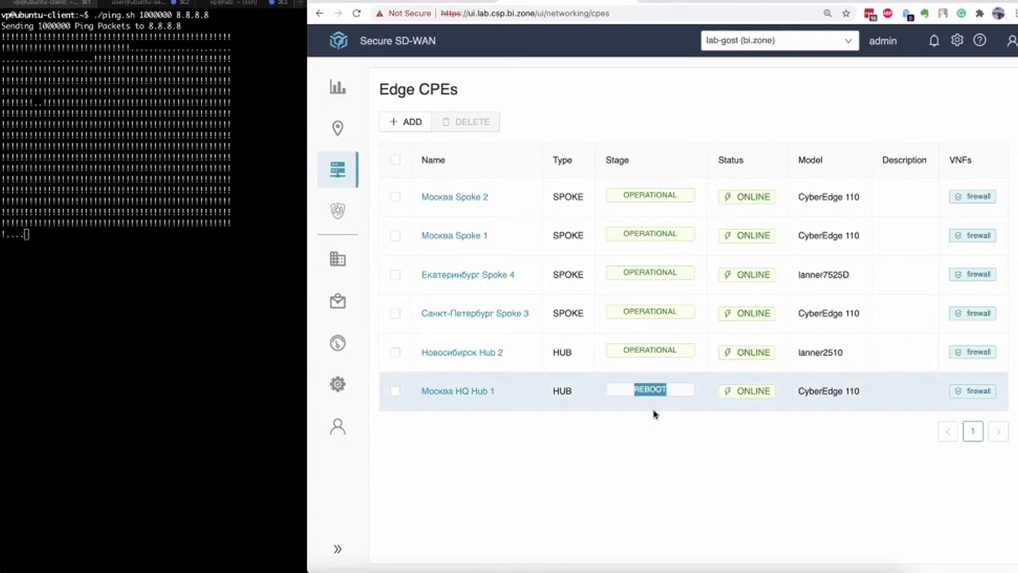
{"action": "left_click", "coordinate": [655, 418]}
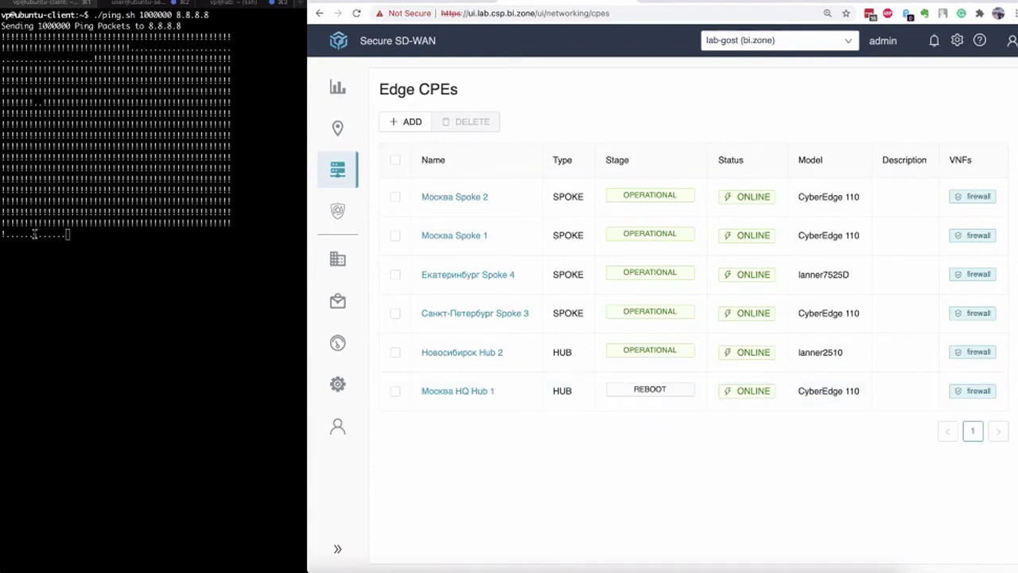
{"action": "left_click", "coordinate": [483, 394]}
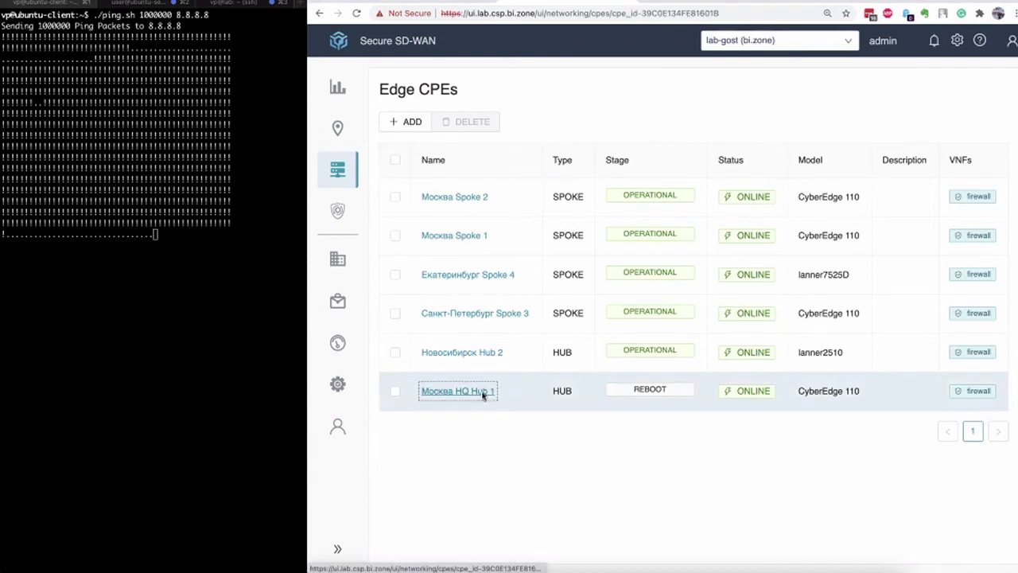
{"action": "mouse_move", "coordinate": [711, 104]}
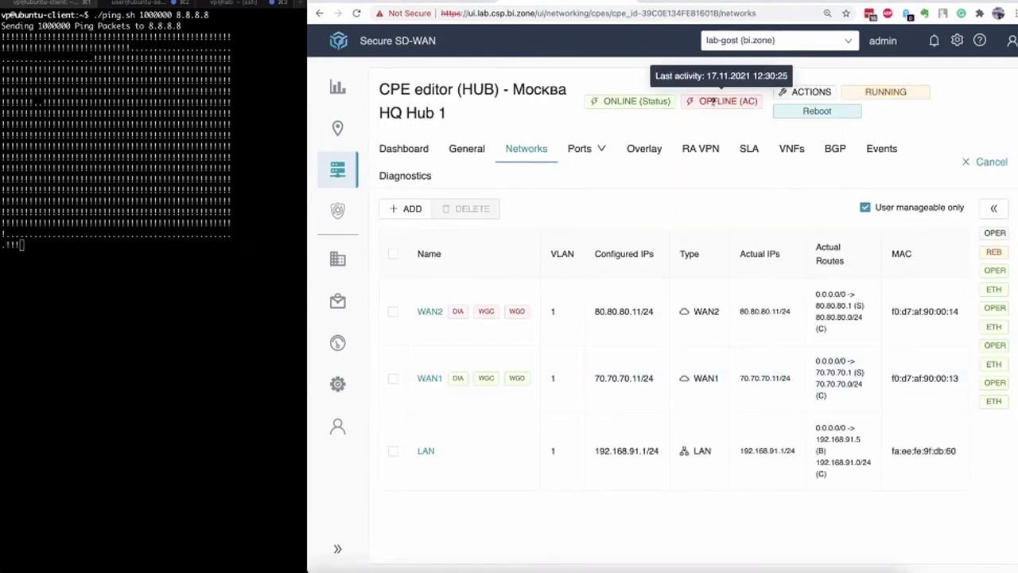
Highlight and examine the packets lost during the hub reboot in the ping terminal.
{"action": "left_click", "coordinate": [100, 254]}
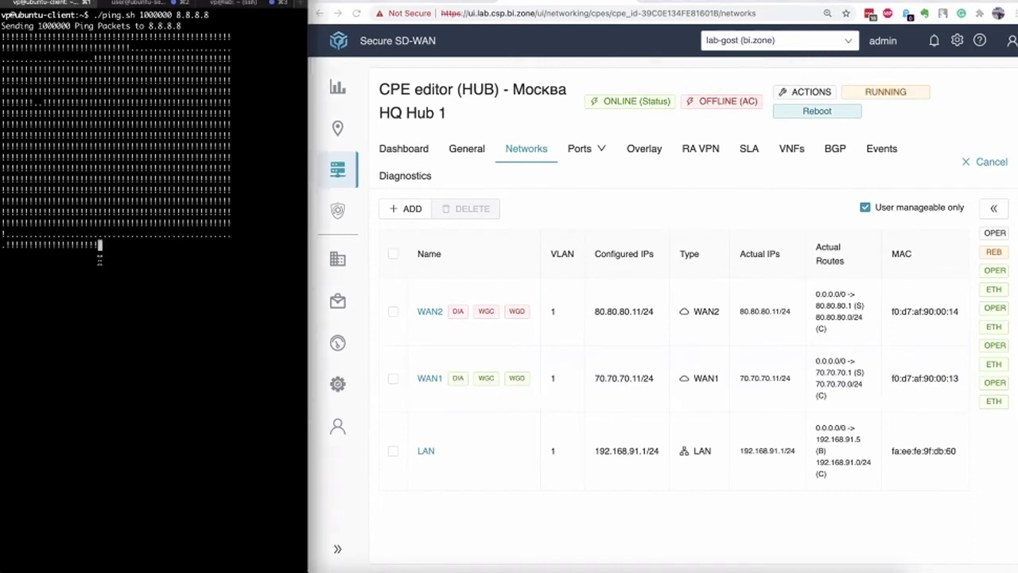
{"action": "left_click_drag", "start_coordinate": [9, 234], "coordinate": [222, 236]}
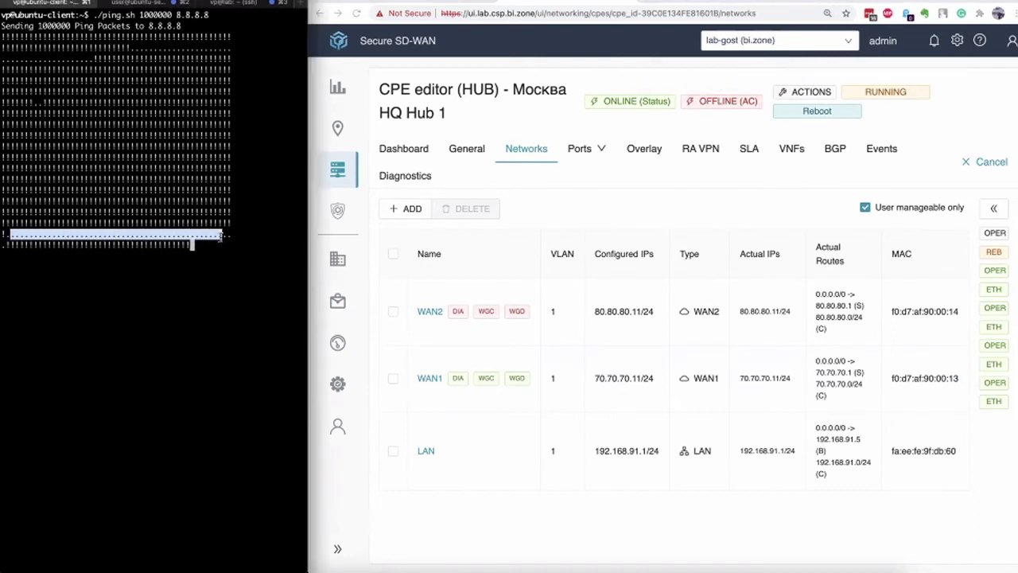
{"action": "left_click", "coordinate": [540, 217]}
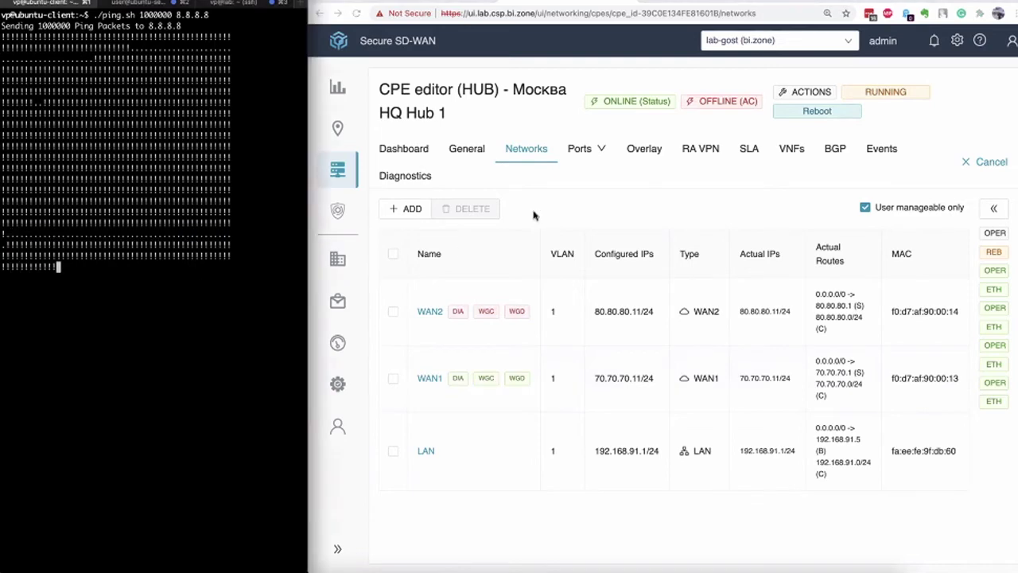
Enlarge the browser to full width, switch to the presentation, and advance to the "Отказ контроллера" slide.
{"action": "key", "text": "ctrl+super+f"}
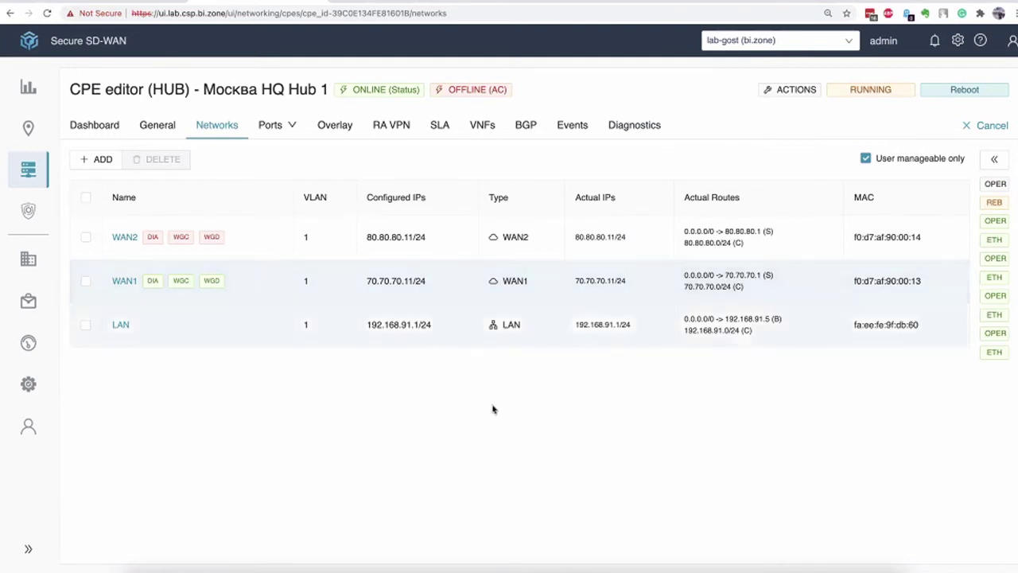
{"action": "key", "text": "ctrl+Right"}
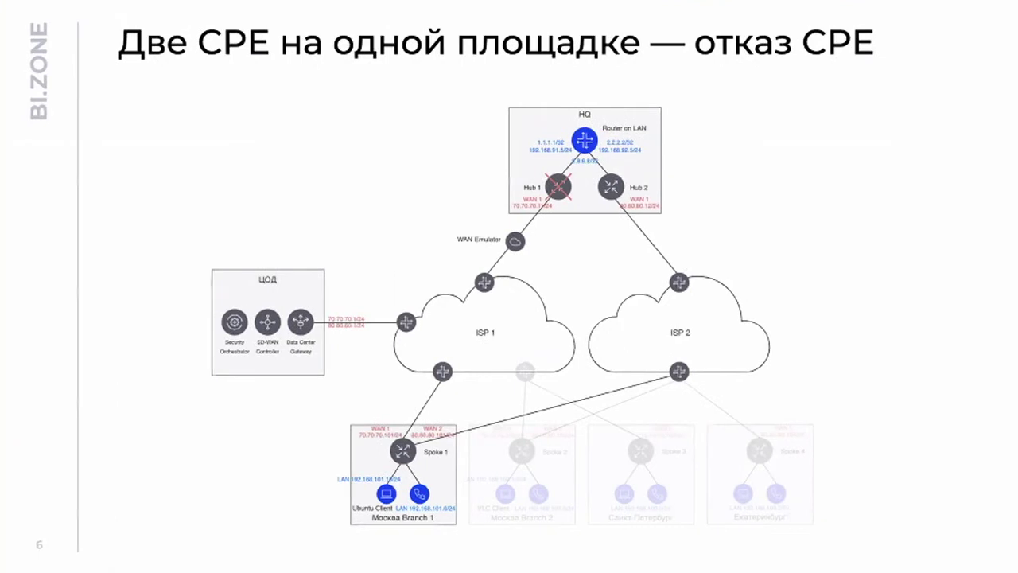
{"action": "key", "text": "Right"}
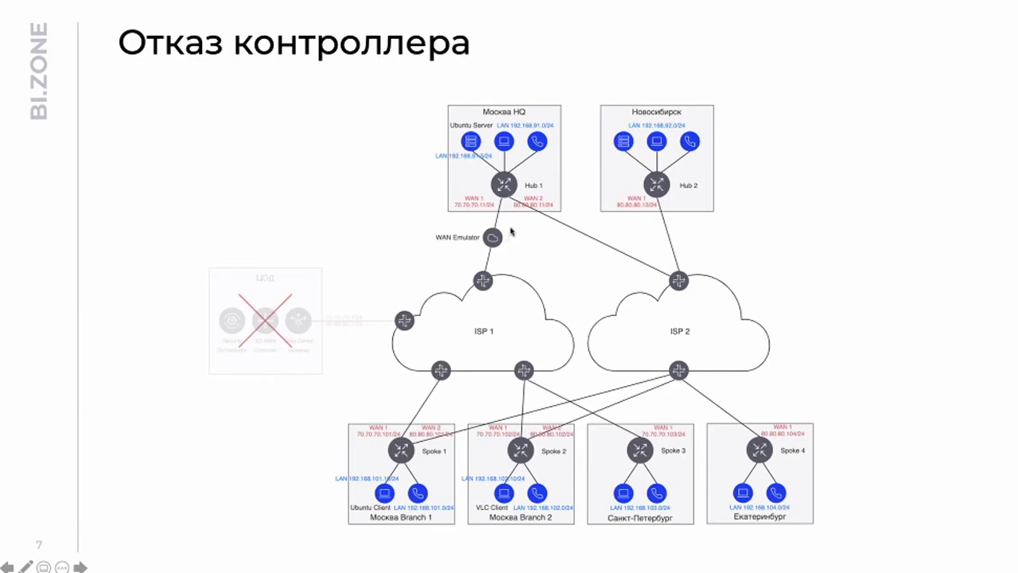
Return to the browser and check the stage and status of Москва HQ Hub 1 in the Edge CPEs list.
{"action": "key", "text": "ctrl+Left"}
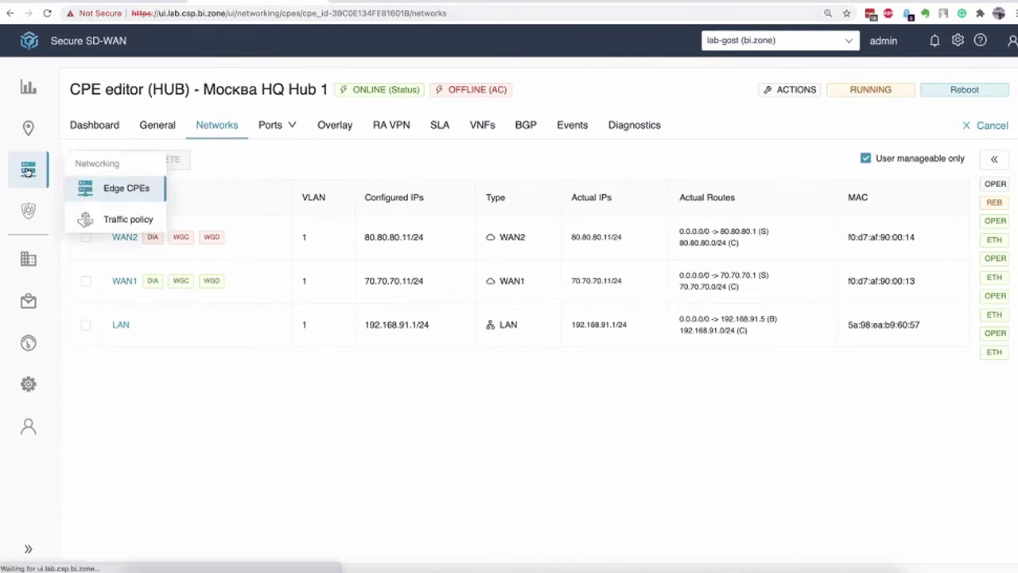
{"action": "left_click", "coordinate": [123, 186]}
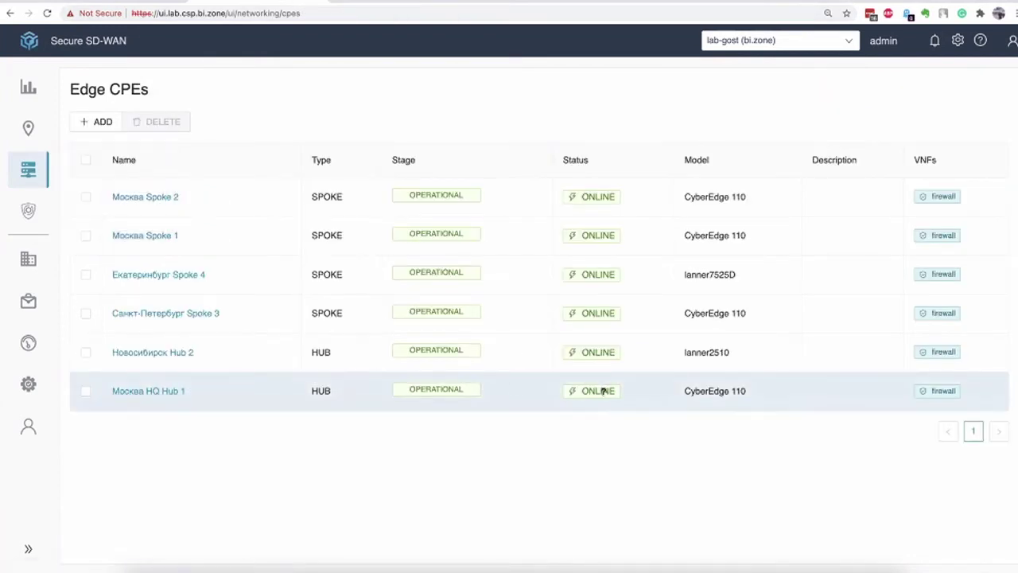
{"action": "mouse_move", "coordinate": [604, 391]}
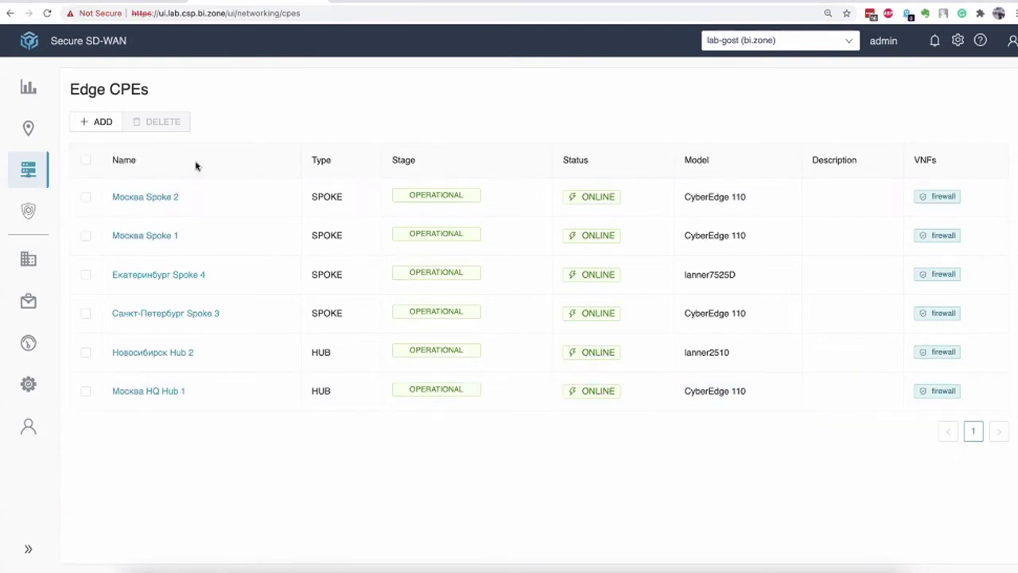
Stop the running ping to 8.8.8.8 in the ubuntu-client terminal and clear its screen.
{"action": "key", "text": "ctrl+c"}
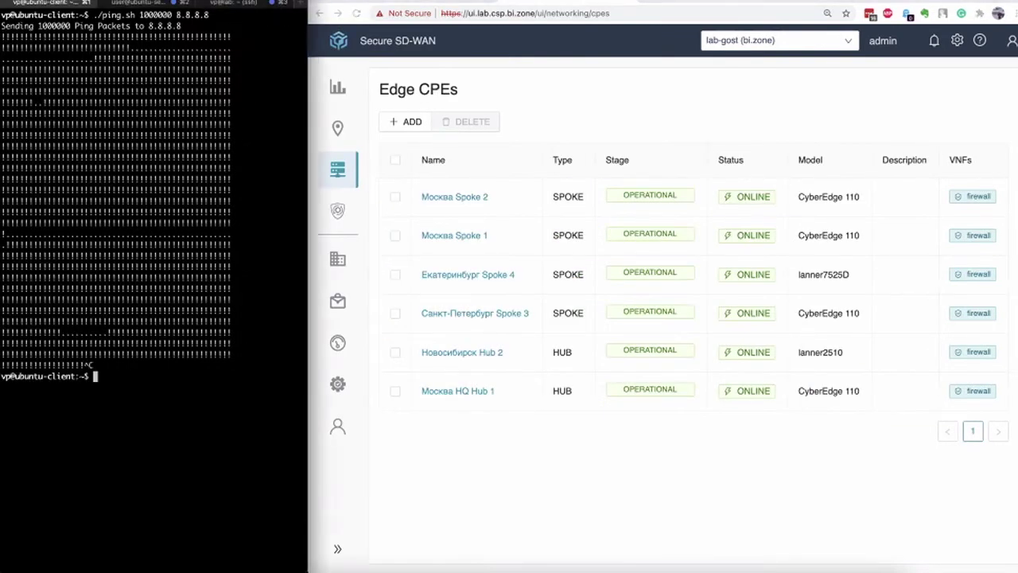
{"action": "type", "text": "clear"}
{"action": "key", "text": "Return"}
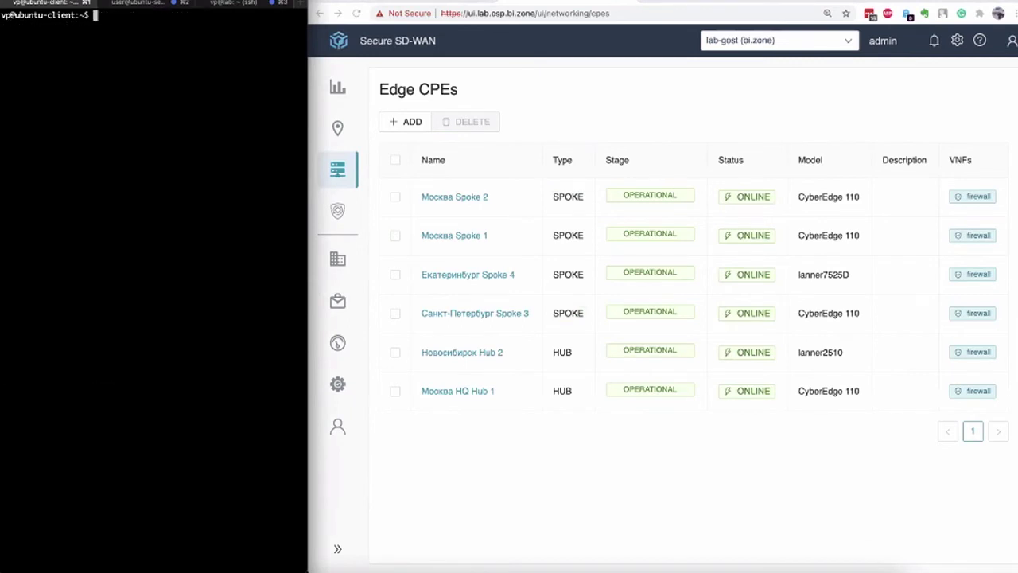
Start ./ping.sh in the ubuntu-client terminal with 1000000 packets to 192.168.91.5.
{"action": "key", "text": "Up"}
{"action": "key", "text": "Up"}
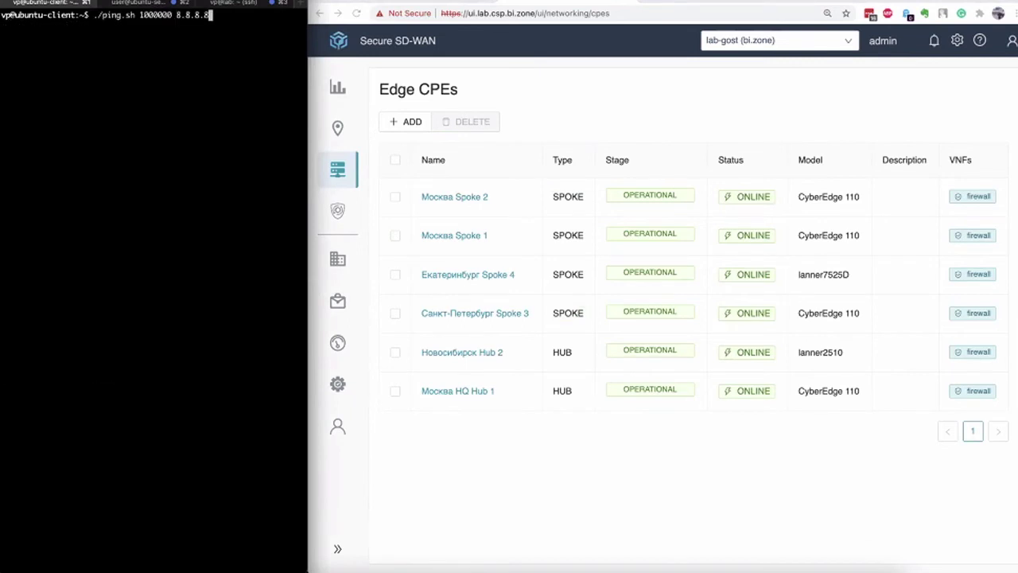
{"action": "key", "text": "BackSpace"}
{"action": "key", "text": "BackSpace"}
{"action": "key", "text": "BackSpace"}
{"action": "key", "text": "BackSpace"}
{"action": "key", "text": "BackSpace"}
{"action": "key", "text": "BackSpace"}
{"action": "key", "text": "BackSpace"}
{"action": "type", "text": "192.168.91.5"}
{"action": "key", "text": "Return"}
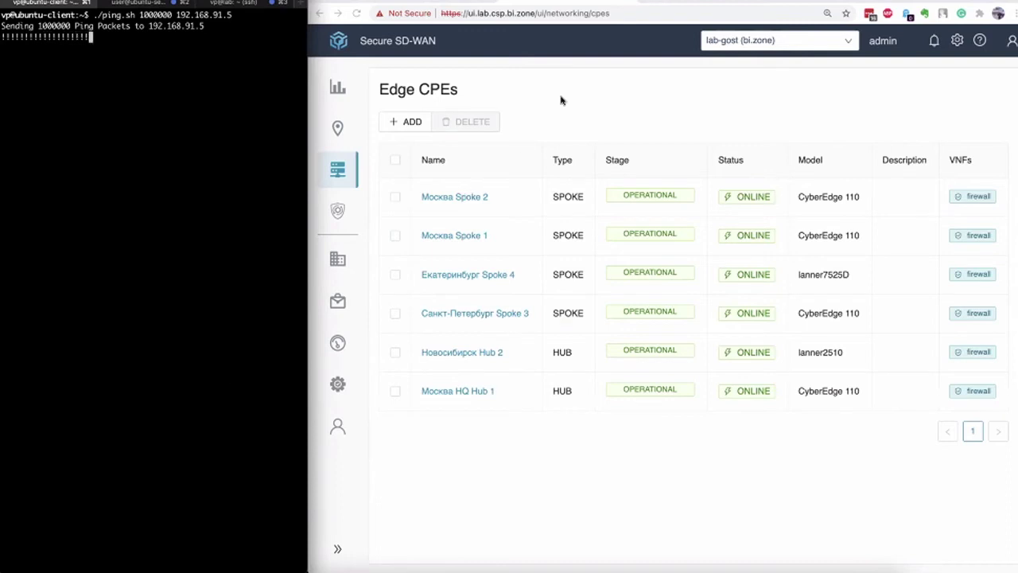
Run sudo ip link set dev vlan3118 down in the lab SSH session, supply the sudo password, and return to the ping session.
{"action": "left_click", "coordinate": [230, 5]}
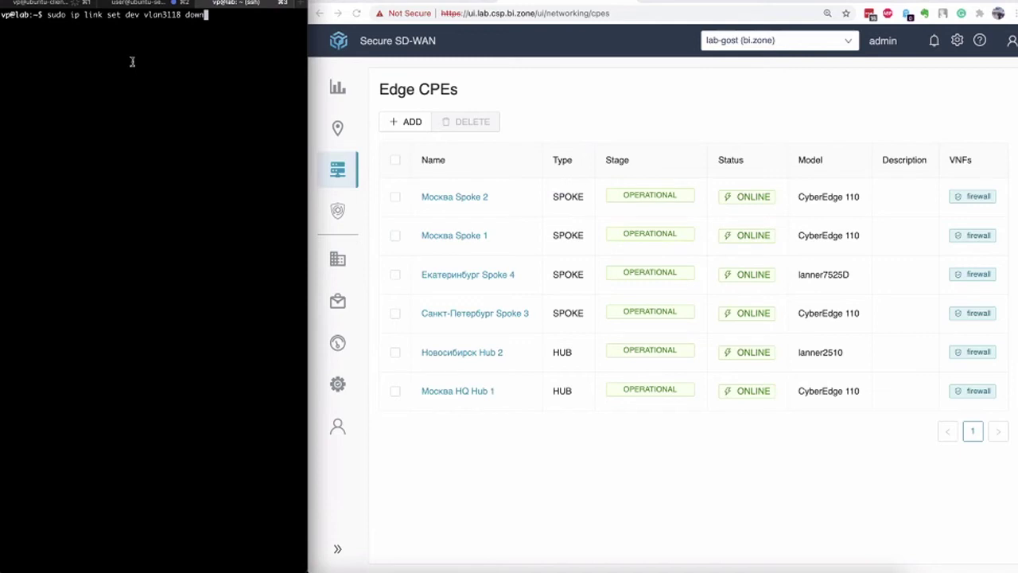
{"action": "key", "text": "Return"}
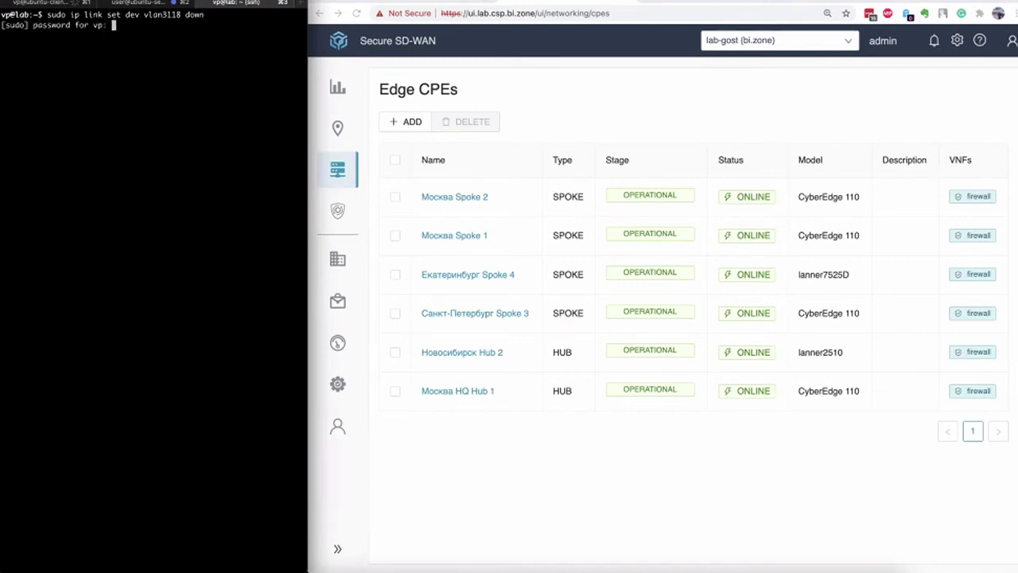
{"action": "key", "text": "Return"}
{"action": "key", "text": "super+1"}
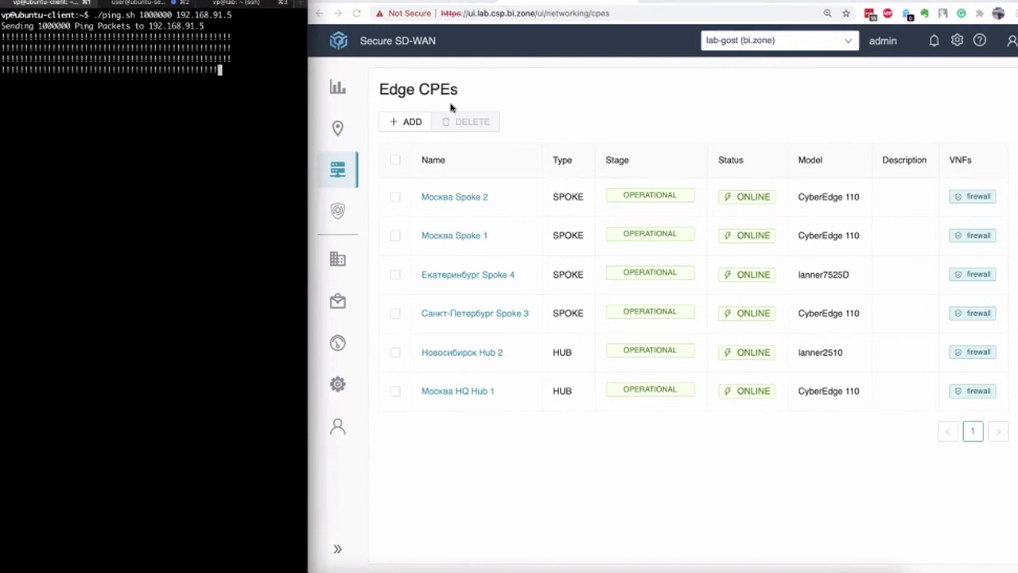
Enlarge the browser to full width, review the CPE statuses, and check the AC status of Москва HQ Hub 1 in its editor.
{"action": "left_click", "coordinate": [559, 115]}
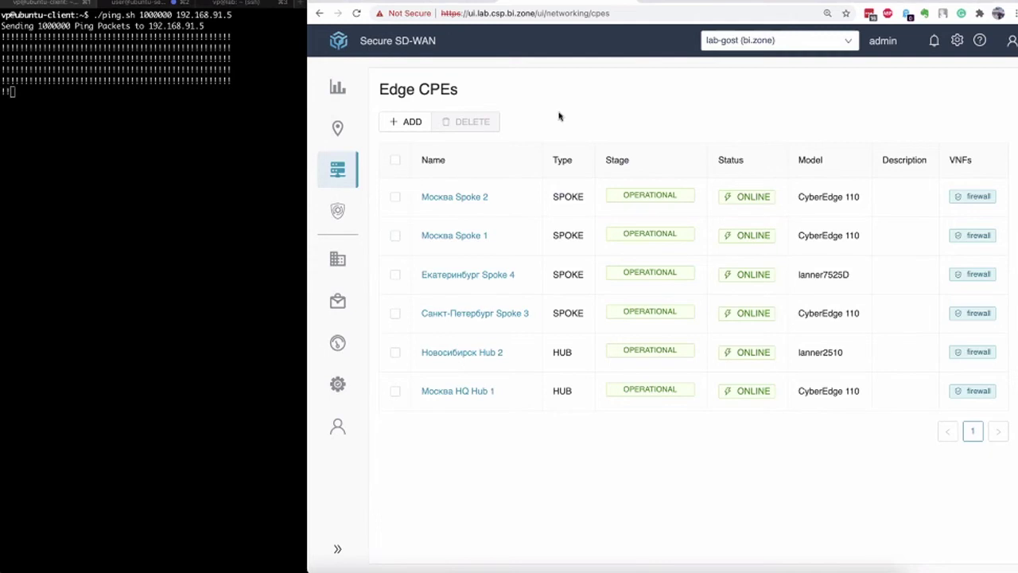
{"action": "key", "text": "ctrl+alt+Return"}
{"action": "mouse_move", "coordinate": [32, 166]}
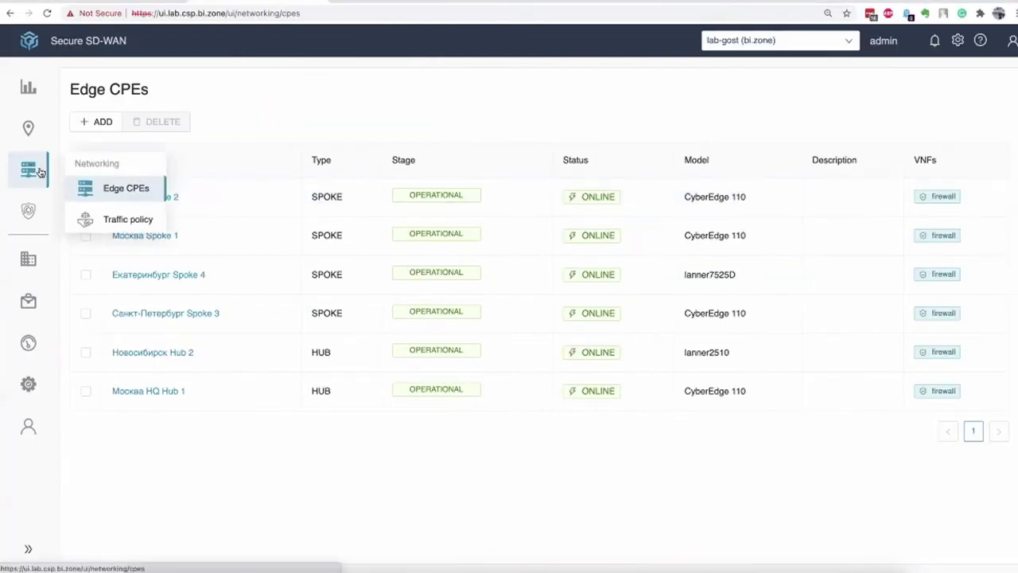
{"action": "mouse_move", "coordinate": [595, 196]}
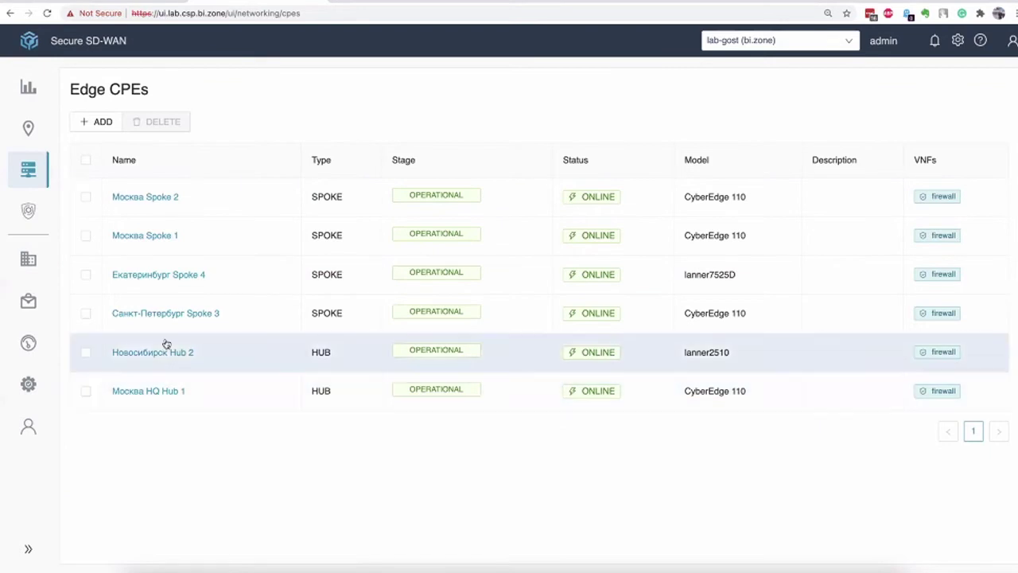
{"action": "left_click", "coordinate": [158, 390]}
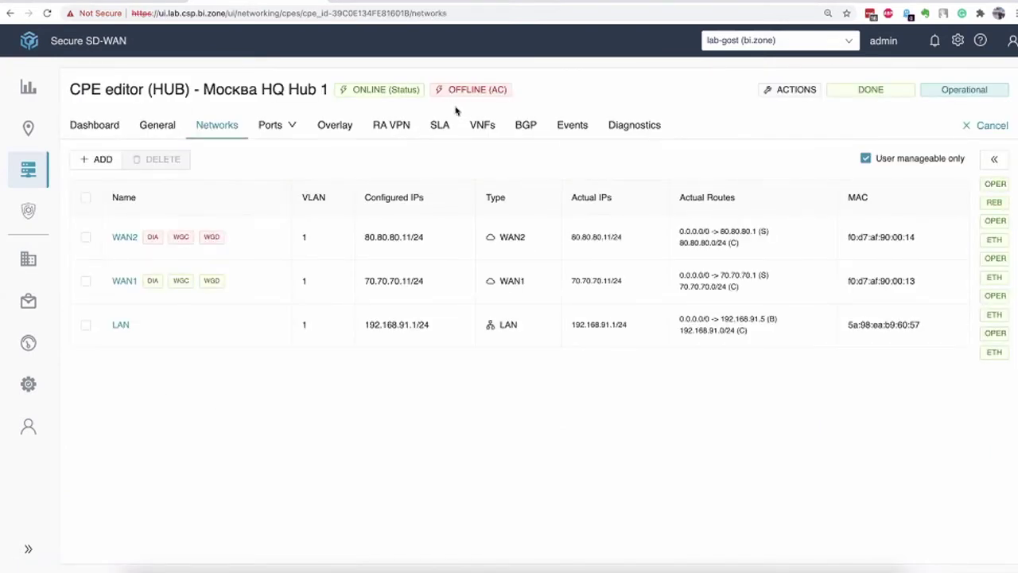
{"action": "mouse_move", "coordinate": [471, 89]}
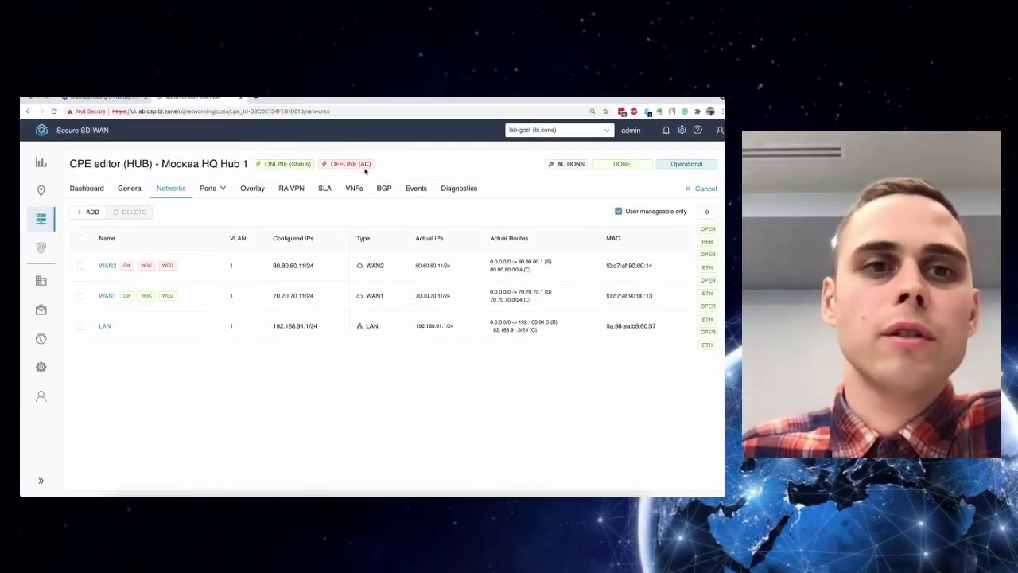
Check the AC status of Москва HQ Hub 1 and return to the Edge CPEs list.
{"action": "mouse_move", "coordinate": [362, 165]}
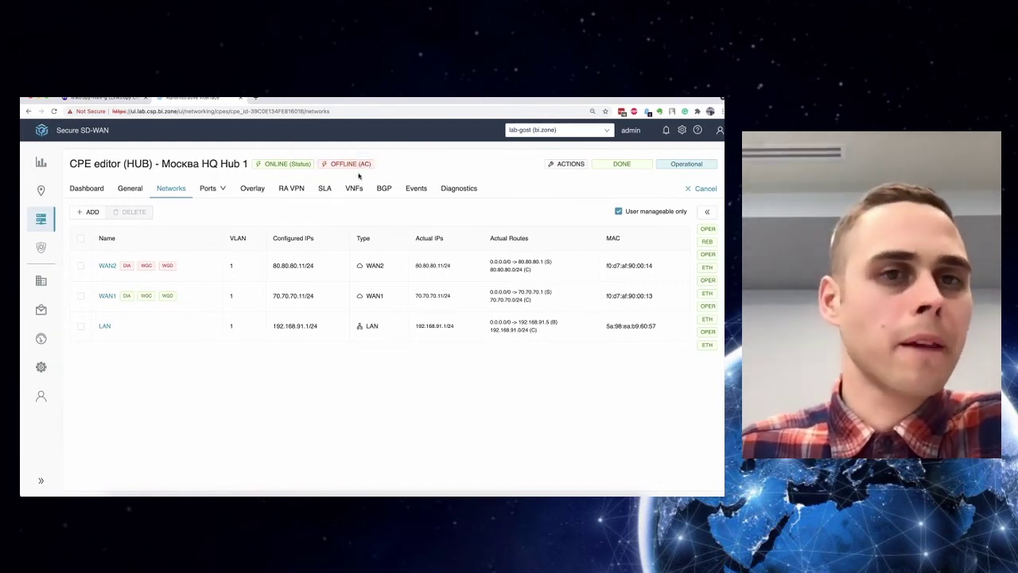
{"action": "mouse_move", "coordinate": [40, 218]}
{"action": "left_click", "coordinate": [107, 231]}
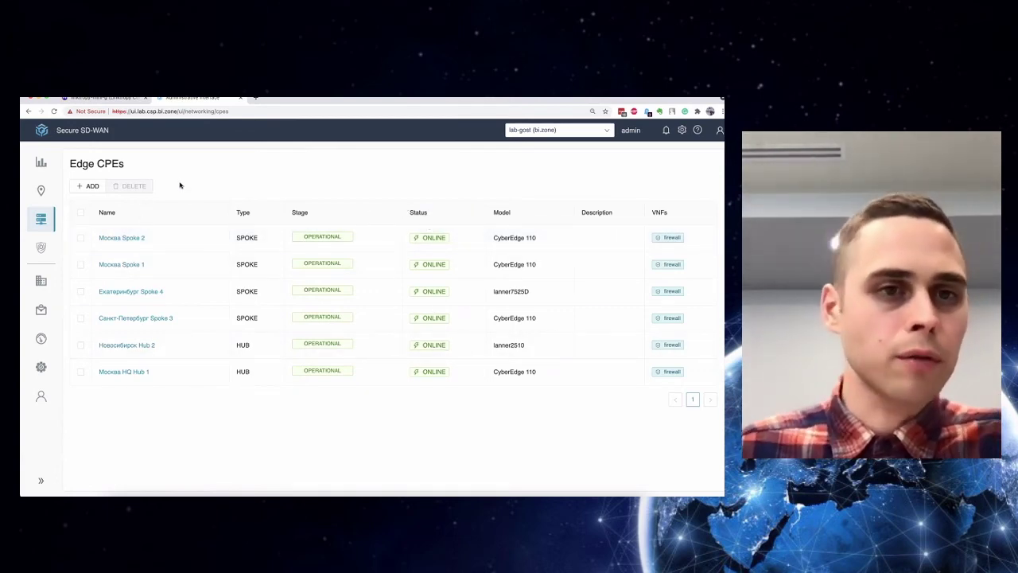
Shrink the browser to reveal the ubuntu-client terminal and start ./ping.sh with 1000000 packets to 192.168.102.5.
{"action": "key", "text": "ctrl+alt+Left"}
{"action": "left_click", "coordinate": [106, 278]}
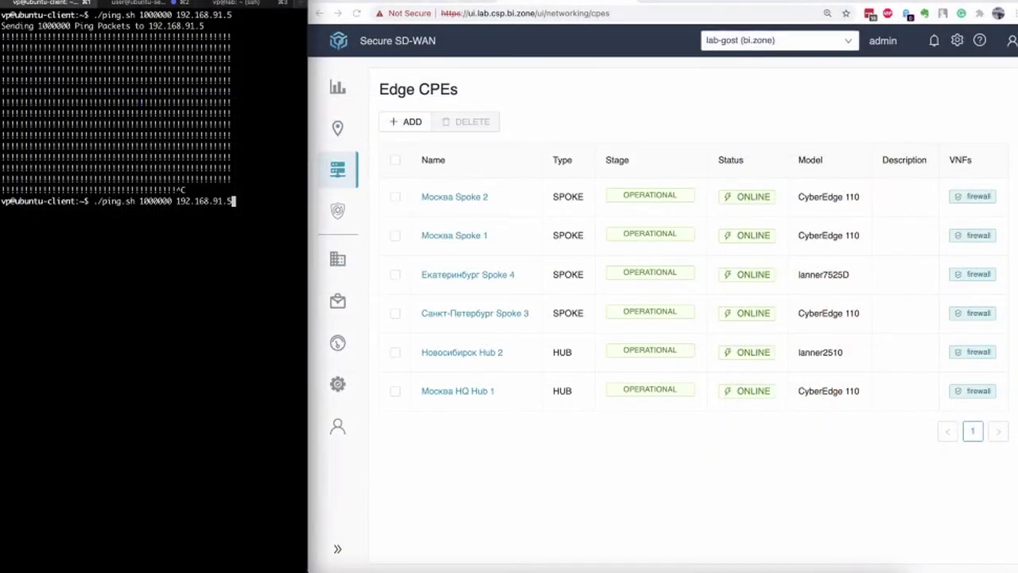
{"action": "key", "text": "BackSpace"}
{"action": "key", "text": "BackSpace"}
{"action": "key", "text": "BackSpace"}
{"action": "type", "text": "102.5"}
{"action": "key", "text": "Return"}
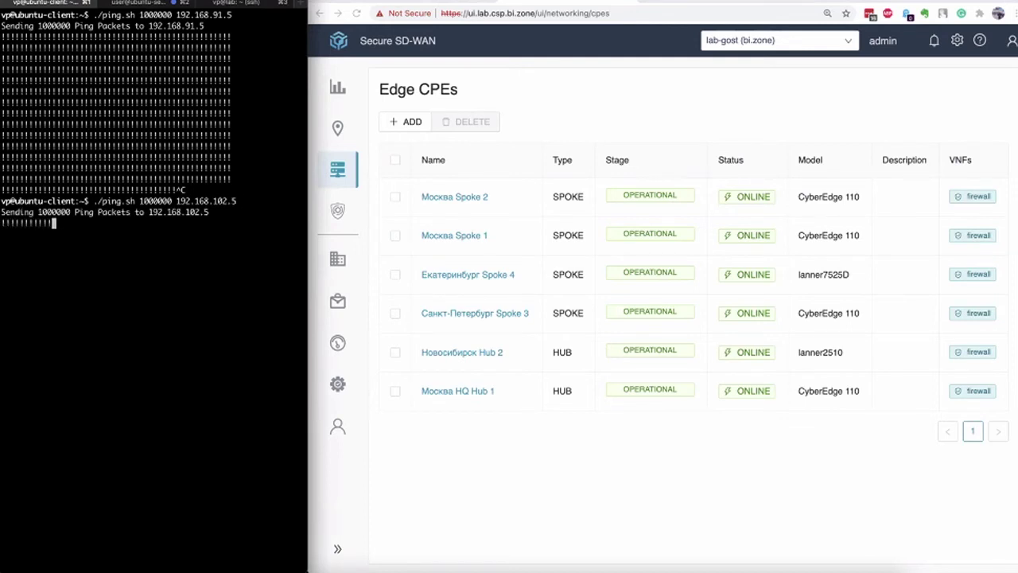
Enlarge the browser and check the online and AC statuses in the Edge CPEs list and the Новосибирск Hub 2 editor.
{"action": "left_click", "coordinate": [623, 117]}
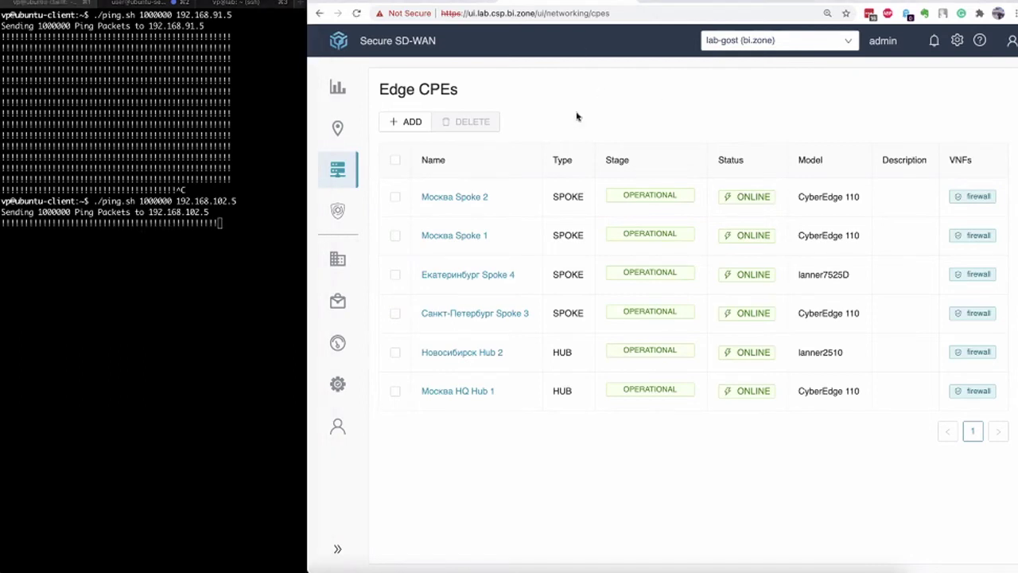
{"action": "key", "text": "ctrl+super+f"}
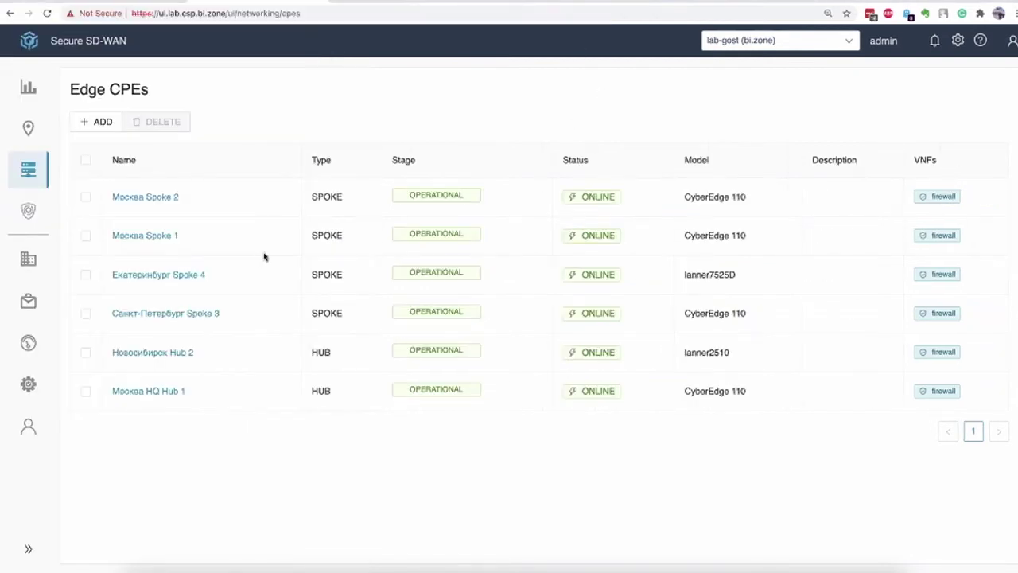
{"action": "left_click", "coordinate": [175, 354]}
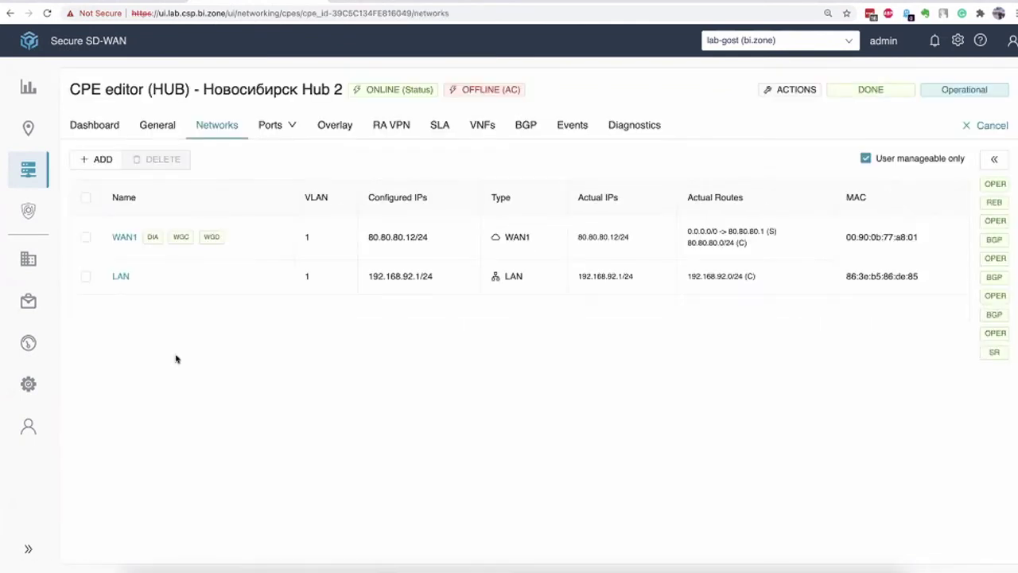
{"action": "left_click", "coordinate": [28, 178]}
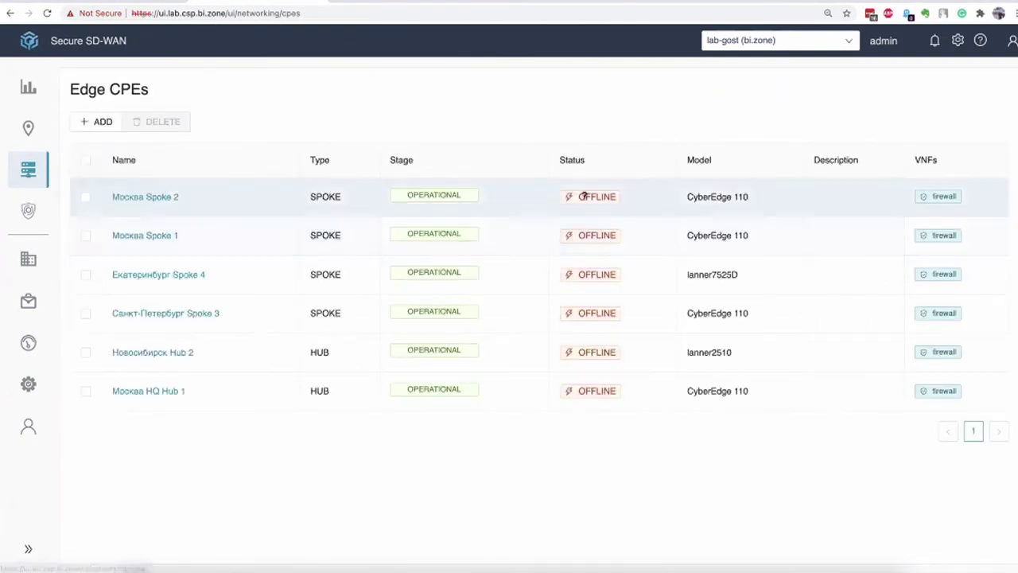
{"action": "mouse_move", "coordinate": [584, 196]}
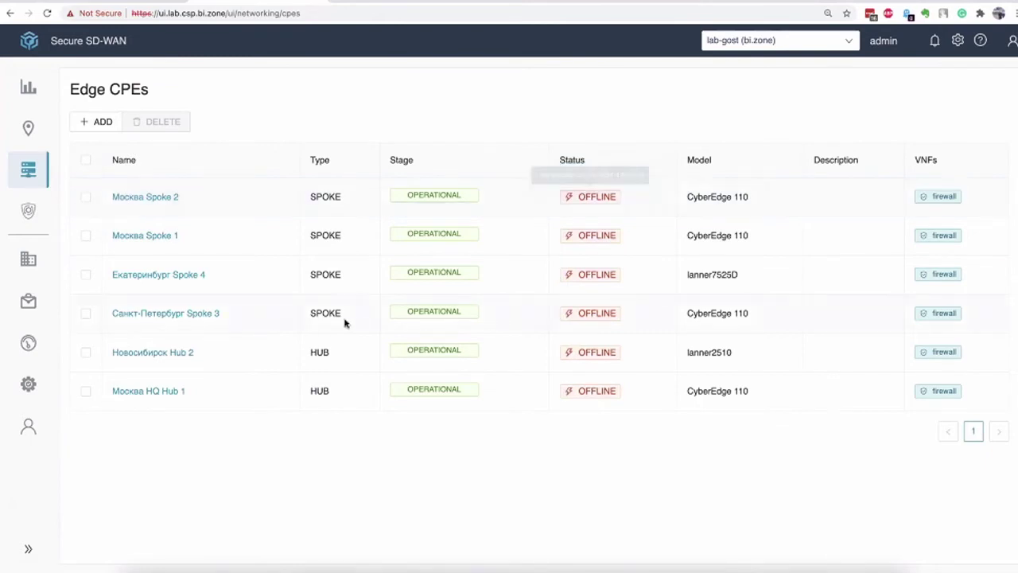
{"action": "left_click", "coordinate": [177, 354]}
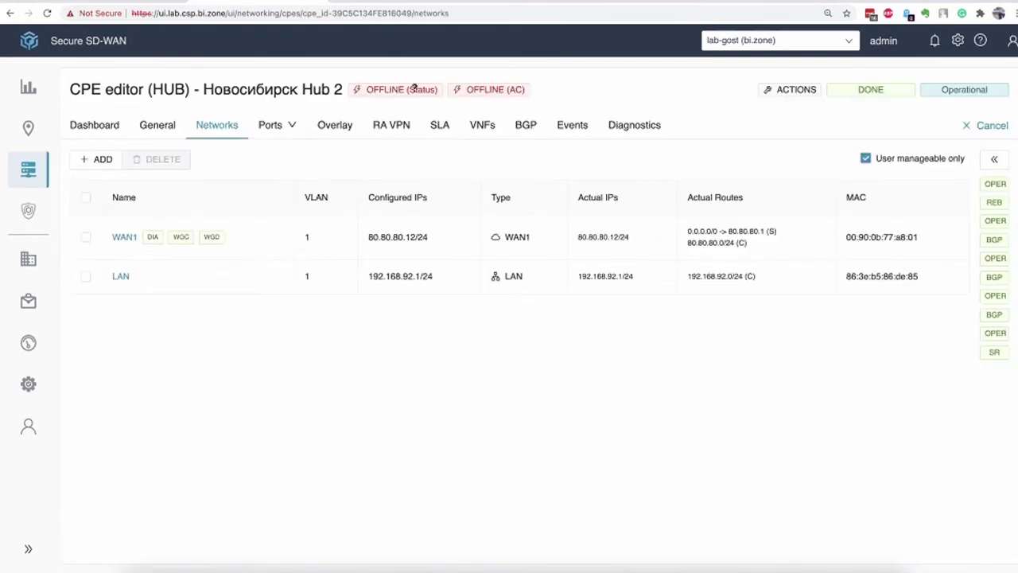
Open Москва HQ Hub 1 from the Edge CPEs list and review its BGP neighbours.
{"action": "left_click", "coordinate": [28, 170]}
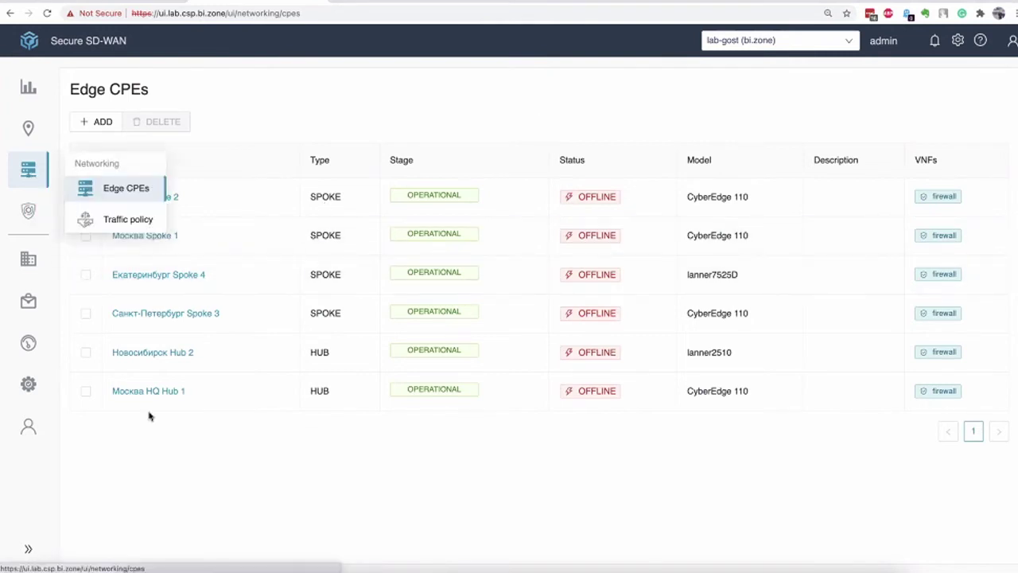
{"action": "left_click", "coordinate": [149, 390]}
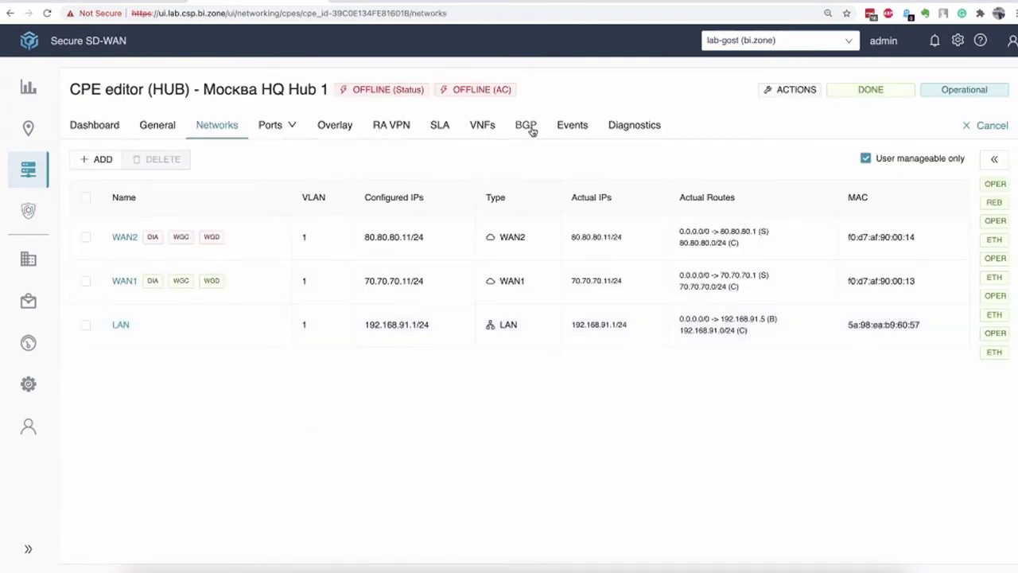
{"action": "left_click", "coordinate": [529, 126]}
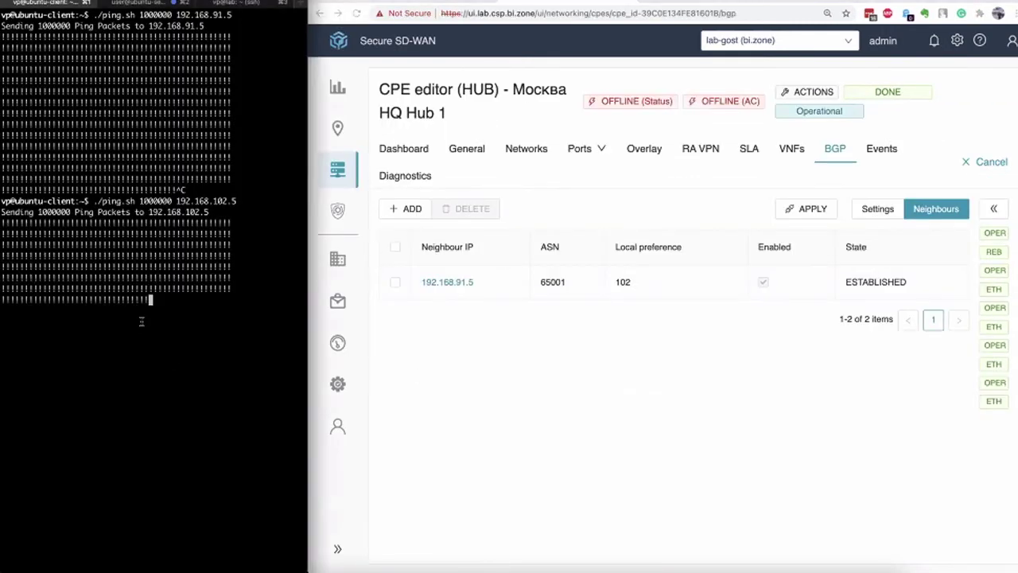
Stop the running ping in the ubuntu-client terminal and start ./ping.sh with 1000000 packets to 8.8.8.8.
{"action": "key", "text": "ctrl+c"}
{"action": "key", "text": "Up"}
{"action": "key", "text": "Up"}
{"action": "key", "text": "Up"}
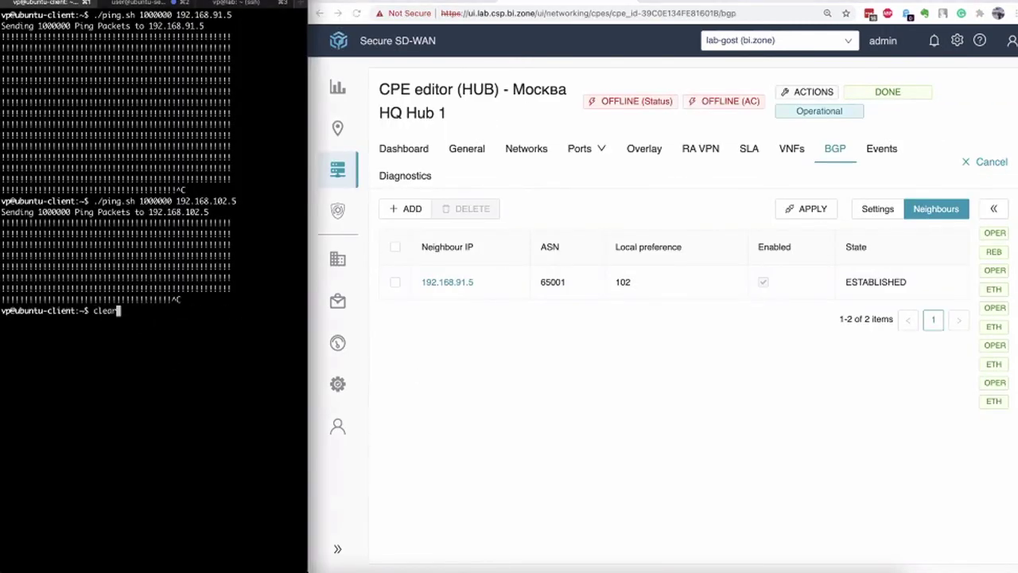
{"action": "key", "text": "Return"}
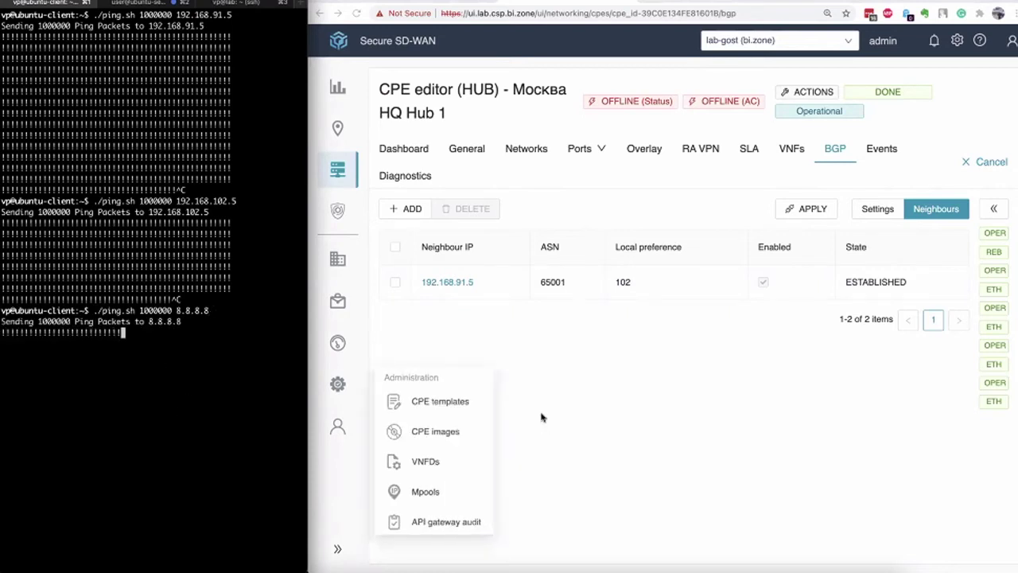
{"action": "left_click", "coordinate": [466, 323]}
Run sudo ip link set dev vlan3118 up in the lab SSH session and return to the ping session.
{"action": "left_click", "coordinate": [227, 4]}
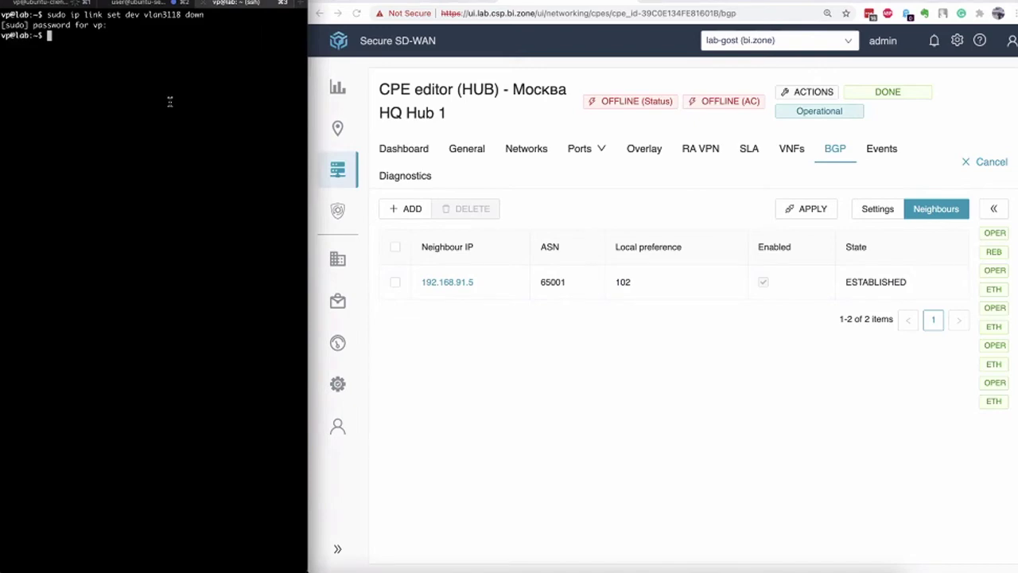
{"action": "key", "text": "Up"}
{"action": "key", "text": "BackSpace"}
{"action": "key", "text": "BackSpace"}
{"action": "key", "text": "BackSpace"}
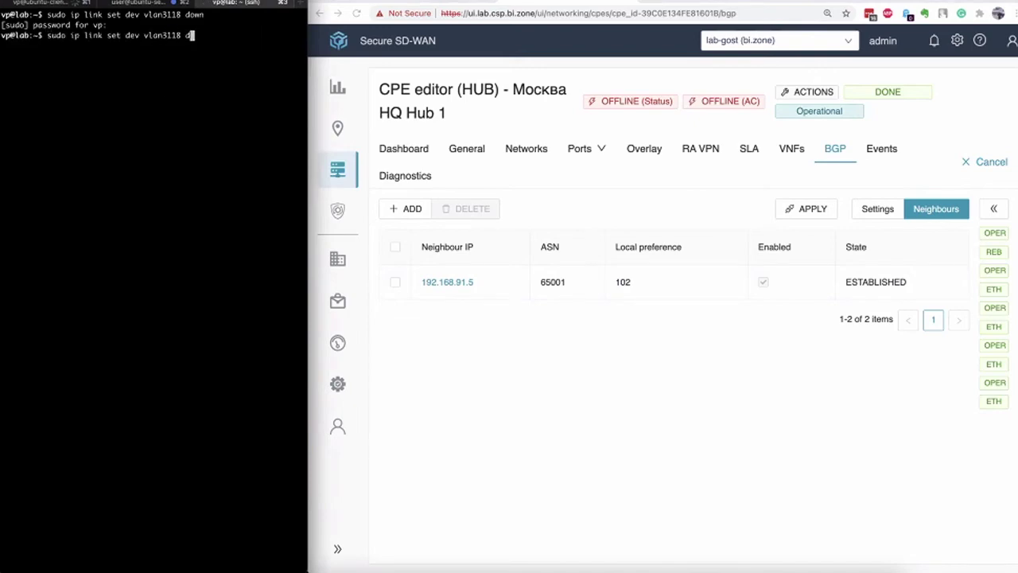
{"action": "type", "text": "up"}
{"action": "key", "text": "Return"}
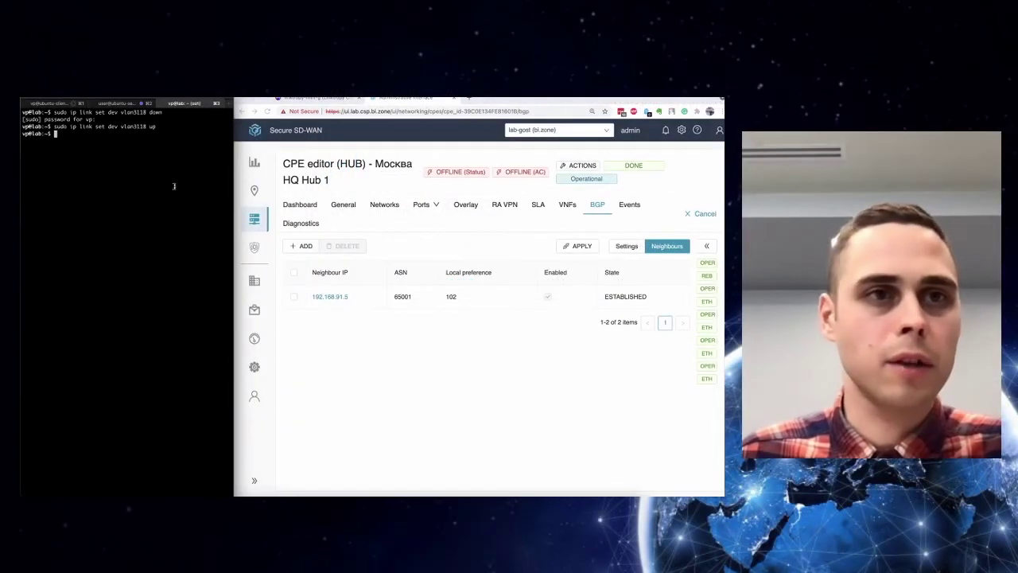
{"action": "key", "text": "super+1"}
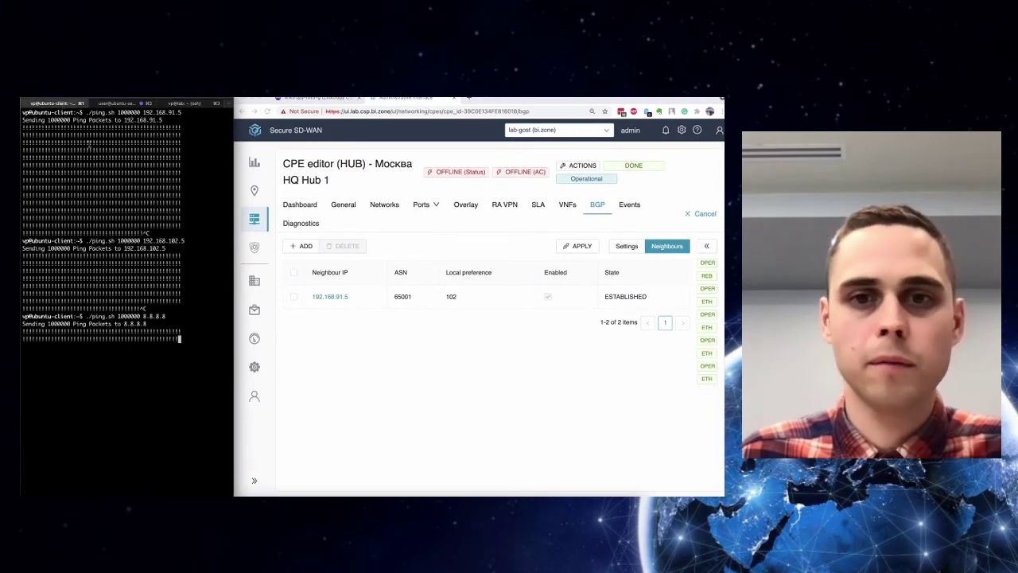
Enlarge the browser and check the CPE statuses and Москва Spoke 2's last activity in the Edge CPEs list.
{"action": "left_click", "coordinate": [391, 373]}
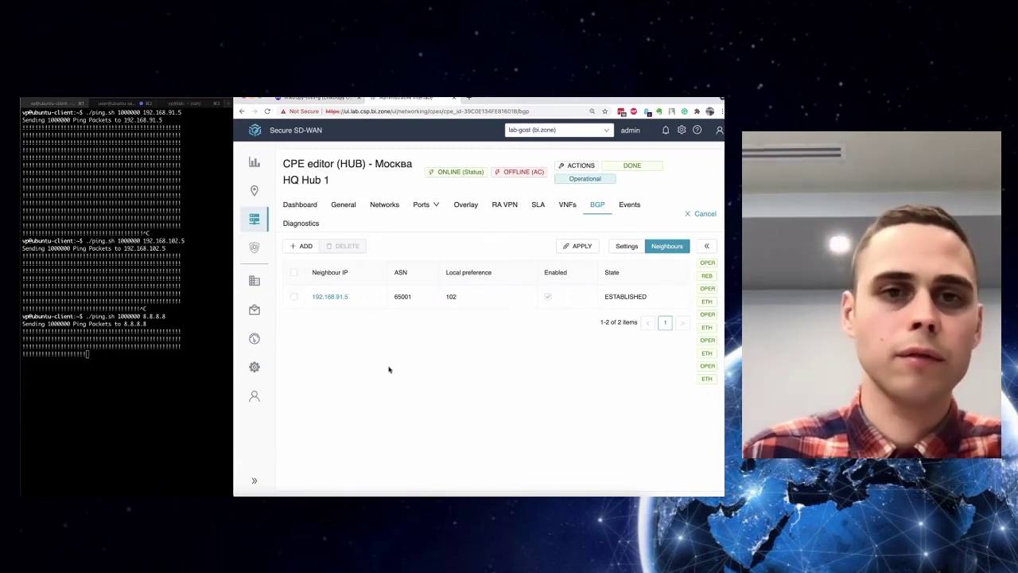
{"action": "key", "text": "ctrl+alt+Left"}
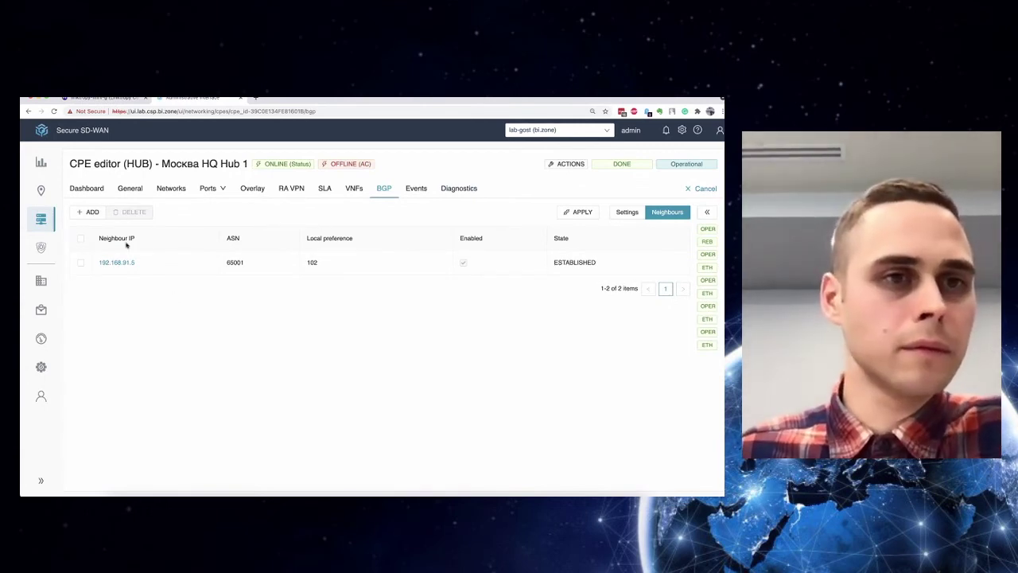
{"action": "left_click", "coordinate": [41, 191]}
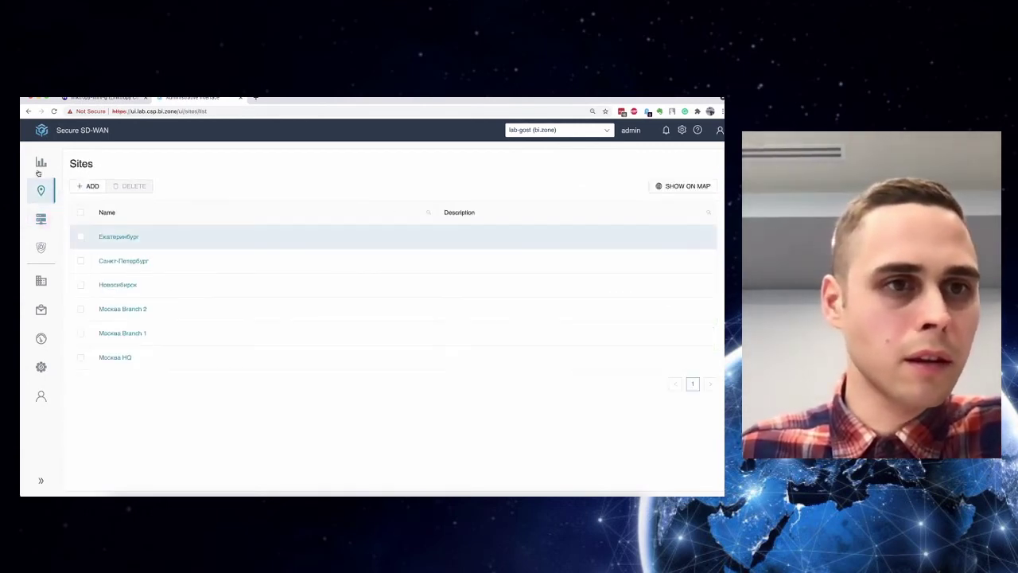
{"action": "mouse_move", "coordinate": [41, 219]}
{"action": "left_click", "coordinate": [109, 231]}
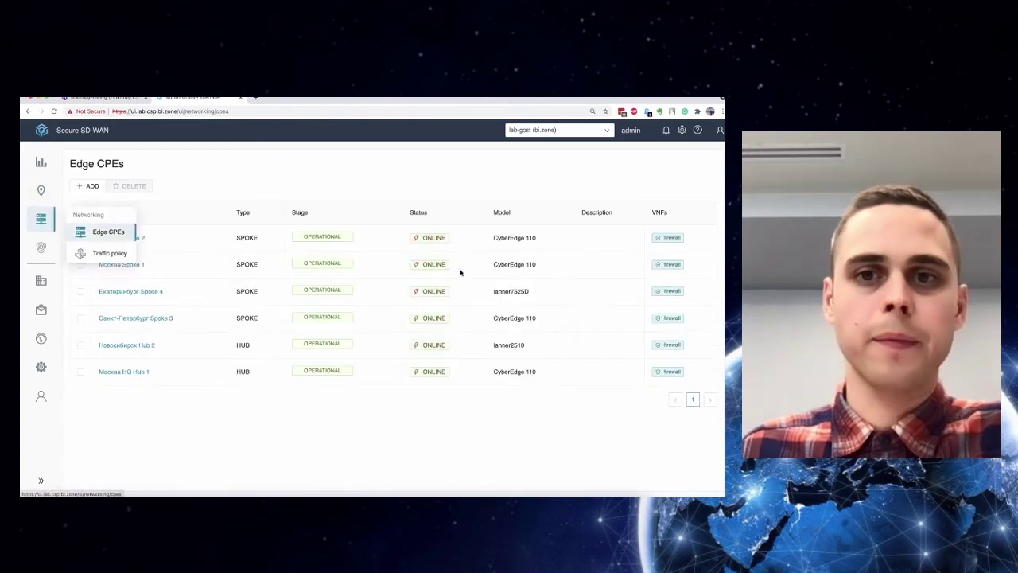
{"action": "mouse_move", "coordinate": [438, 237]}
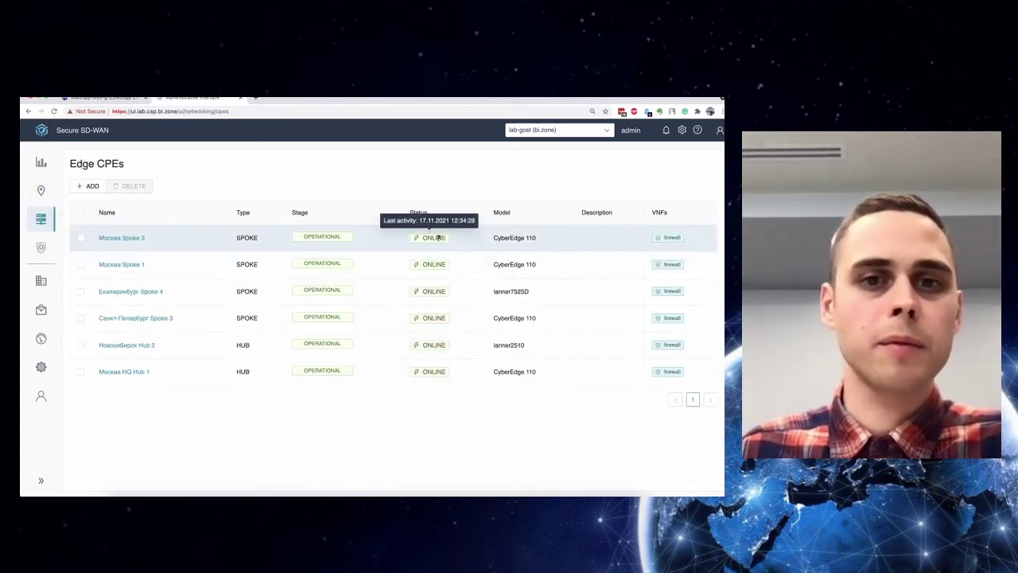
Check the status and AC of Санкт-Петербург Spoke 3 in its editor, and switch to the Отказ контроллера slide.
{"action": "left_click", "coordinate": [159, 319]}
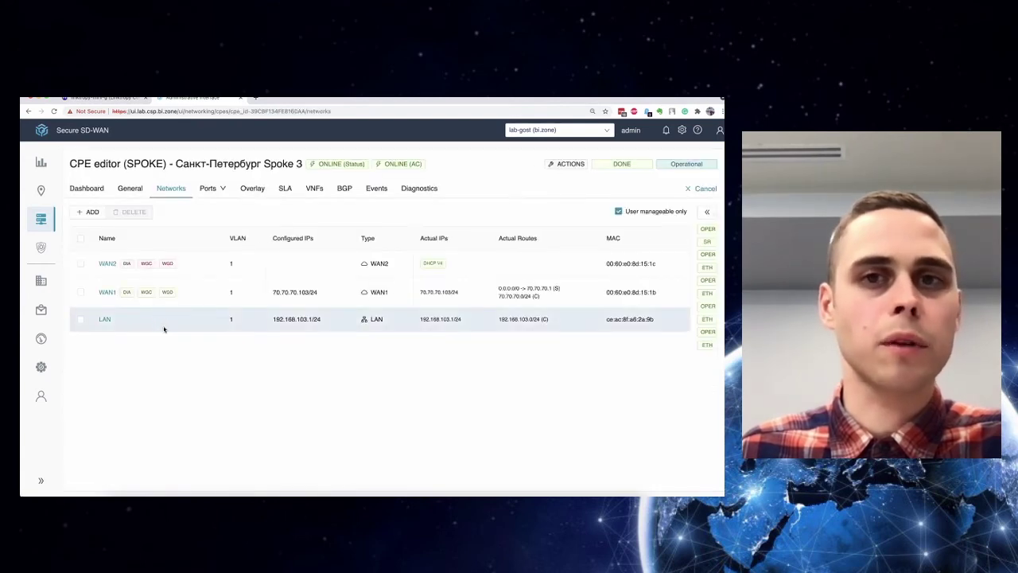
{"action": "mouse_move", "coordinate": [42, 219]}
{"action": "left_click", "coordinate": [104, 230]}
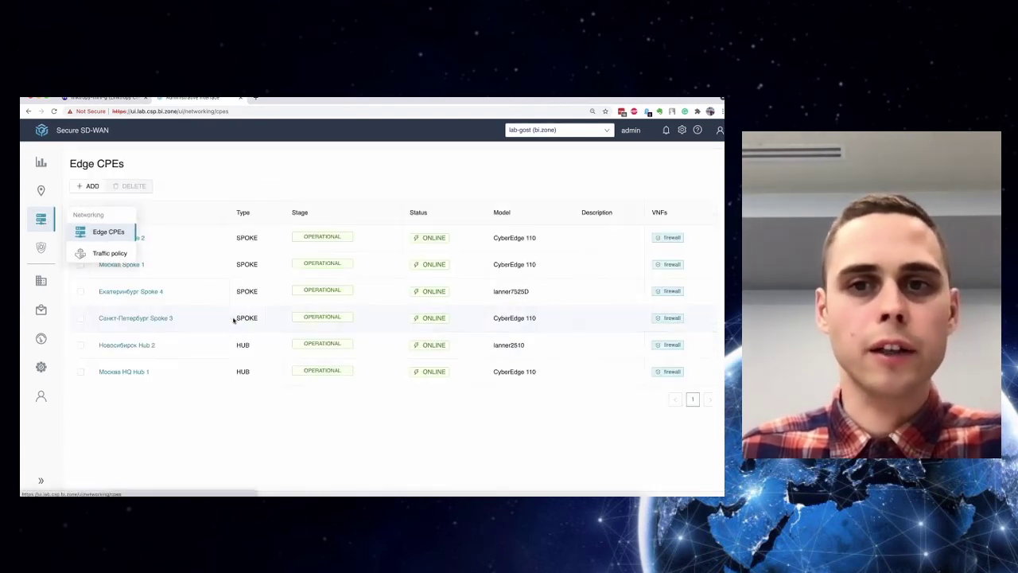
{"action": "key", "text": "alt+Tab"}
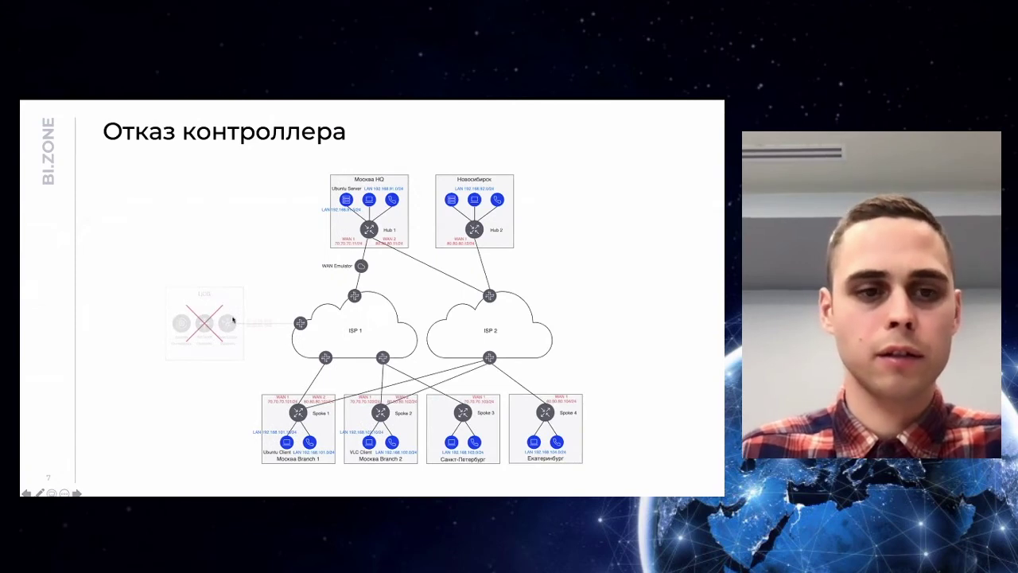
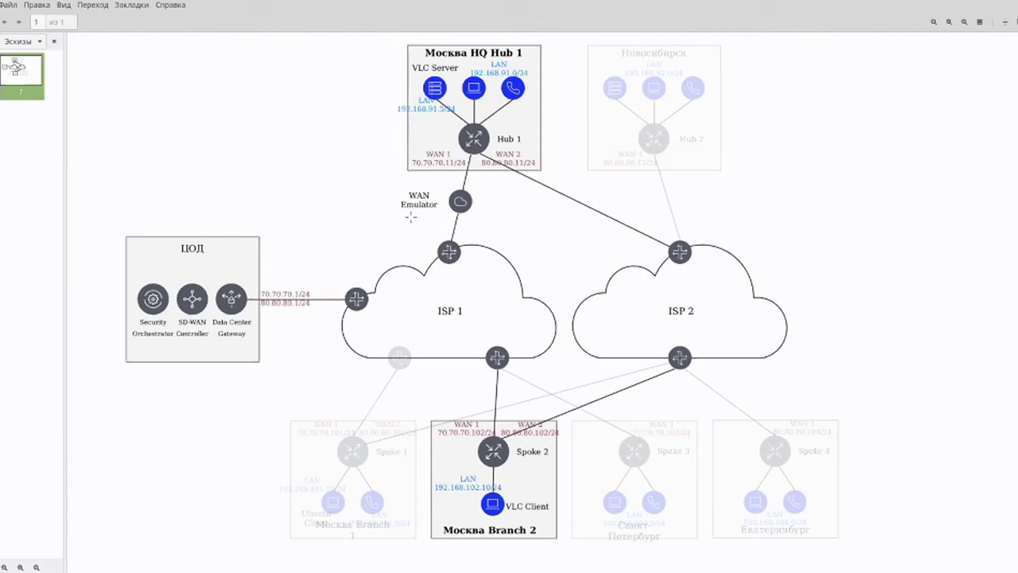
Mark the WAN Emulator, VLC Server address, path through ISP 1 to Spoke 2 and VLC Client on the diagram, and clear the marks.
{"action": "left_click_drag", "start_coordinate": [396, 211], "coordinate": [444, 209]}
{"action": "mouse_move", "coordinate": [421, 91]}
{"action": "left_mouse_down"}
{"action": "mouse_move", "coordinate": [391, 103]}
{"action": "mouse_move", "coordinate": [450, 116]}
{"action": "mouse_move", "coordinate": [458, 97]}
{"action": "left_mouse_up"}
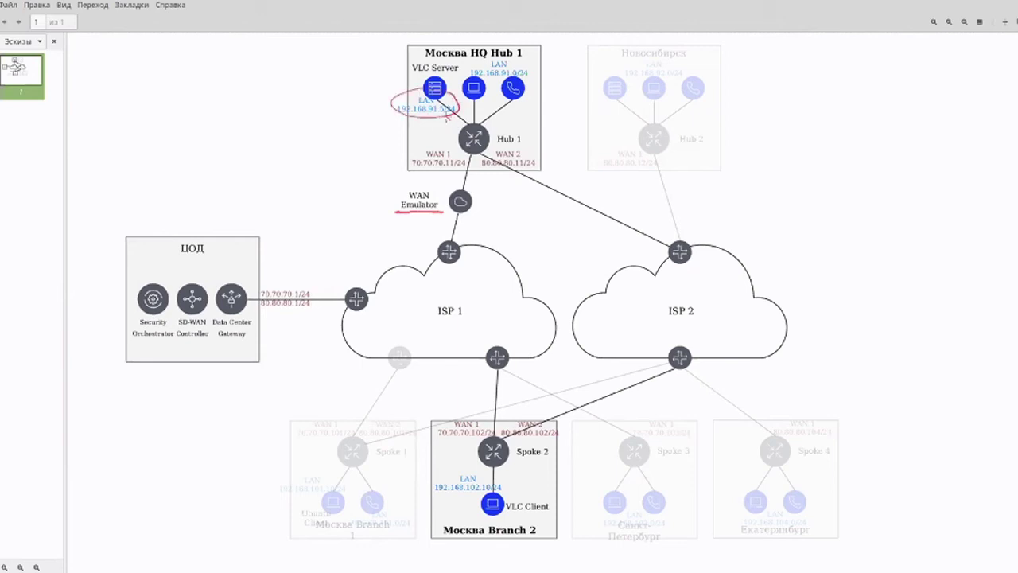
{"action": "left_click_drag", "start_coordinate": [469, 151], "coordinate": [456, 268]}
{"action": "left_click_drag", "start_coordinate": [483, 332], "coordinate": [485, 454]}
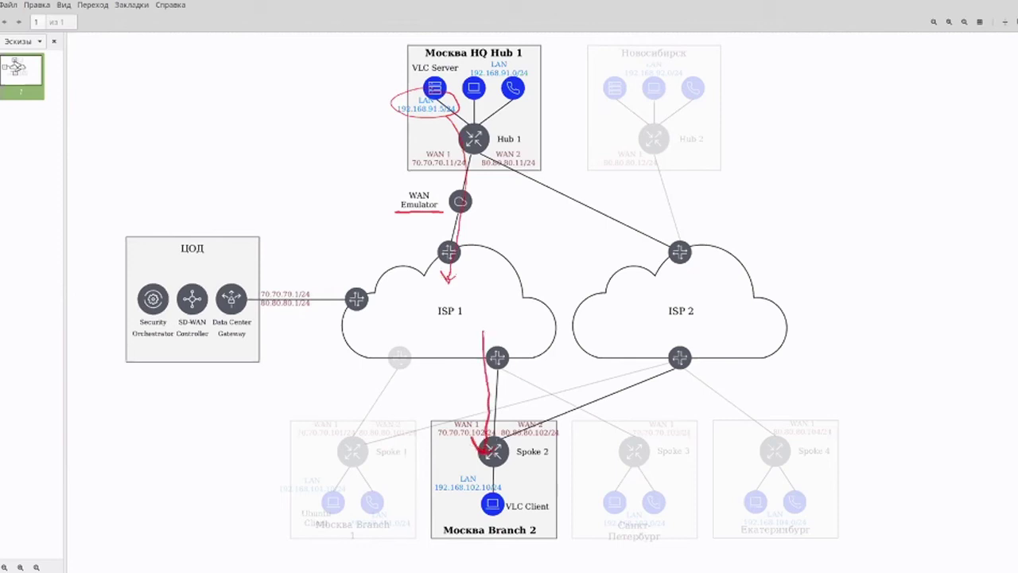
{"action": "left_click_drag", "start_coordinate": [472, 514], "coordinate": [555, 505]}
{"action": "key", "text": "shift+F9"}
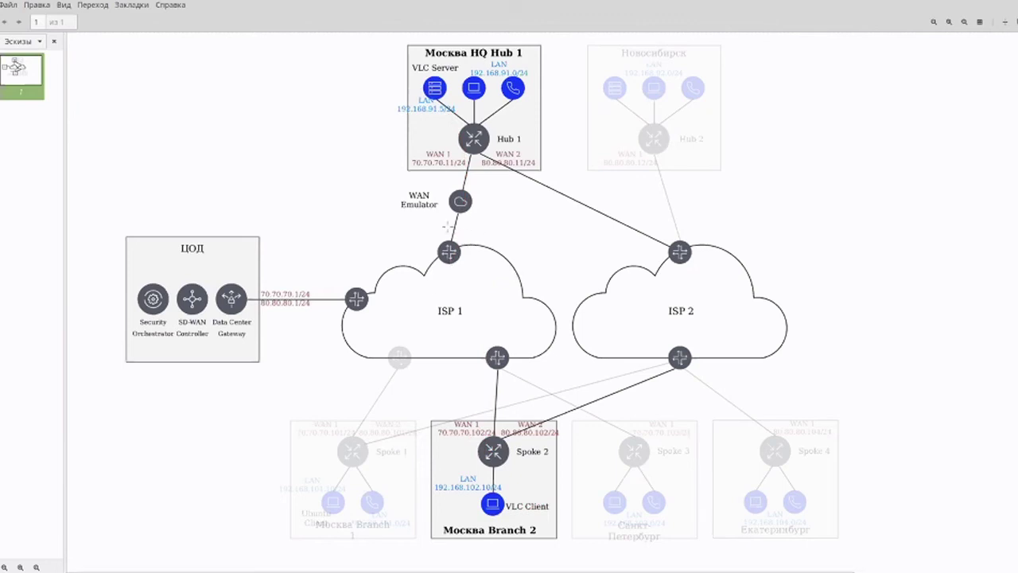
Scribble over the link below the WAN Emulator, sketch the alternate route through ISP 2 to Spoke 2, and clear the marks.
{"action": "mouse_move", "coordinate": [461, 223]}
{"action": "left_mouse_down"}
{"action": "mouse_move", "coordinate": [482, 208]}
{"action": "mouse_move", "coordinate": [451, 230]}
{"action": "mouse_move", "coordinate": [479, 230]}
{"action": "left_mouse_up"}
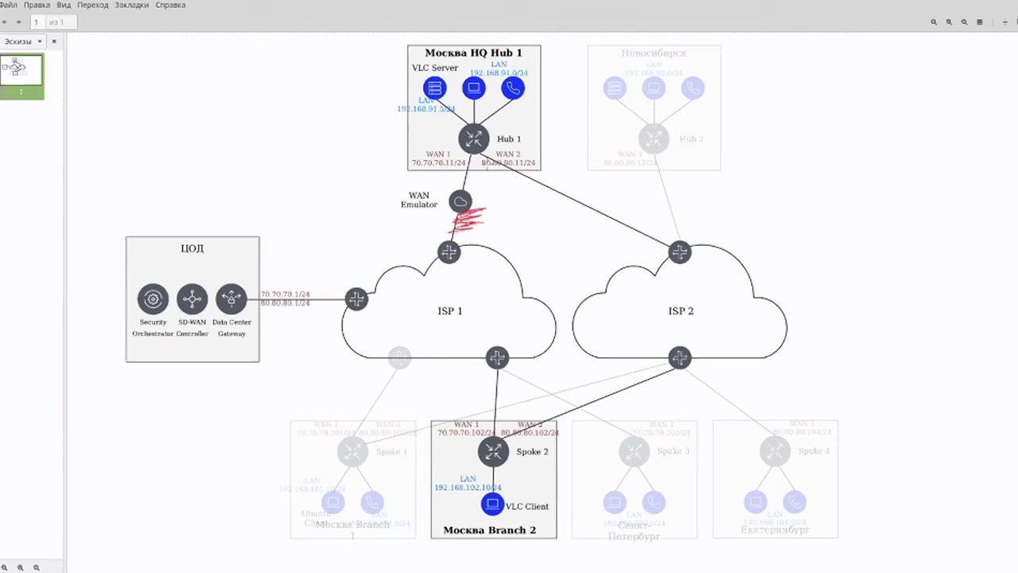
{"action": "left_click_drag", "start_coordinate": [482, 158], "coordinate": [485, 205]}
{"action": "mouse_move", "coordinate": [502, 162]}
{"action": "left_mouse_down"}
{"action": "mouse_move", "coordinate": [562, 179]}
{"action": "mouse_move", "coordinate": [551, 181]}
{"action": "mouse_move", "coordinate": [673, 350]}
{"action": "mouse_move", "coordinate": [557, 412]}
{"action": "mouse_move", "coordinate": [511, 420]}
{"action": "left_mouse_up"}
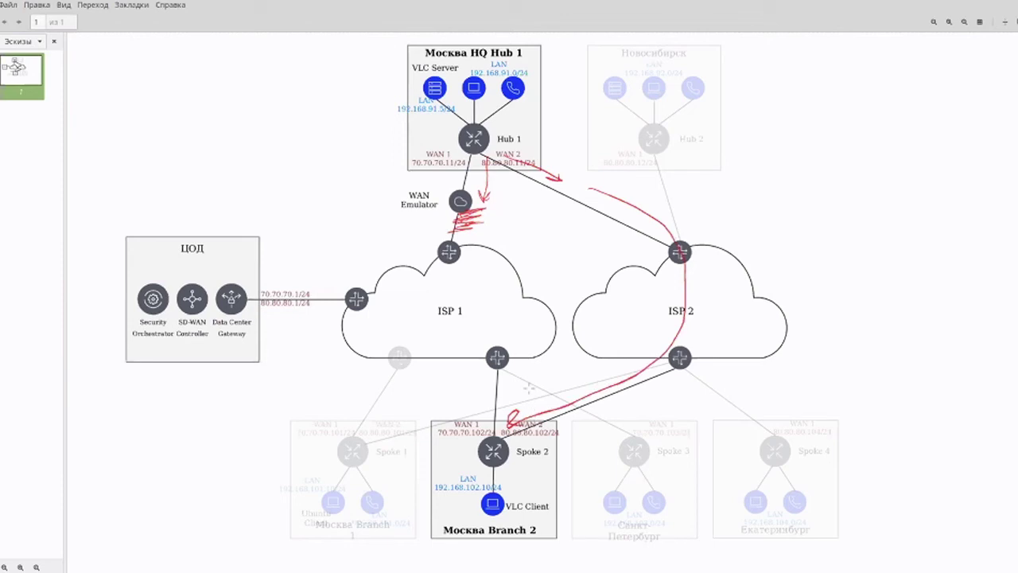
{"action": "key", "text": "shift+F9"}
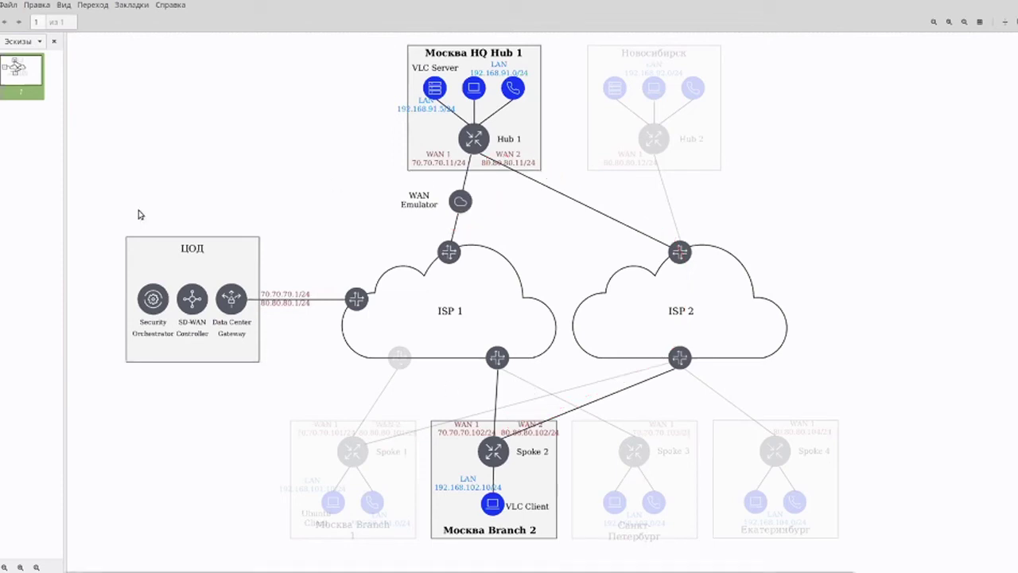
Switch from the network diagram to the VLC media player window.
{"action": "mouse_move", "coordinate": [2, 285]}
{"action": "left_click", "coordinate": [37, 288]}
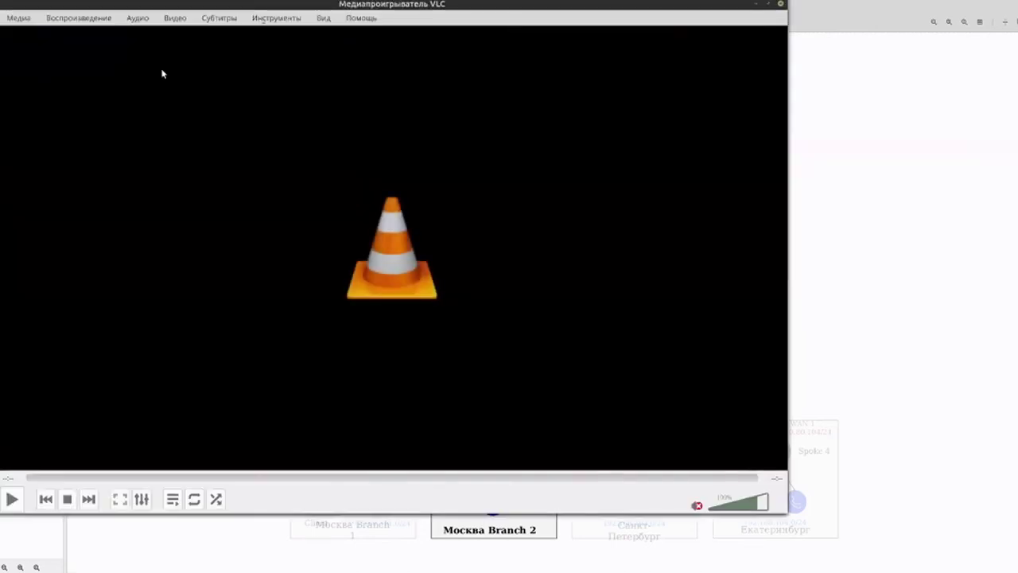
Play the network stream rtp://@:1234, shrink the VLC window and place the Linktropy Mini-G page beside it.
{"action": "key", "text": "ctrl+n"}
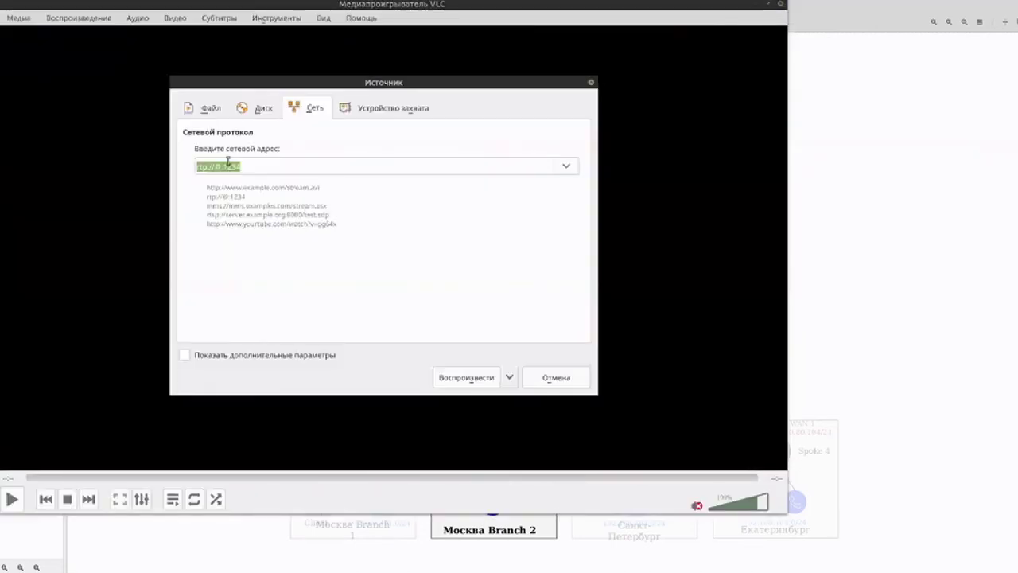
{"action": "left_click", "coordinate": [470, 378]}
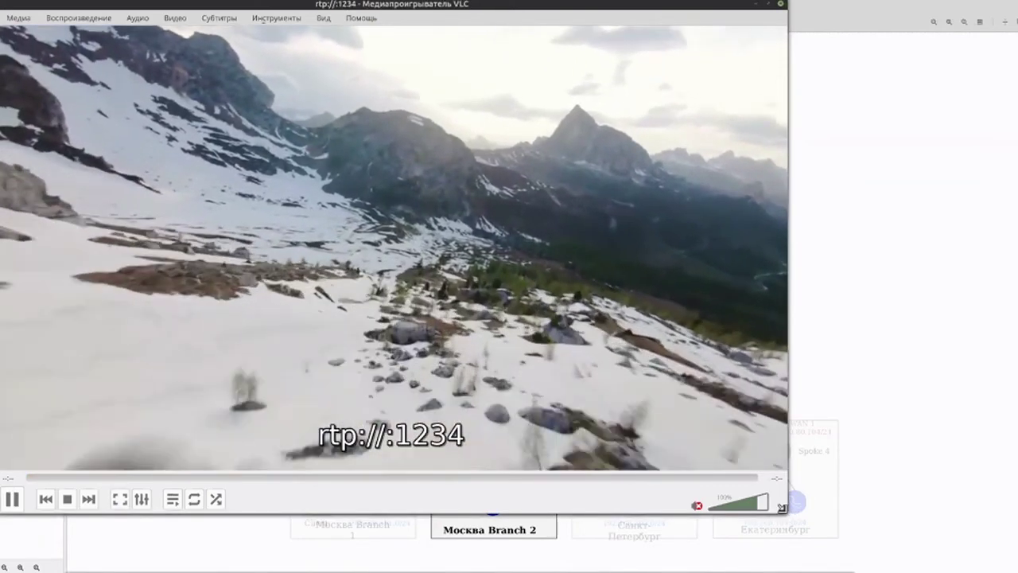
{"action": "left_click_drag", "start_coordinate": [782, 507], "coordinate": [373, 274]}
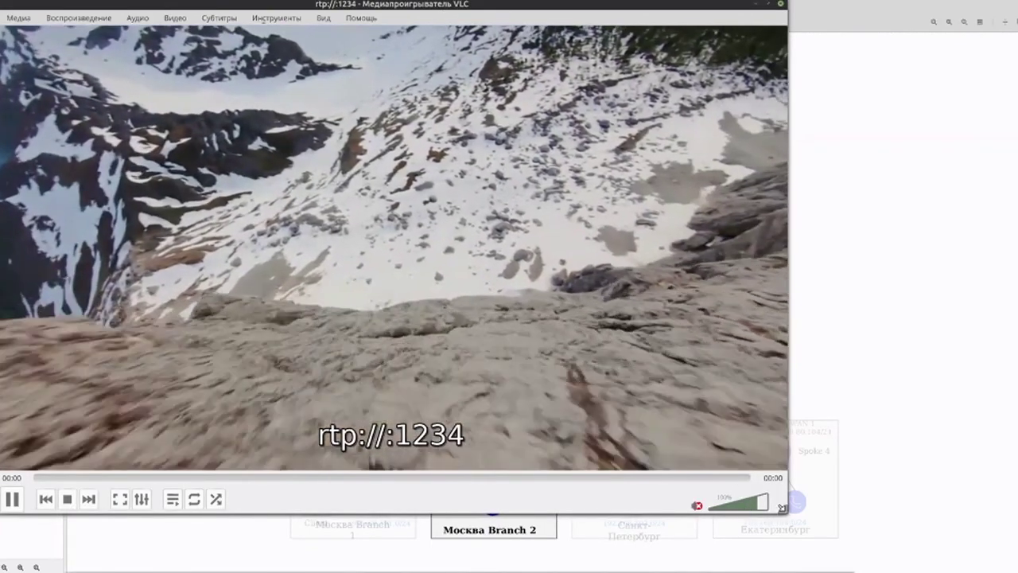
{"action": "left_click_drag", "start_coordinate": [782, 507], "coordinate": [375, 261]}
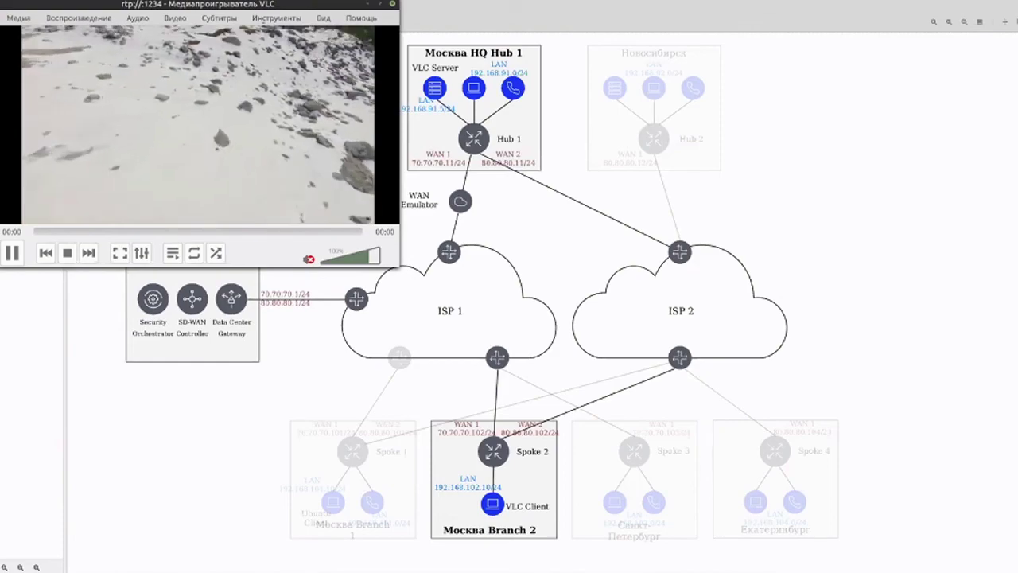
{"action": "left_click", "coordinate": [40, 179]}
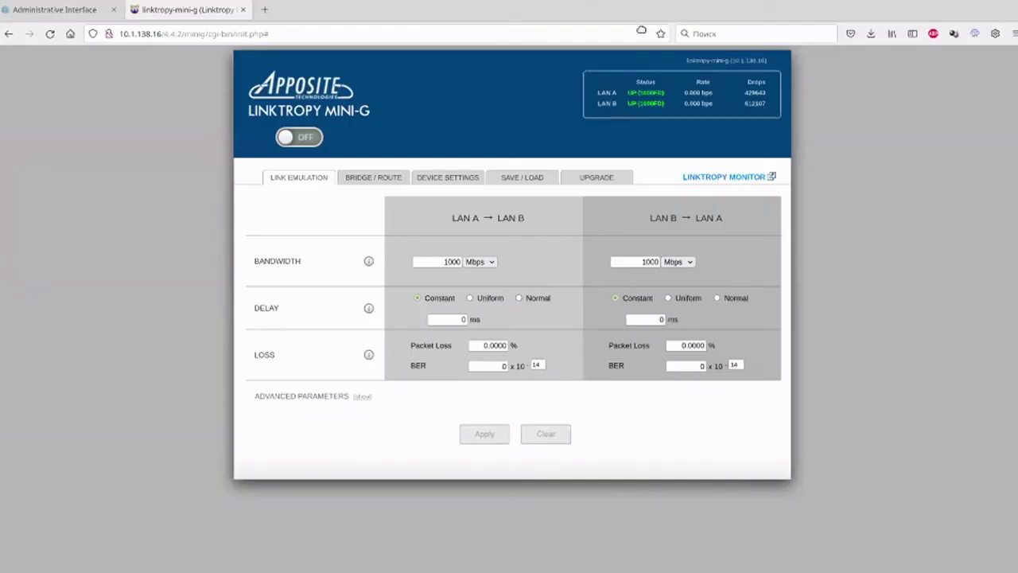
{"action": "key", "text": "super+Right"}
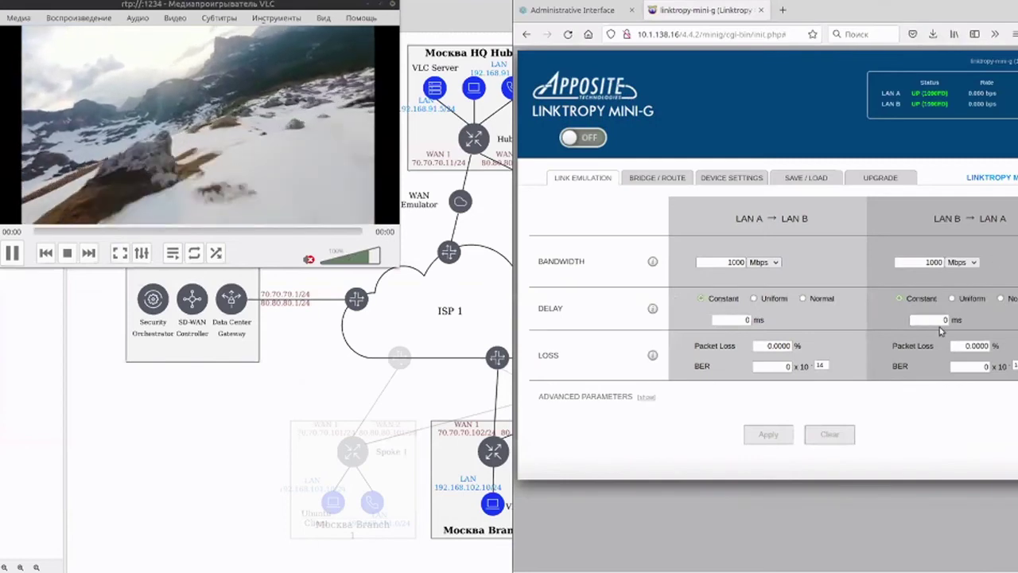
Apply 1% packet loss in the LAN B → LAN A direction and turn on link emulation, keeping the video in view.
{"action": "left_click", "coordinate": [965, 346]}
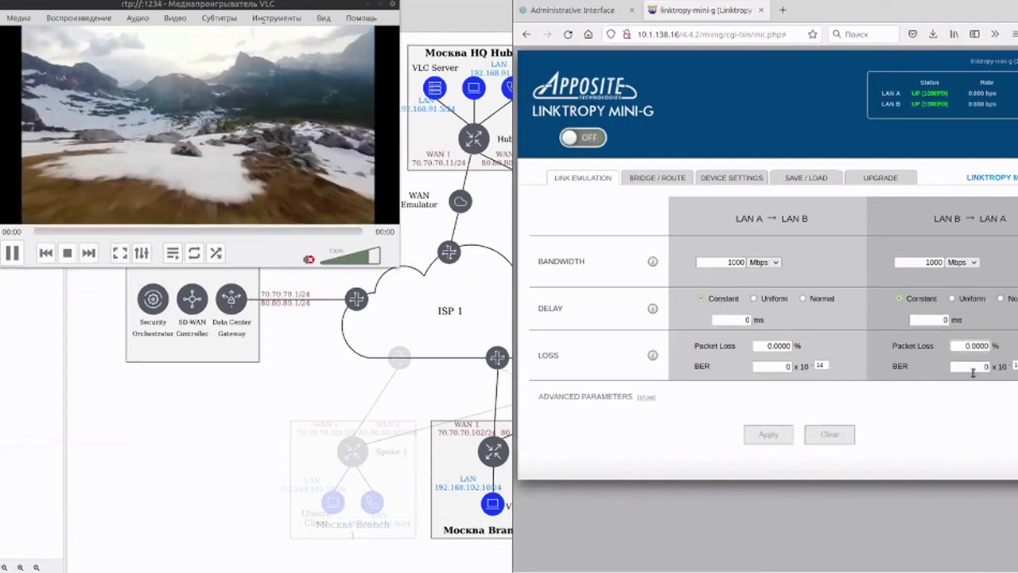
{"action": "type", "text": "1"}
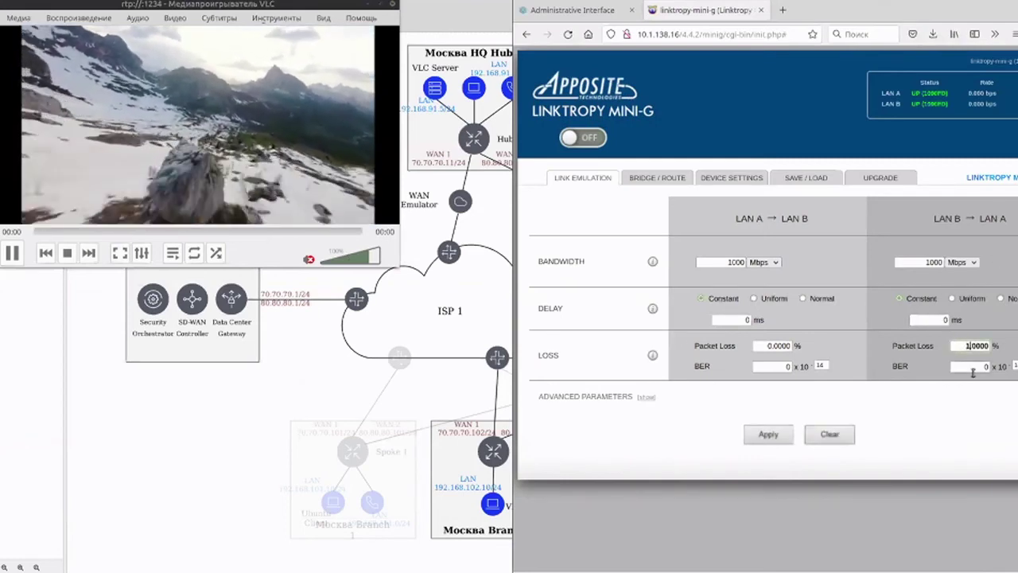
{"action": "left_click", "coordinate": [762, 434]}
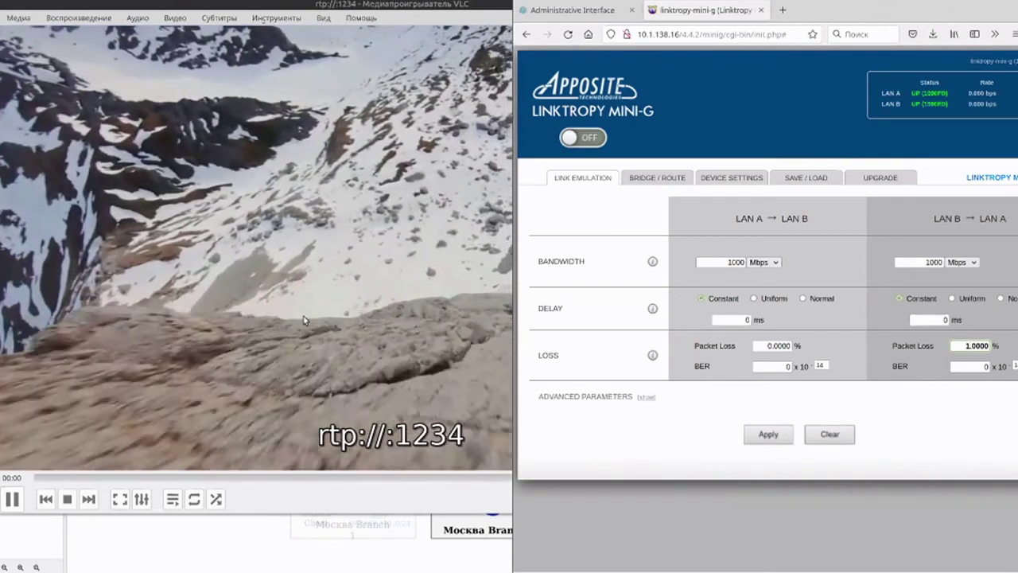
{"action": "left_click", "coordinate": [764, 436]}
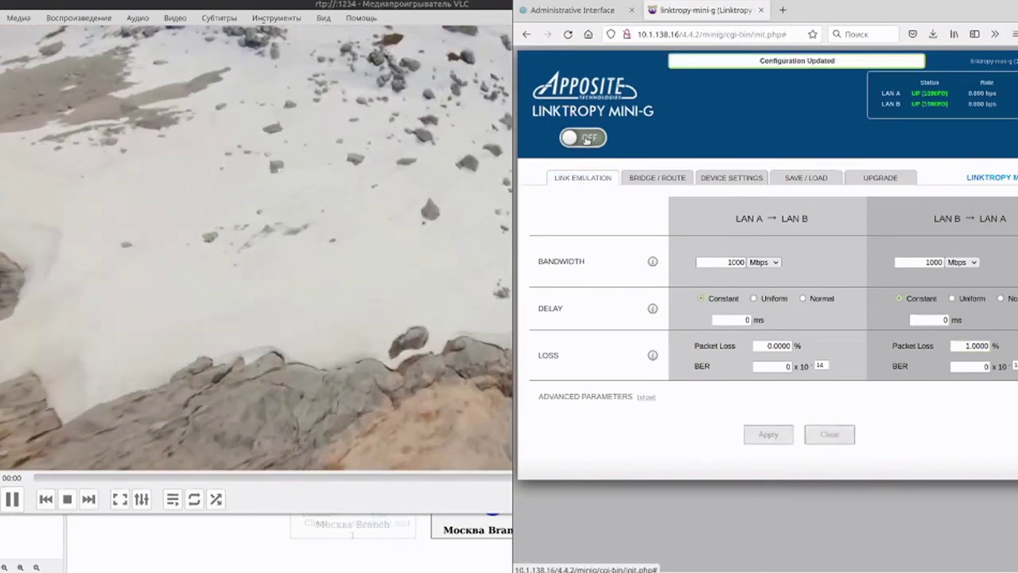
{"action": "left_click", "coordinate": [585, 138]}
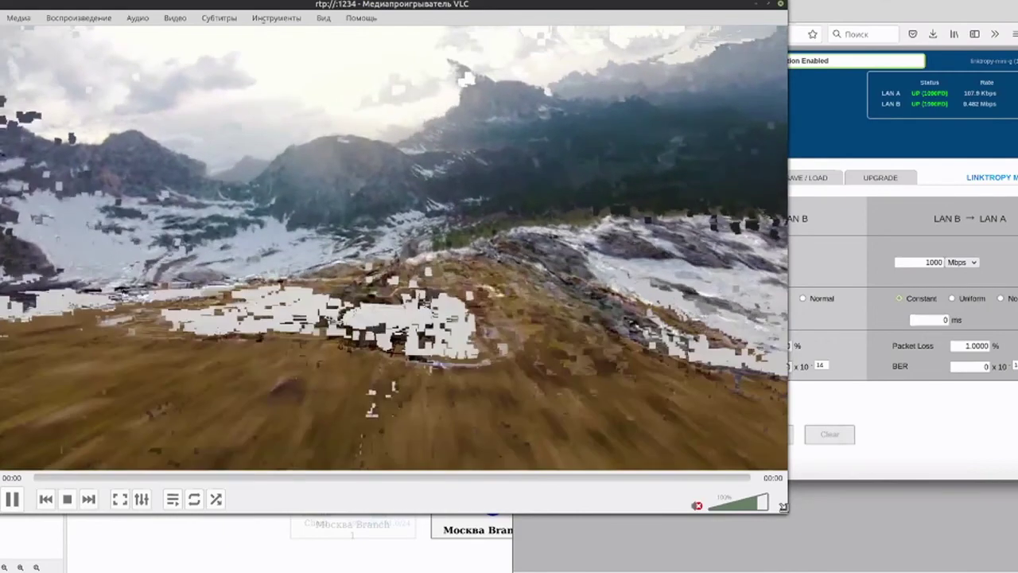
{"action": "left_click_drag", "start_coordinate": [784, 506], "coordinate": [455, 342]}
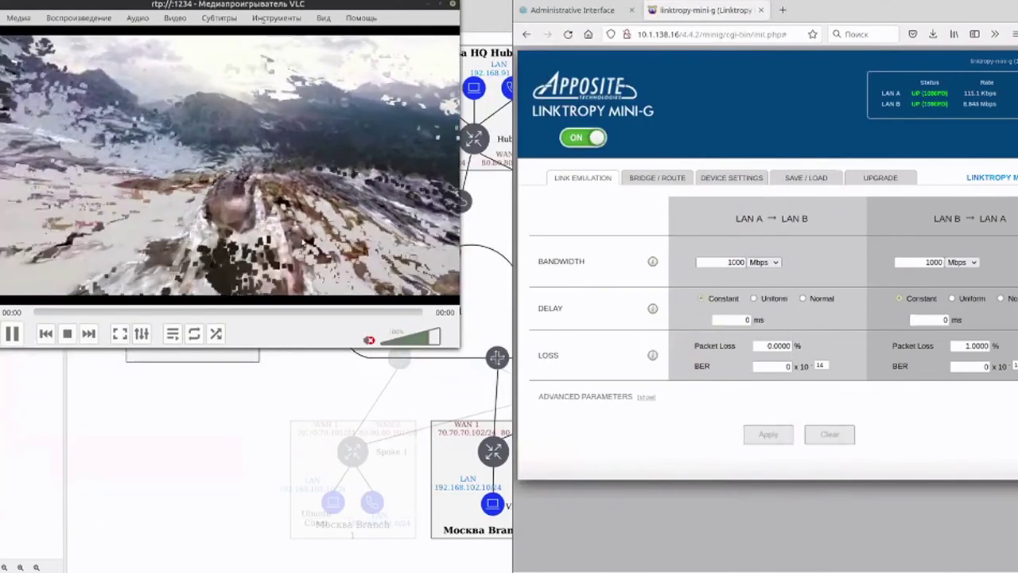
Raise the LAN B → LAN A packet loss to 2% and then 5%, applying each value.
{"action": "left_click", "coordinate": [955, 345]}
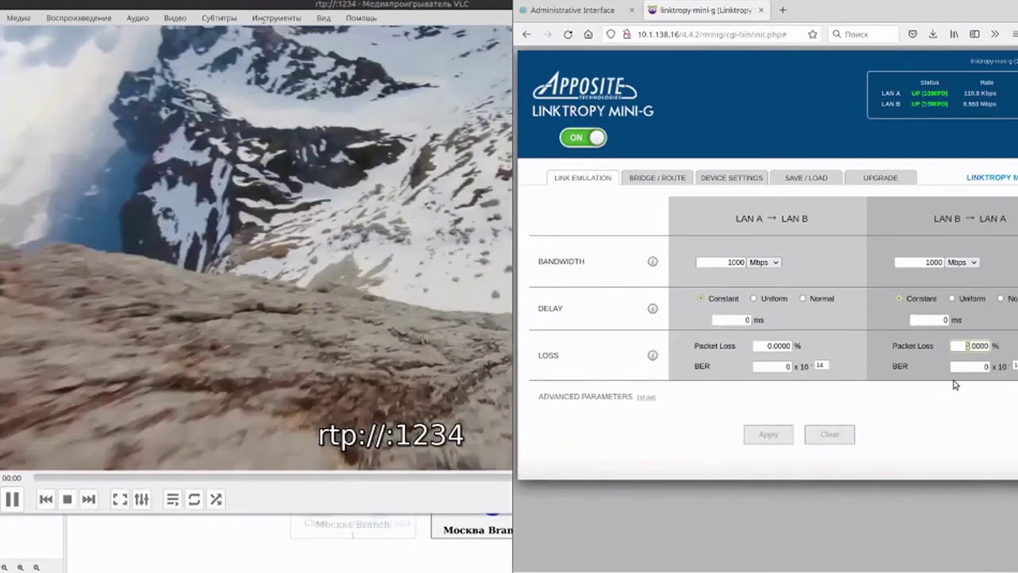
{"action": "key", "text": "Delete"}
{"action": "type", "text": "2"}
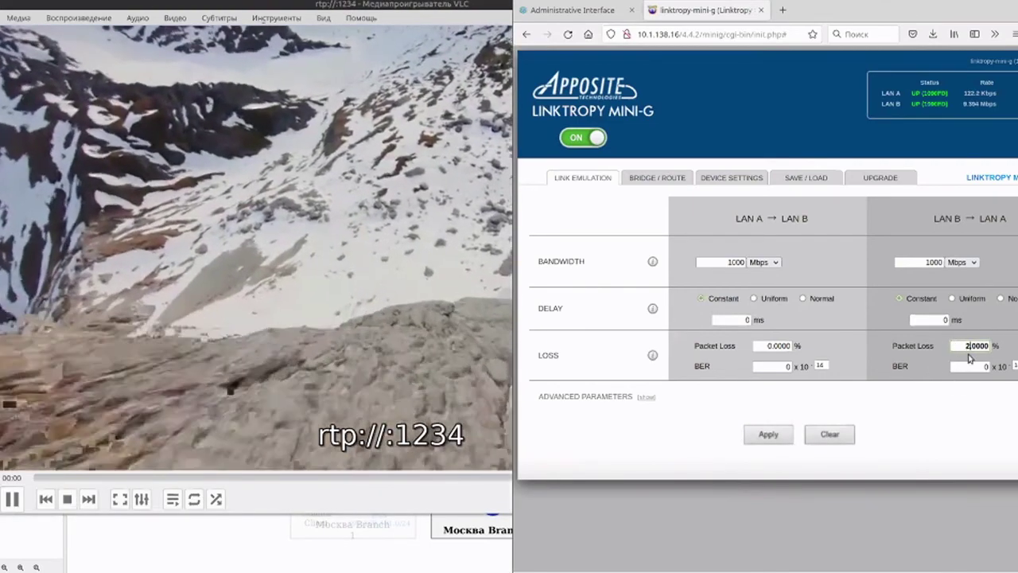
{"action": "left_click", "coordinate": [780, 436]}
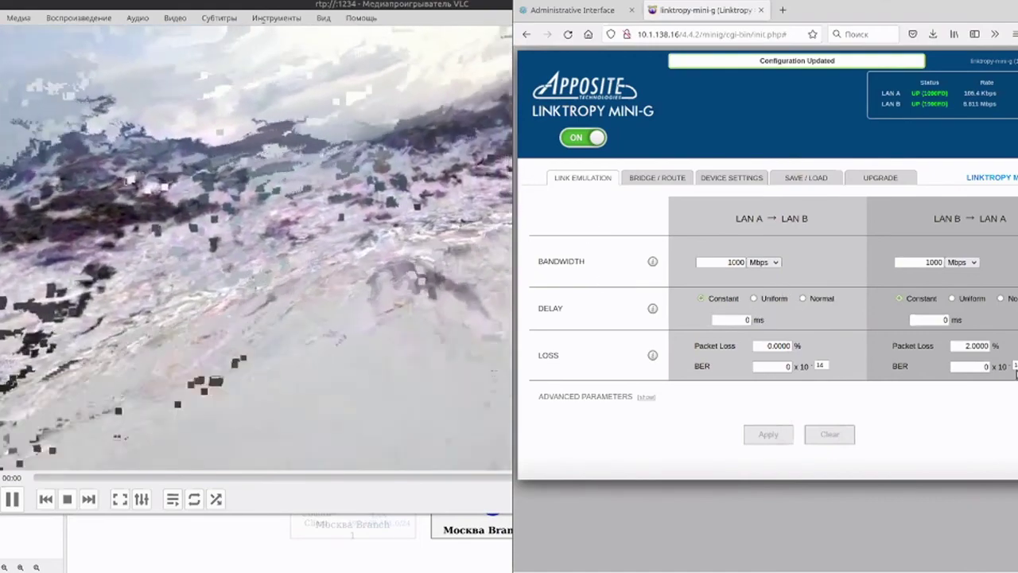
{"action": "left_click", "coordinate": [969, 346]}
{"action": "key", "text": "BackSpace"}
{"action": "type", "text": "5"}
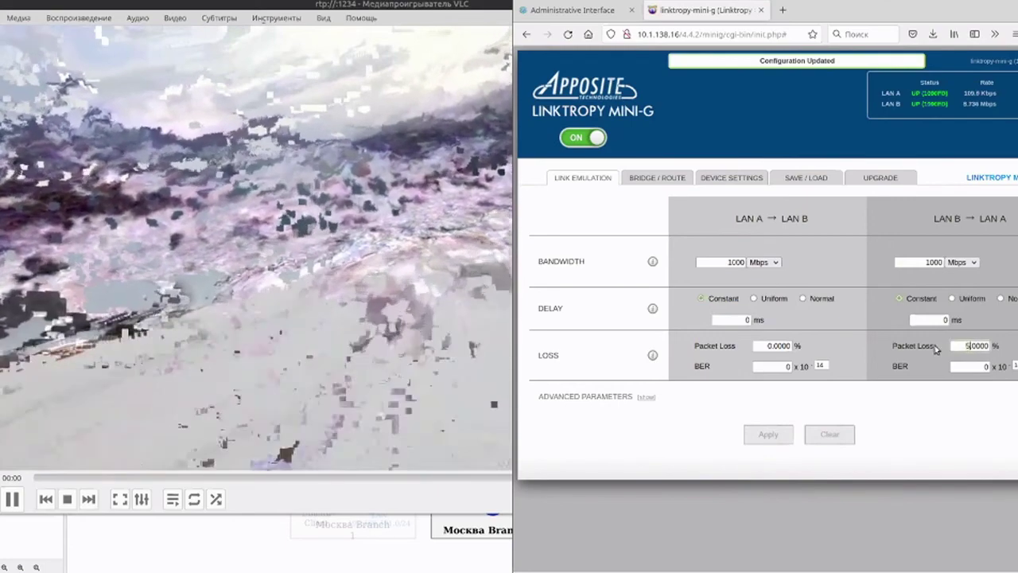
{"action": "left_click", "coordinate": [770, 434]}
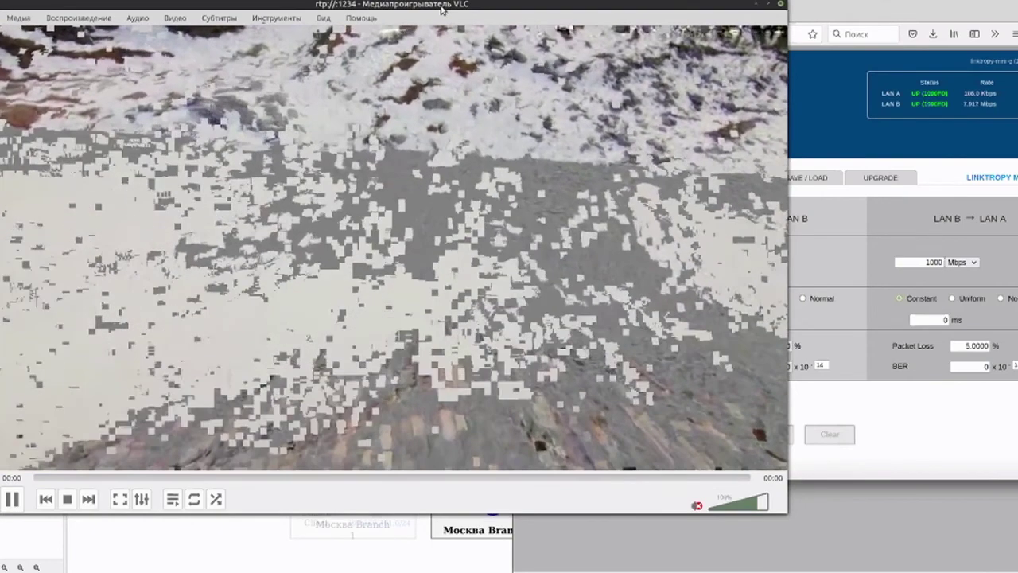
Close the VLC player and maximize the Linktropy browser window.
{"action": "key", "text": "ctrl+q"}
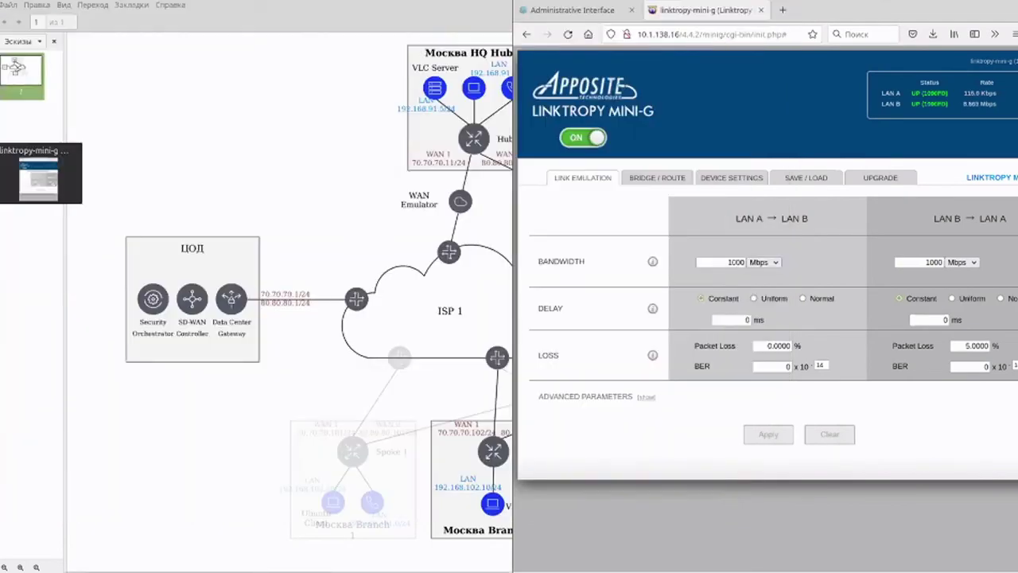
{"action": "key", "text": "super+h"}
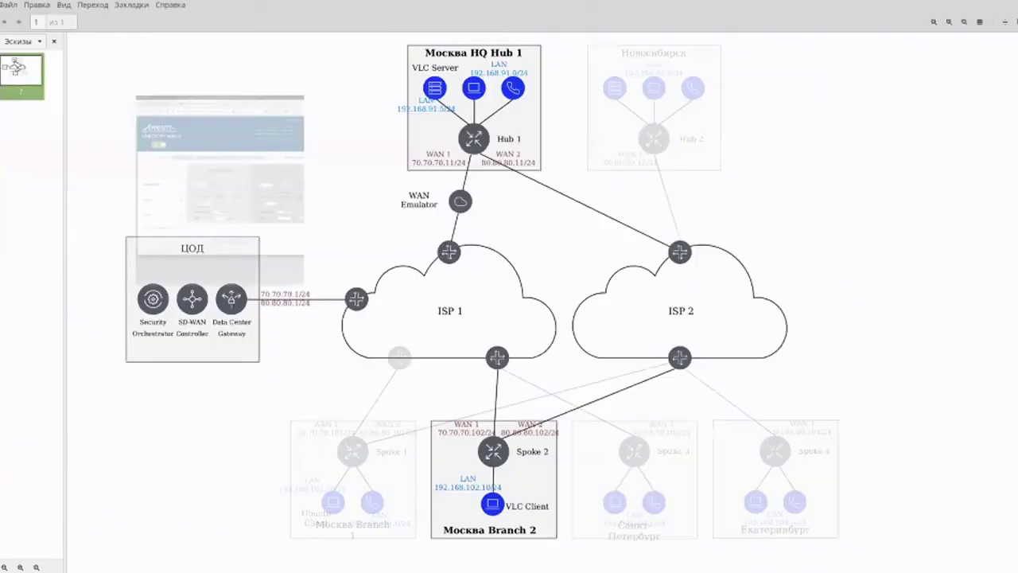
{"action": "key", "text": "alt+Tab"}
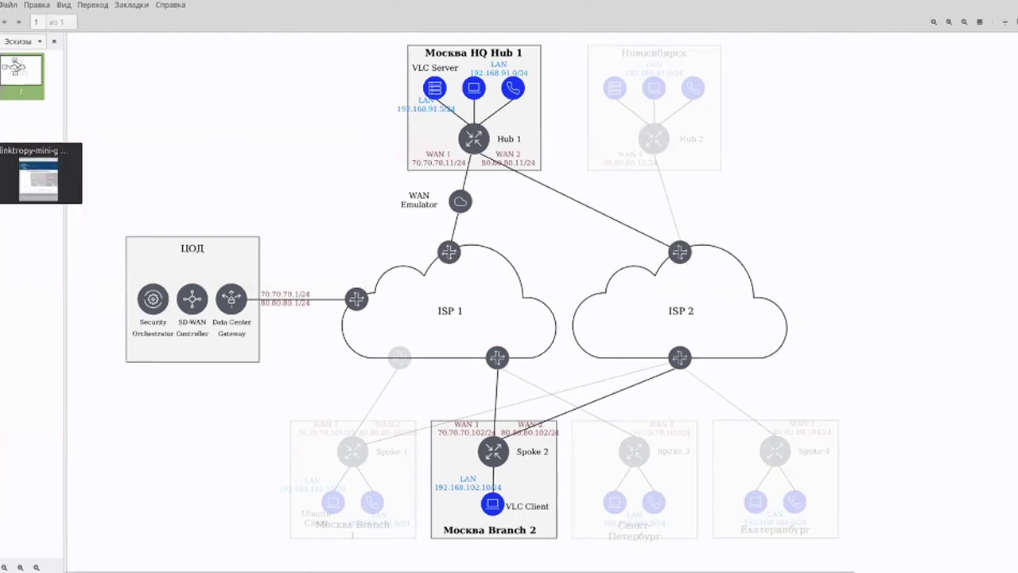
{"action": "key", "text": "super+Up"}
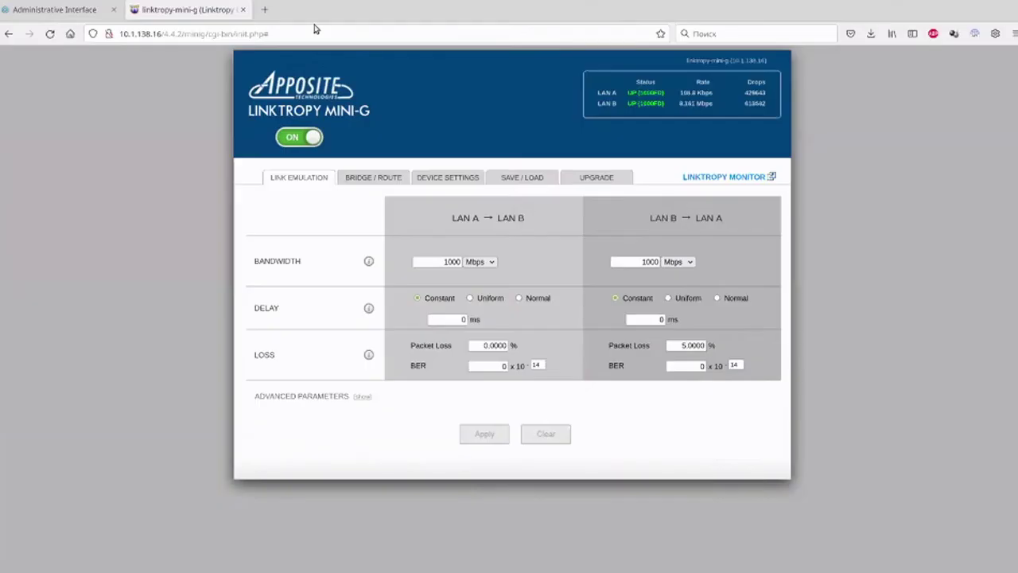
Switch to the Secure SD-WAN administrative interface and show the traffic policy's monitoring templates.
{"action": "left_click", "coordinate": [64, 9]}
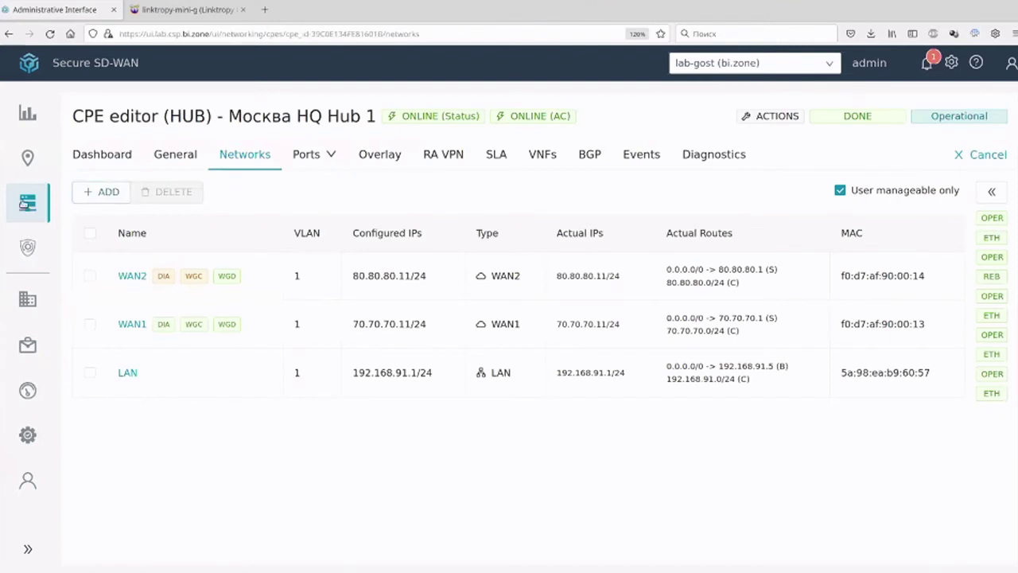
{"action": "mouse_move", "coordinate": [25, 203]}
{"action": "left_click", "coordinate": [121, 256]}
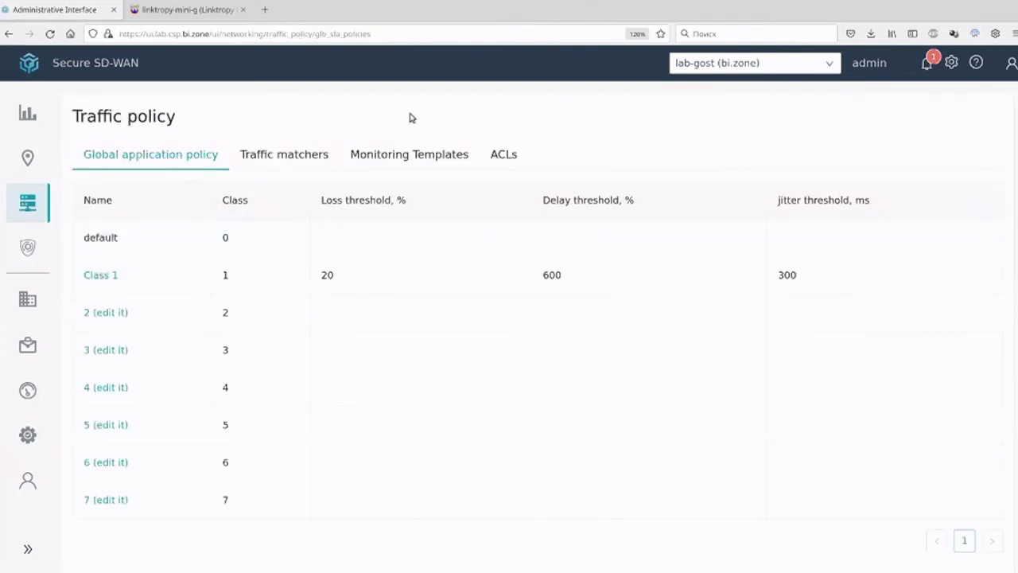
{"action": "left_click", "coordinate": [405, 156]}
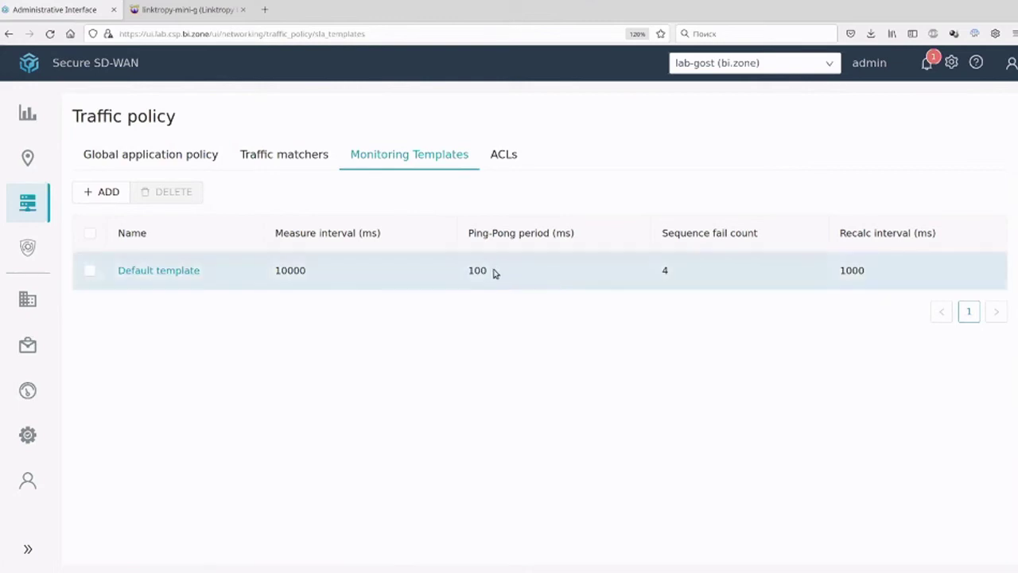
Examine the Default template's measure interval, ping-pong period, sequence fail count and recalc interval by highlighting the values.
{"action": "left_click_drag", "start_coordinate": [494, 273], "coordinate": [459, 276]}
{"action": "left_click_drag", "start_coordinate": [464, 276], "coordinate": [500, 275]}
{"action": "left_click", "coordinate": [500, 275]}
{"action": "mouse_move", "coordinate": [499, 275]}
{"action": "left_mouse_down"}
{"action": "mouse_move", "coordinate": [466, 271]}
{"action": "mouse_move", "coordinate": [508, 274]}
{"action": "left_mouse_up"}
{"action": "left_click", "coordinate": [513, 271]}
{"action": "left_click", "coordinate": [530, 275]}
{"action": "left_click_drag", "start_coordinate": [661, 270], "coordinate": [670, 273]}
{"action": "left_click", "coordinate": [703, 271]}
{"action": "left_click_drag", "start_coordinate": [661, 270], "coordinate": [676, 275]}
{"action": "left_click_drag", "start_coordinate": [466, 273], "coordinate": [485, 271]}
{"action": "left_click_drag", "start_coordinate": [866, 272], "coordinate": [842, 270]}
{"action": "left_click", "coordinate": [856, 285]}
{"action": "double_click", "coordinate": [310, 271]}
{"action": "left_click", "coordinate": [307, 277]}
{"action": "left_click_drag", "start_coordinate": [287, 271], "coordinate": [269, 273]}
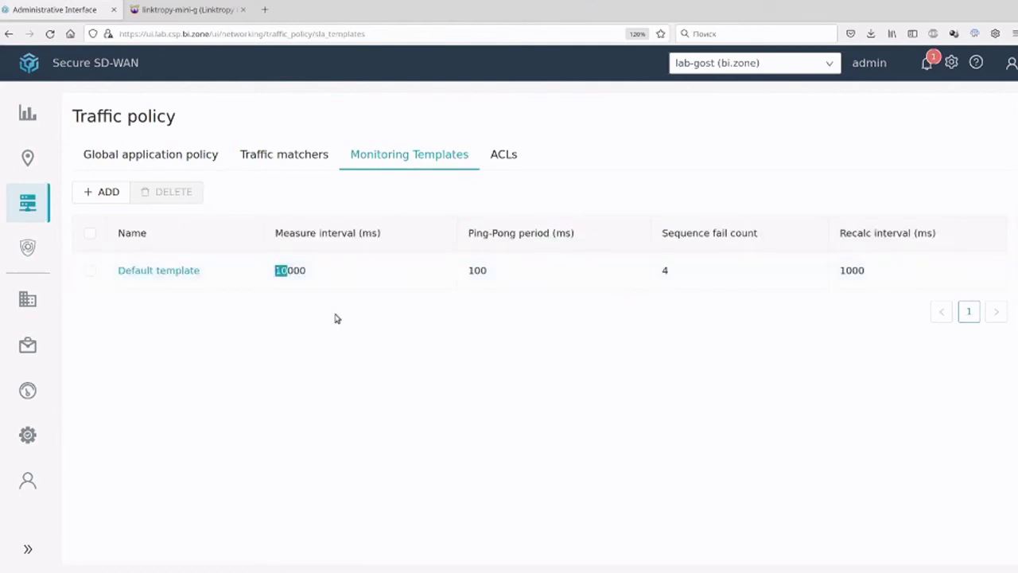
{"action": "left_click", "coordinate": [496, 273]}
{"action": "left_click_drag", "start_coordinate": [466, 274], "coordinate": [492, 276]}
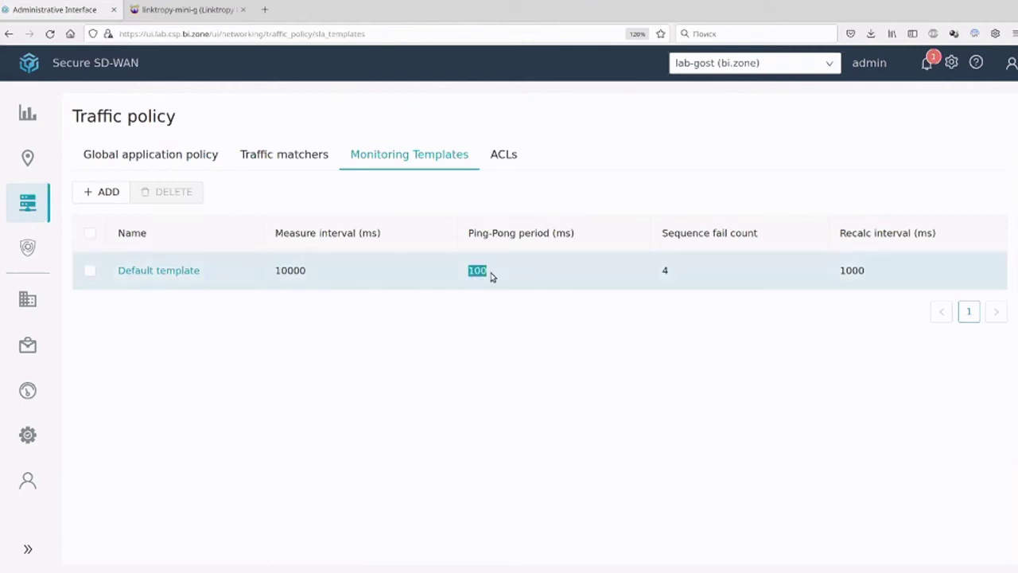
{"action": "left_click", "coordinate": [514, 319]}
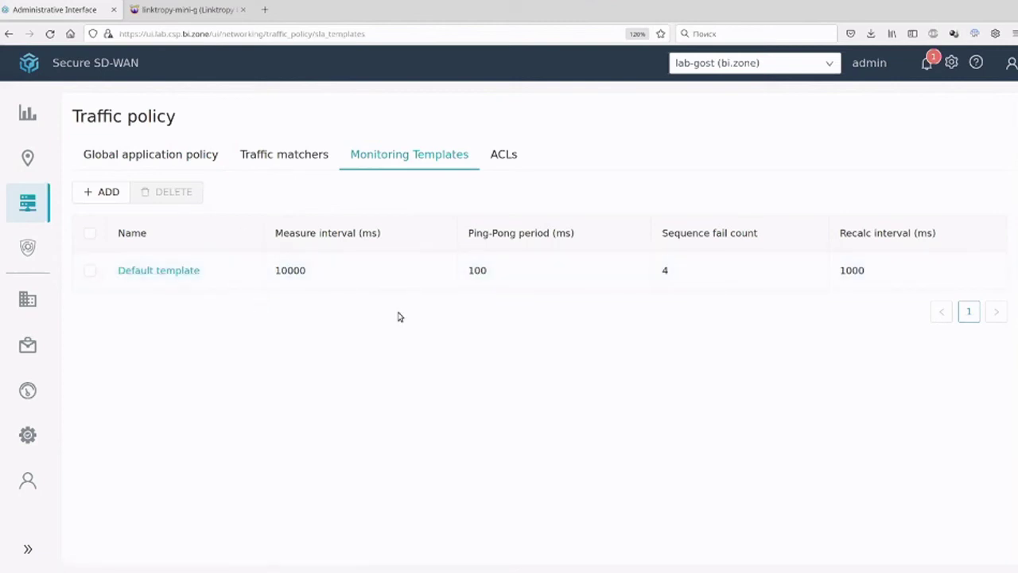
Inspect the default entry of the default traffic matcher in its editor, and close it without changes.
{"action": "left_click", "coordinate": [301, 153]}
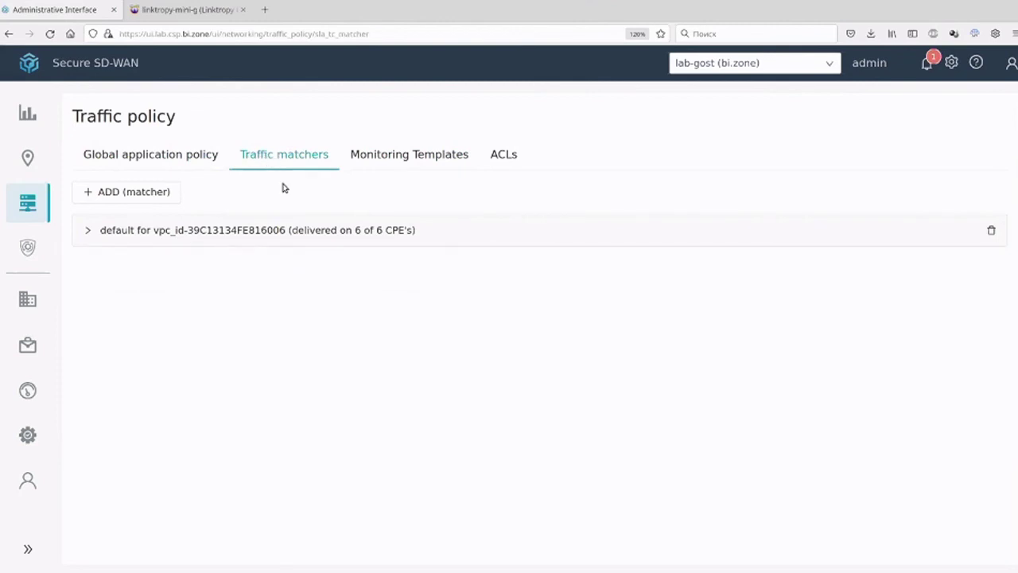
{"action": "left_click", "coordinate": [231, 231]}
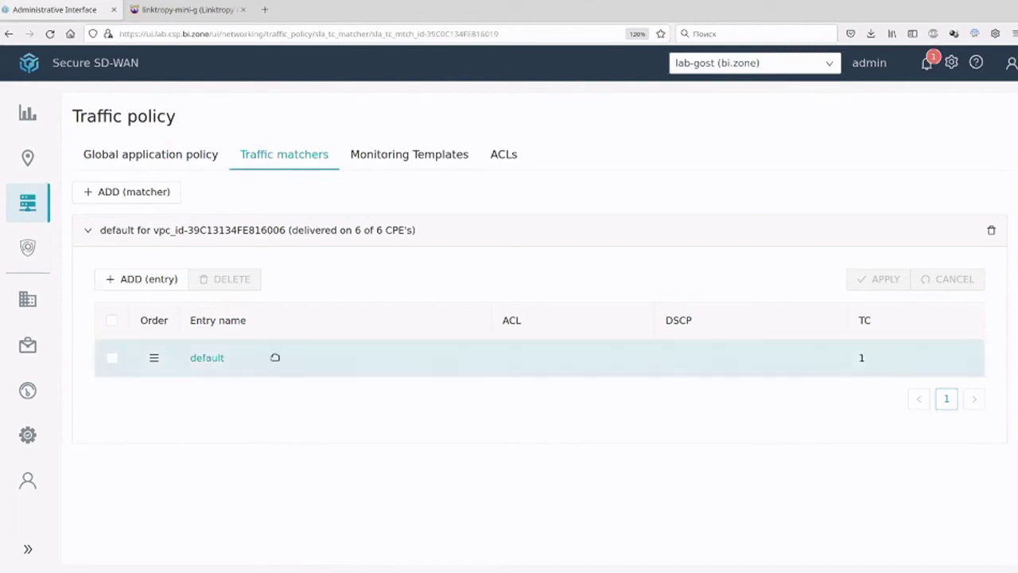
{"action": "left_click", "coordinate": [209, 359]}
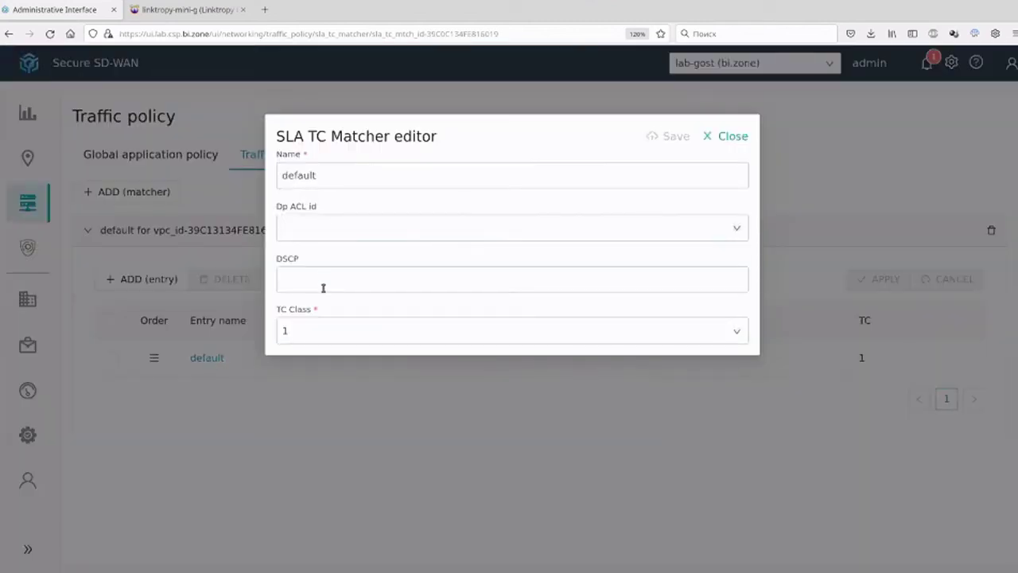
{"action": "left_click", "coordinate": [725, 137]}
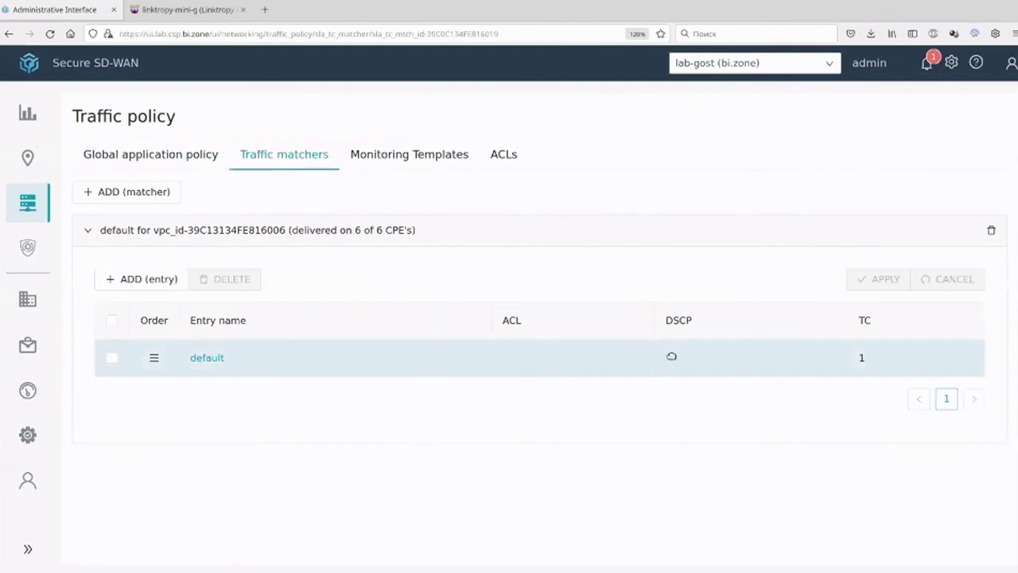
Review the loss threshold of Class 1 in the global application policy.
{"action": "left_click", "coordinate": [192, 159]}
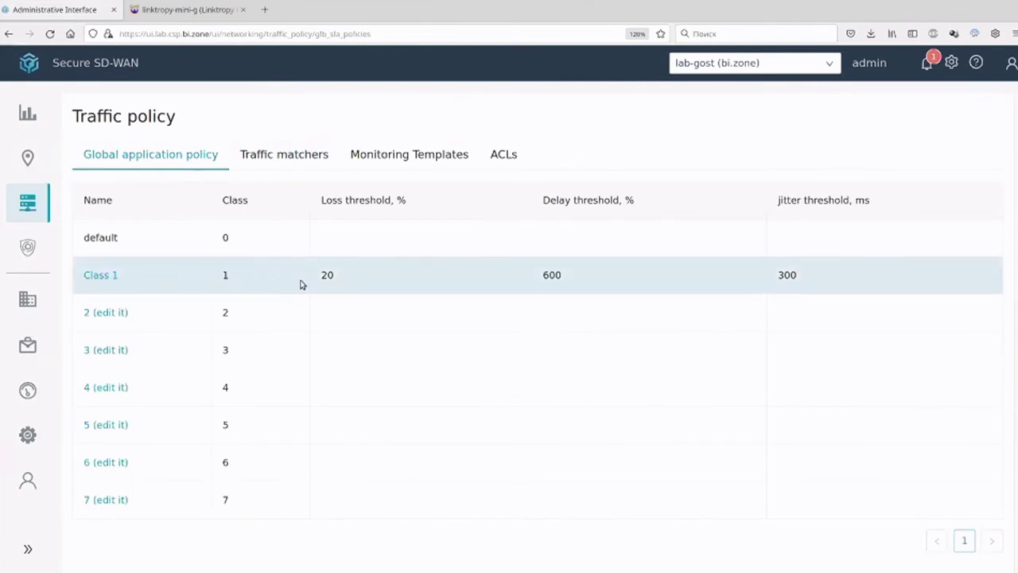
{"action": "left_click_drag", "start_coordinate": [312, 279], "coordinate": [352, 277]}
{"action": "left_click", "coordinate": [328, 275]}
{"action": "double_click", "coordinate": [326, 275]}
{"action": "left_click", "coordinate": [424, 272]}
{"action": "double_click", "coordinate": [327, 274]}
{"action": "left_click", "coordinate": [427, 275]}
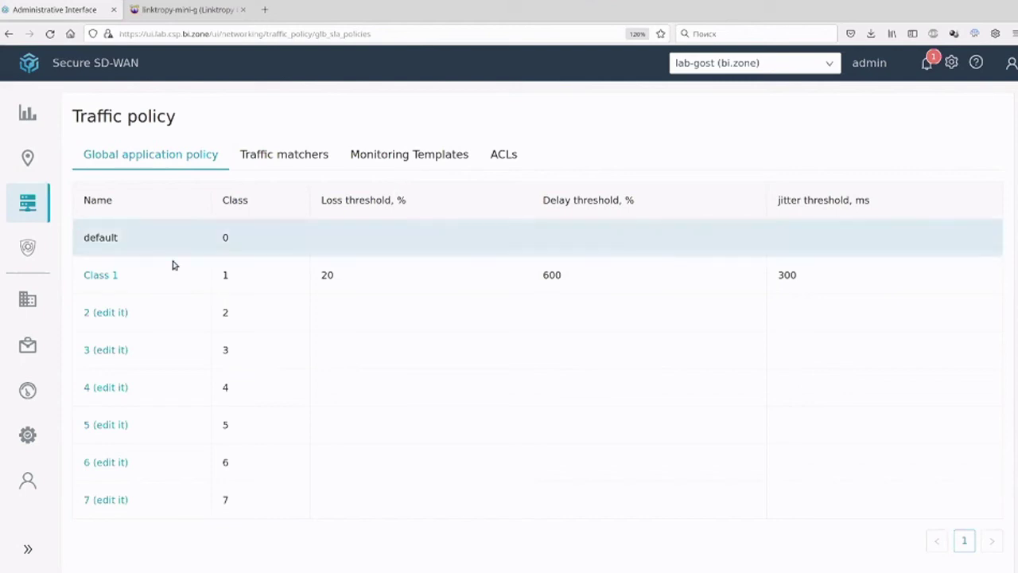
Set the drop level of Class 1 to 2 in the global application policy, save it and check the updated loss threshold.
{"action": "left_click", "coordinate": [108, 276]}
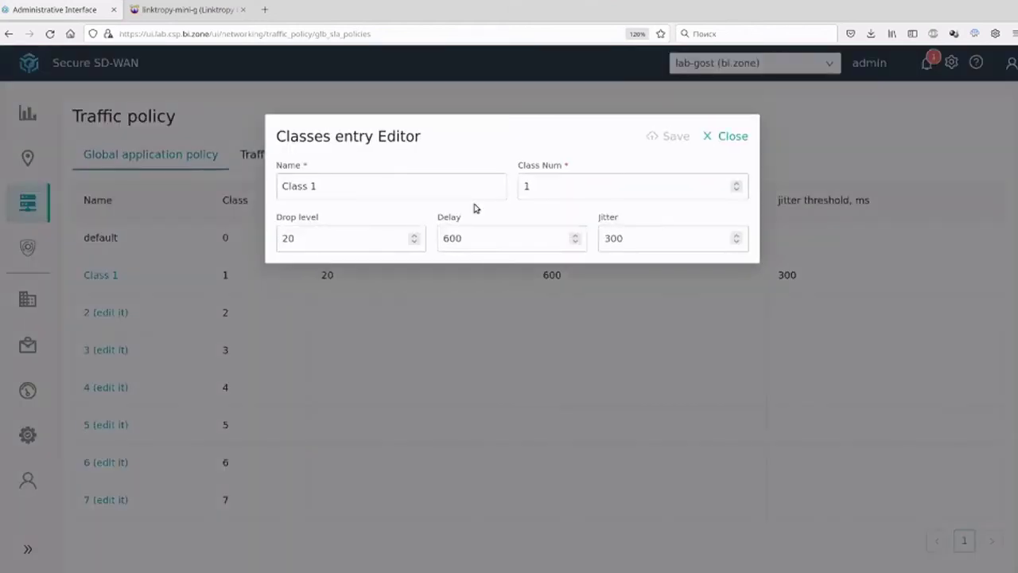
{"action": "left_click_drag", "start_coordinate": [320, 236], "coordinate": [253, 235]}
{"action": "type", "text": "2"}
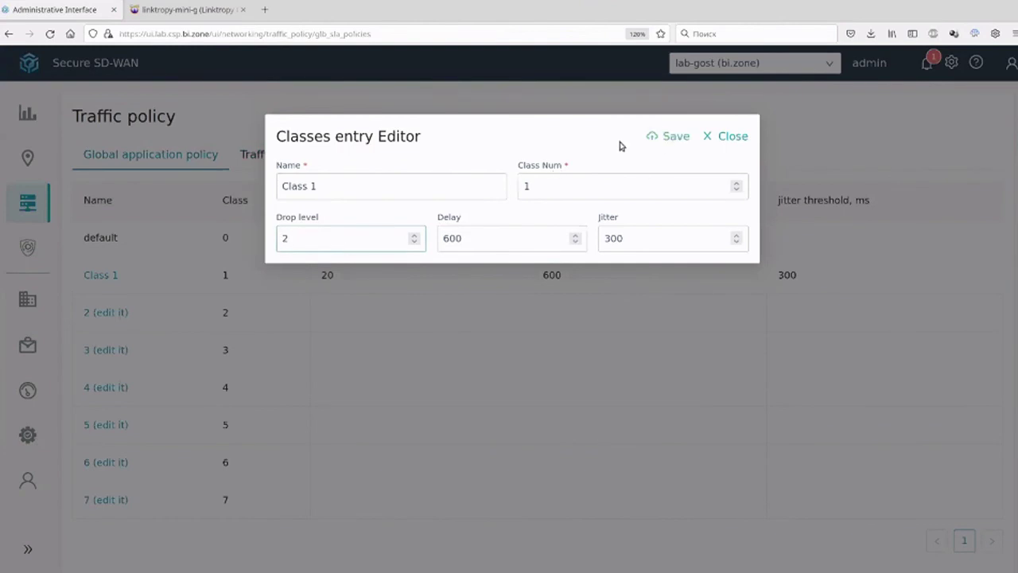
{"action": "left_click", "coordinate": [661, 144]}
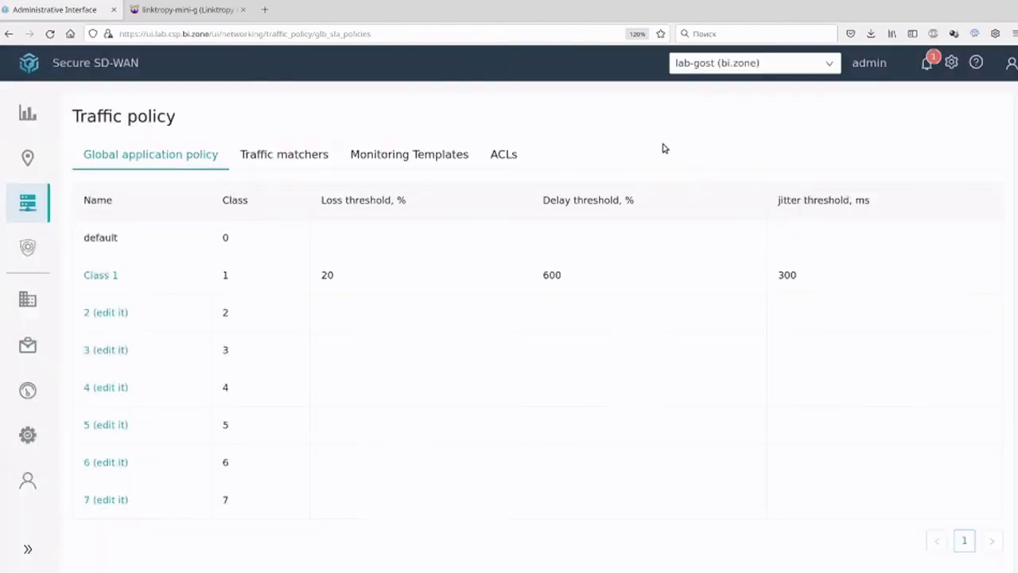
{"action": "double_click", "coordinate": [323, 275]}
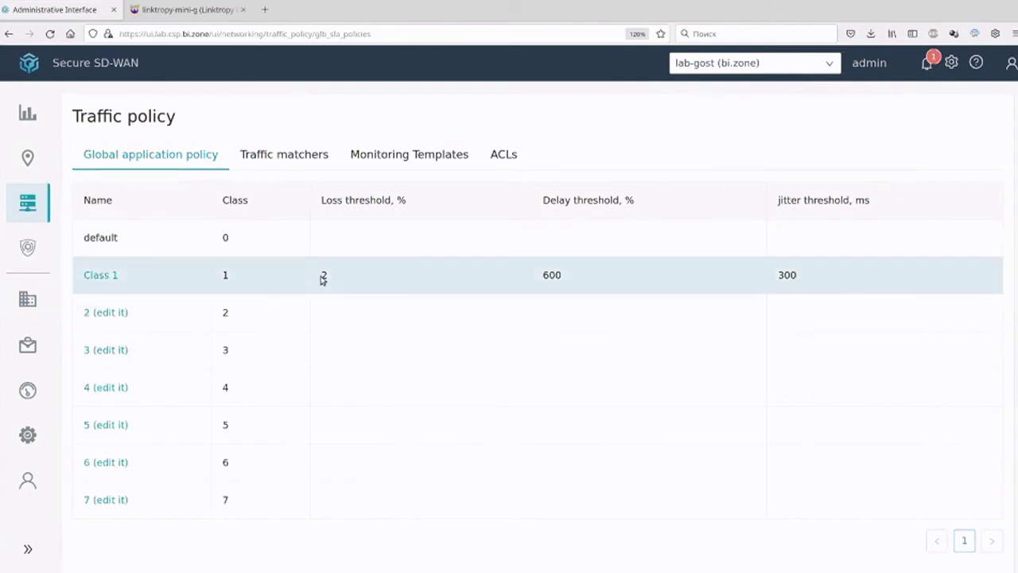
Check the video stream in VLC, and inspect the packet loss set in the Linktropy Mini-G link emulation page.
{"action": "mouse_move", "coordinate": [30, 250]}
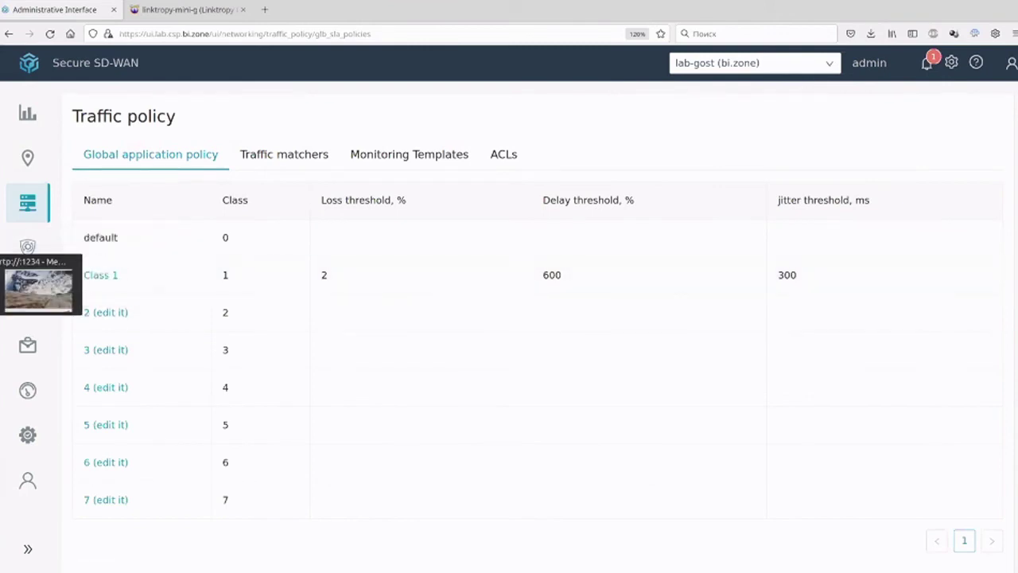
{"action": "left_click", "coordinate": [38, 288]}
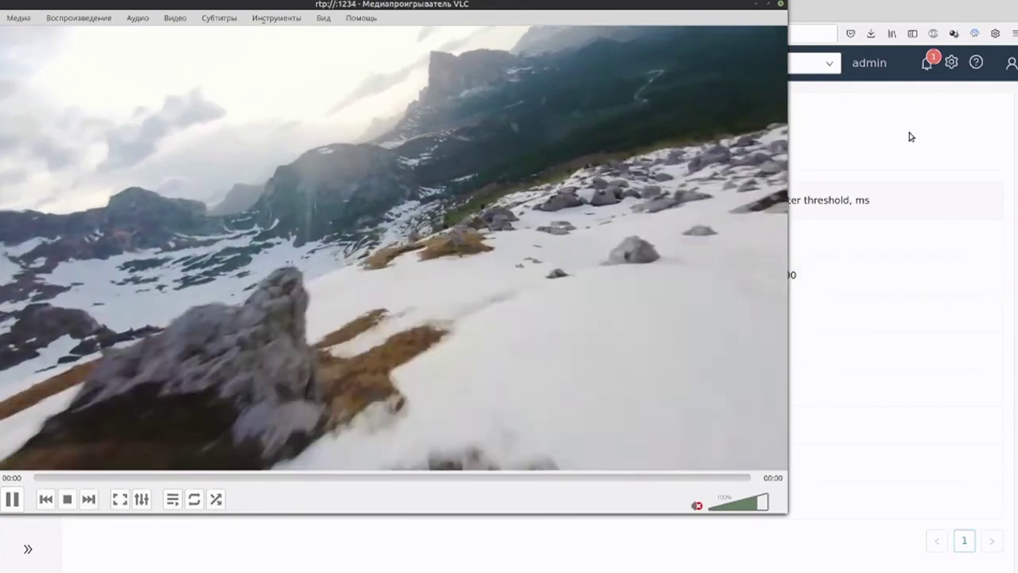
{"action": "left_click", "coordinate": [911, 137]}
{"action": "left_click", "coordinate": [188, 10]}
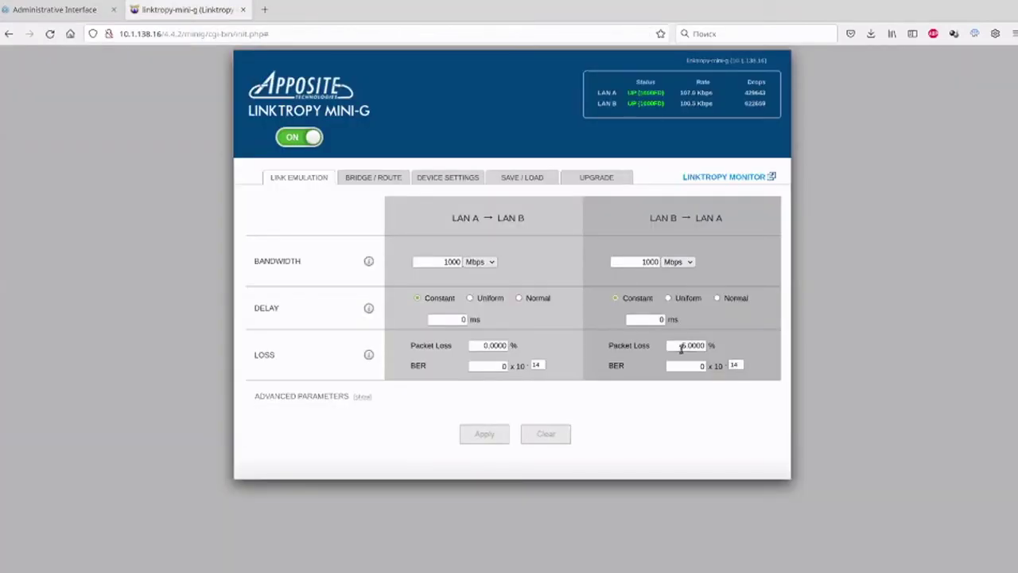
Switch back to Secure SD-WAN and examine the overlay peers health of Москва HQ Hub 1, highlighting the first peer's class 0 healthPerc.
{"action": "left_click", "coordinate": [16, 8]}
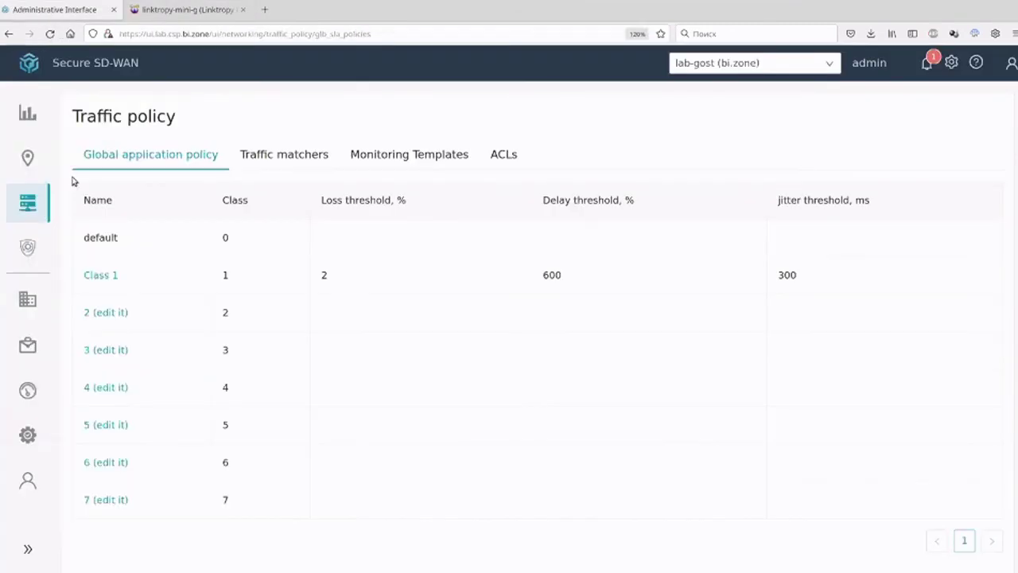
{"action": "mouse_move", "coordinate": [34, 206]}
{"action": "left_click", "coordinate": [131, 223]}
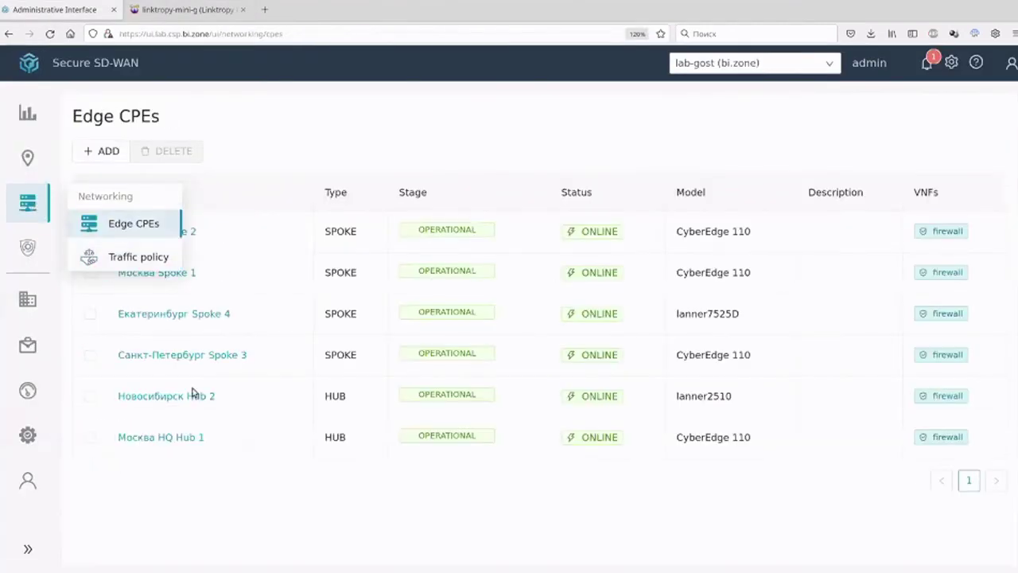
{"action": "left_click", "coordinate": [171, 437]}
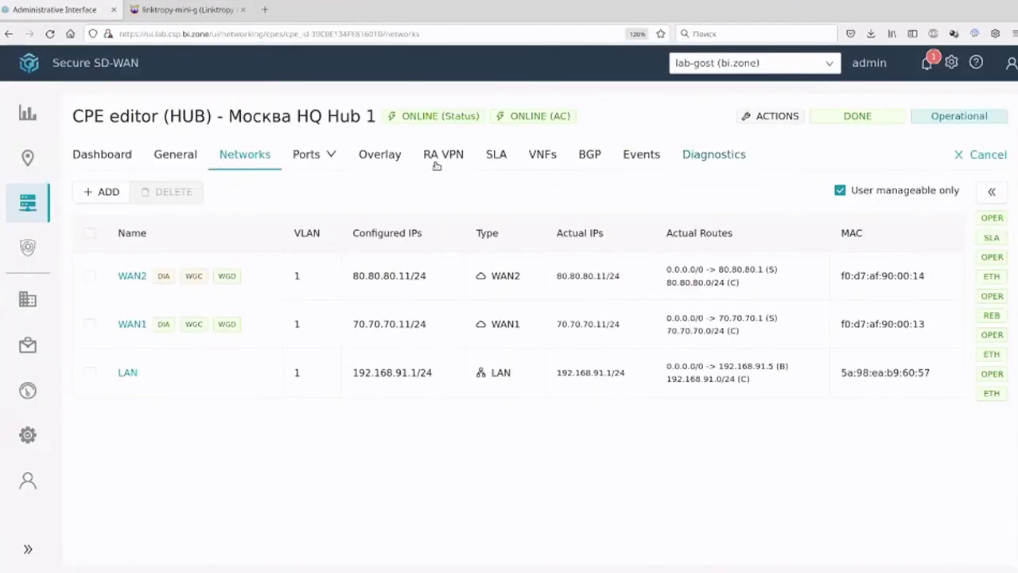
{"action": "left_click", "coordinate": [396, 155]}
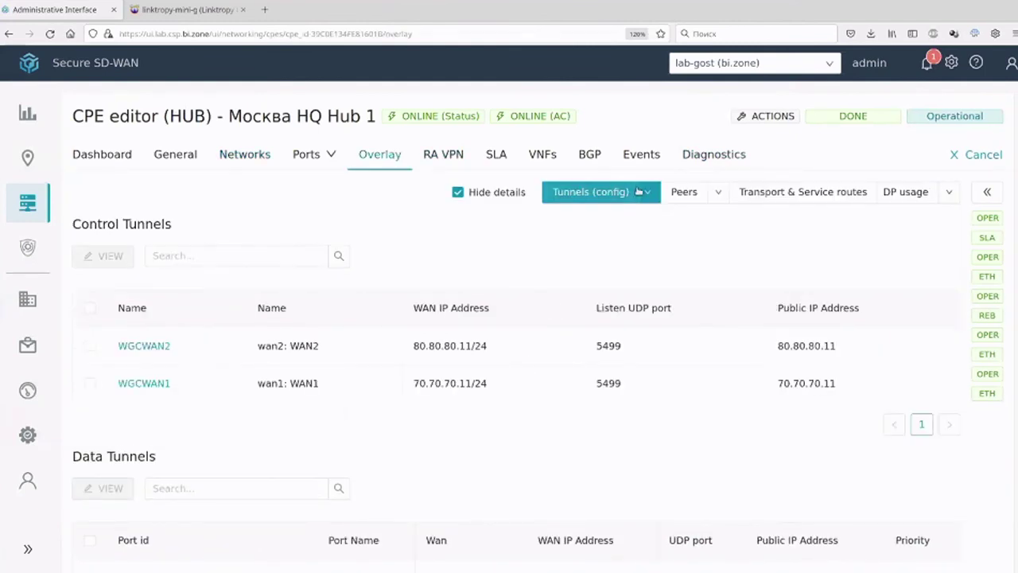
{"action": "left_click", "coordinate": [710, 197]}
{"action": "left_click", "coordinate": [716, 194]}
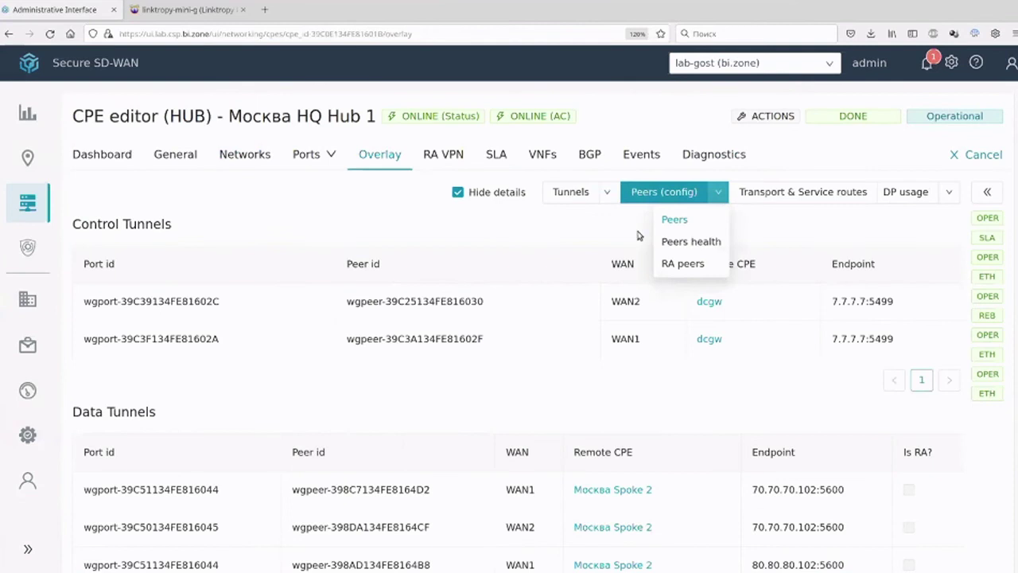
{"action": "left_click", "coordinate": [711, 197]}
{"action": "left_click", "coordinate": [711, 198]}
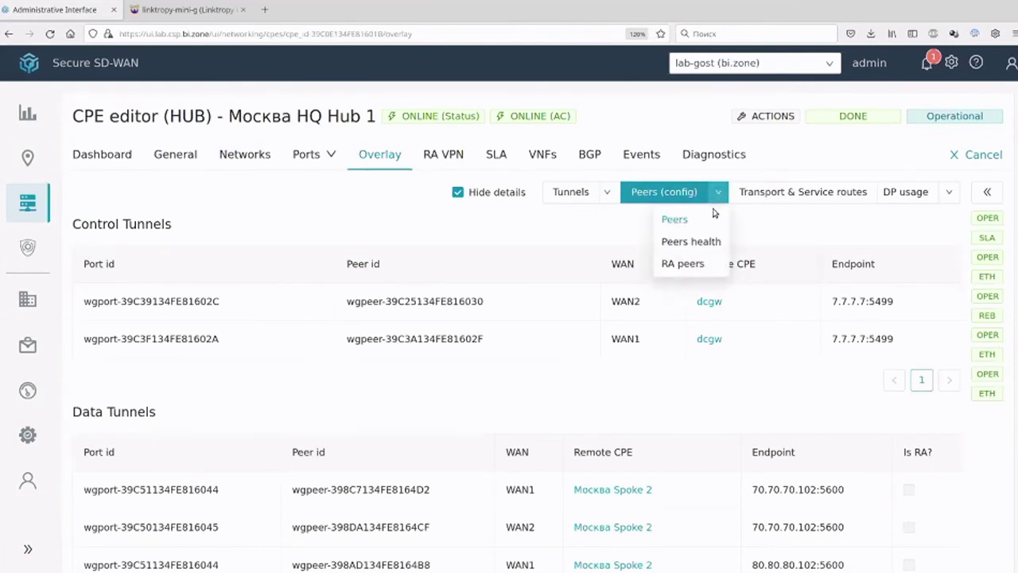
{"action": "left_click", "coordinate": [691, 242]}
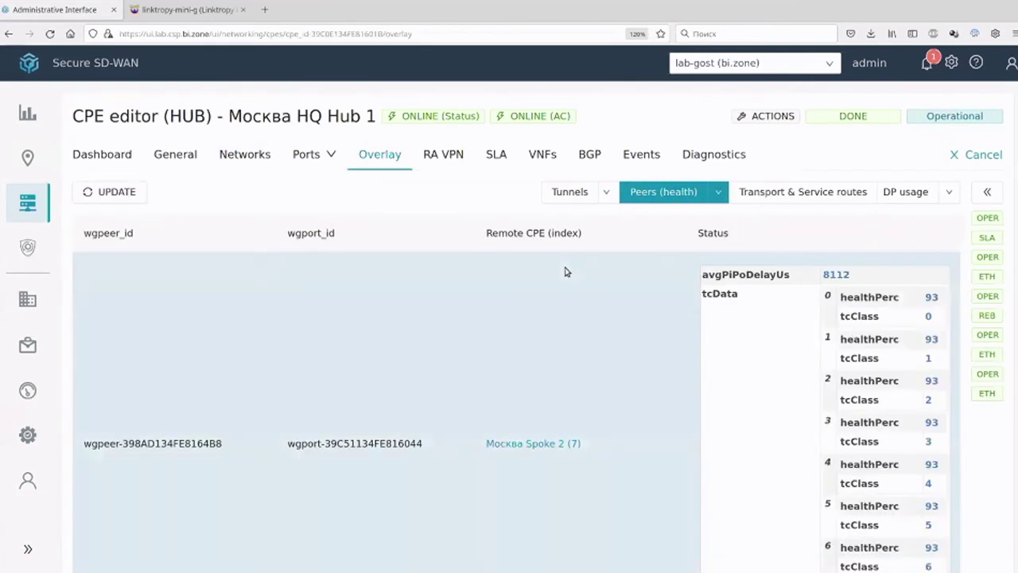
{"action": "scroll", "coordinate": [773, 323], "scroll_direction": "down", "scroll_amount": 2}
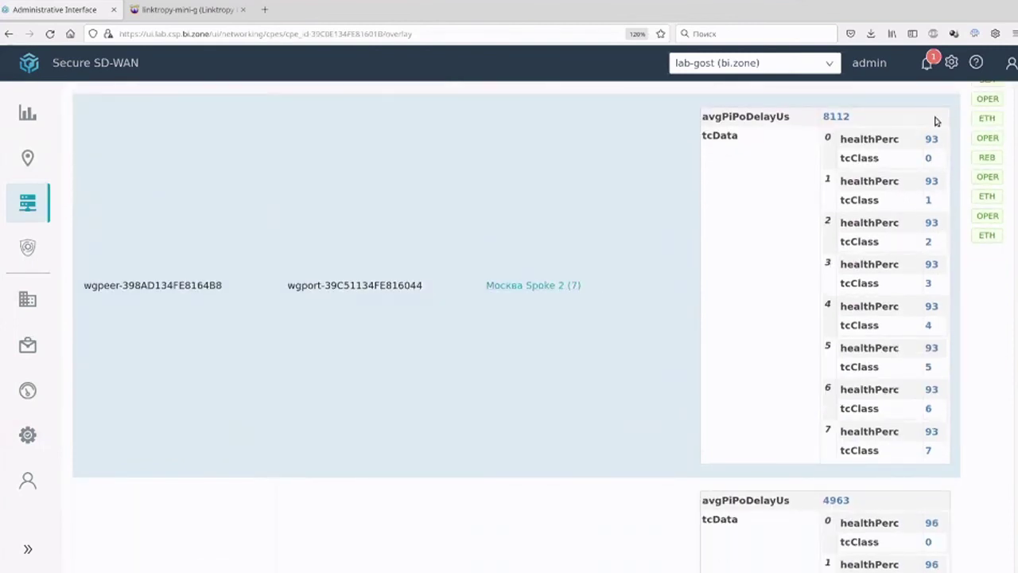
{"action": "left_click_drag", "start_coordinate": [939, 141], "coordinate": [922, 140]}
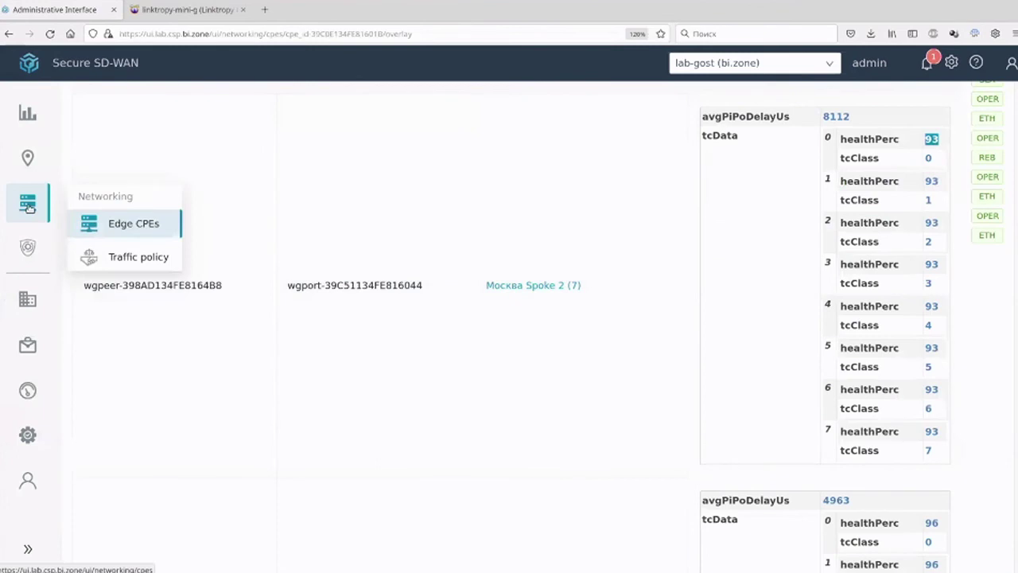
Set the drop level of Class 1 to 20 in the global application policy and save it.
{"action": "left_click", "coordinate": [27, 205]}
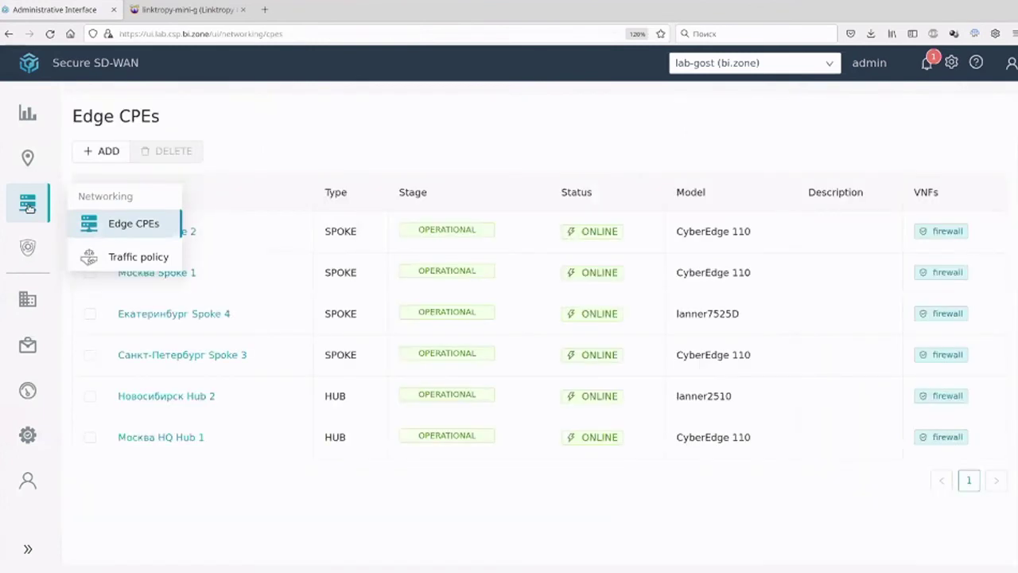
{"action": "left_click", "coordinate": [131, 257]}
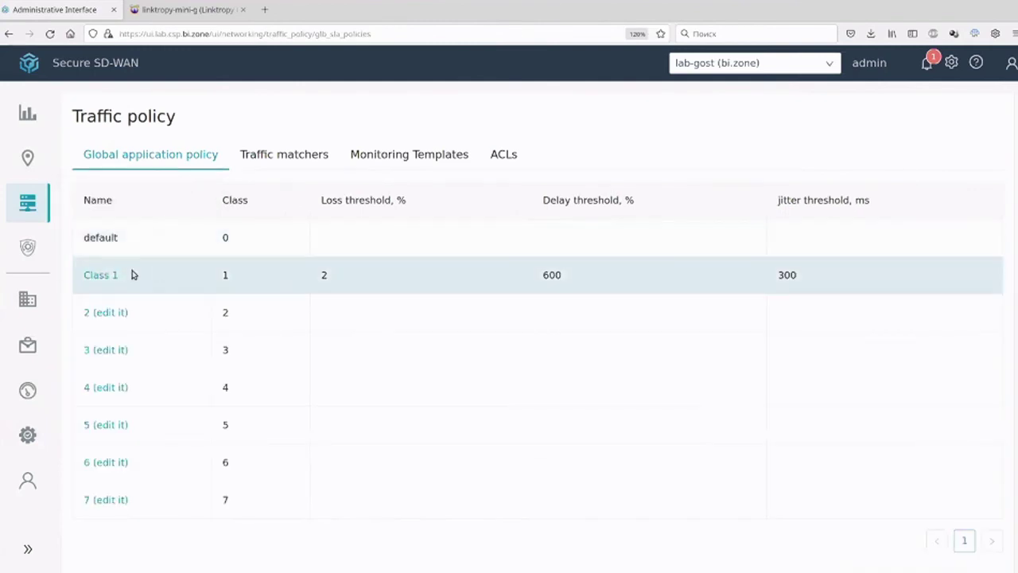
{"action": "left_click", "coordinate": [116, 274]}
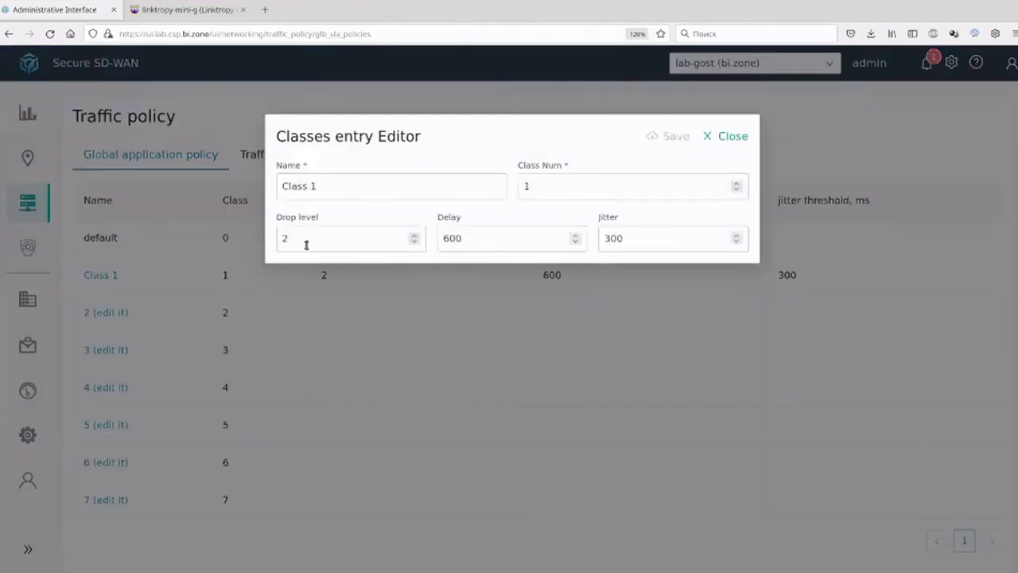
{"action": "left_click", "coordinate": [306, 244]}
{"action": "type", "text": "0"}
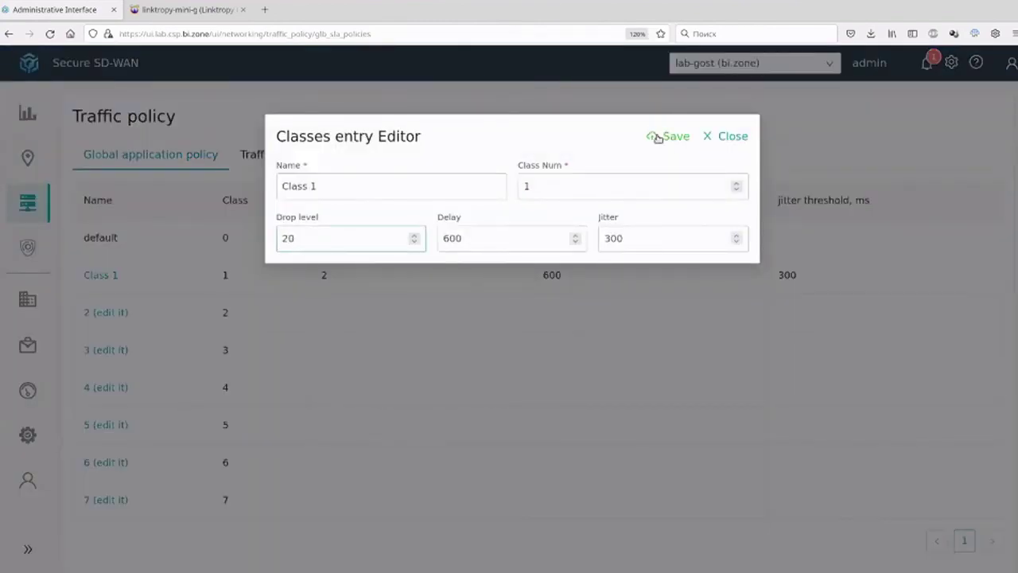
{"action": "left_click", "coordinate": [657, 138]}
Check the provisioning stage of the Edge CPEs.
{"action": "mouse_move", "coordinate": [35, 204]}
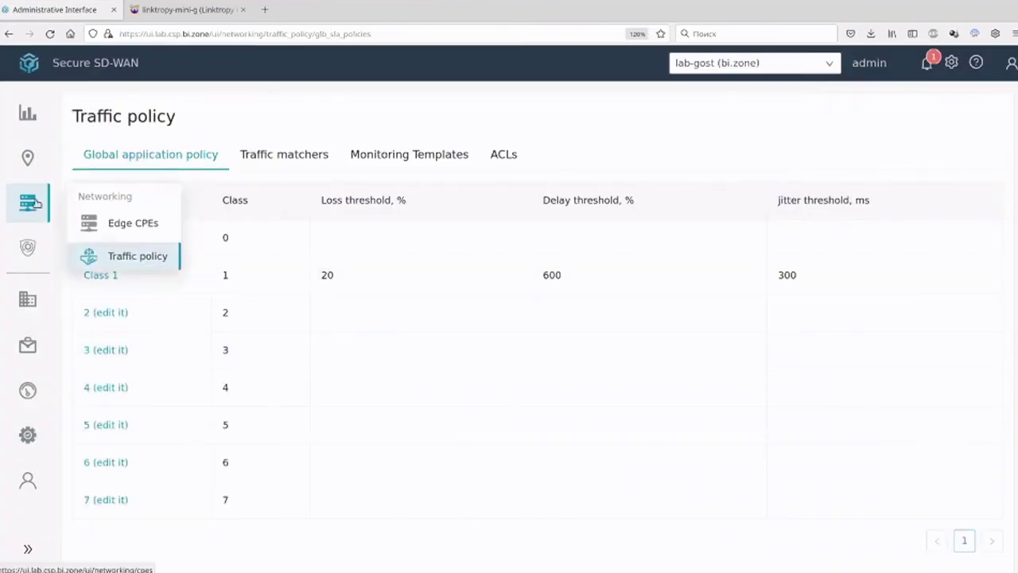
{"action": "left_click", "coordinate": [128, 223]}
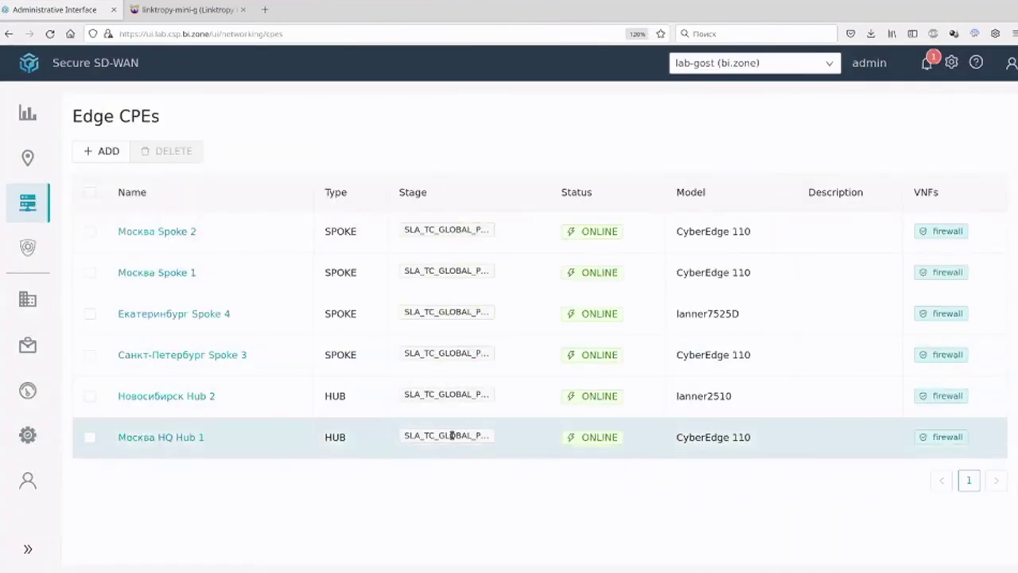
{"action": "mouse_move", "coordinate": [30, 248]}
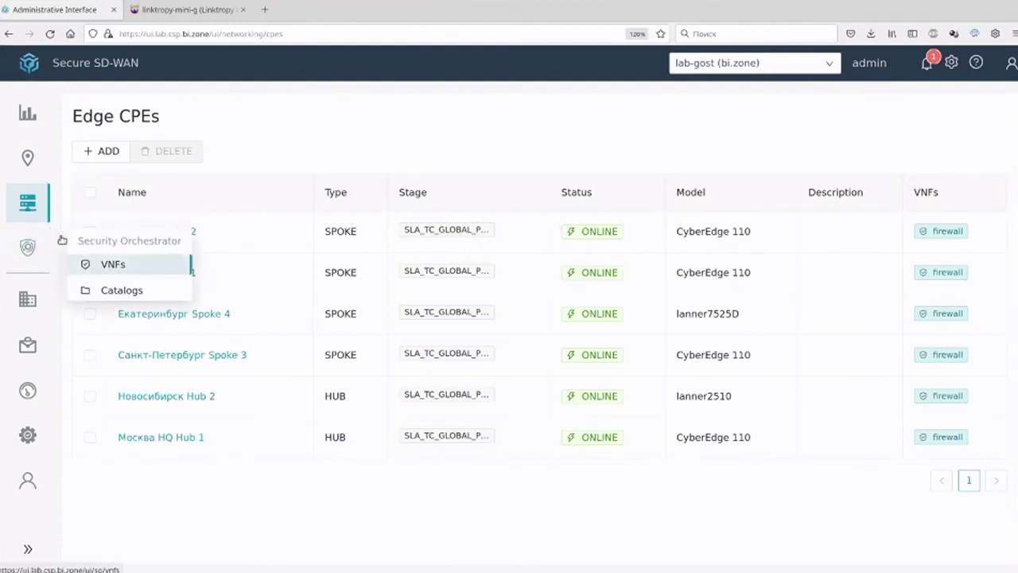
Start a new ACL in the traffic policy and ready its name for entry.
{"action": "mouse_move", "coordinate": [35, 200]}
{"action": "left_click", "coordinate": [116, 253]}
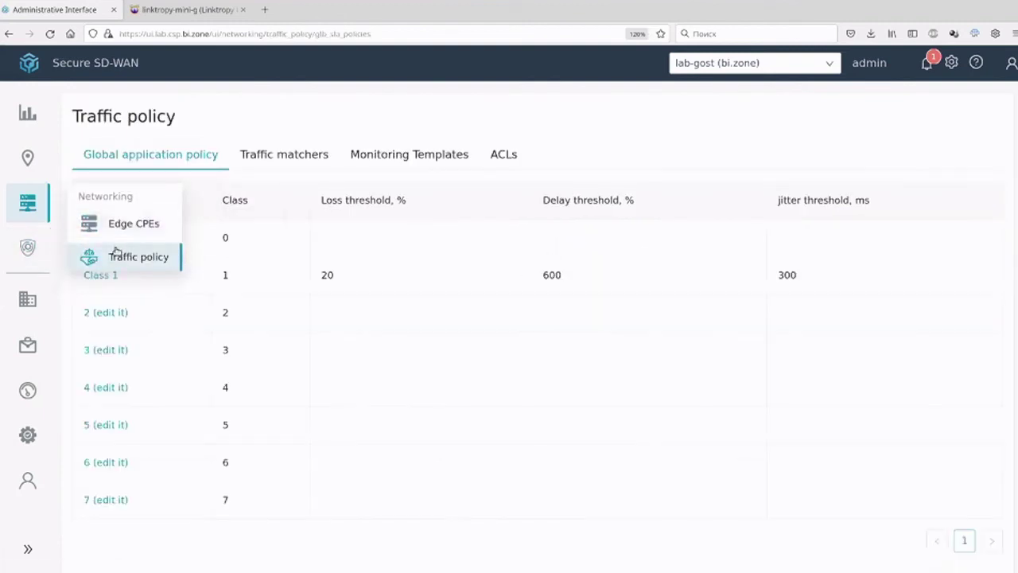
{"action": "left_click", "coordinate": [504, 156]}
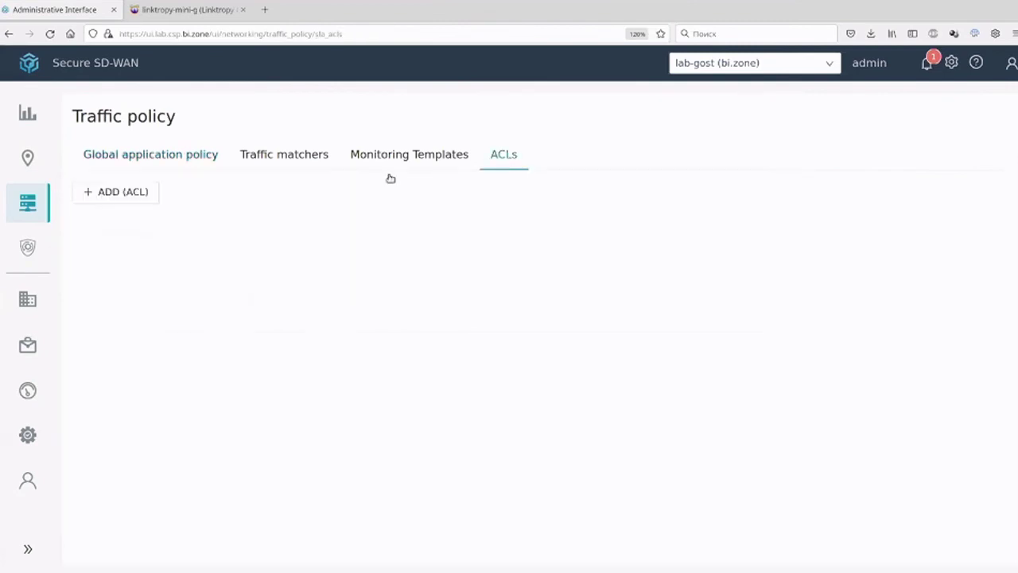
{"action": "left_click", "coordinate": [129, 193]}
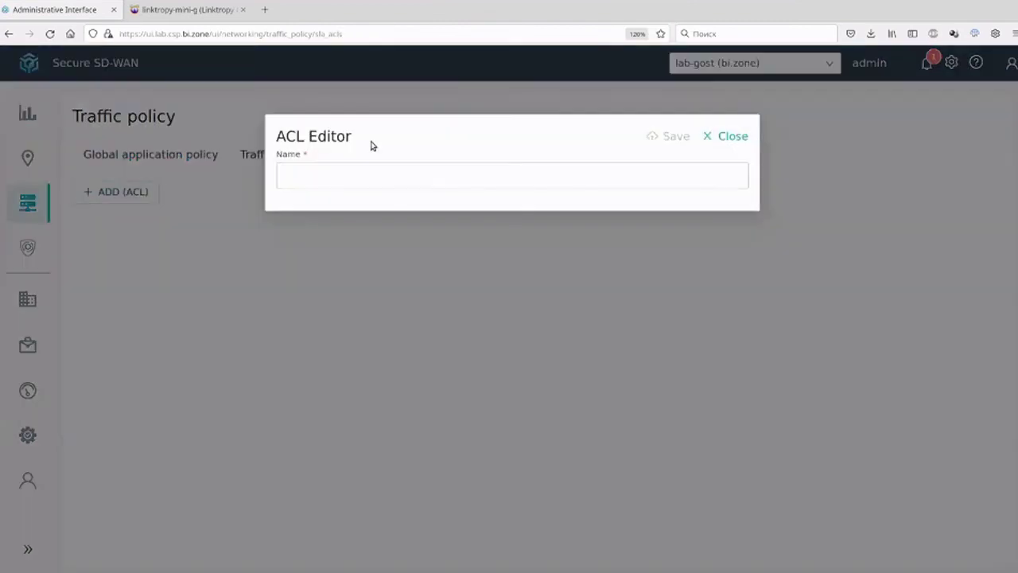
{"action": "left_click", "coordinate": [443, 175]}
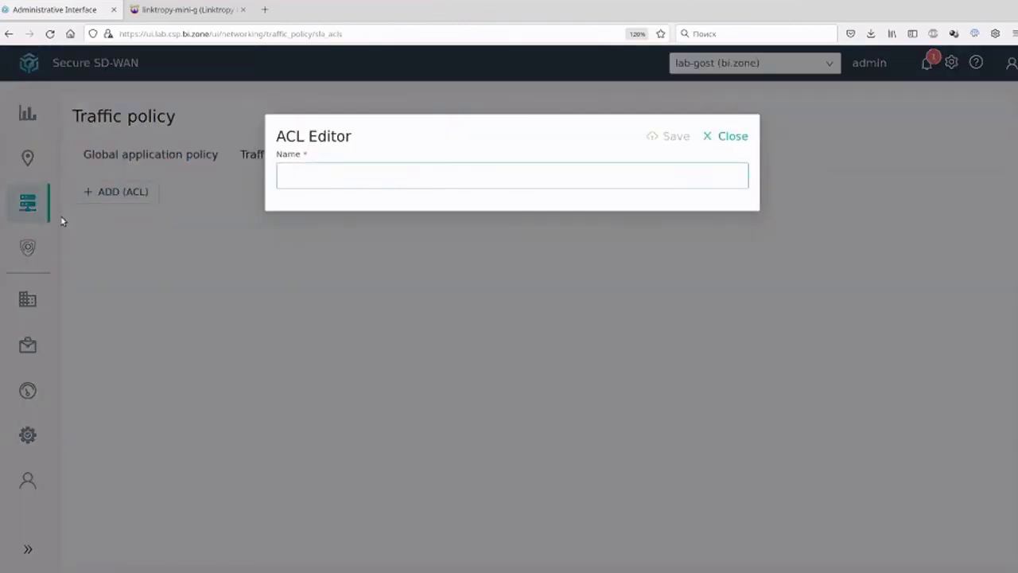
Switch to the network diagram and copy the VLC Server's LAN address 192.168.91.5/24.
{"action": "mouse_move", "coordinate": [36, 234]}
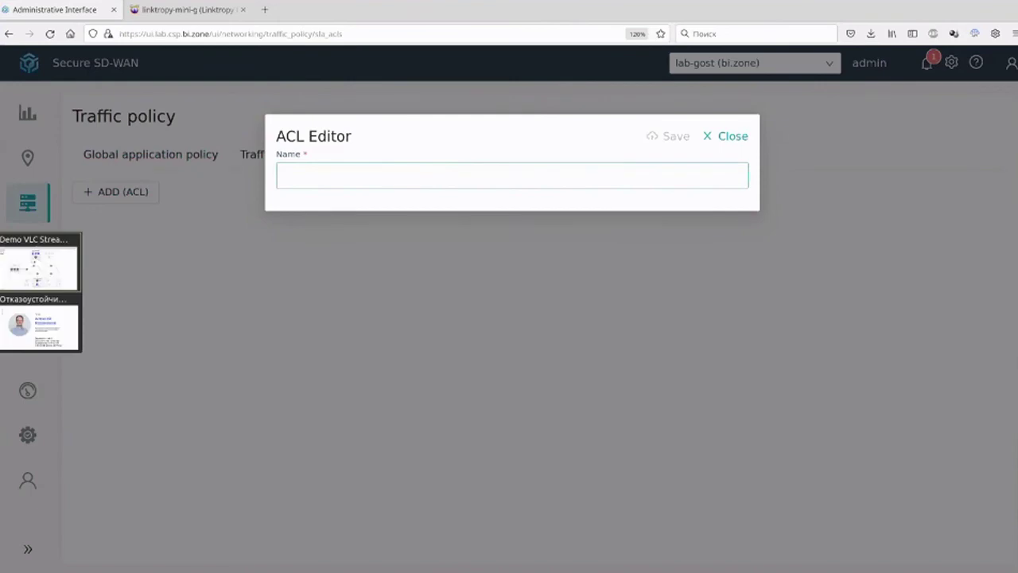
{"action": "left_click", "coordinate": [28, 264]}
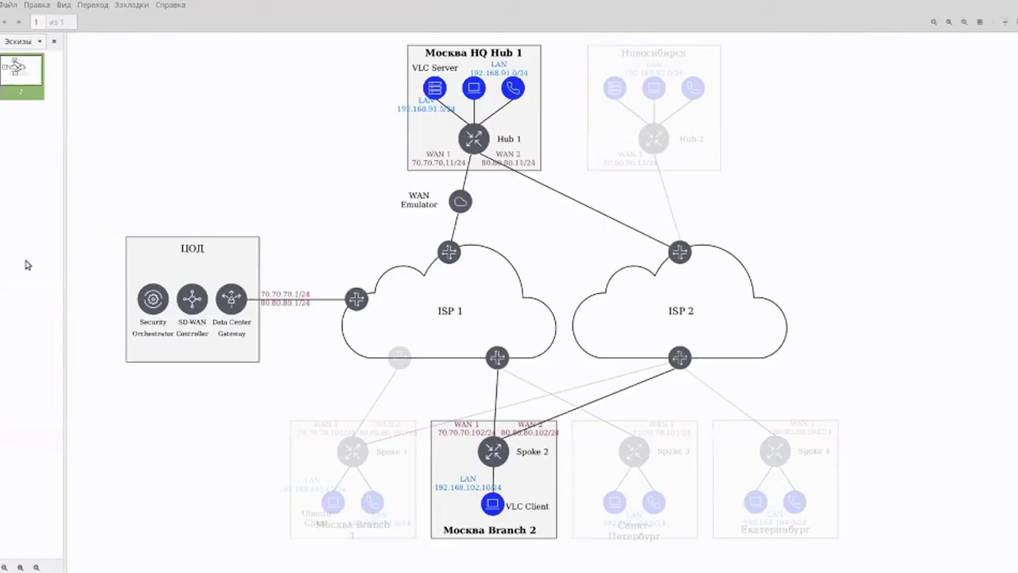
{"action": "double_click", "coordinate": [405, 107]}
{"action": "key", "text": "ctrl+c"}
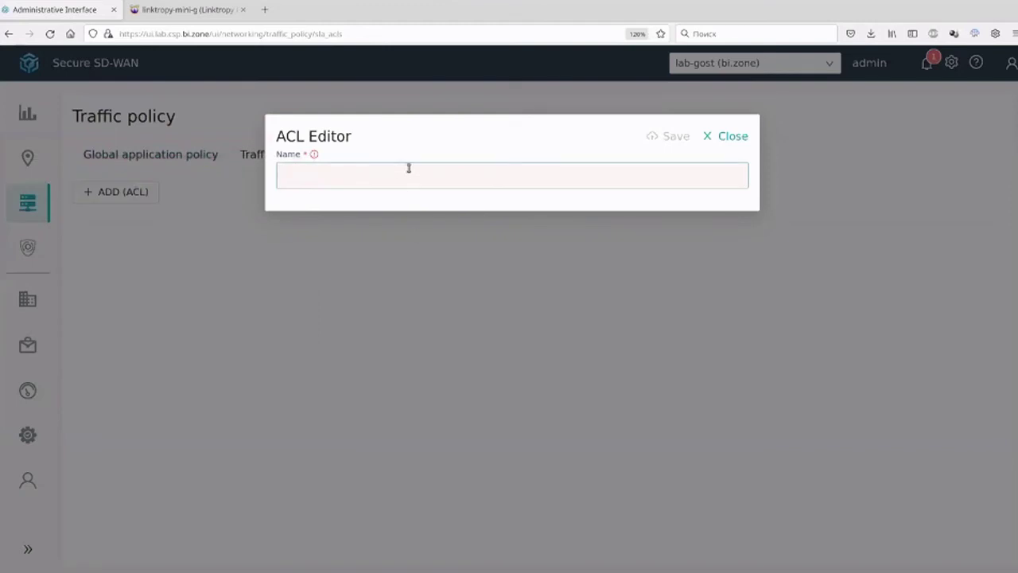
Back in the ACL editor, name the new ACL VLC, save it and expand its entries.
{"action": "key", "text": "BackSpace"}
{"action": "left_click", "coordinate": [672, 137]}
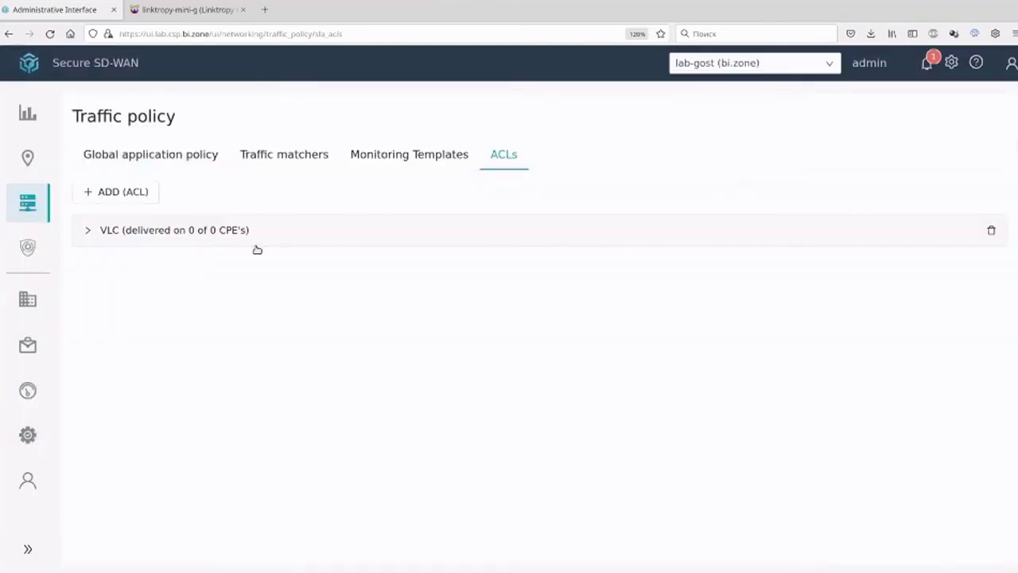
{"action": "left_click", "coordinate": [155, 230]}
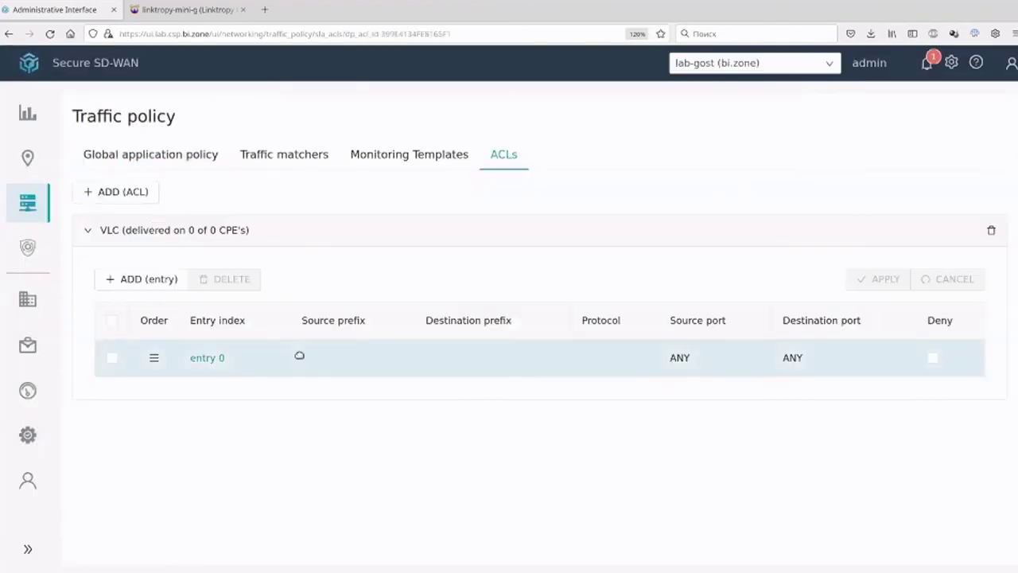
Set the VLC ACL's entry 0 to source prefix 192.168.91.5/24, destination prefix 0.0.0.0/0 and action Allow, and apply it.
{"action": "left_click", "coordinate": [206, 358]}
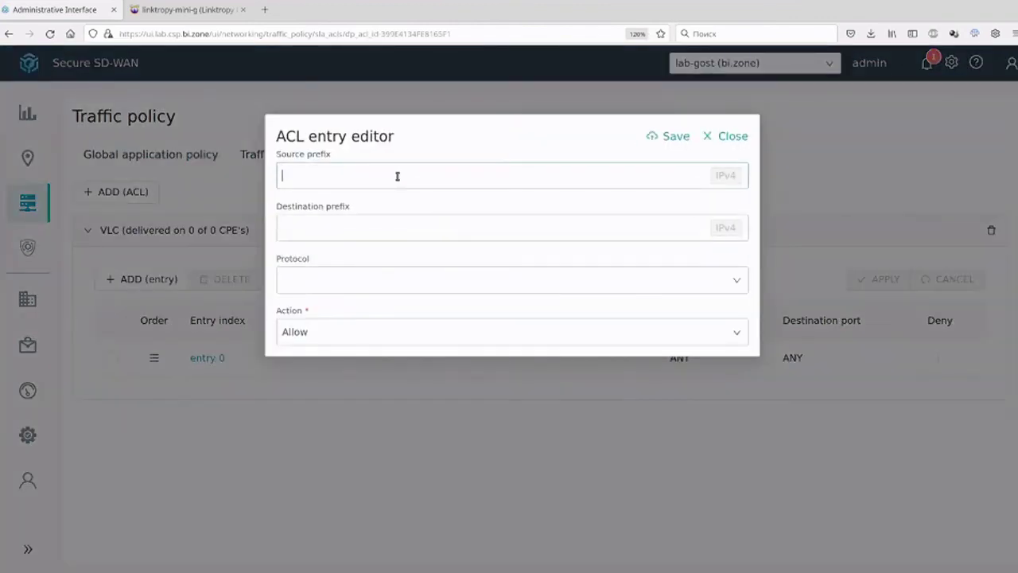
{"action": "key", "text": "ctrl+v"}
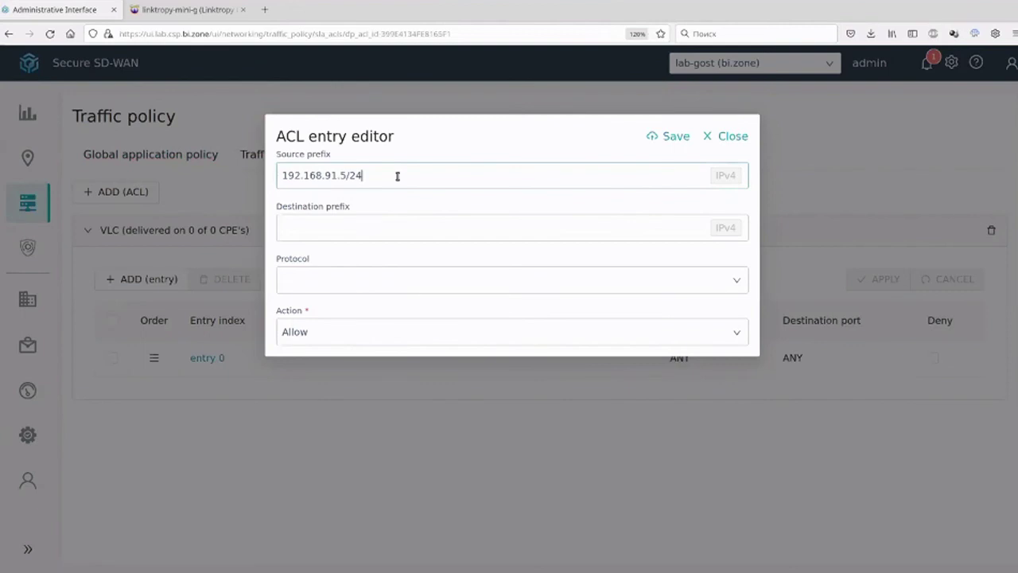
{"action": "left_click", "coordinate": [381, 237]}
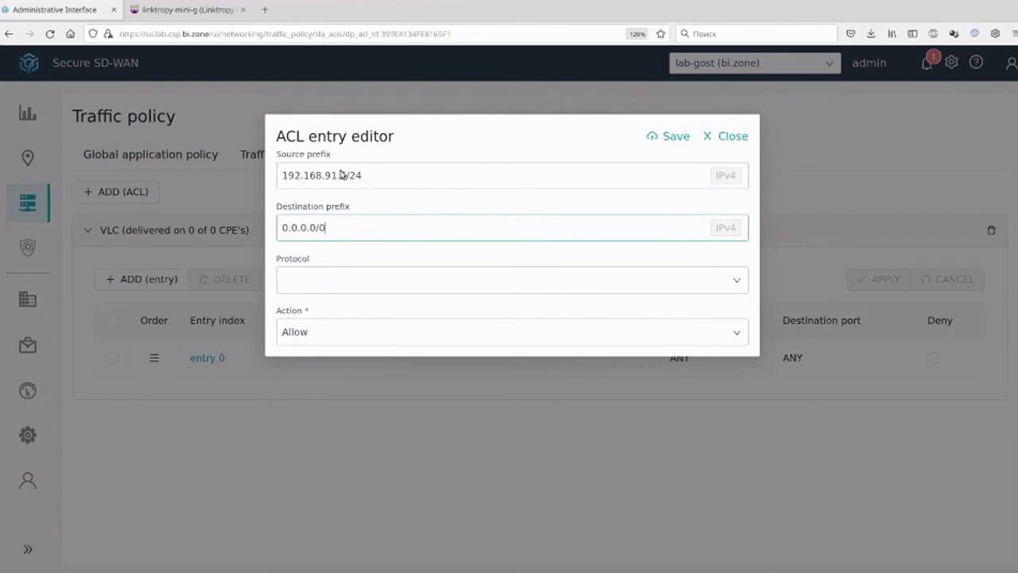
{"action": "left_click", "coordinate": [328, 279]}
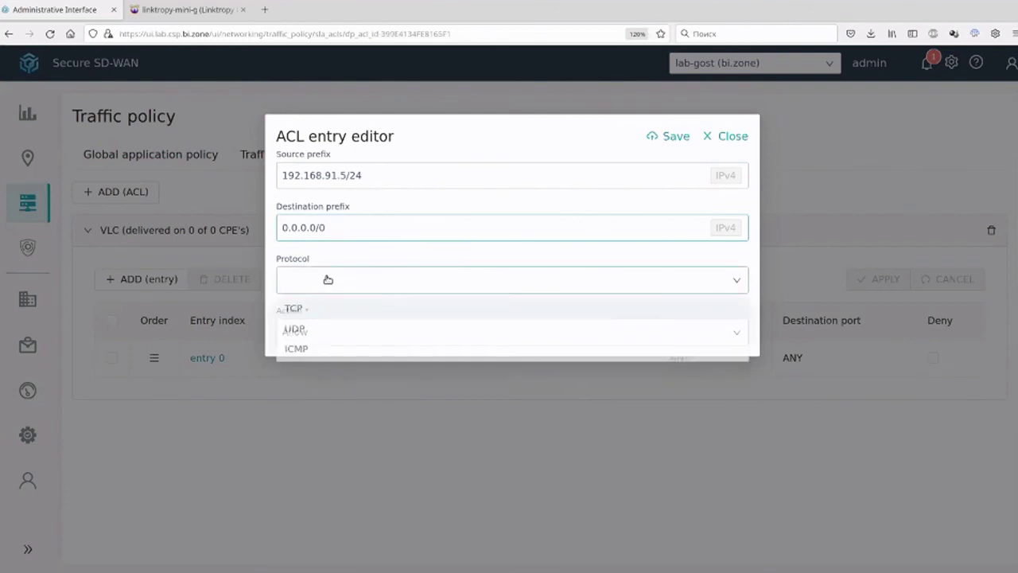
{"action": "left_click", "coordinate": [316, 259]}
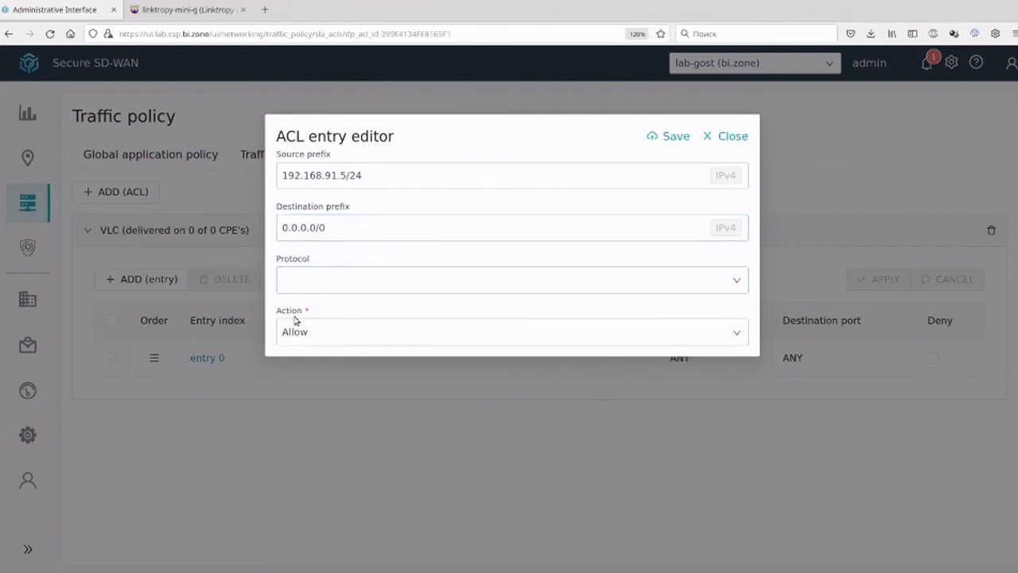
{"action": "left_click", "coordinate": [326, 333]}
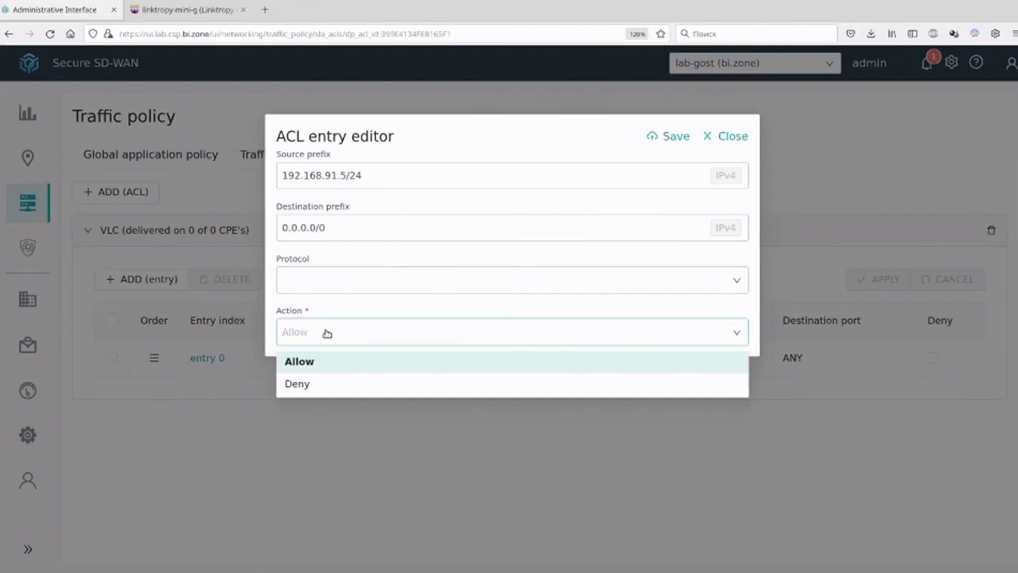
{"action": "left_click", "coordinate": [326, 333]}
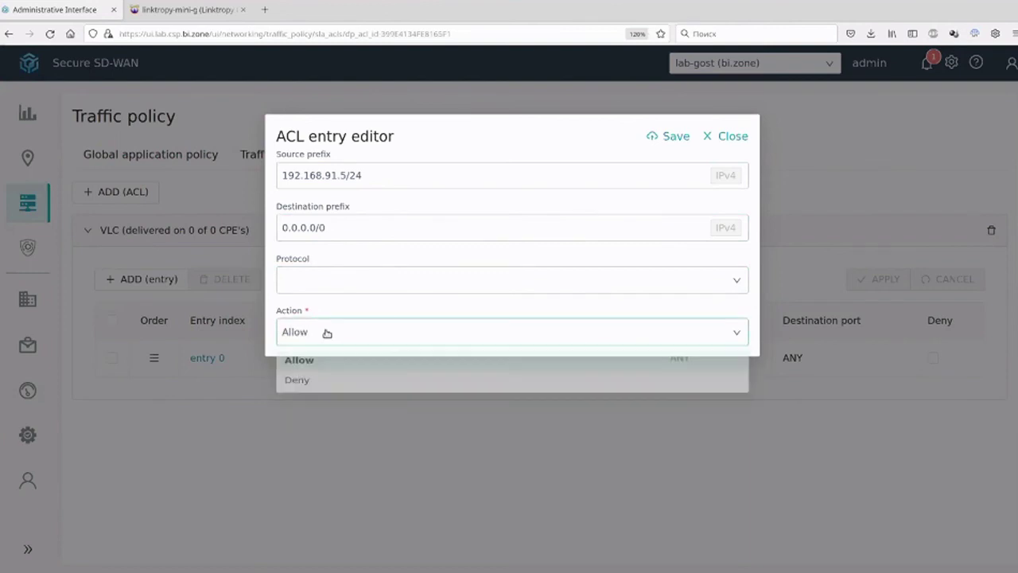
{"action": "left_click", "coordinate": [675, 136]}
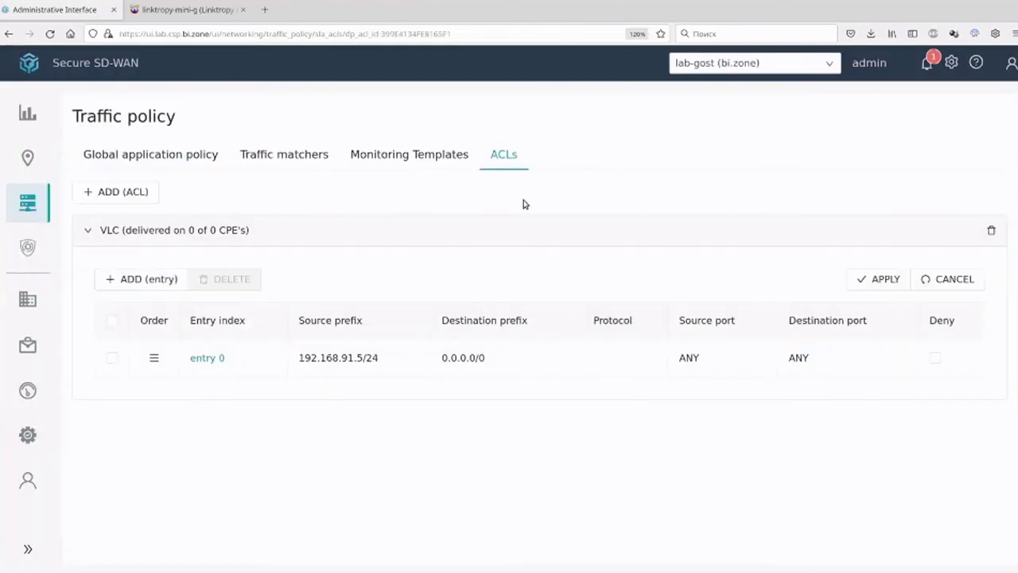
{"action": "left_click", "coordinate": [879, 279]}
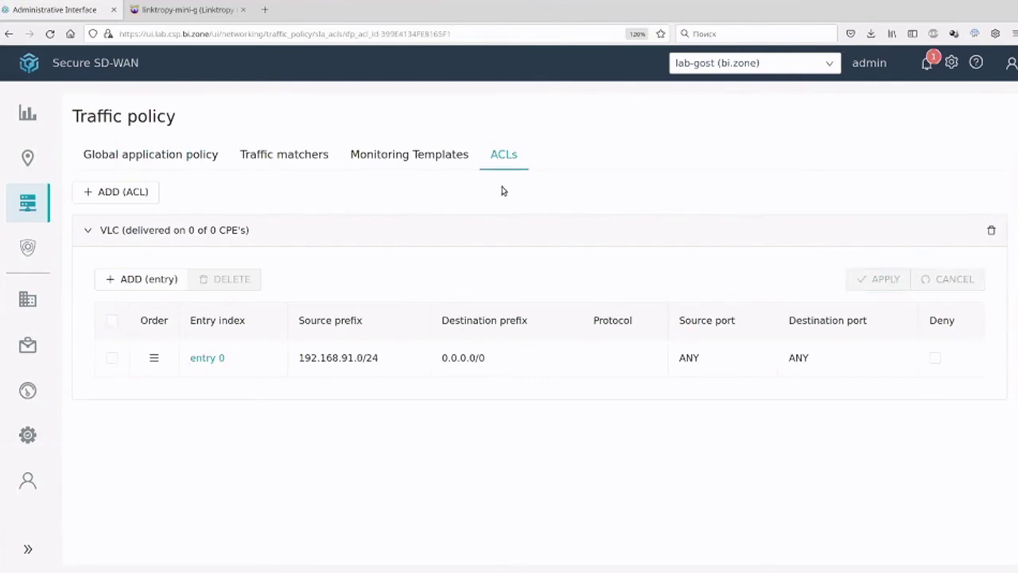
Add a traffic matcher entry named VLC with the VLC ACL and TC class 2, and apply it ahead of the default entry.
{"action": "left_click", "coordinate": [273, 155]}
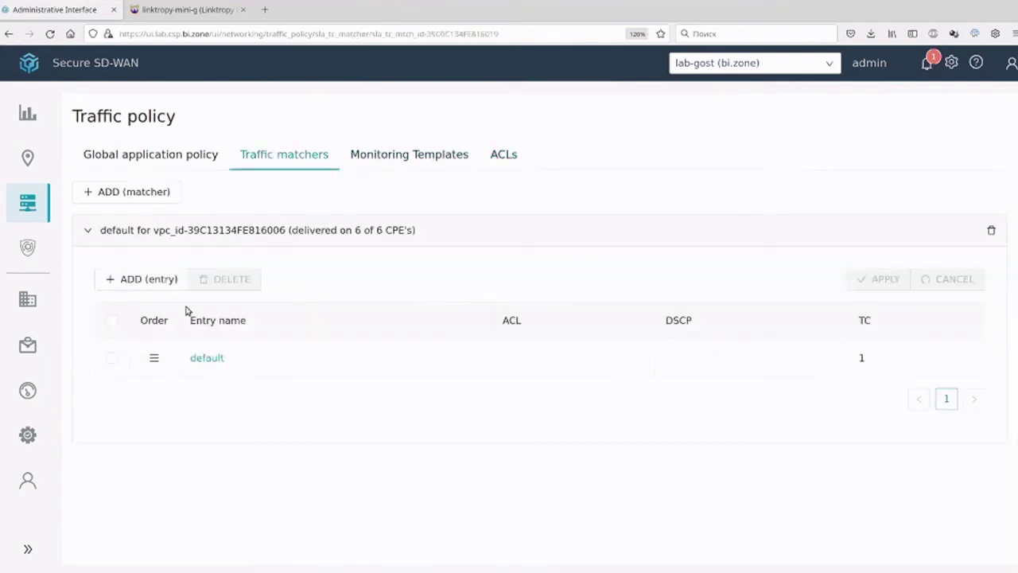
{"action": "left_click", "coordinate": [143, 280]}
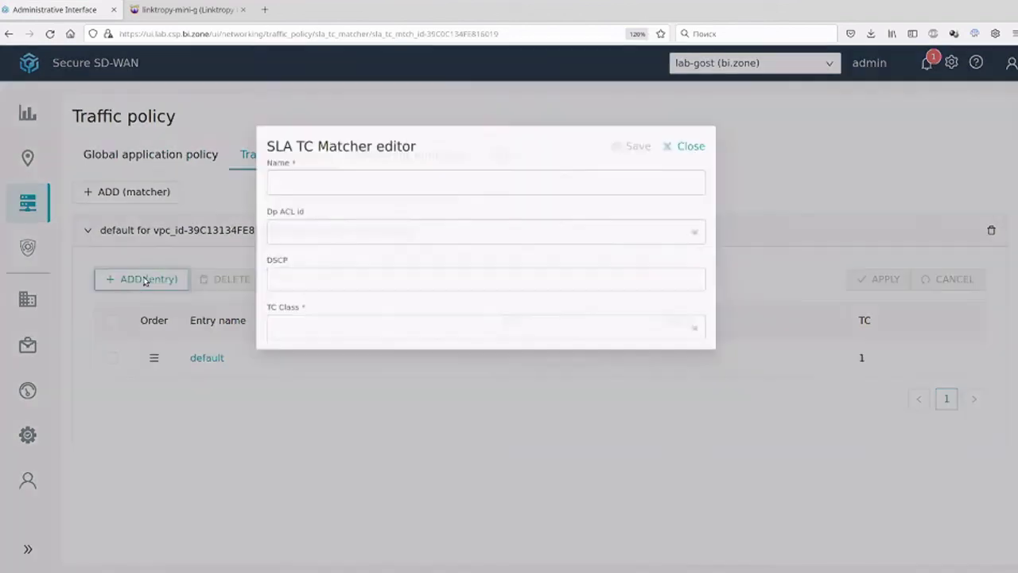
{"action": "left_click", "coordinate": [404, 176]}
{"action": "type", "text": "VLC"}
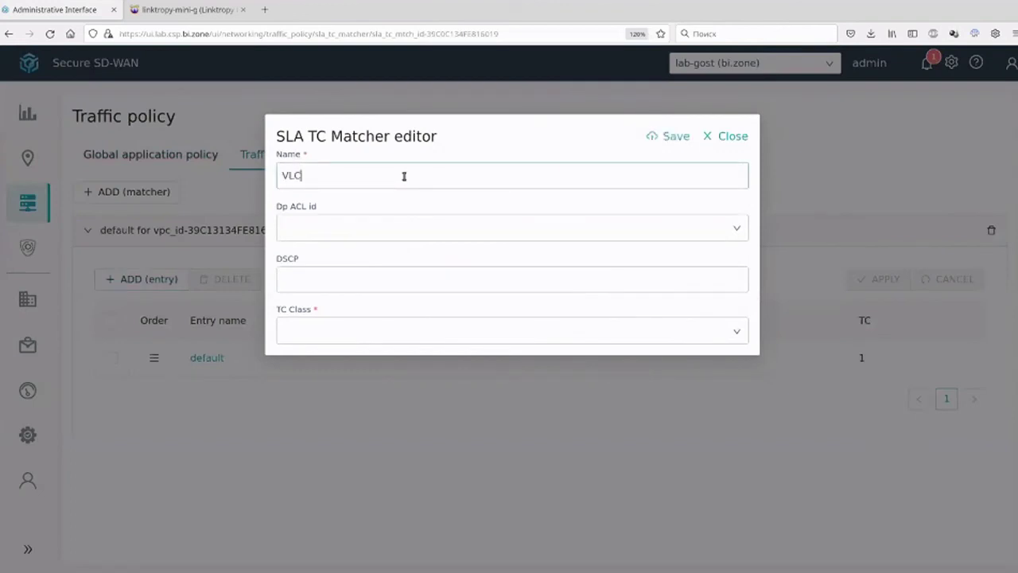
{"action": "left_click", "coordinate": [348, 228]}
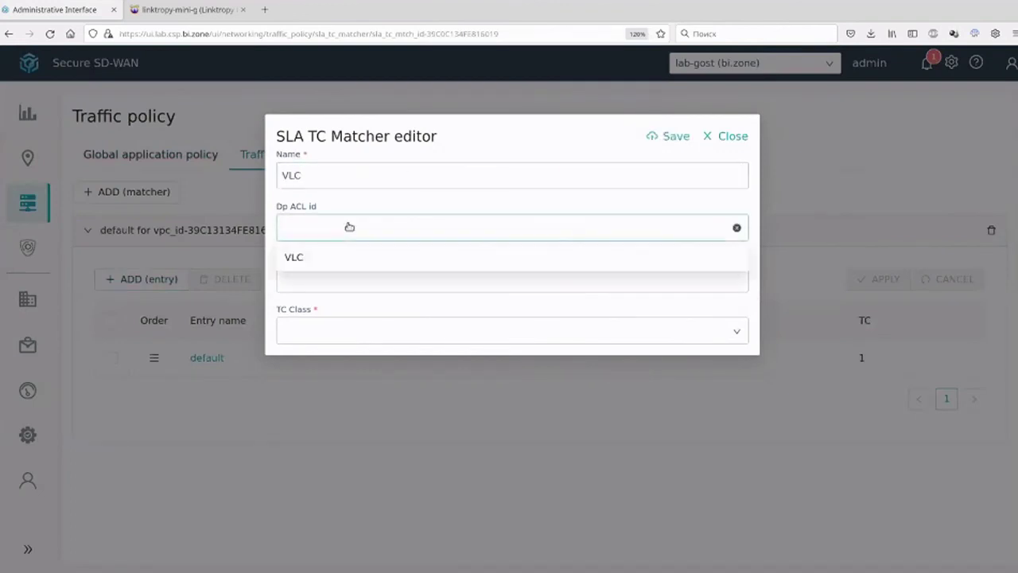
{"action": "left_click", "coordinate": [323, 263]}
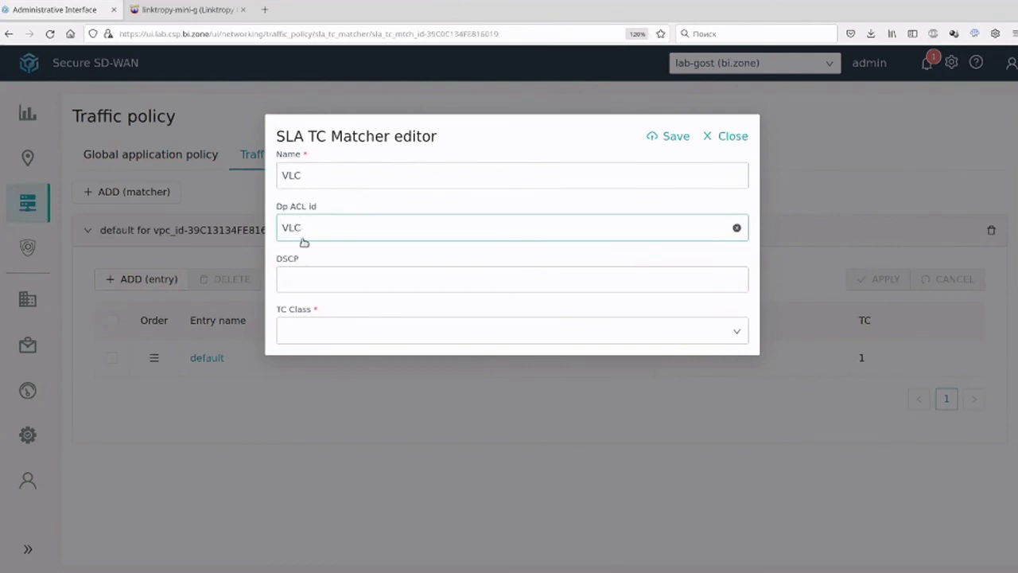
{"action": "left_click", "coordinate": [321, 335]}
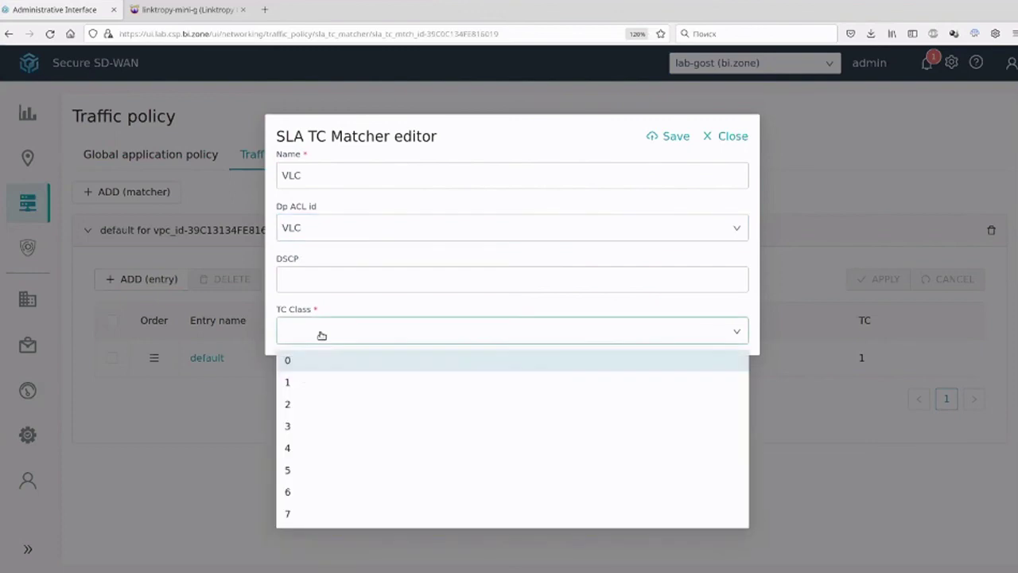
{"action": "left_click", "coordinate": [298, 405]}
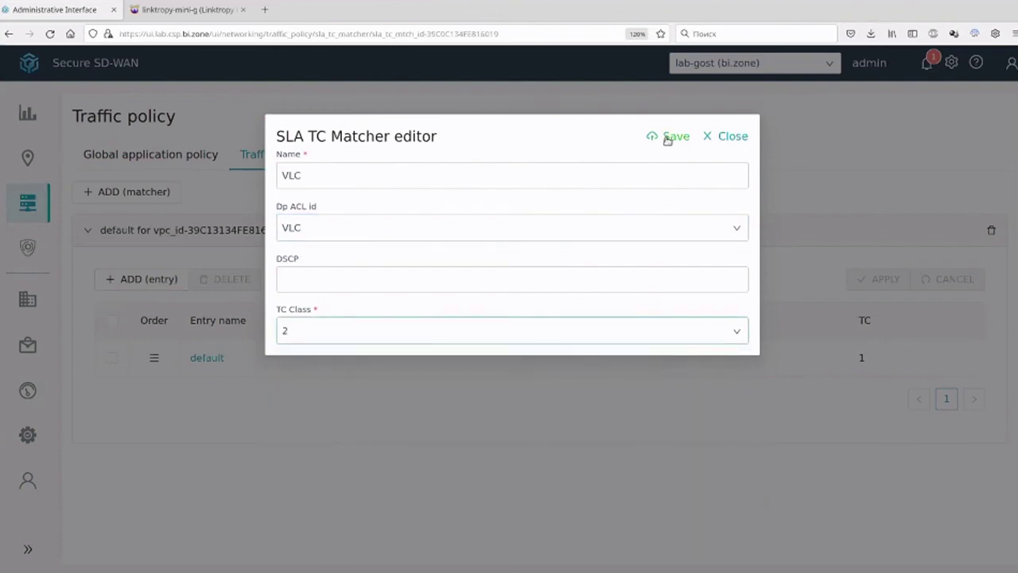
{"action": "left_click", "coordinate": [667, 139]}
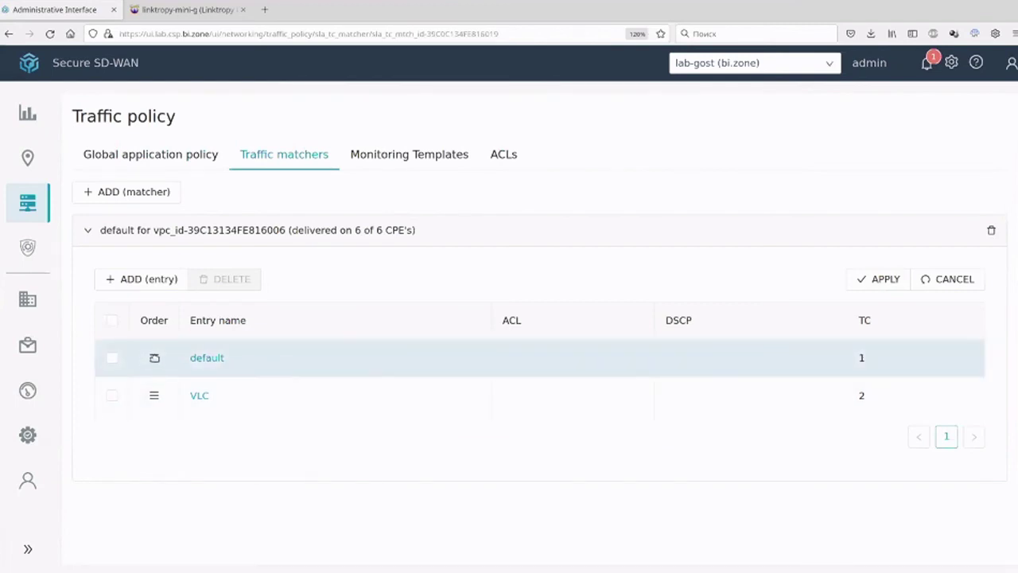
{"action": "left_click_drag", "start_coordinate": [154, 358], "coordinate": [152, 402]}
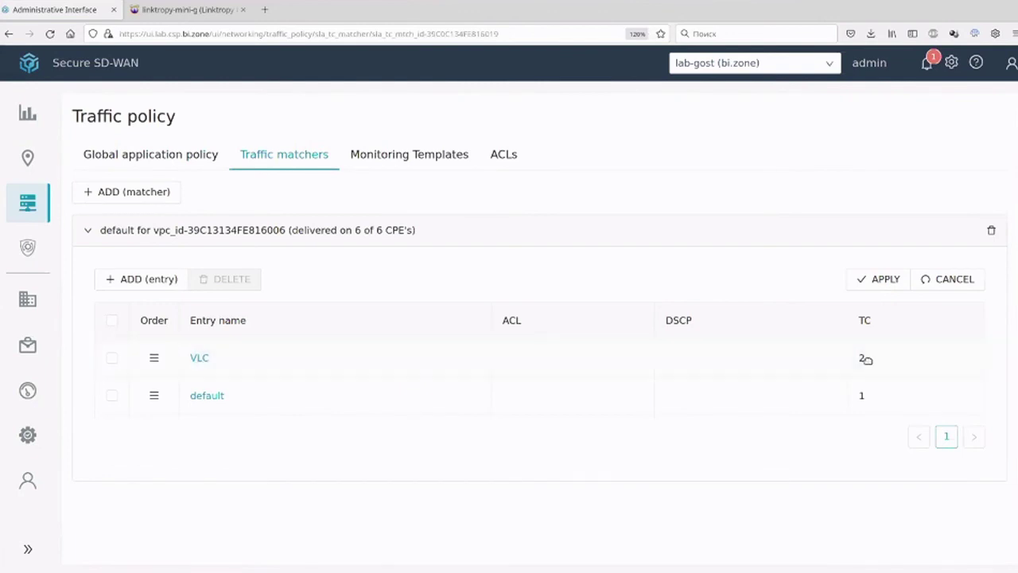
{"action": "left_click", "coordinate": [882, 279]}
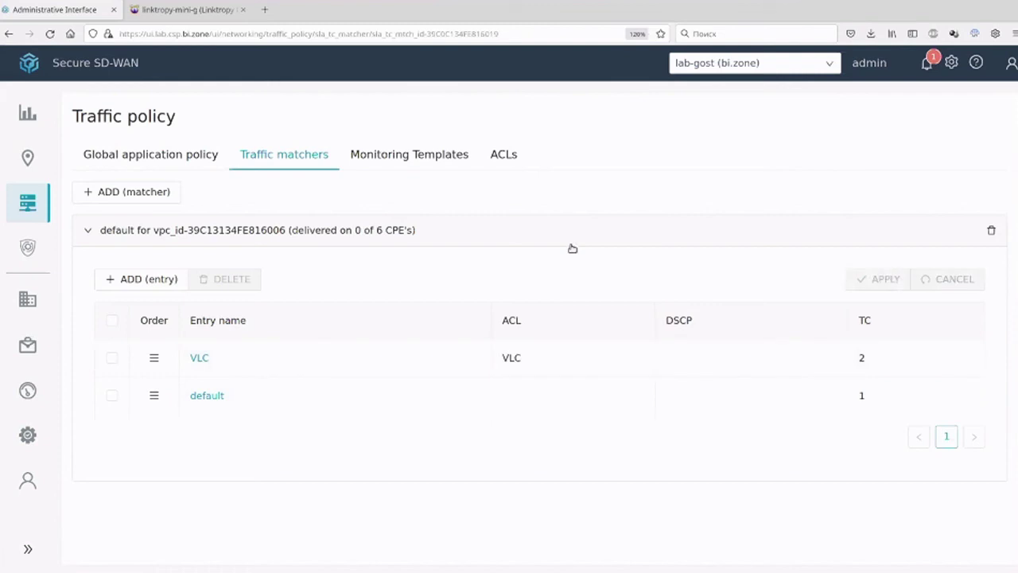
Configure class 2 of the global application policy with name VLC, drop level 1, delay 50 and jitter 50, and save it.
{"action": "left_click", "coordinate": [208, 160]}
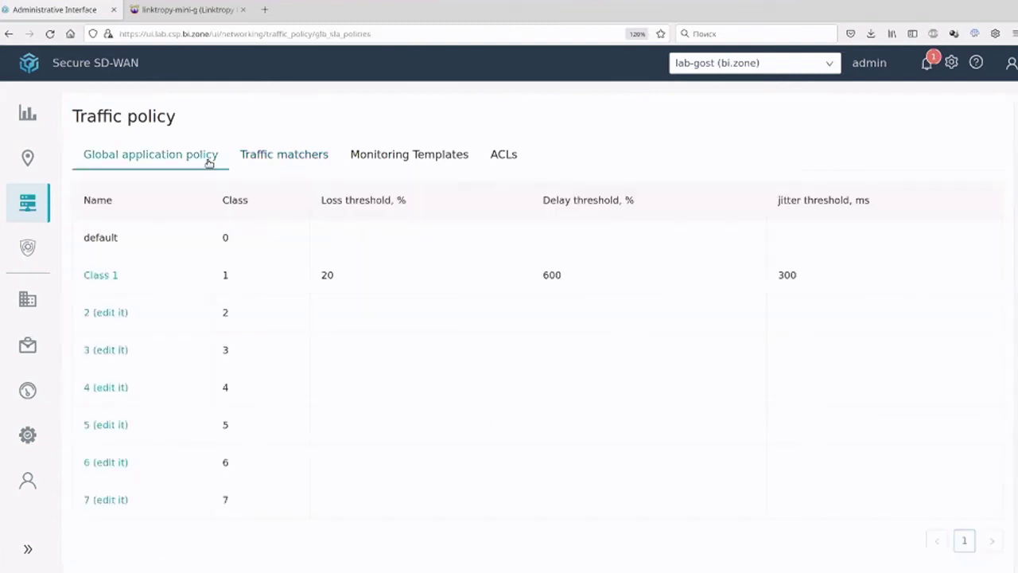
{"action": "left_click", "coordinate": [121, 314]}
{"action": "left_click_drag", "start_coordinate": [375, 197], "coordinate": [203, 166]}
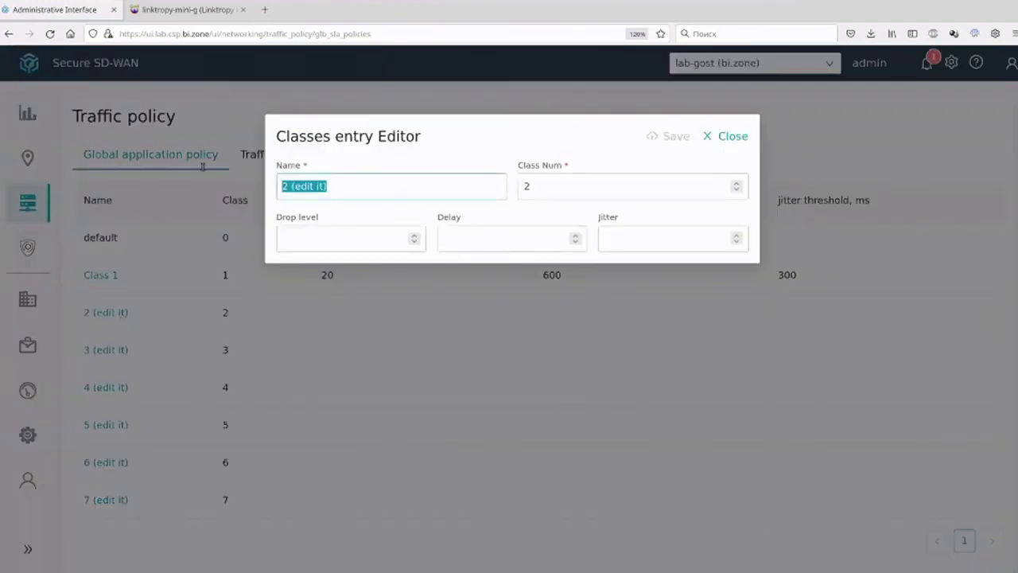
{"action": "type", "text": "VLC"}
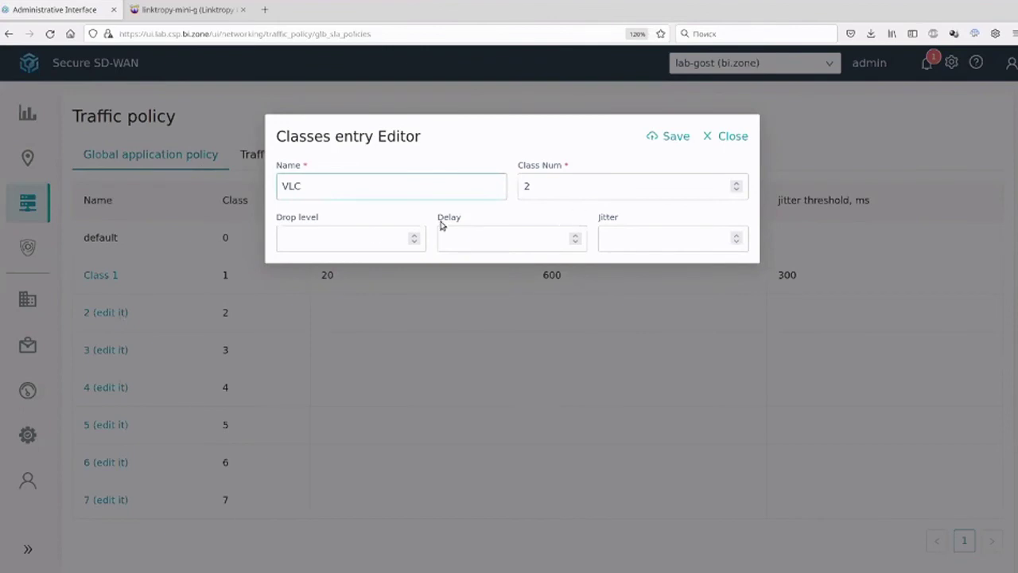
{"action": "left_click", "coordinate": [373, 236]}
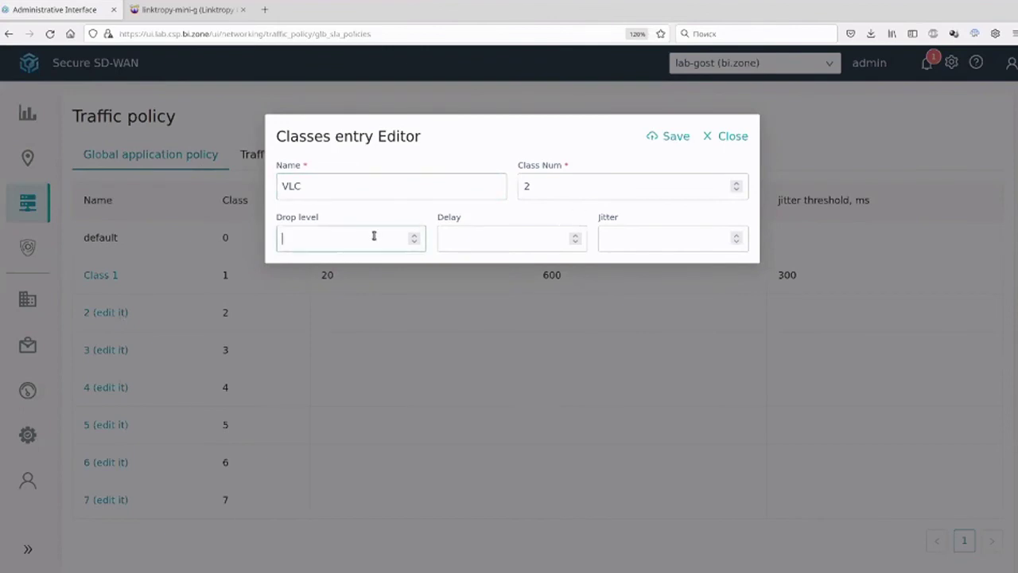
{"action": "left_click", "coordinate": [472, 247]}
{"action": "type", "text": "100"}
{"action": "key", "text": "Tab"}
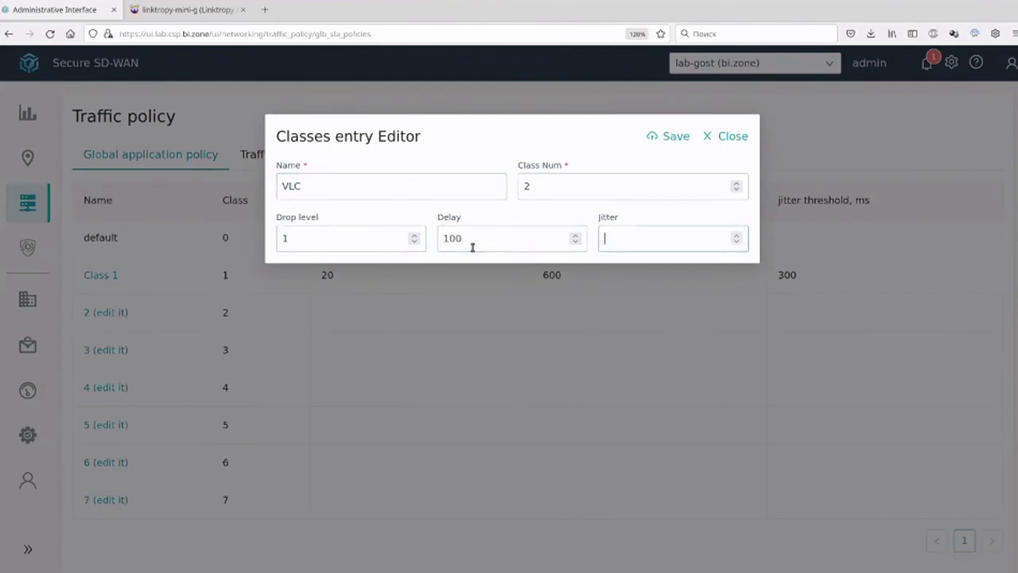
{"action": "type", "text": "100"}
{"action": "type", "text": "50"}
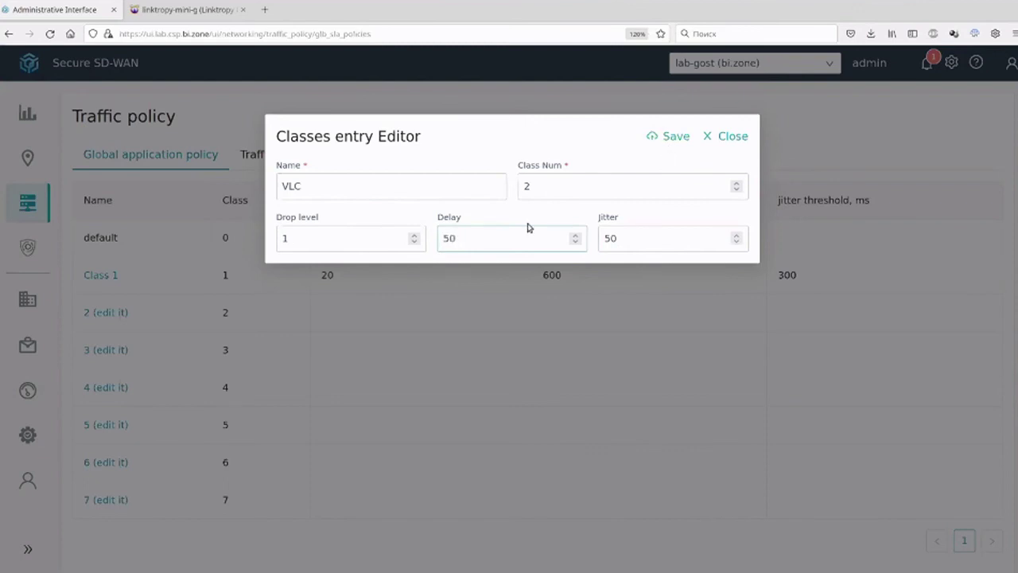
{"action": "left_click", "coordinate": [673, 137]}
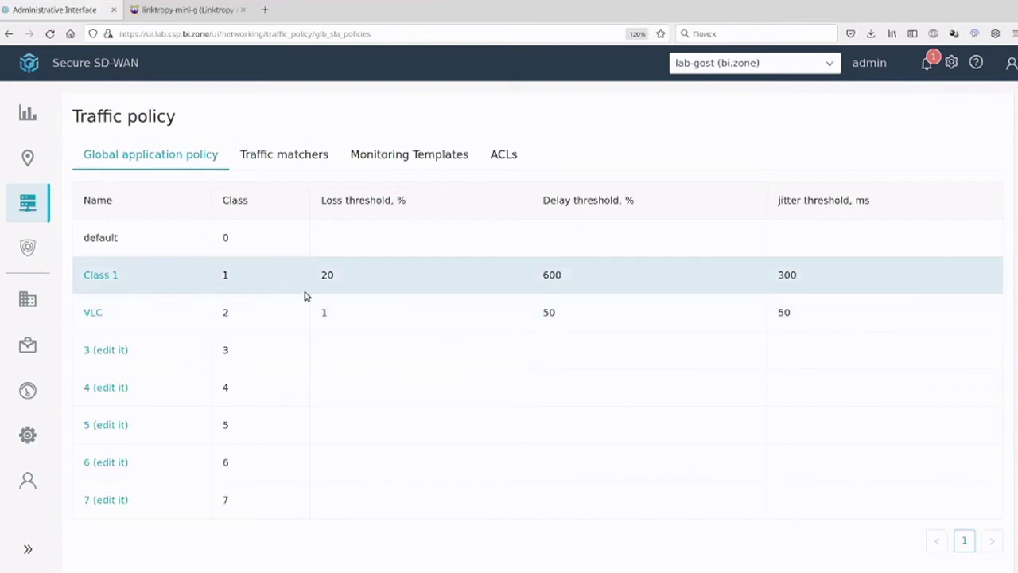
Switch to the VLC media player to check the playing RTP video stream, and return to the browser.
{"action": "mouse_move", "coordinate": [2, 283]}
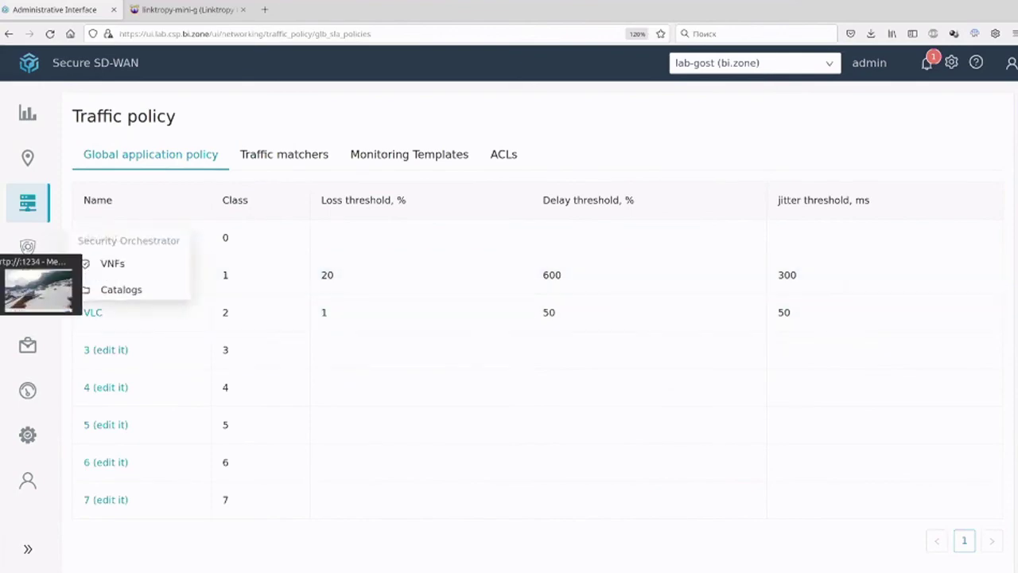
{"action": "left_click", "coordinate": [38, 288]}
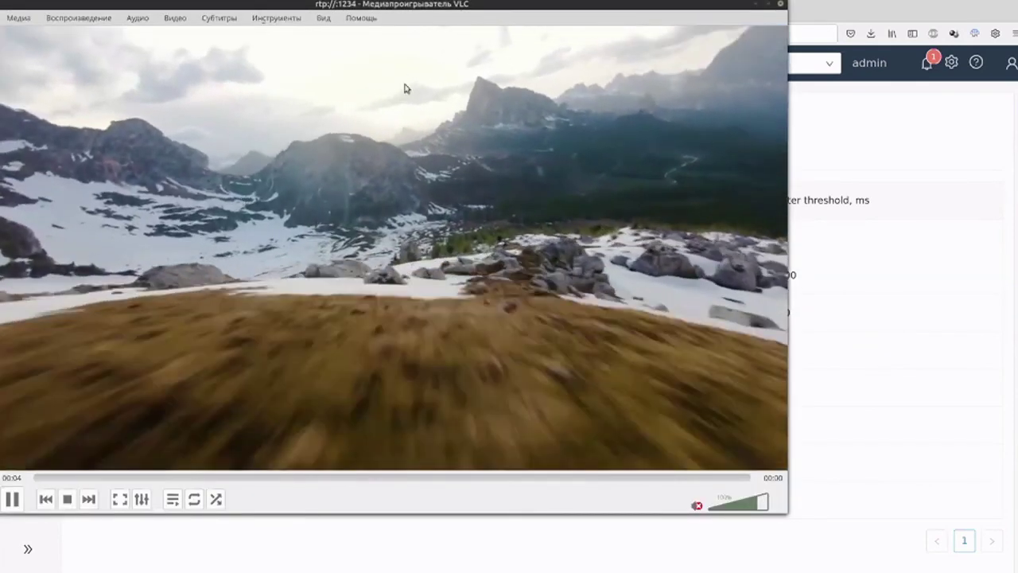
{"action": "key", "text": "alt+Tab"}
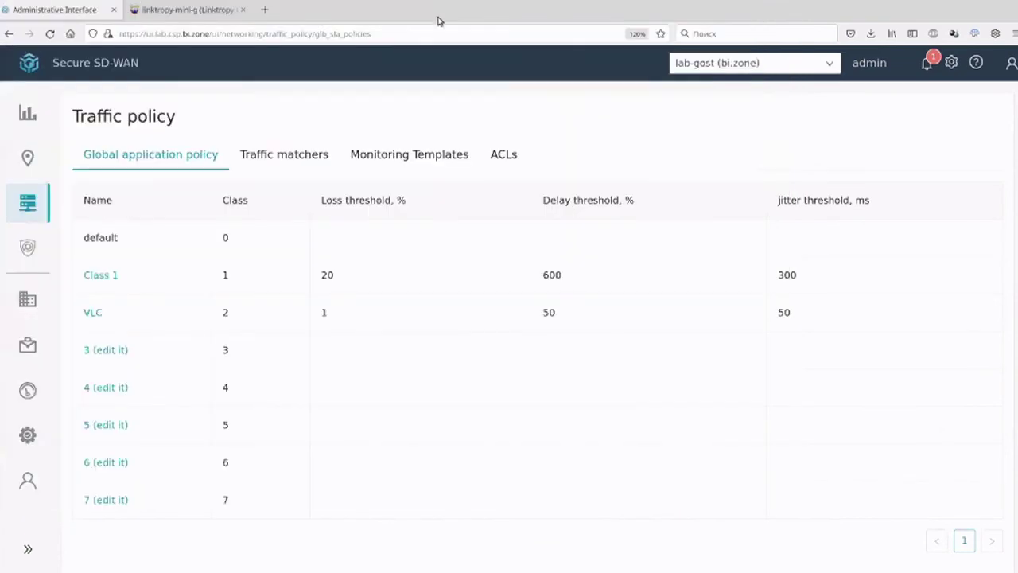
Switch to the Linktropy Mini-G page and turn off link emulation.
{"action": "left_click", "coordinate": [189, 13]}
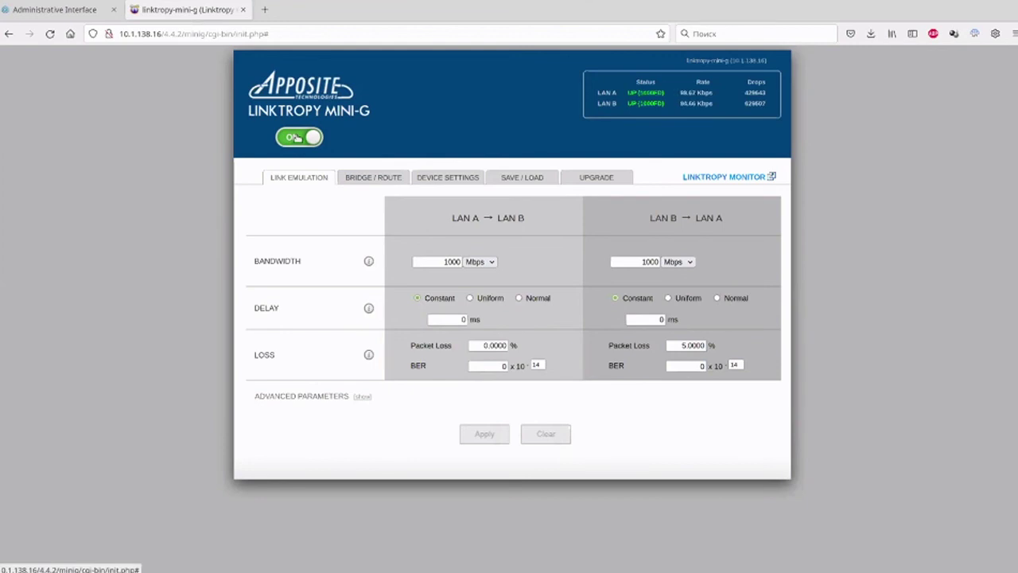
{"action": "left_click", "coordinate": [293, 136]}
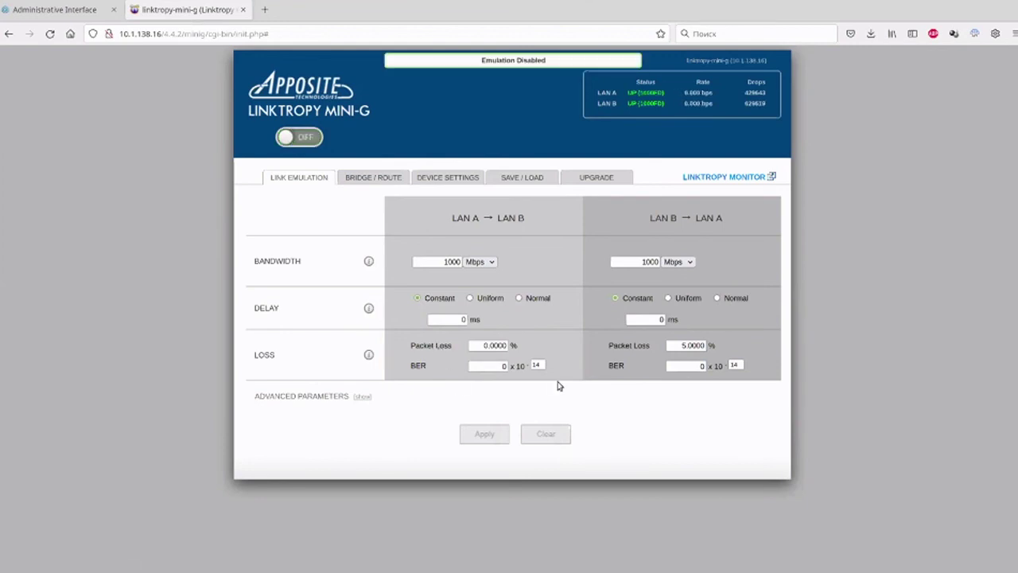
{"action": "key", "text": "alt+Tab"}
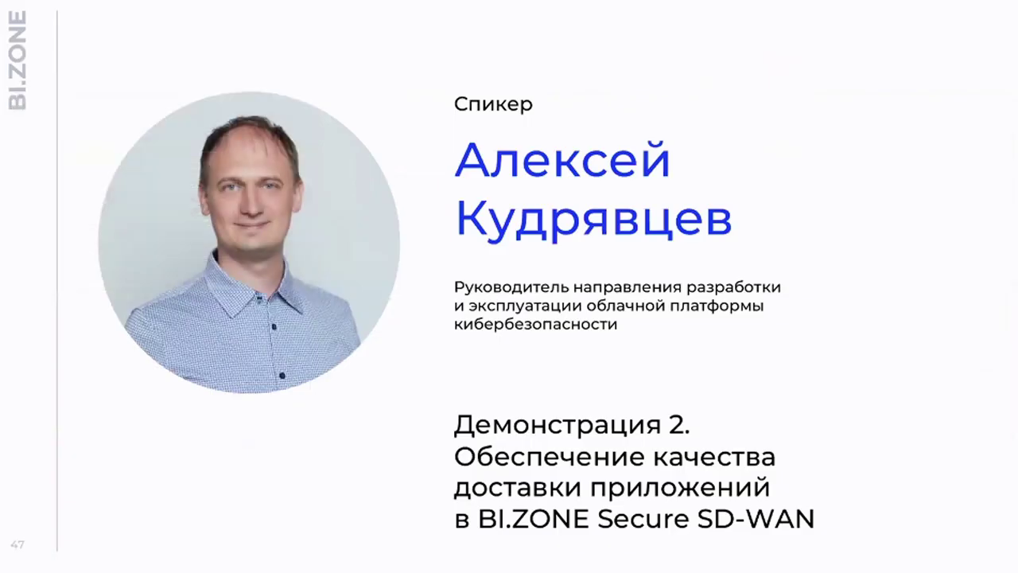
{"action": "key", "text": "Right"}
{"action": "key", "text": "alt+Tab"}
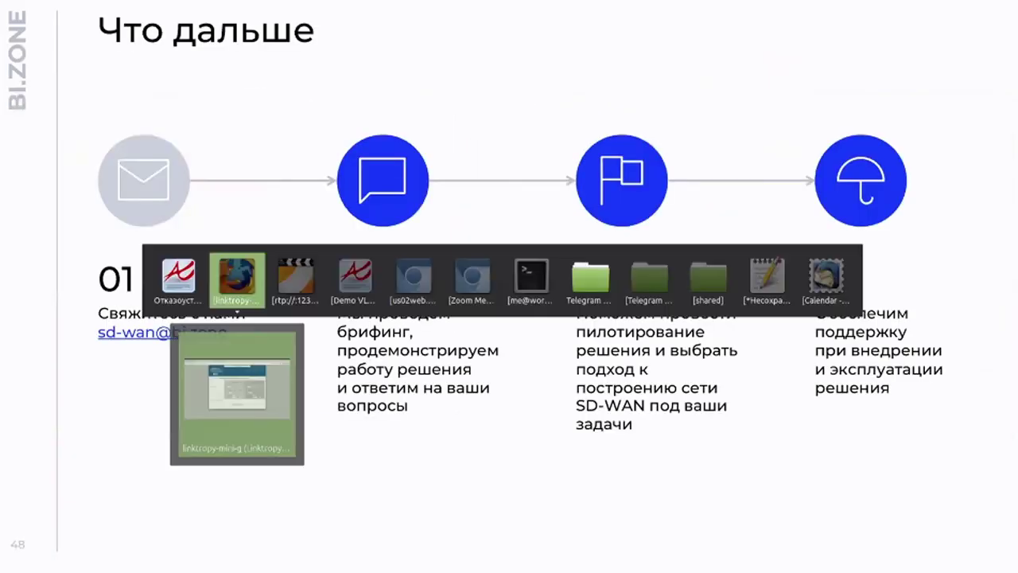
Return to the Secure SD-WAN interface and open the Edge CPEs list to check the devices' stage and status.
{"action": "left_click", "coordinate": [75, 11]}
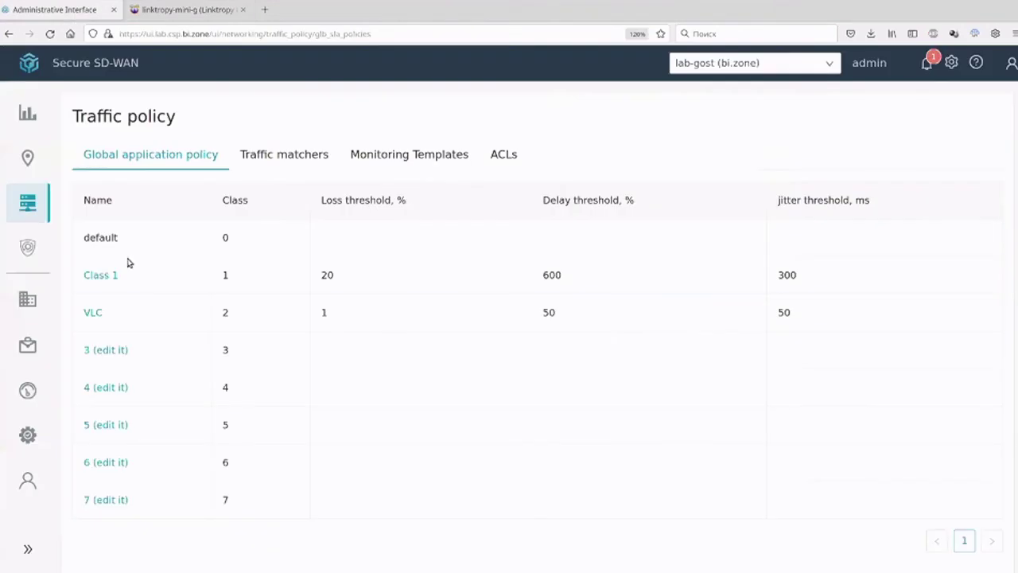
{"action": "left_click", "coordinate": [37, 206]}
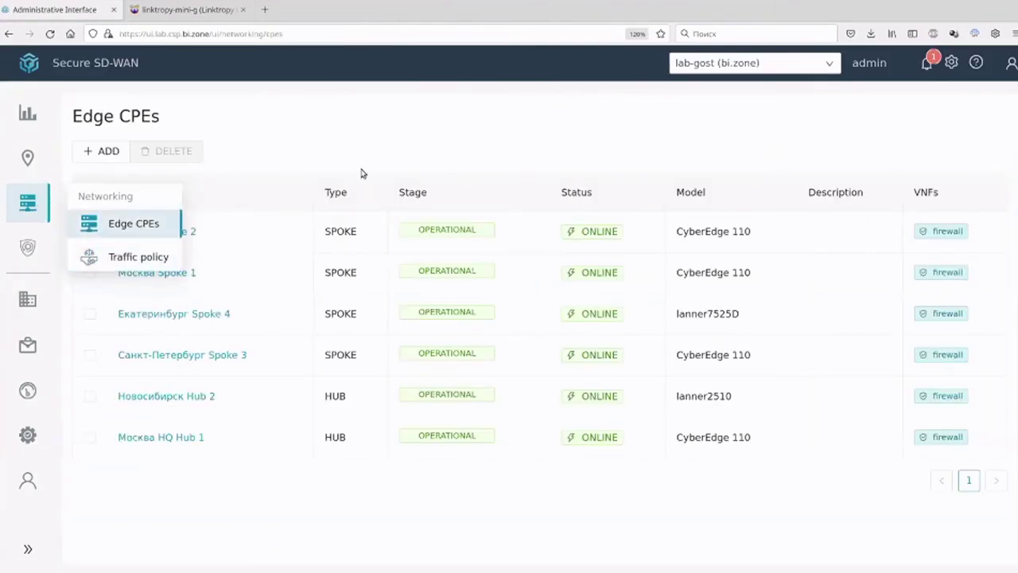
Open the overlay settings of Москва HQ Hub 1 and check the peers' health percentages per traffic class.
{"action": "left_click", "coordinate": [179, 439]}
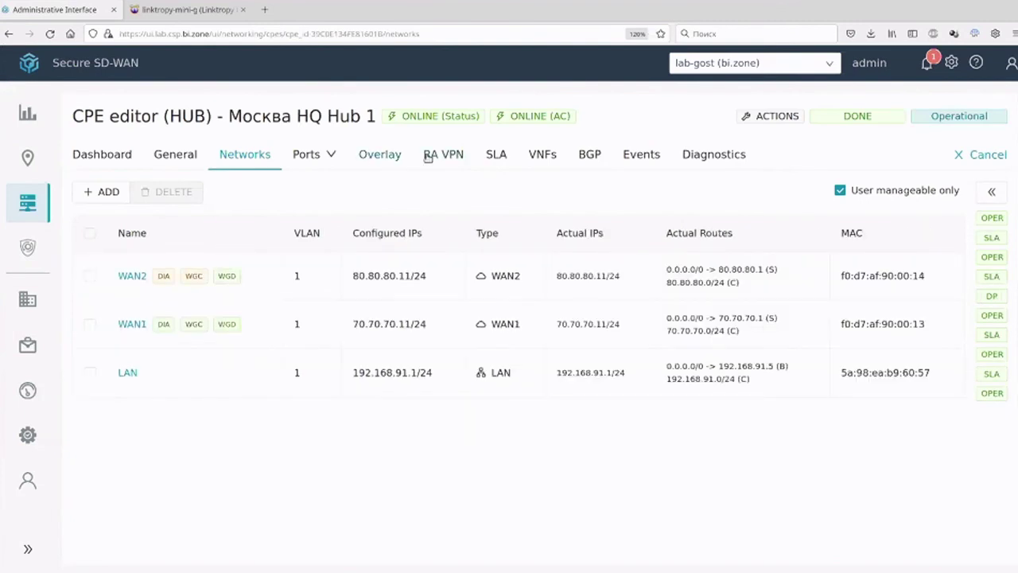
{"action": "left_click", "coordinate": [388, 164]}
{"action": "left_click", "coordinate": [680, 192]}
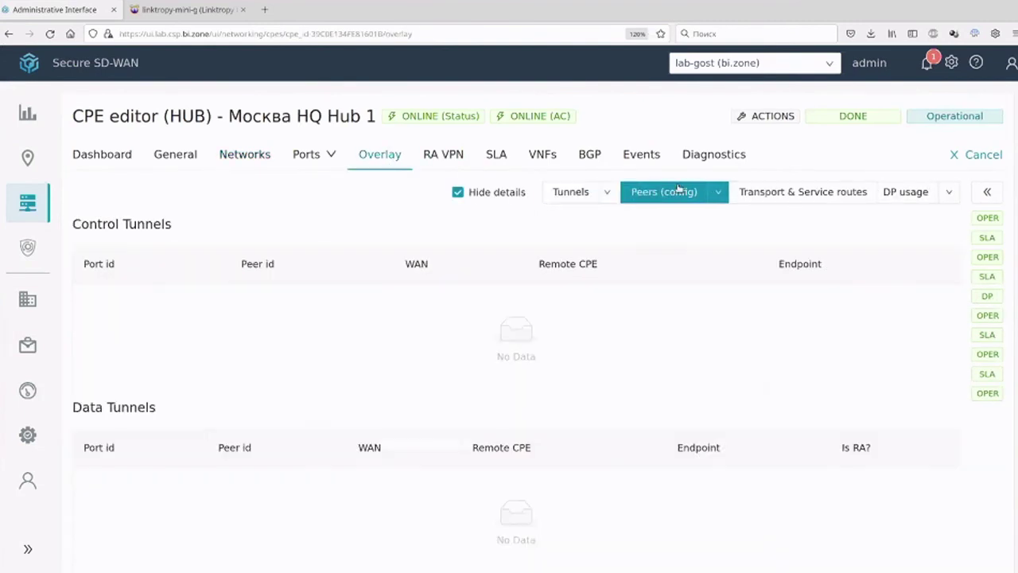
{"action": "mouse_move", "coordinate": [719, 199]}
{"action": "left_click", "coordinate": [704, 242]}
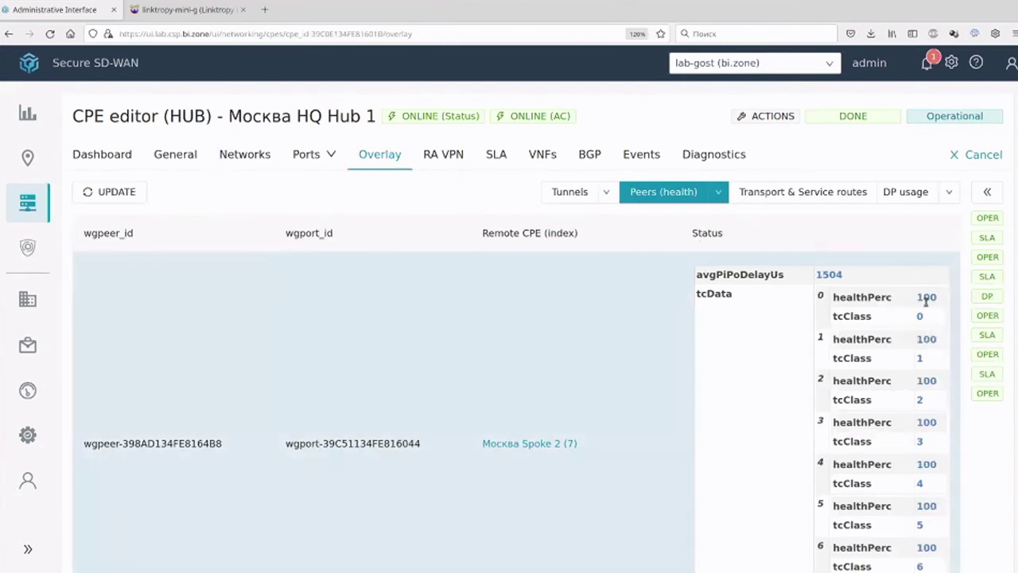
{"action": "double_click", "coordinate": [926, 297]}
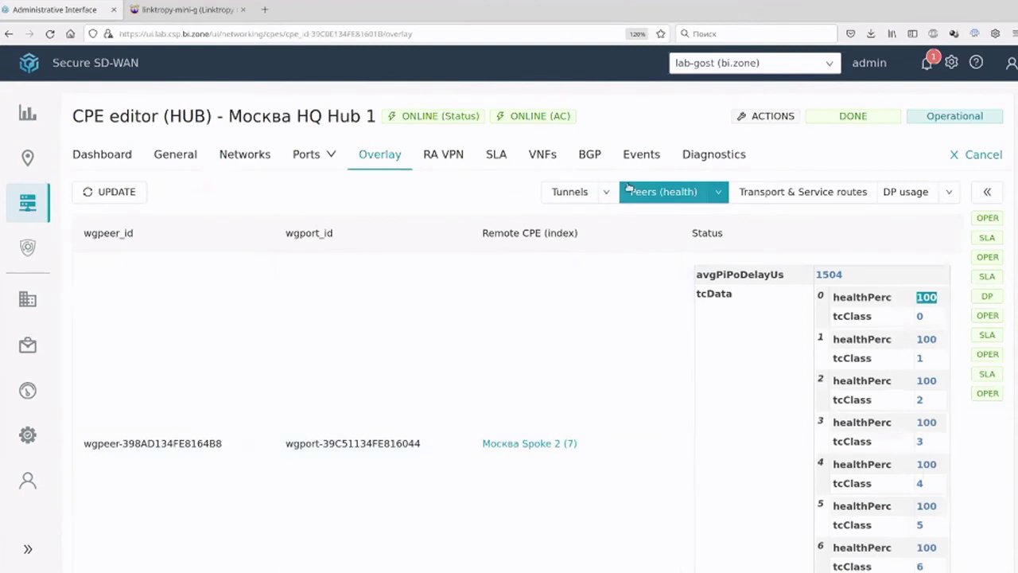
Display the hub's data tunnel health chart and switch it to the wan1 tunnel wgd5600.
{"action": "left_click", "coordinate": [609, 192]}
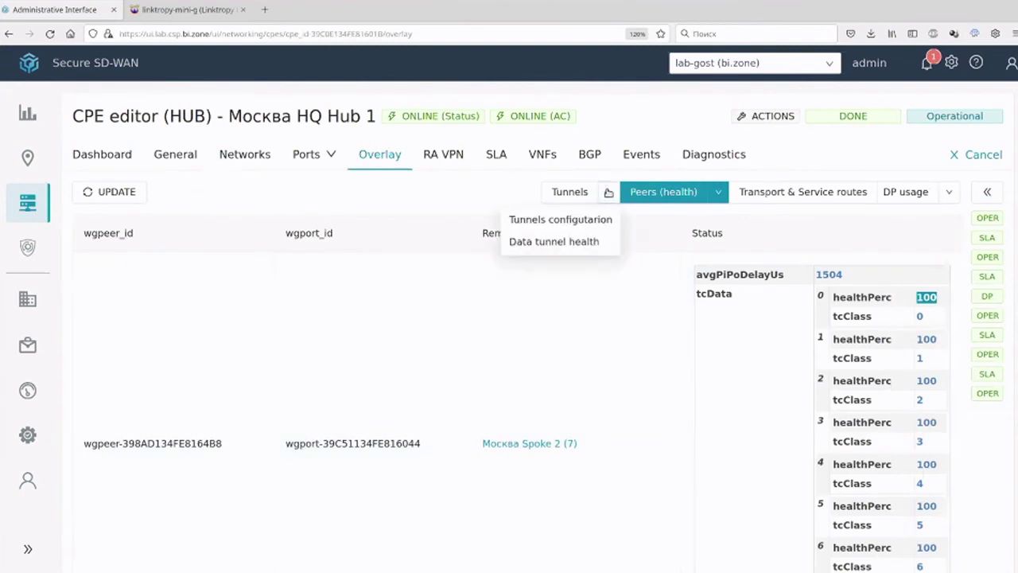
{"action": "left_click", "coordinate": [580, 241]}
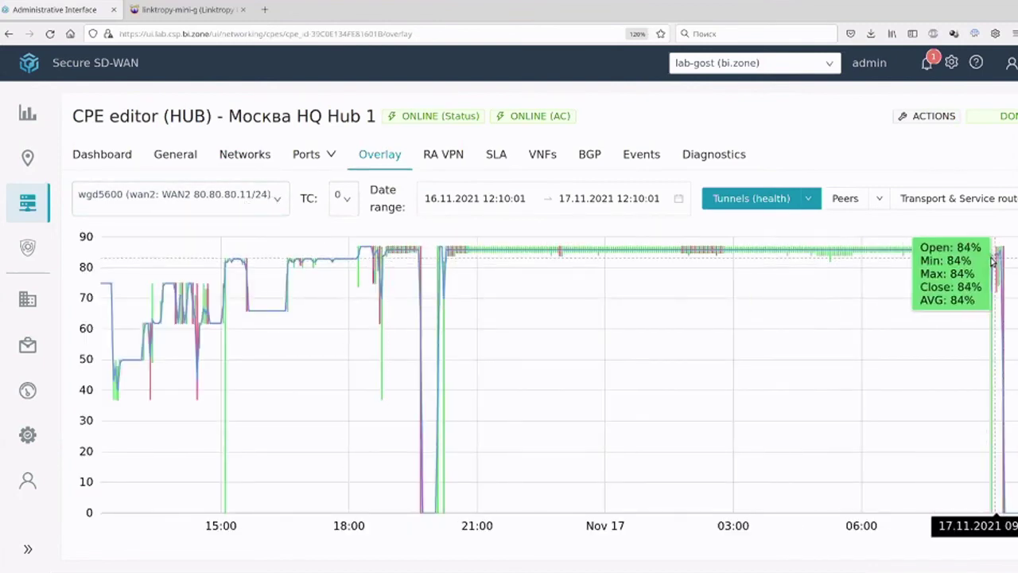
{"action": "left_click", "coordinate": [282, 205]}
{"action": "left_click", "coordinate": [237, 230]}
{"action": "left_click", "coordinate": [236, 202]}
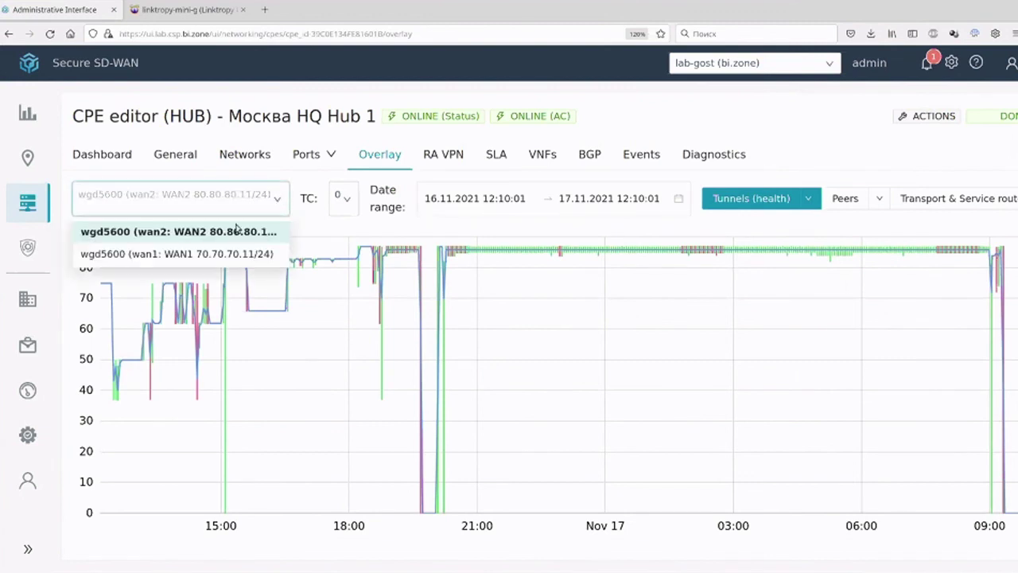
{"action": "left_click", "coordinate": [231, 254]}
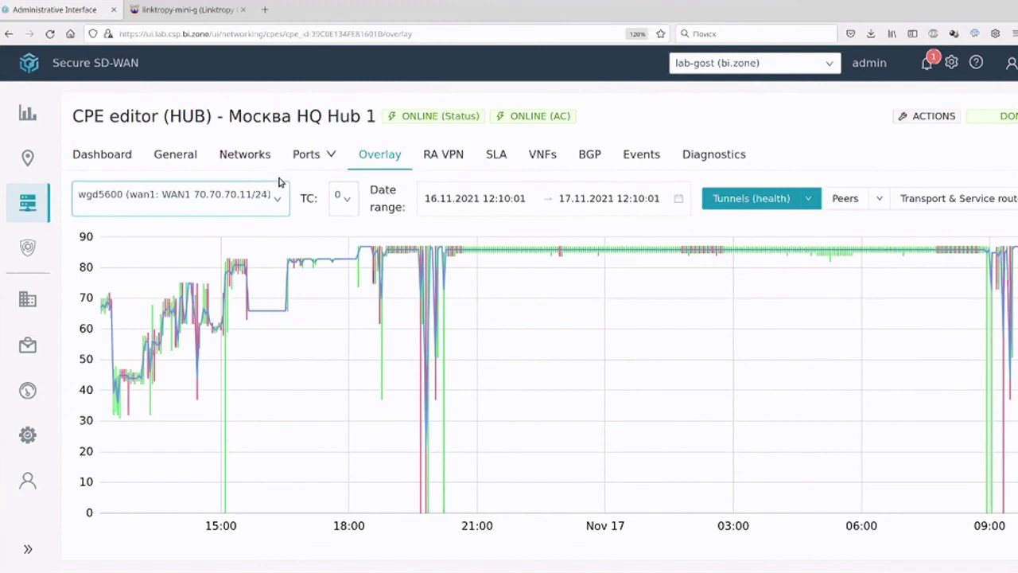
Return to the Edge CPEs list, check the RTP video stream in VLC media player, and return to the browser.
{"action": "mouse_move", "coordinate": [40, 203]}
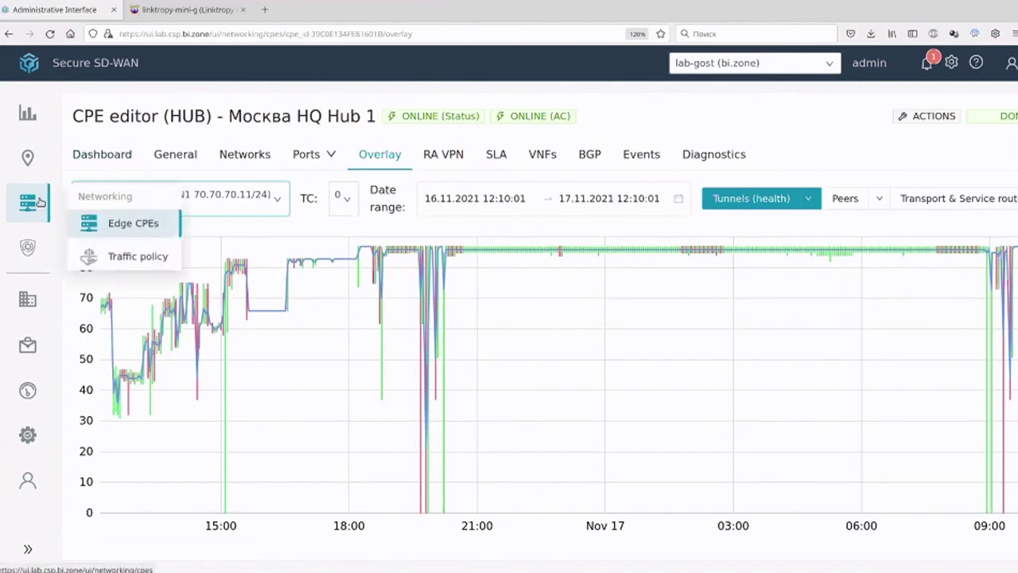
{"action": "left_click", "coordinate": [40, 202]}
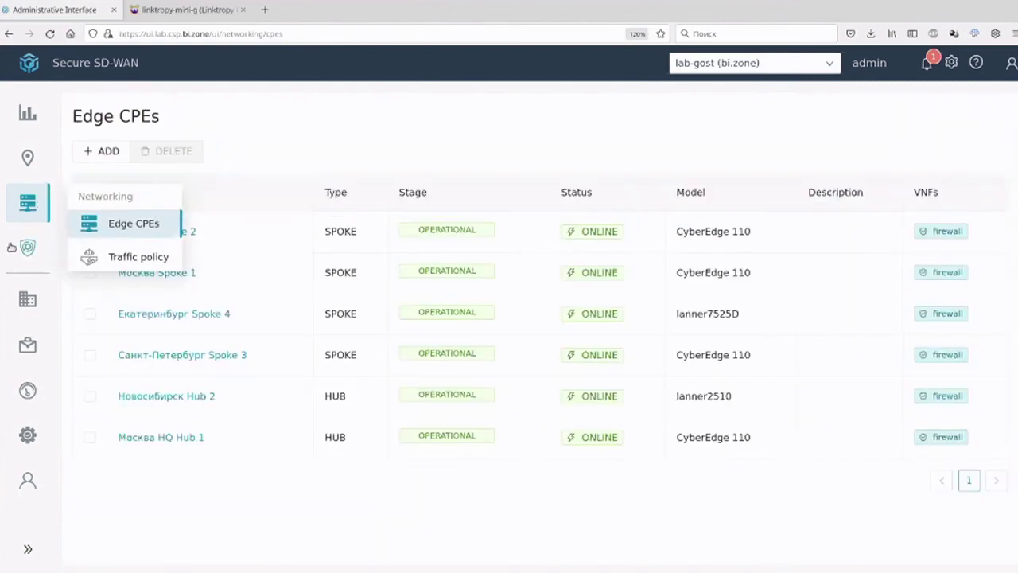
{"action": "mouse_move", "coordinate": [11, 247]}
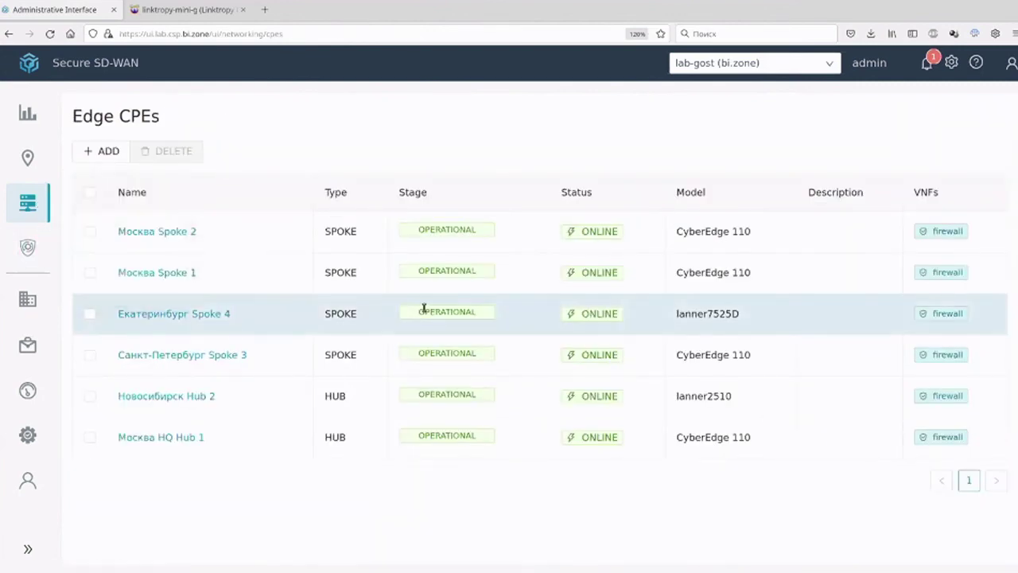
{"action": "mouse_move", "coordinate": [2, 273]}
{"action": "left_click", "coordinate": [40, 283]}
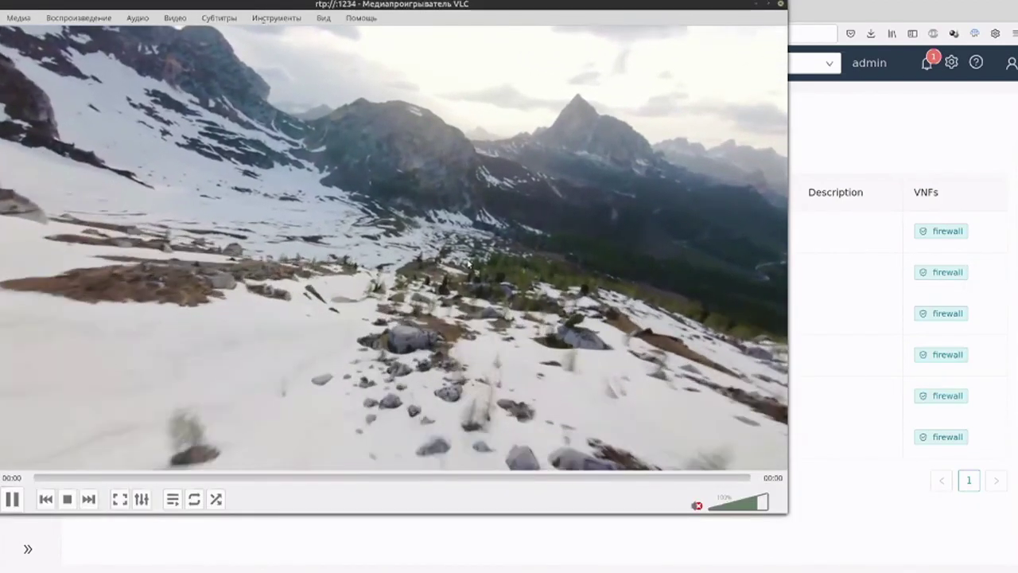
{"action": "left_click", "coordinate": [849, 125]}
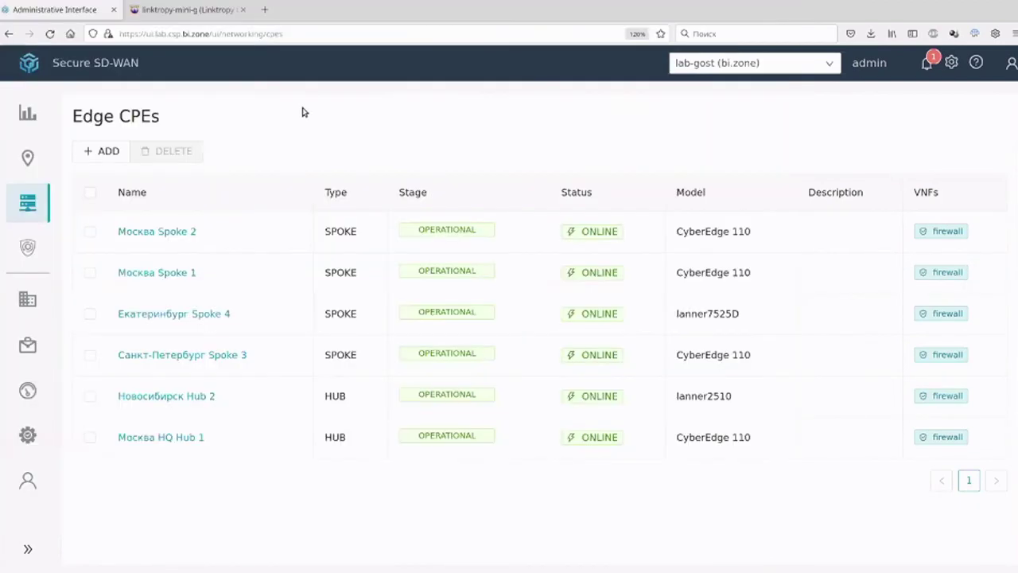
Switch to the Linktropy Mini-G page, turn on link emulation, and check the video stream in VLC media player.
{"action": "mouse_move", "coordinate": [9, 252]}
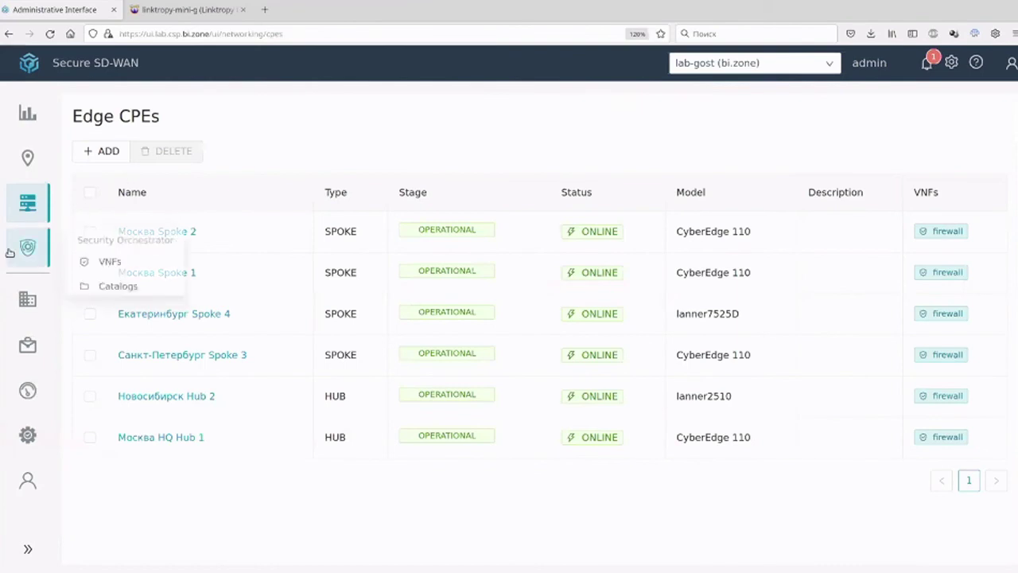
{"action": "left_click", "coordinate": [189, 11]}
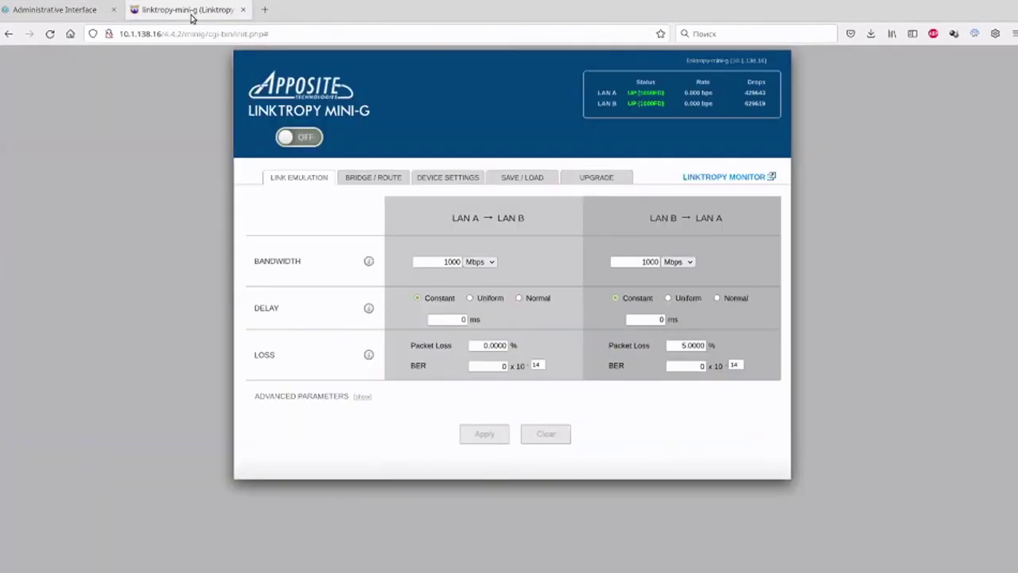
{"action": "left_click", "coordinate": [683, 345]}
{"action": "left_click", "coordinate": [307, 142]}
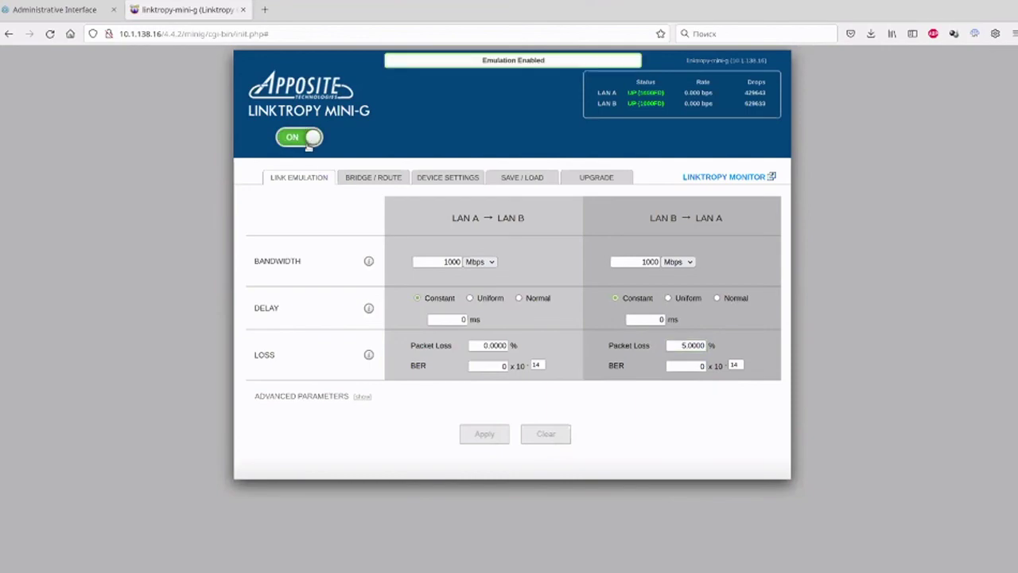
{"action": "mouse_move", "coordinate": [2, 285]}
{"action": "left_click", "coordinate": [38, 291]}
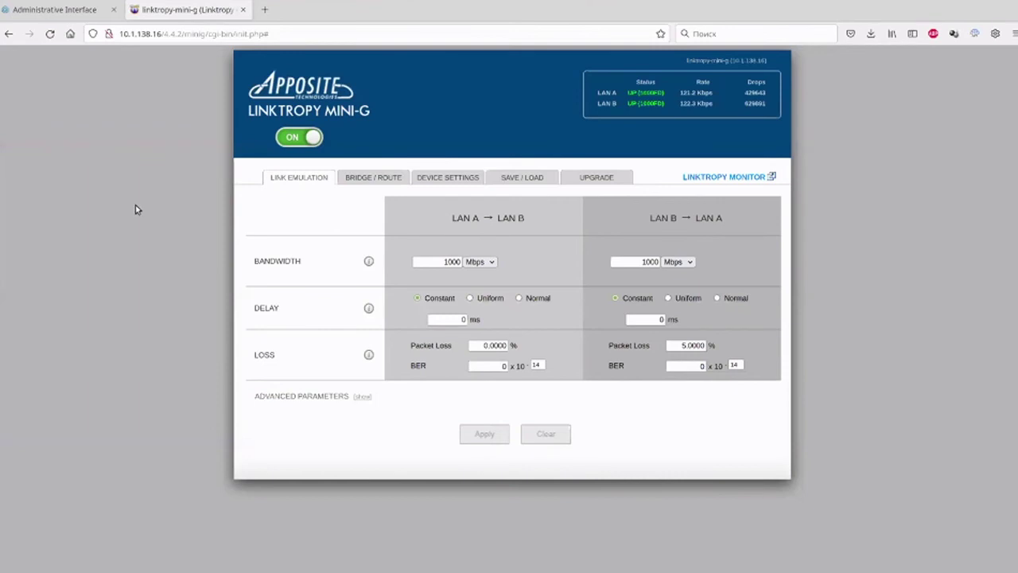
Return to the Secure SD-WAN interface, view the dashboard of Москва Spoke 1, and go back to the Edge CPEs list.
{"action": "left_click", "coordinate": [75, 11]}
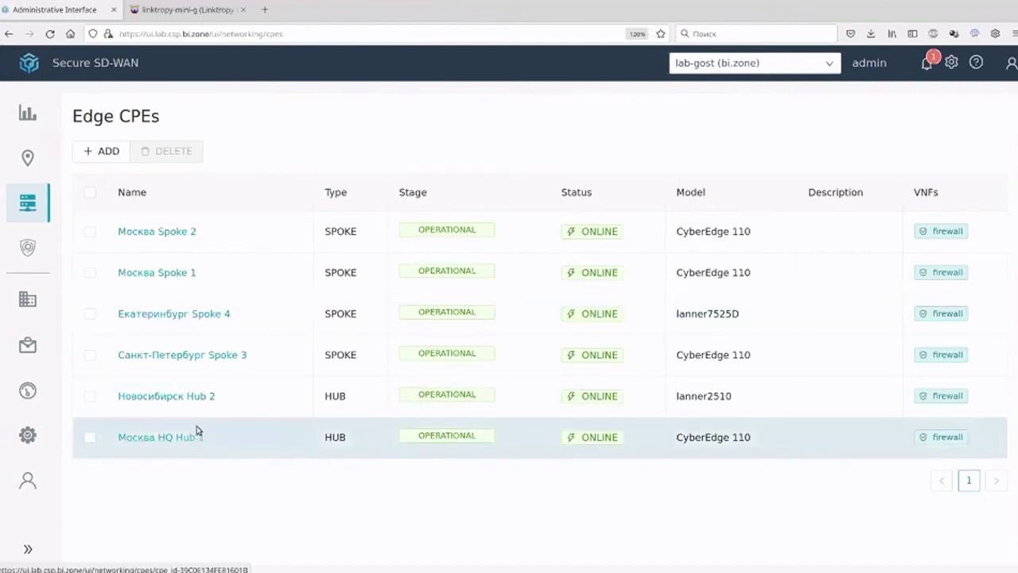
{"action": "left_click", "coordinate": [183, 274]}
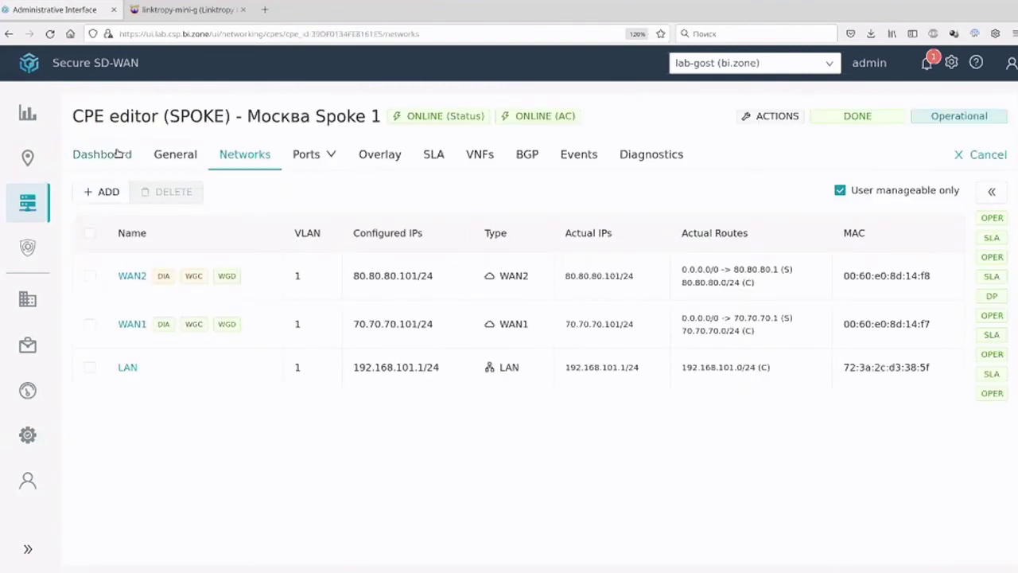
{"action": "left_click", "coordinate": [118, 153]}
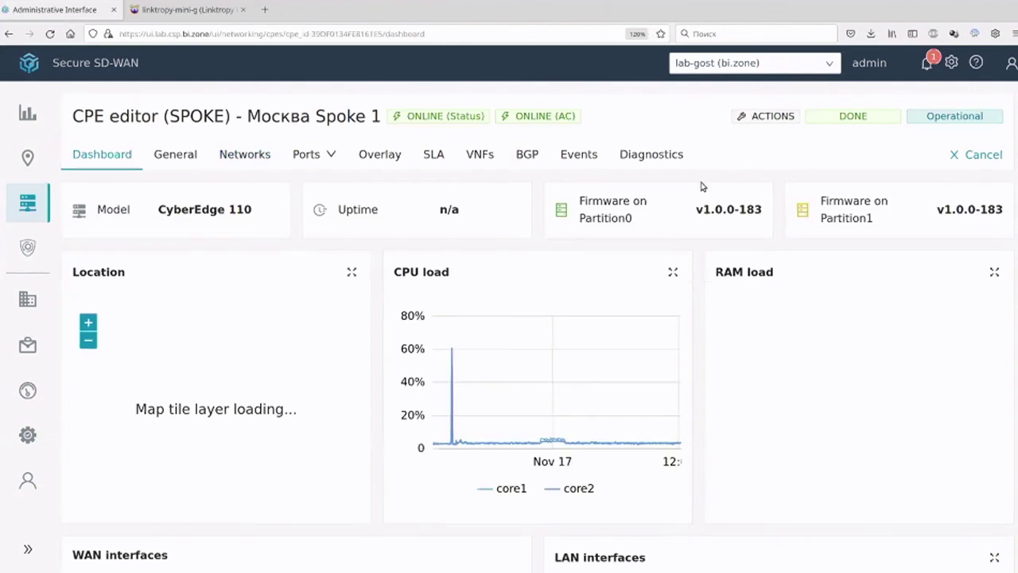
{"action": "left_click", "coordinate": [32, 208]}
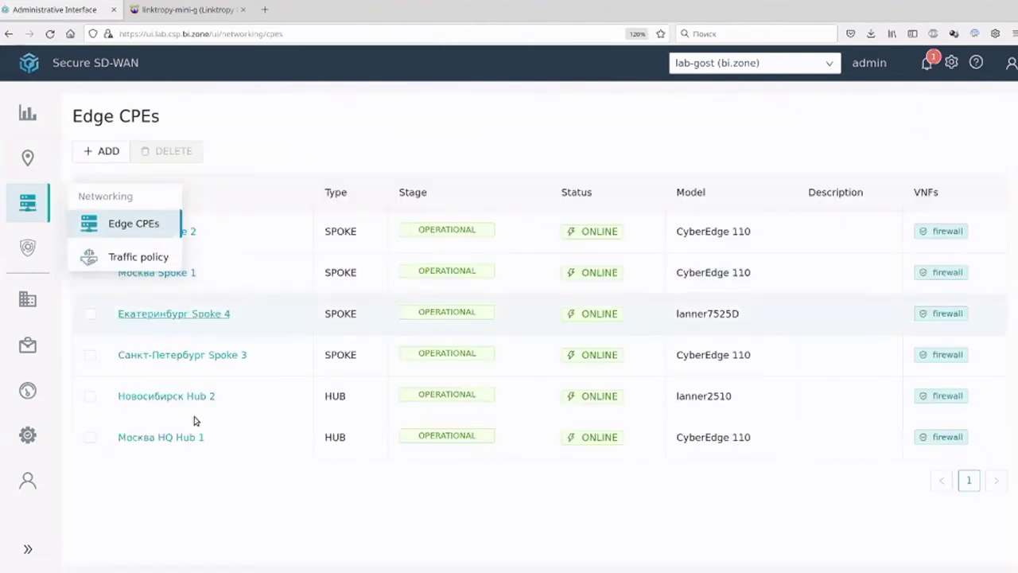
Open the dashboard of Москва Spoke 2 and examine the active and backup firmware versions on its two partitions.
{"action": "left_click", "coordinate": [175, 233]}
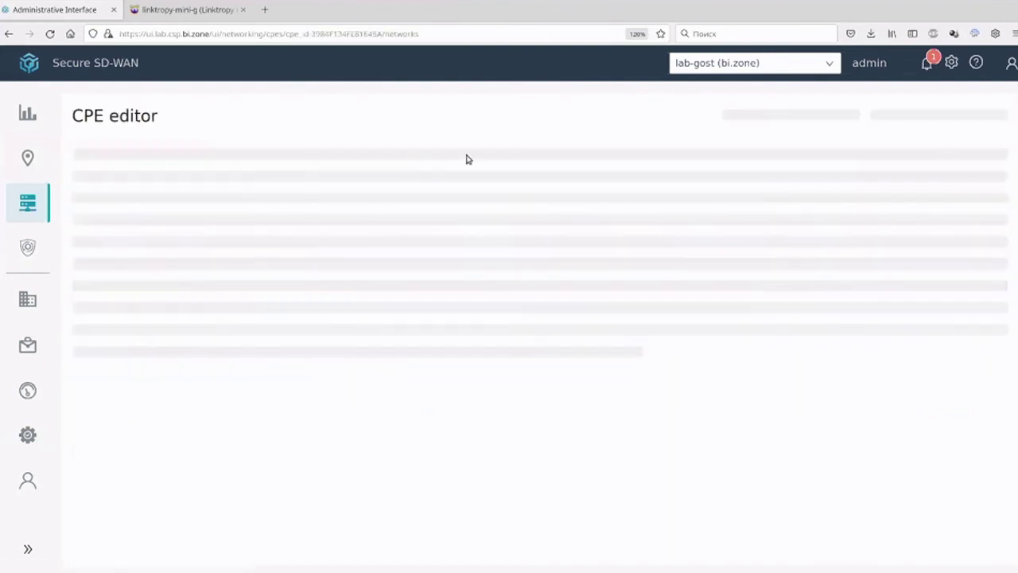
{"action": "left_click", "coordinate": [121, 156]}
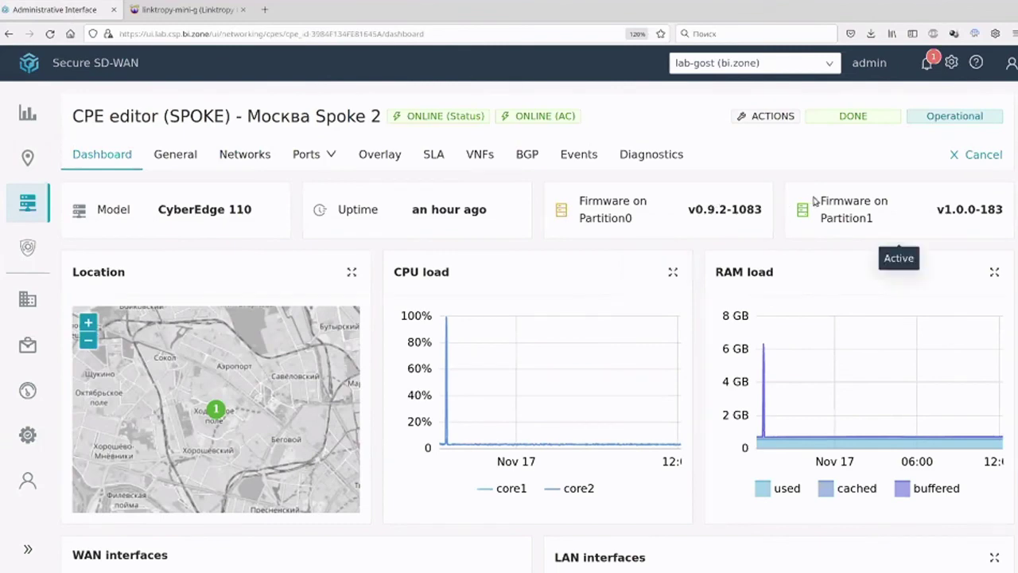
{"action": "left_click_drag", "start_coordinate": [824, 203], "coordinate": [882, 227]}
{"action": "left_click", "coordinate": [883, 228]}
{"action": "triple_click", "coordinate": [940, 209]}
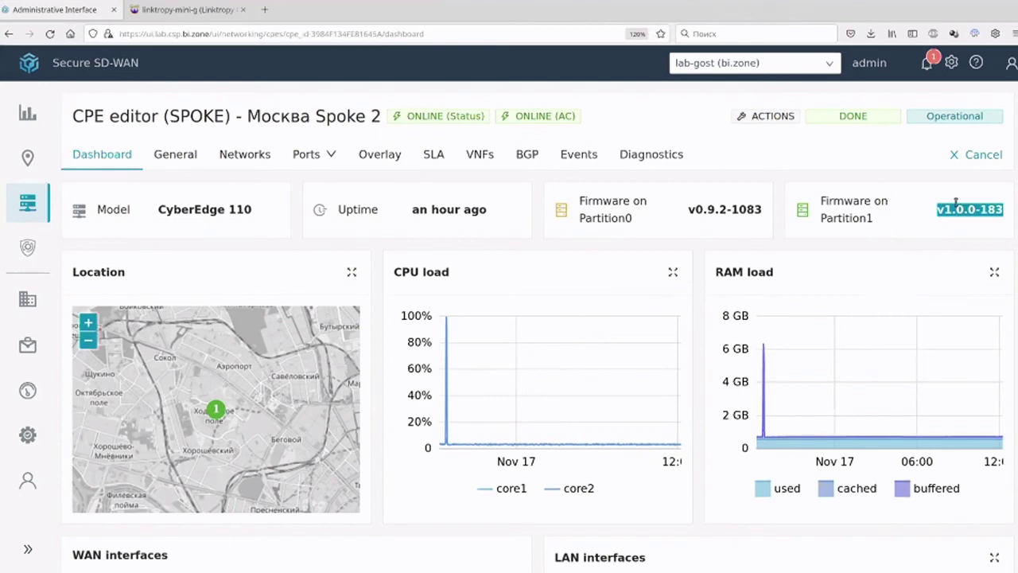
{"action": "left_click", "coordinate": [940, 203]}
{"action": "triple_click", "coordinate": [939, 209]}
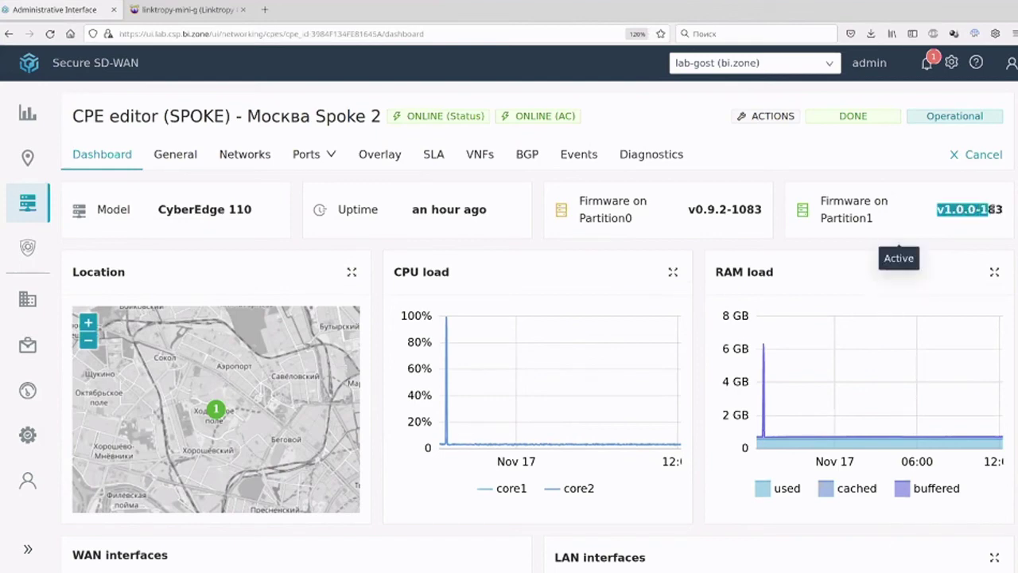
{"action": "left_click", "coordinate": [864, 202]}
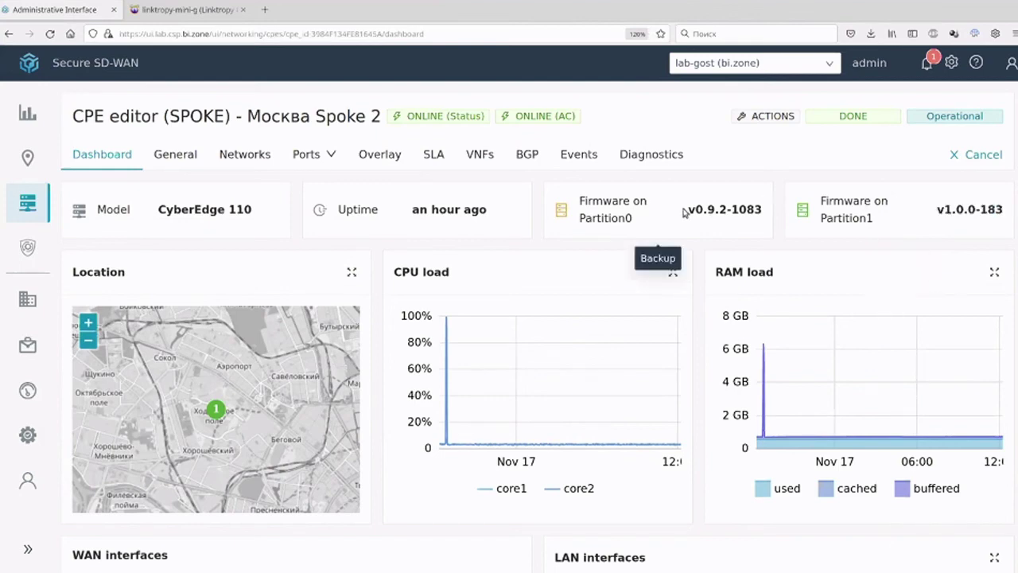
{"action": "left_click_drag", "start_coordinate": [689, 209], "coordinate": [767, 211]}
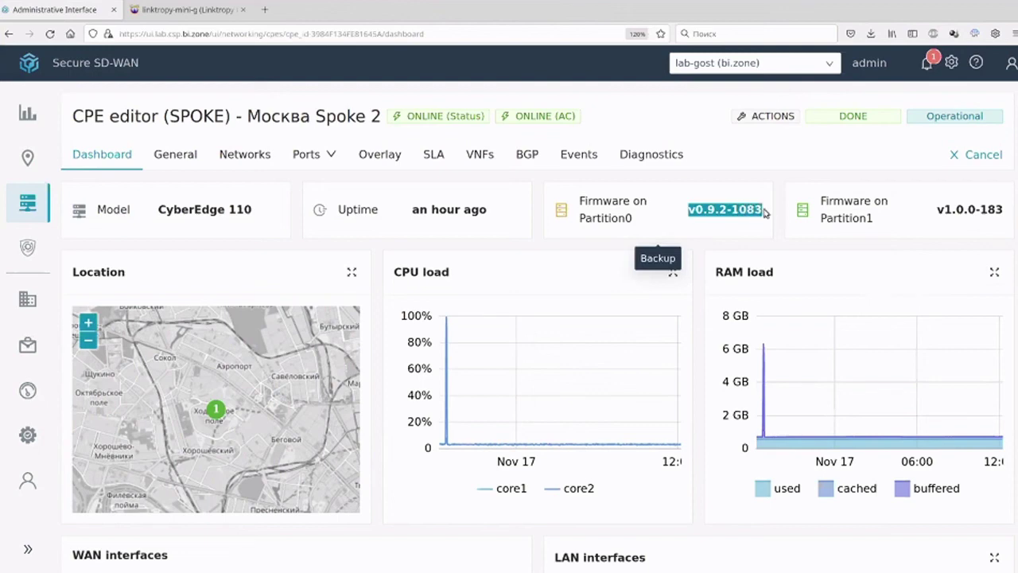
{"action": "left_click", "coordinate": [766, 211]}
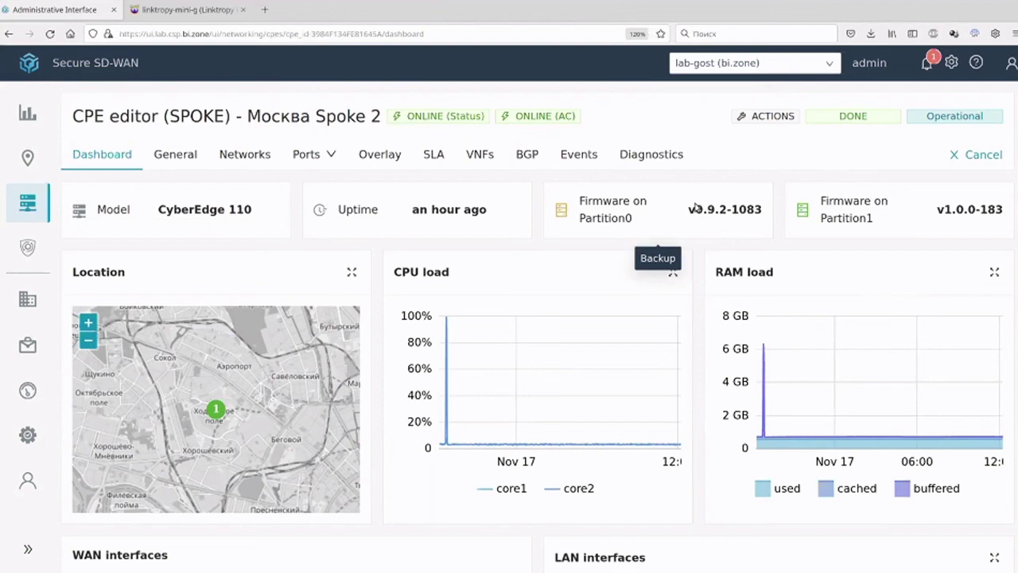
Start a CPE upgrade of Москва Spoke 2 with image 1.0.0 and expand its stage history.
{"action": "left_click", "coordinate": [231, 155]}
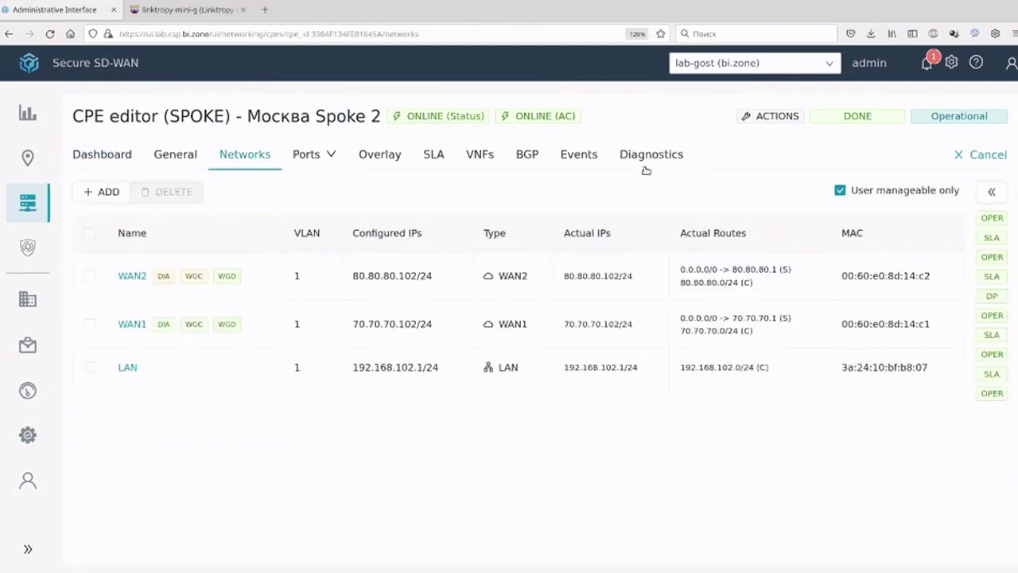
{"action": "left_click", "coordinate": [783, 116]}
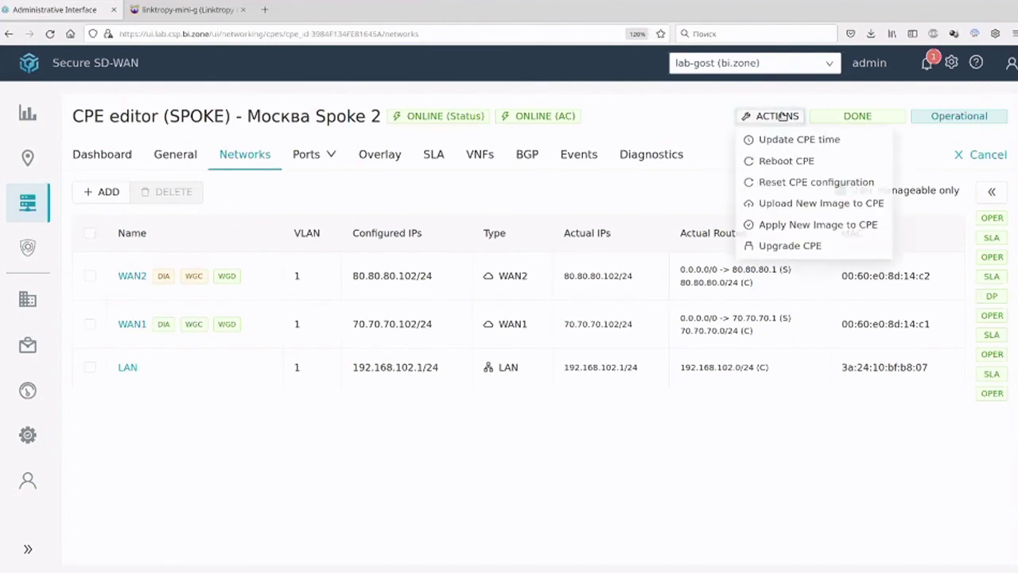
{"action": "left_click", "coordinate": [792, 251]}
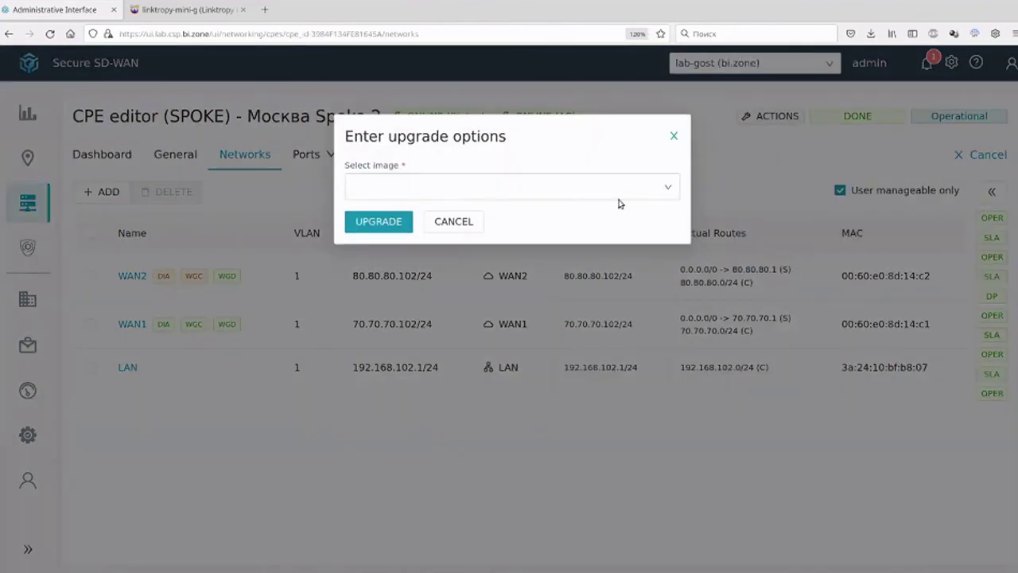
{"action": "left_click", "coordinate": [538, 182]}
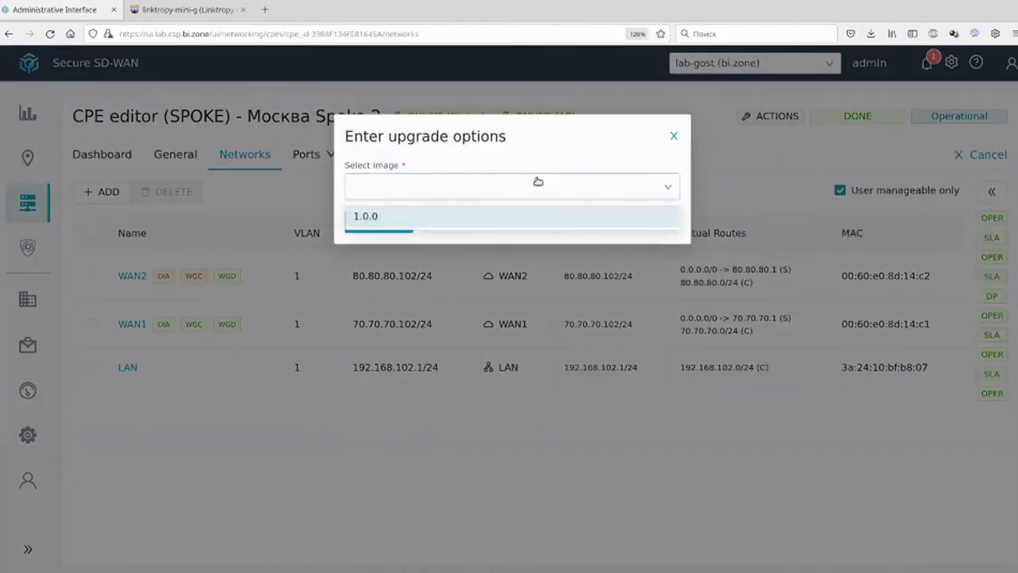
{"action": "left_click", "coordinate": [467, 216]}
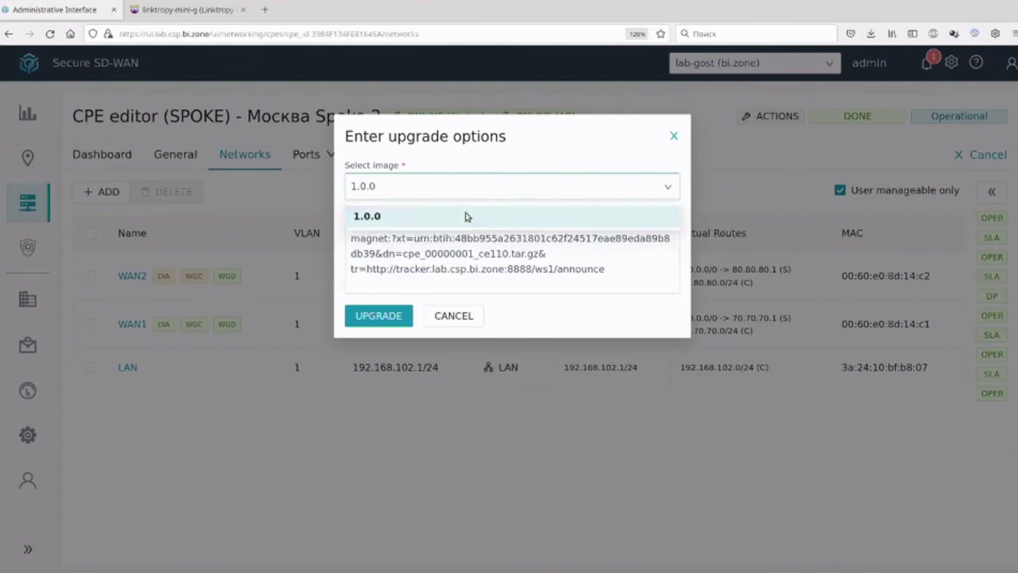
{"action": "left_click", "coordinate": [379, 316]}
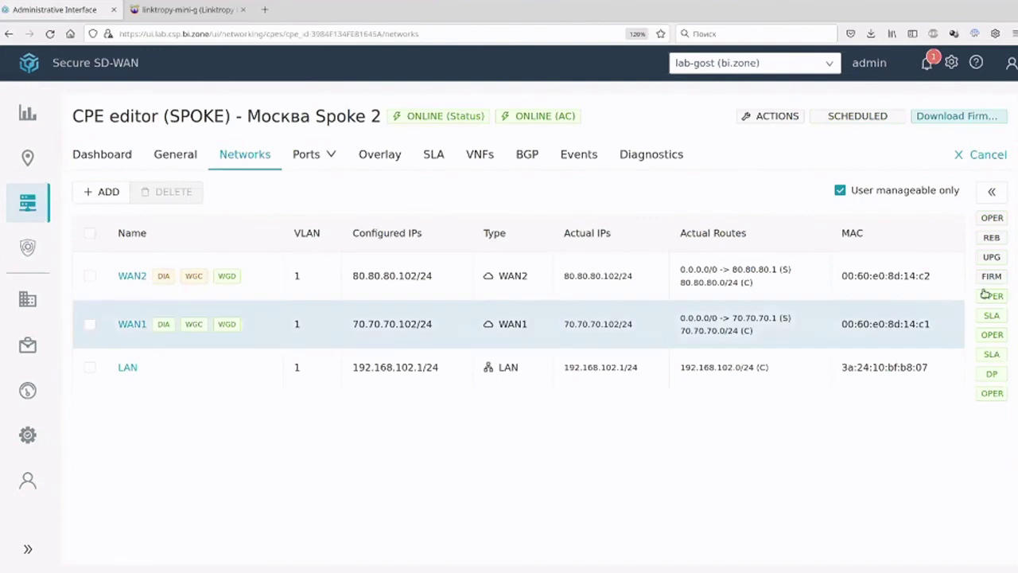
{"action": "left_click", "coordinate": [992, 192]}
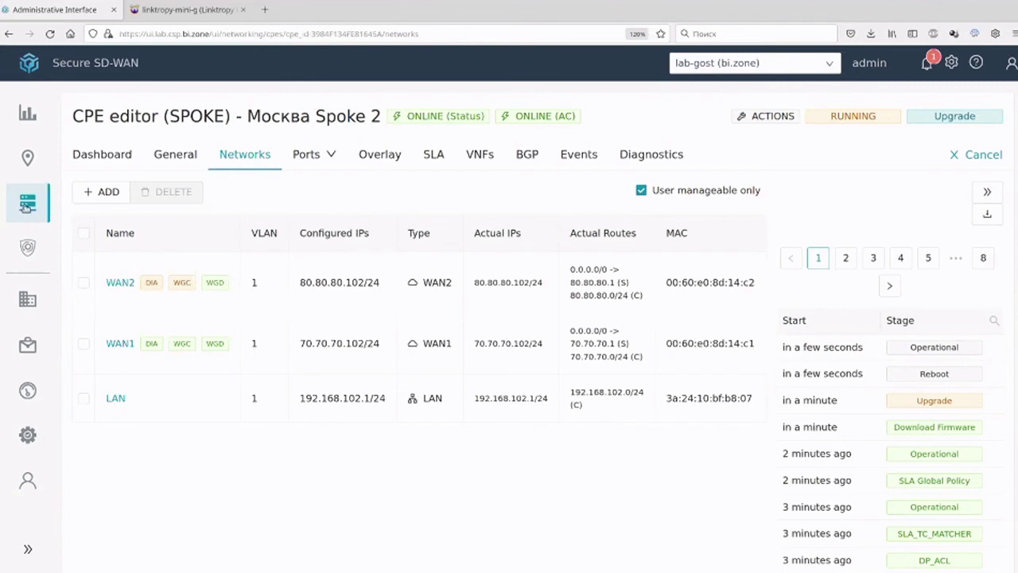
Open the diagnostics of Москва HQ Hub 1 from the Edge CPEs list and collapse its stage history.
{"action": "mouse_move", "coordinate": [27, 206]}
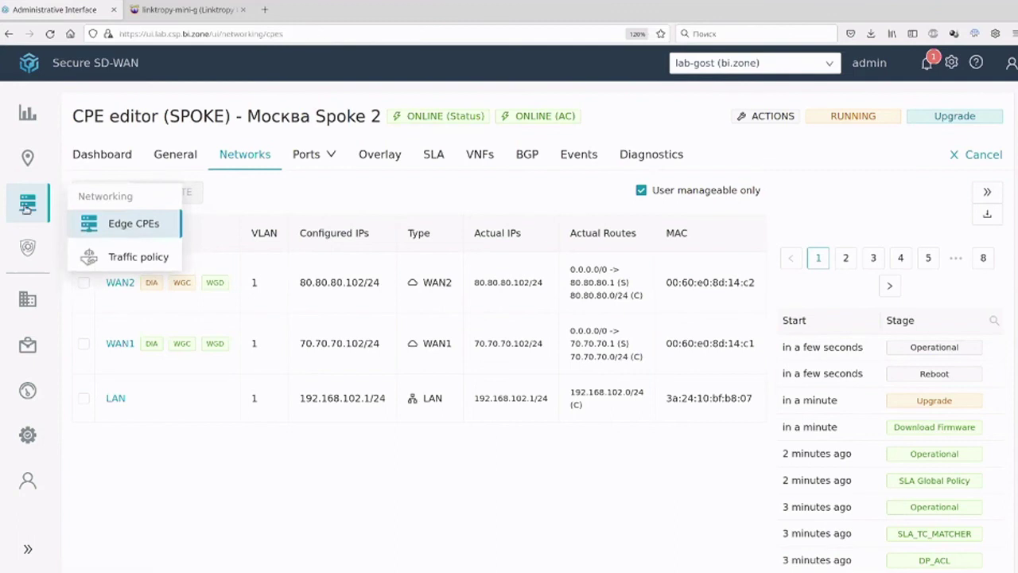
{"action": "left_click", "coordinate": [132, 224]}
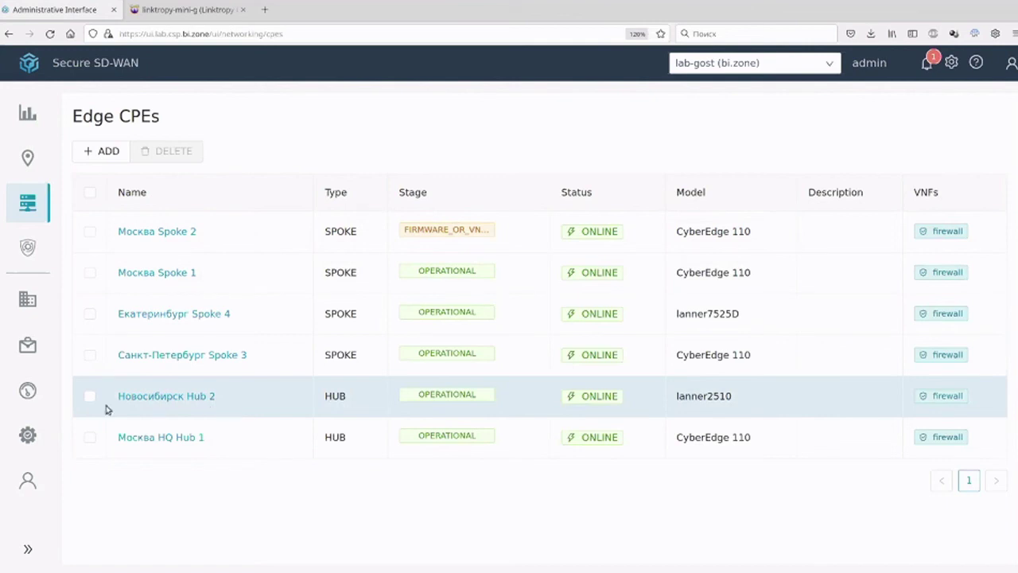
{"action": "left_click", "coordinate": [179, 443]}
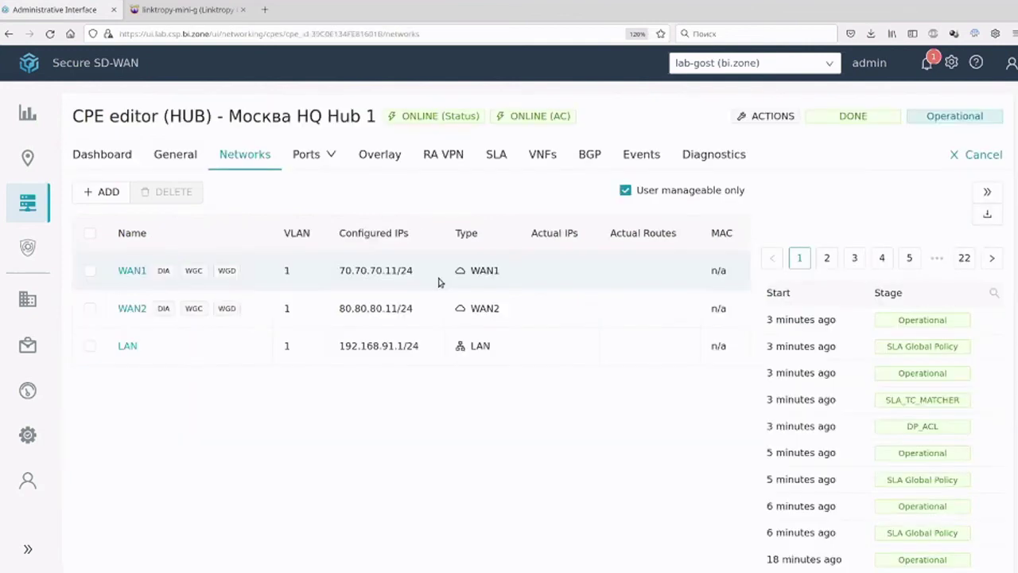
{"action": "left_click", "coordinate": [726, 157]}
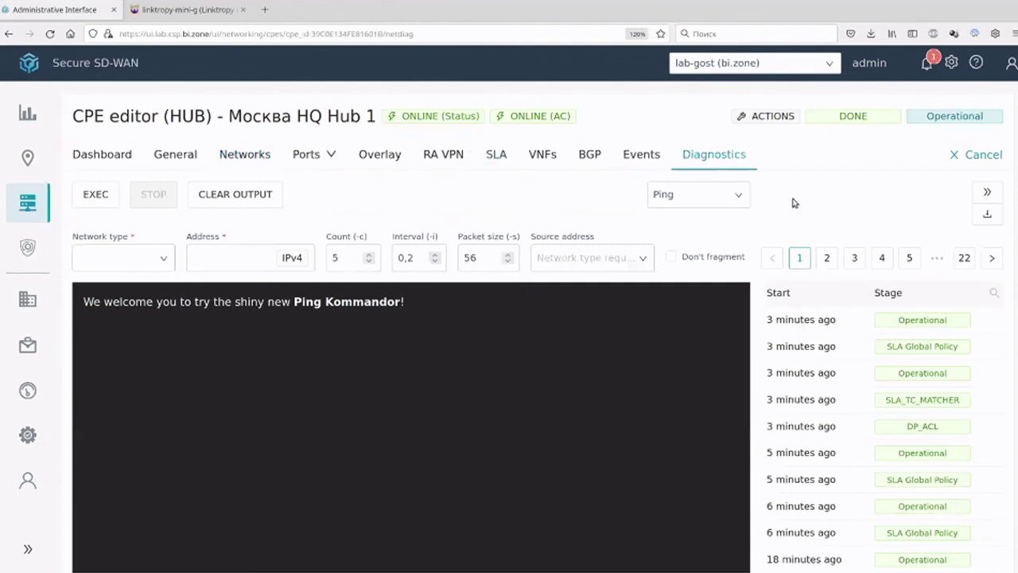
{"action": "left_click", "coordinate": [985, 197]}
Run TCPDump with network type lan on interface wgd and examine the addresses and protocol of the captured packets.
{"action": "left_click", "coordinate": [915, 196]}
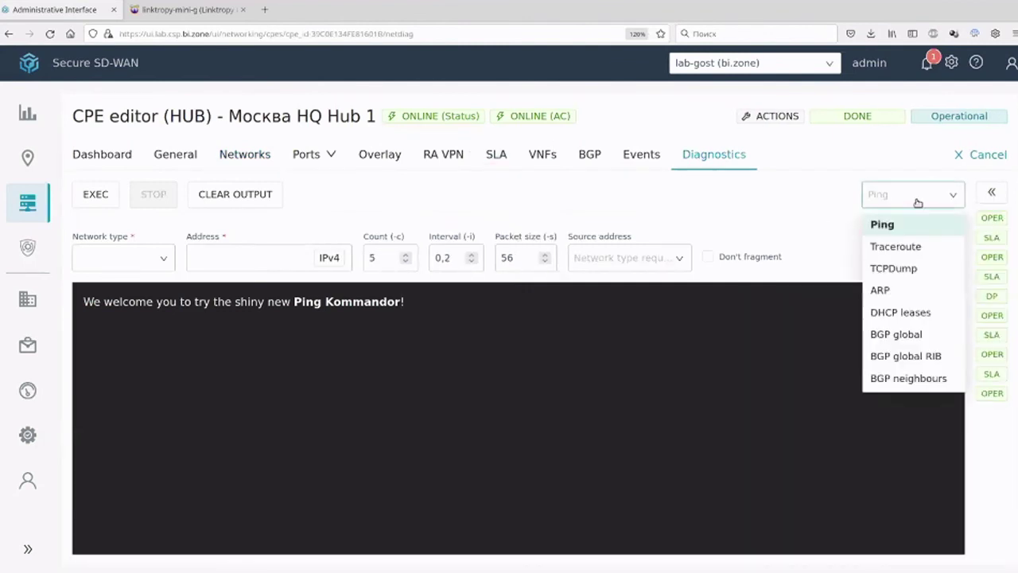
{"action": "left_click", "coordinate": [895, 268]}
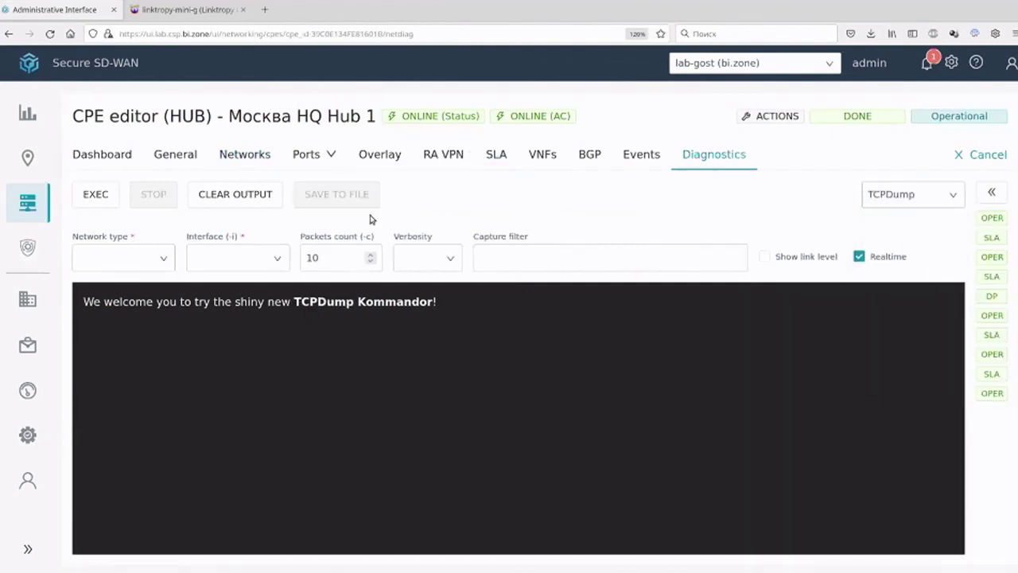
{"action": "left_click", "coordinate": [150, 258]}
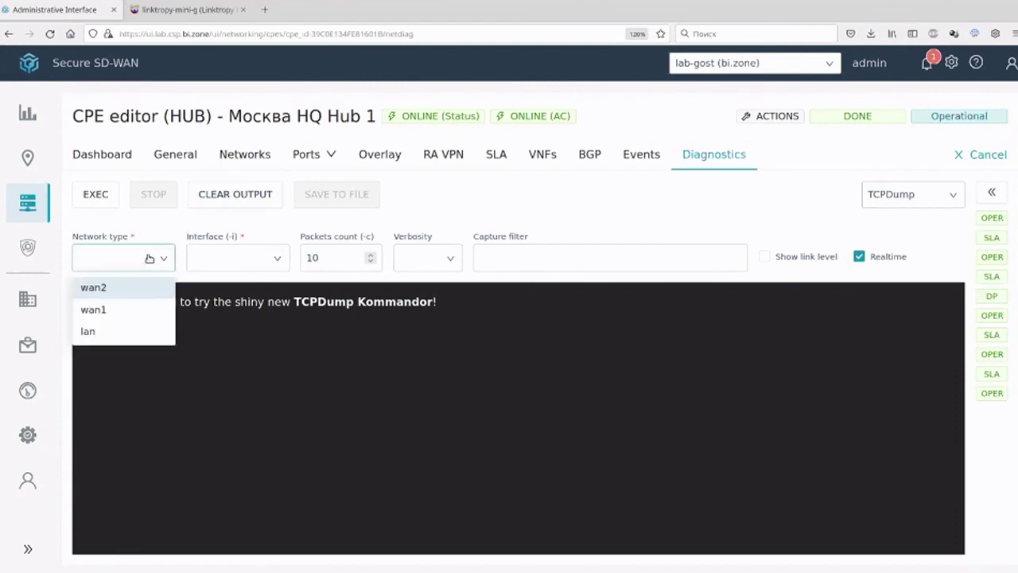
{"action": "left_click", "coordinate": [103, 334]}
{"action": "left_click", "coordinate": [257, 257]}
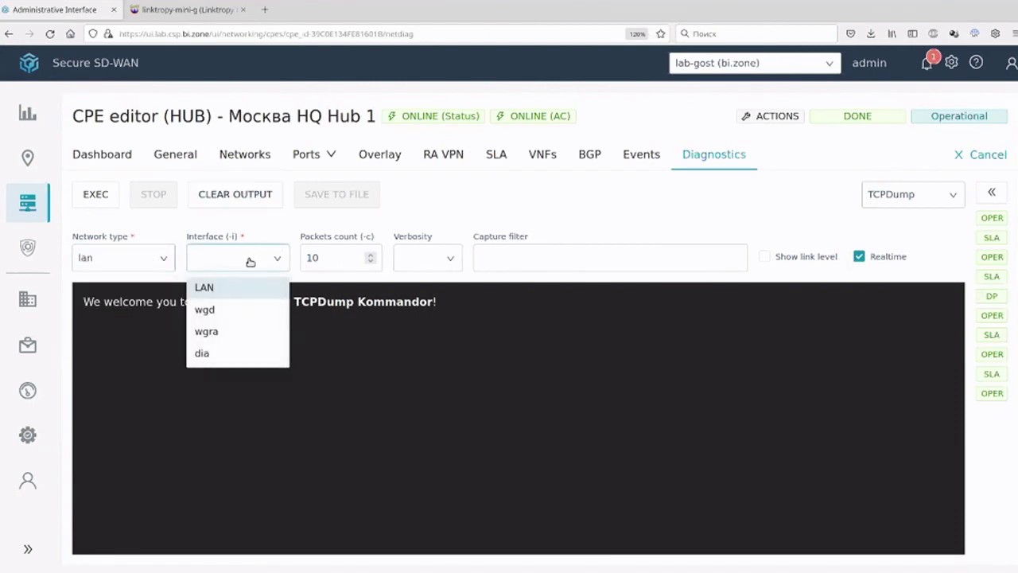
{"action": "left_click", "coordinate": [226, 313]}
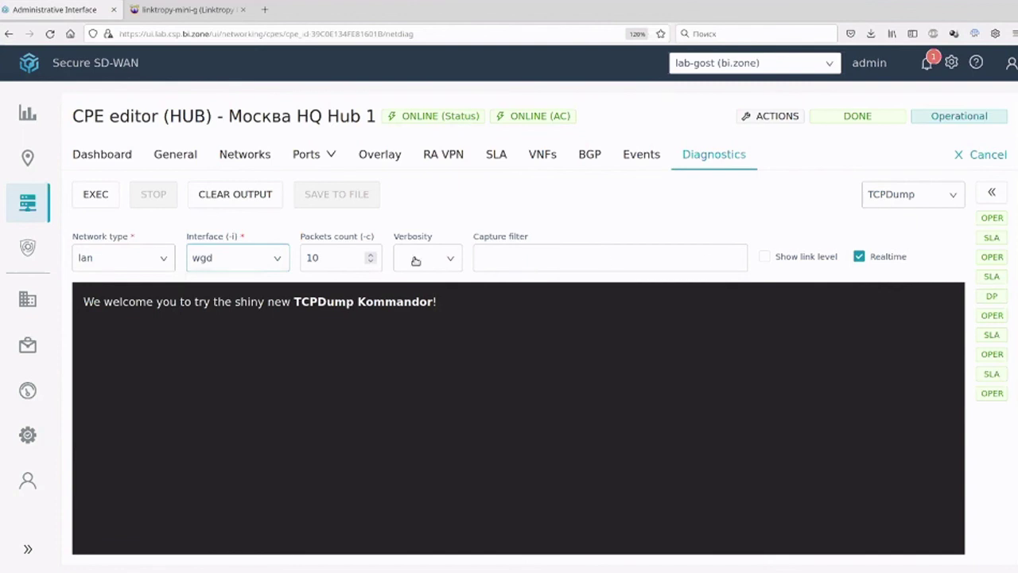
{"action": "left_click", "coordinate": [97, 195]}
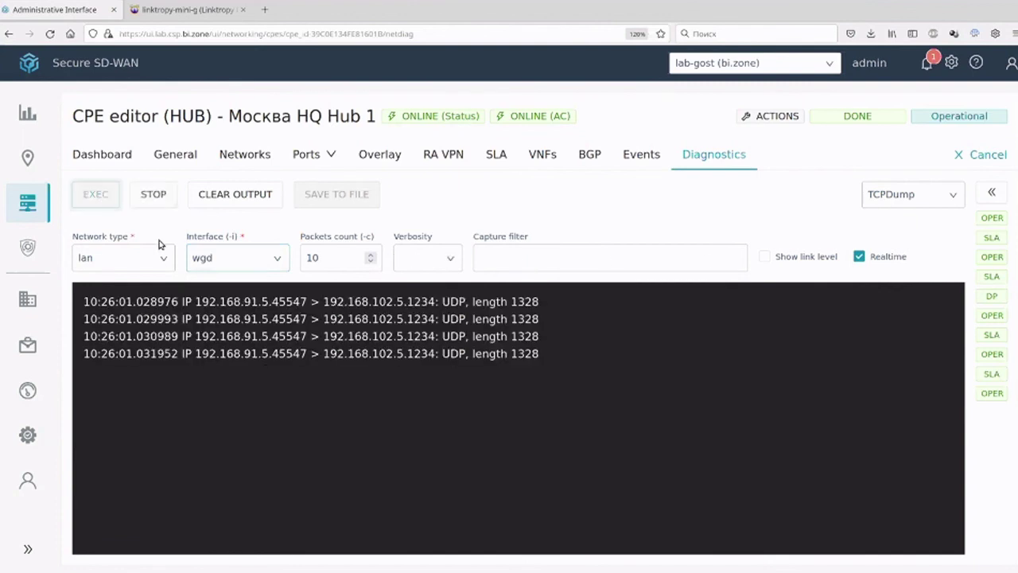
{"action": "left_click_drag", "start_coordinate": [196, 319], "coordinate": [437, 320]}
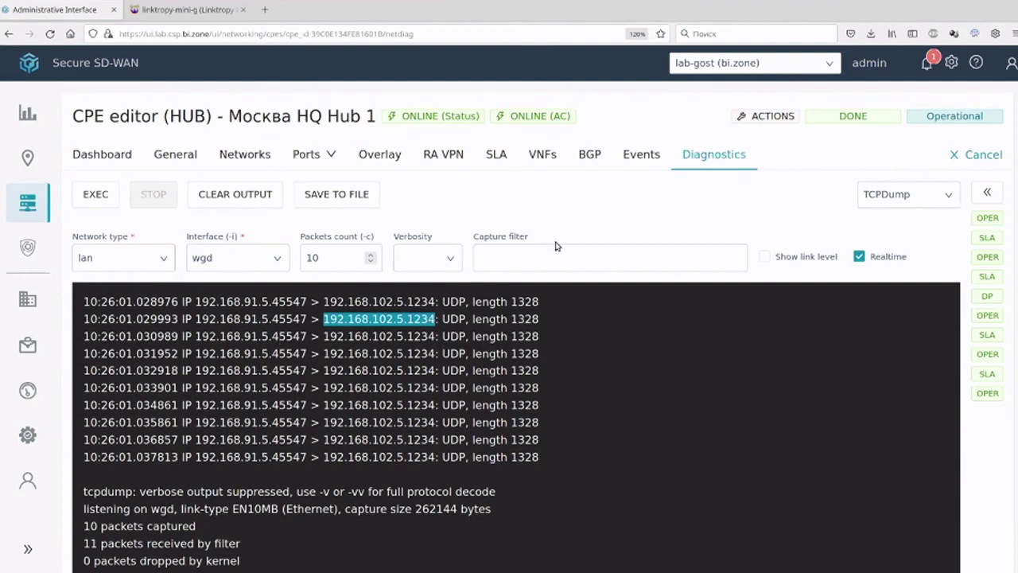
{"action": "left_click_drag", "start_coordinate": [443, 319], "coordinate": [561, 404]}
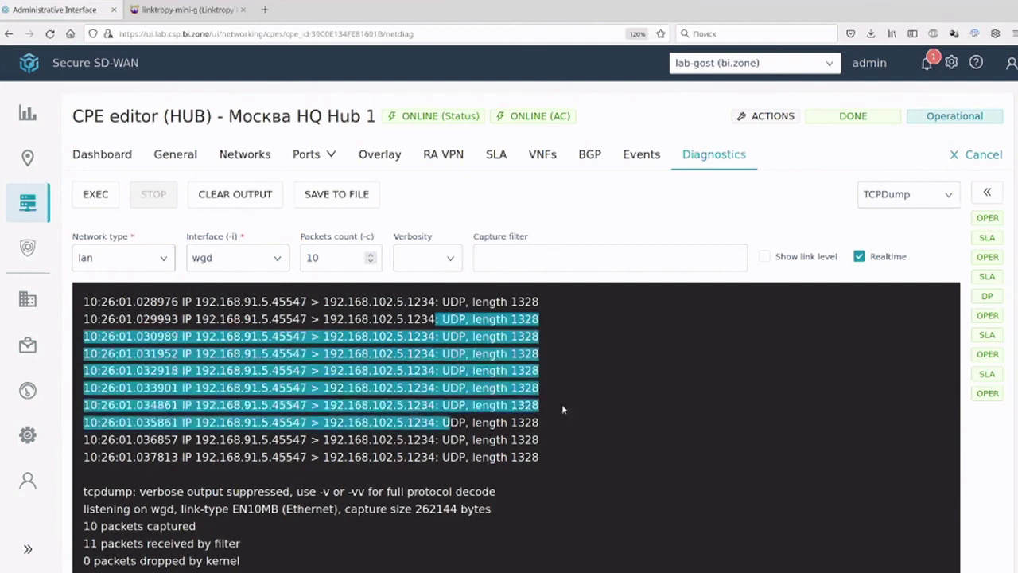
Ping 192.168.91.5 with network type lan and set the source address to LAN (192.168.91.1).
{"action": "left_click", "coordinate": [886, 199]}
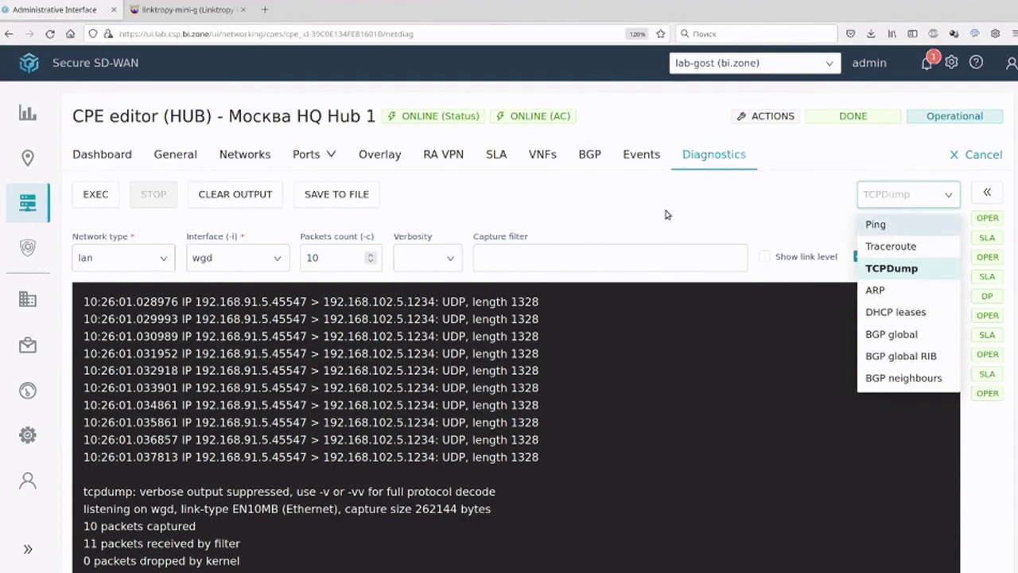
{"action": "left_click", "coordinate": [882, 226]}
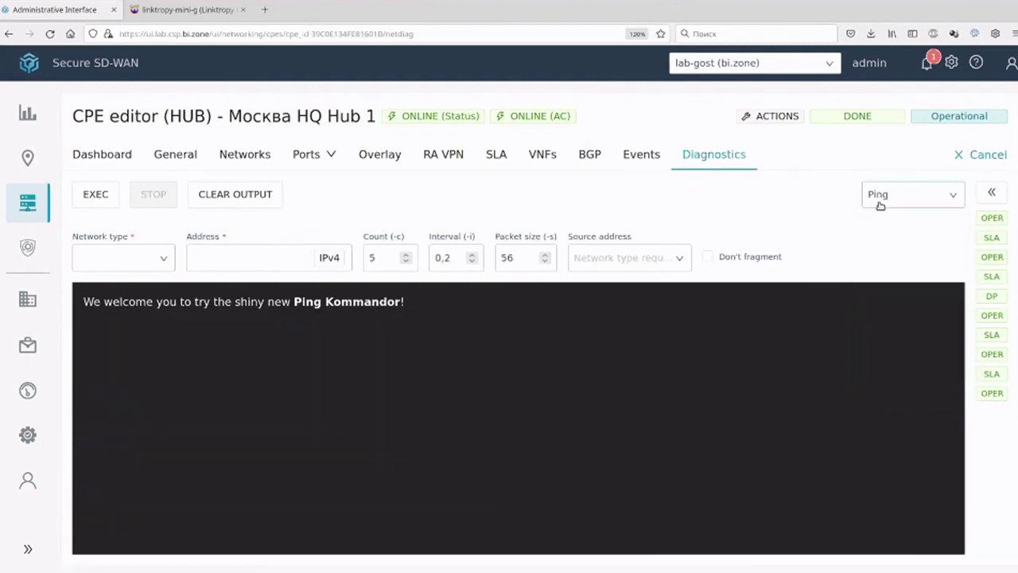
{"action": "left_click", "coordinate": [155, 268]}
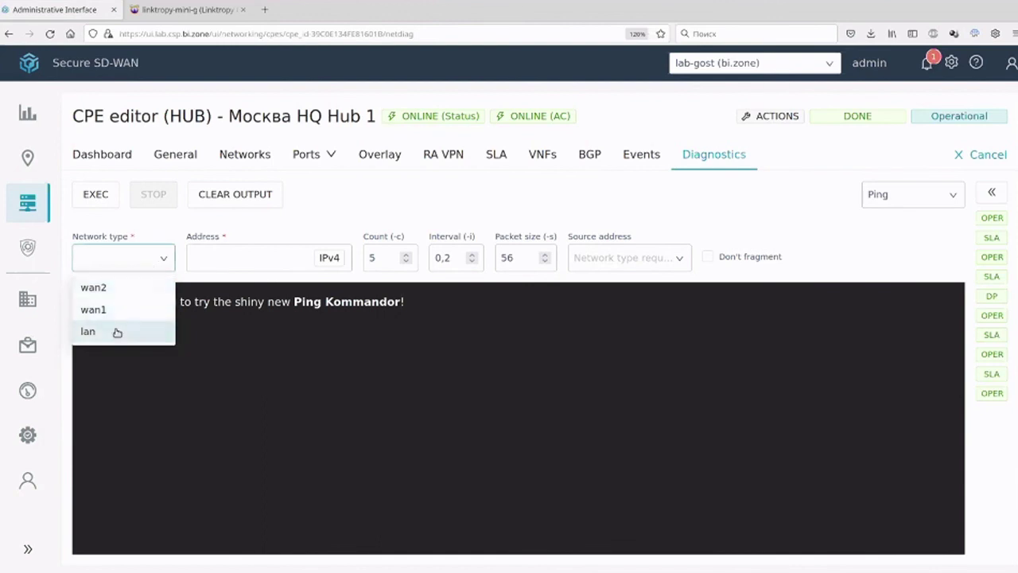
{"action": "left_click", "coordinate": [89, 331]}
{"action": "left_click", "coordinate": [257, 257]}
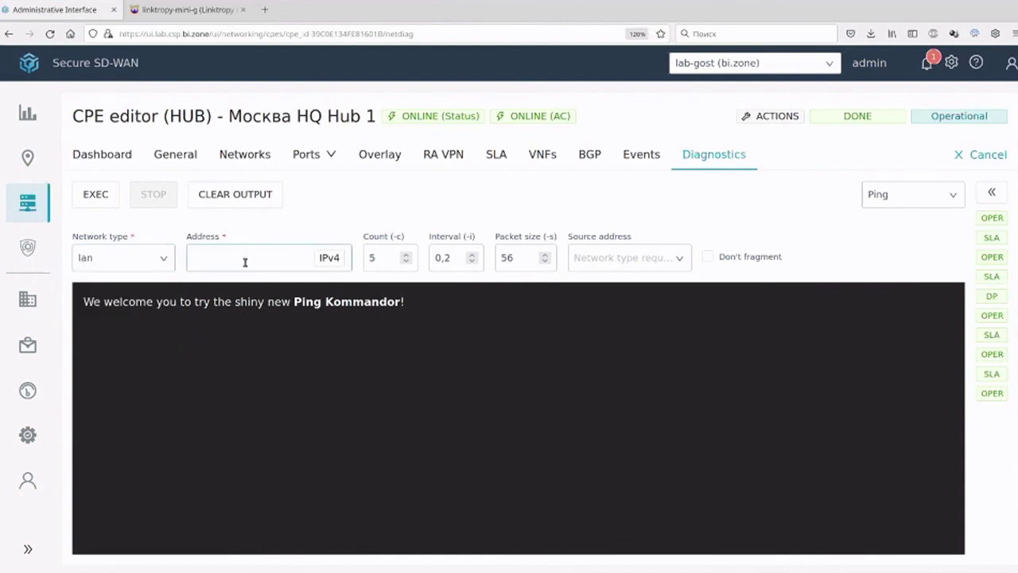
{"action": "type", "text": "192.168.91.5"}
{"action": "left_click", "coordinate": [99, 198]}
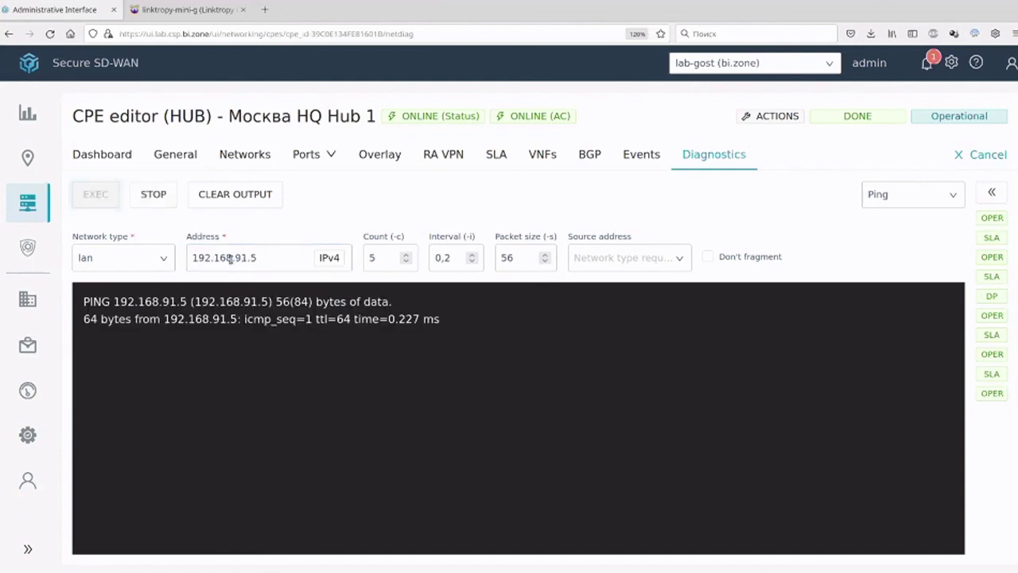
{"action": "left_click", "coordinate": [649, 267]}
{"action": "left_click", "coordinate": [648, 284]}
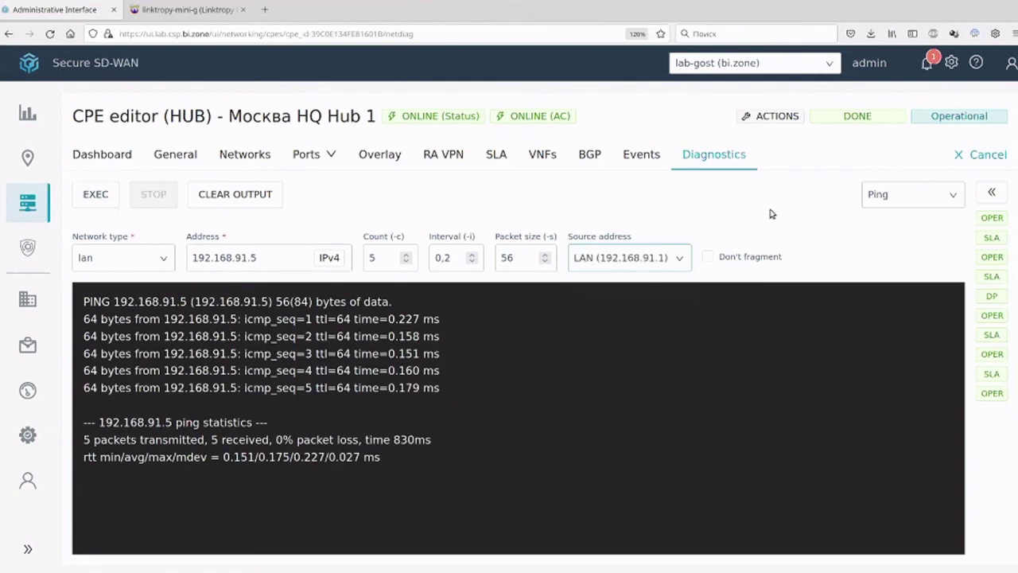
Run the BGP neighbours diagnostic for all neighbours and examine the peer's session state.
{"action": "left_click", "coordinate": [884, 195]}
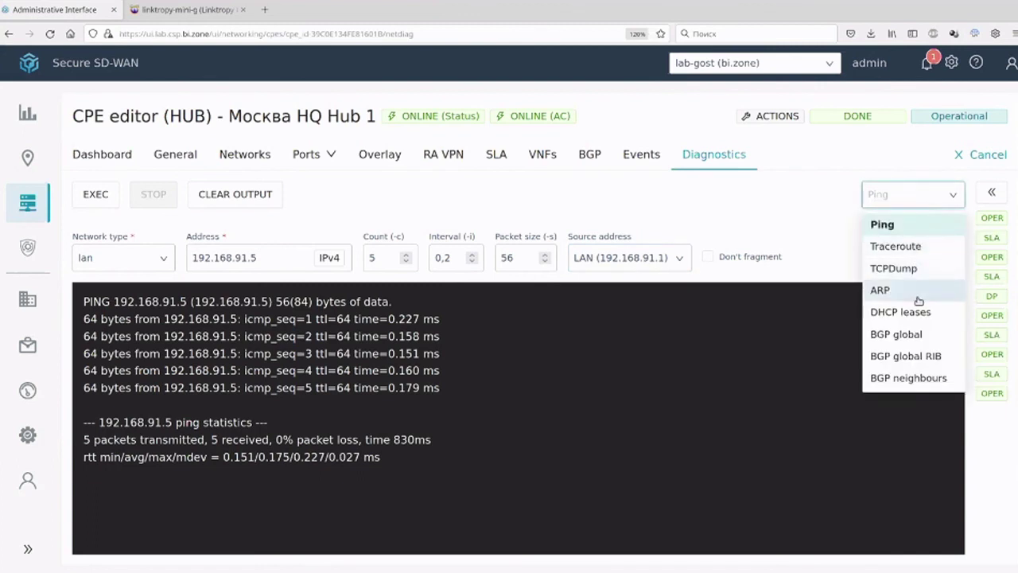
{"action": "left_click", "coordinate": [907, 379]}
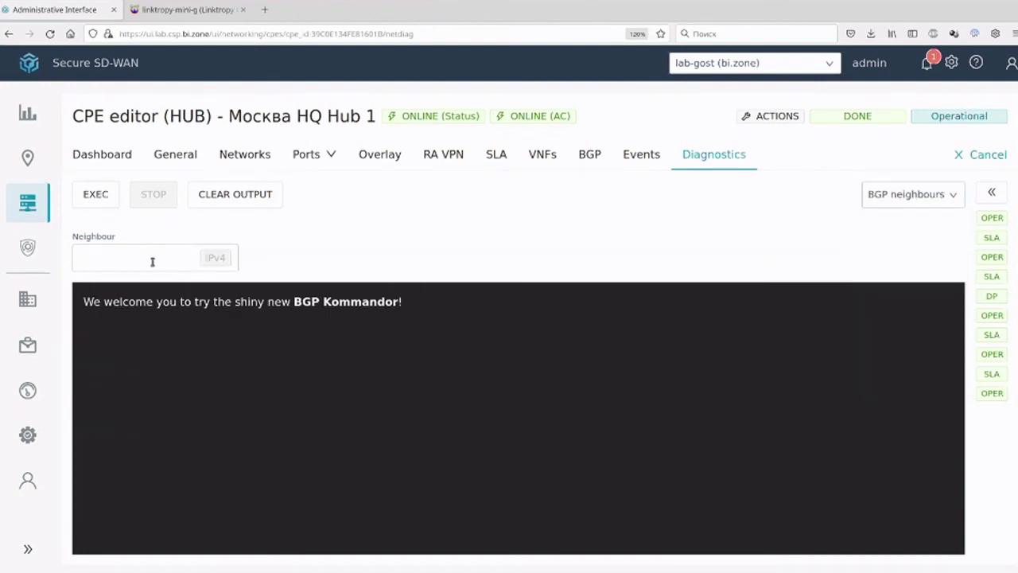
{"action": "left_click", "coordinate": [95, 195]}
{"action": "left_click_drag", "start_coordinate": [251, 319], "coordinate": [421, 323]}
Run the BGP global RIB diagnostic without a prefix filter and examine the listed routes.
{"action": "left_click", "coordinate": [911, 194]}
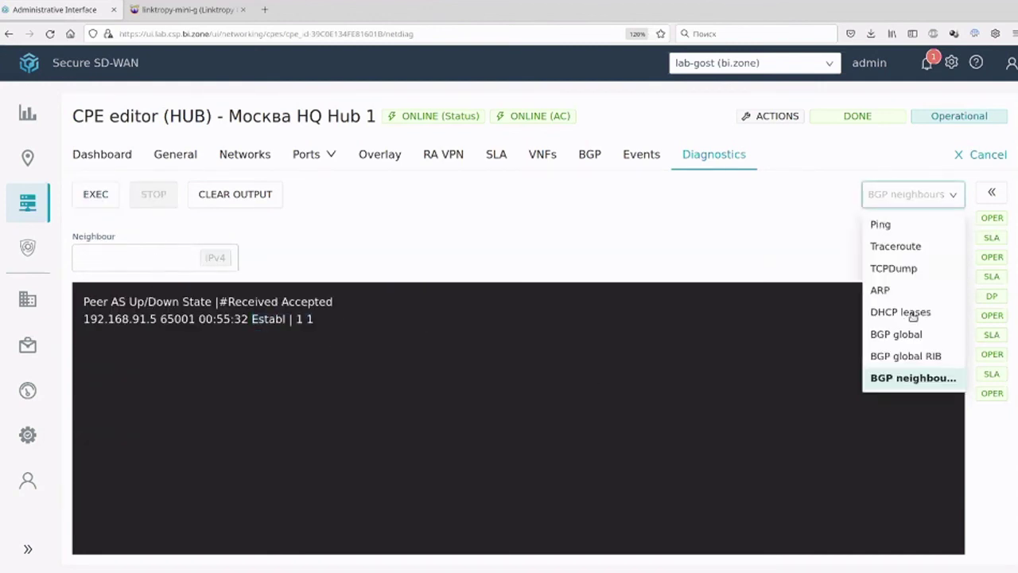
{"action": "left_click", "coordinate": [912, 359]}
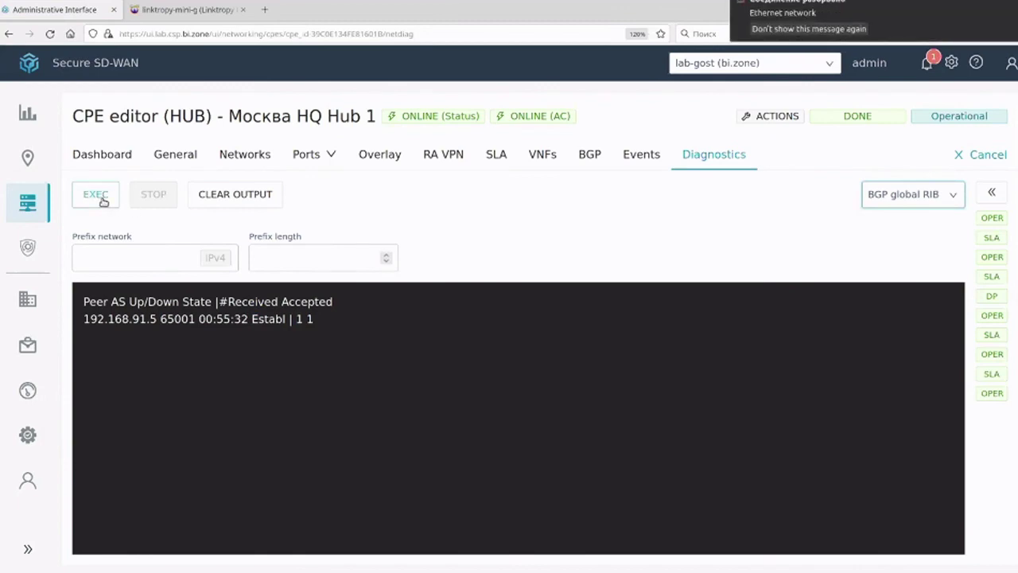
{"action": "left_click", "coordinate": [103, 201]}
{"action": "triple_click", "coordinate": [441, 380]}
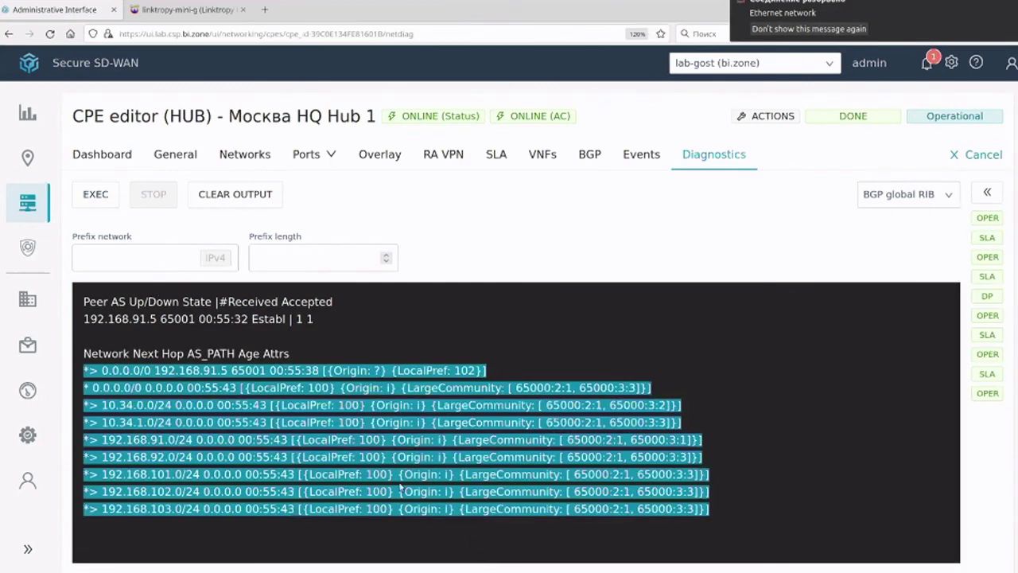
{"action": "left_click", "coordinate": [377, 349]}
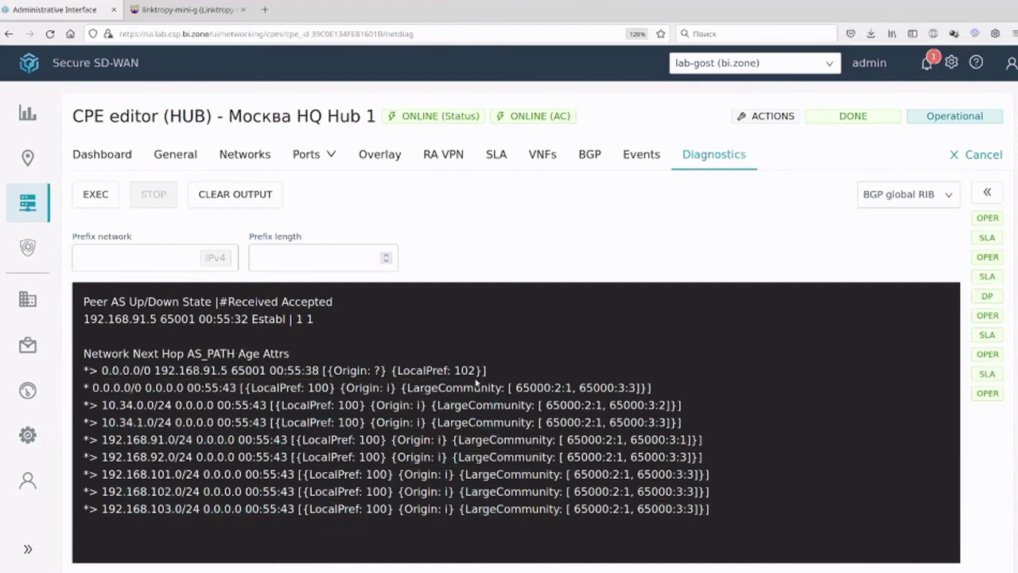
Return to the Edge CPEs list, open Москва Spoke 2, and check the firmware version on its active partition.
{"action": "left_click", "coordinate": [44, 199]}
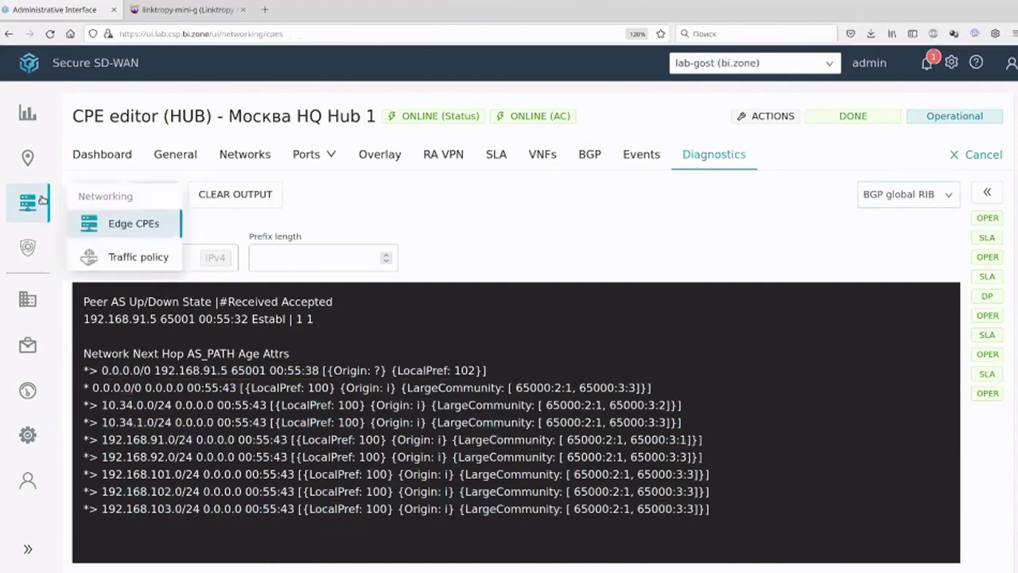
{"action": "left_click", "coordinate": [42, 200]}
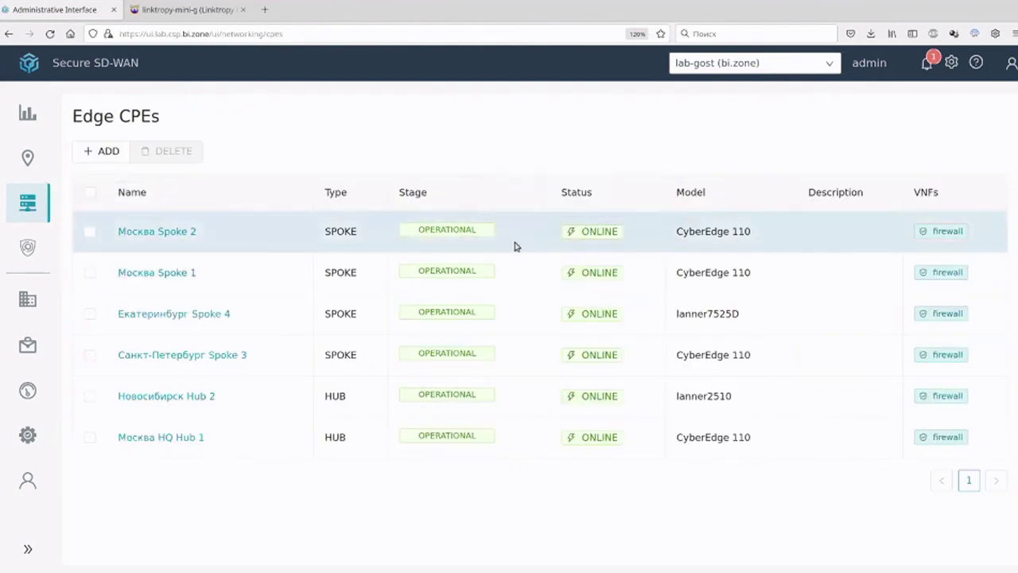
{"action": "left_click", "coordinate": [189, 231]}
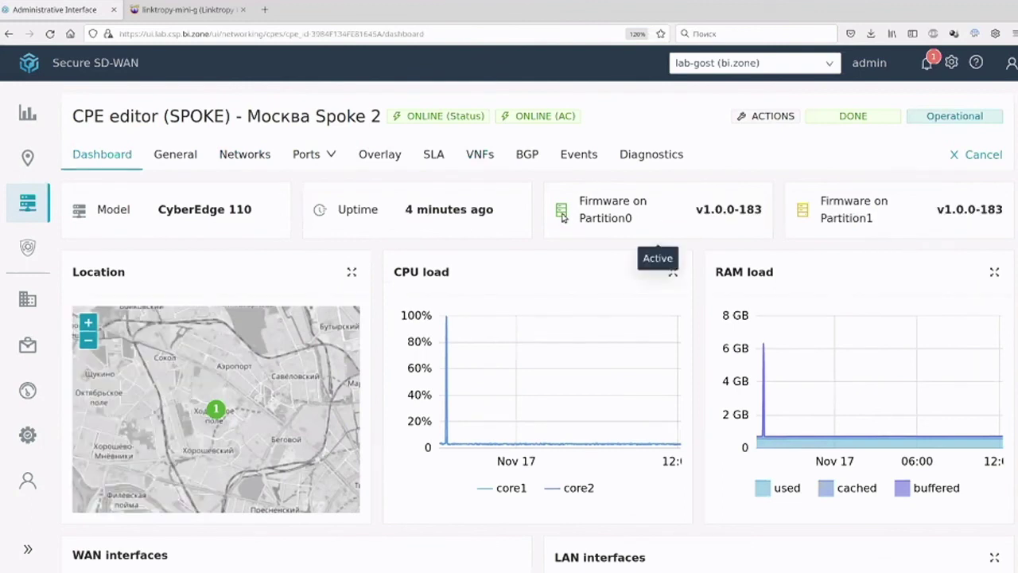
{"action": "triple_click", "coordinate": [704, 208]}
{"action": "left_click", "coordinate": [699, 245]}
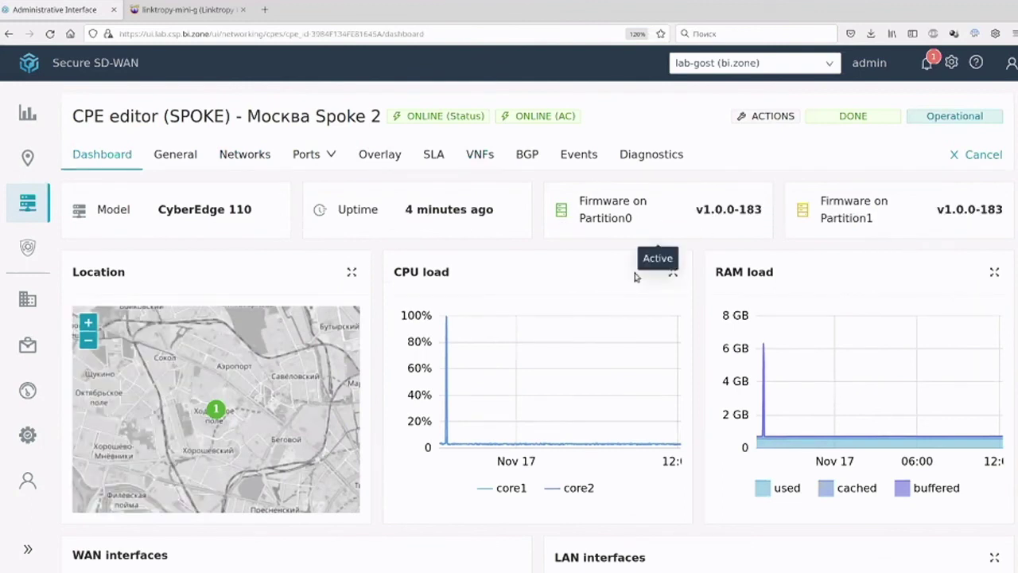